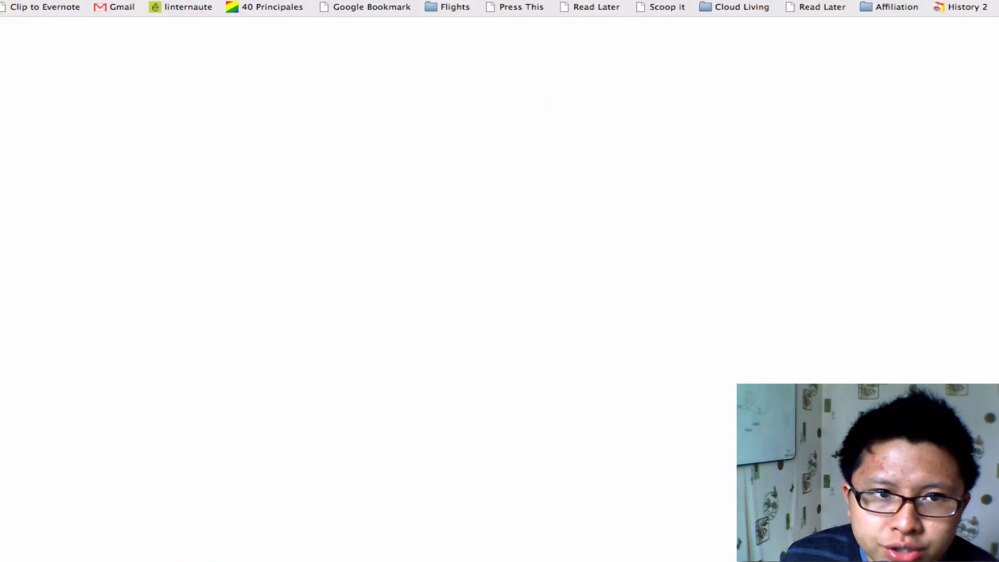
Open vivredesonblog.com/blog and read through the tutorial on creating a WordPress blog with 1&1.
text(vivredesonblog.com/)
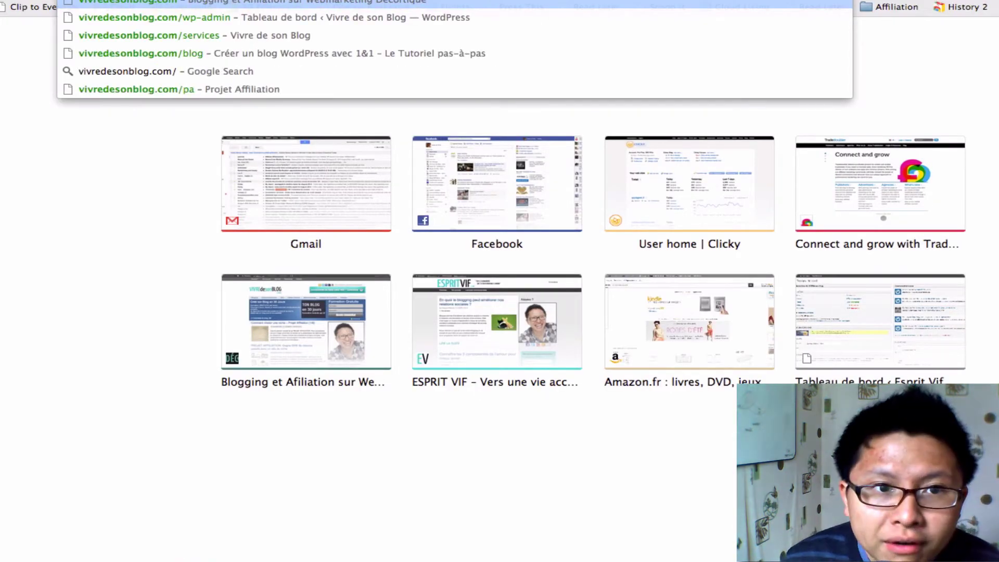
text(blog)
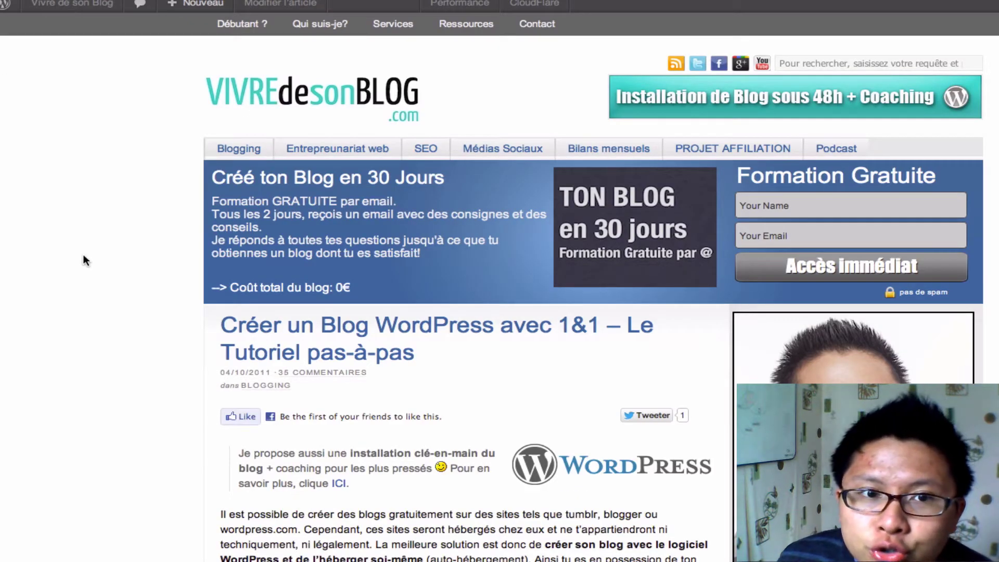
scroll(83, 254, down, 3)
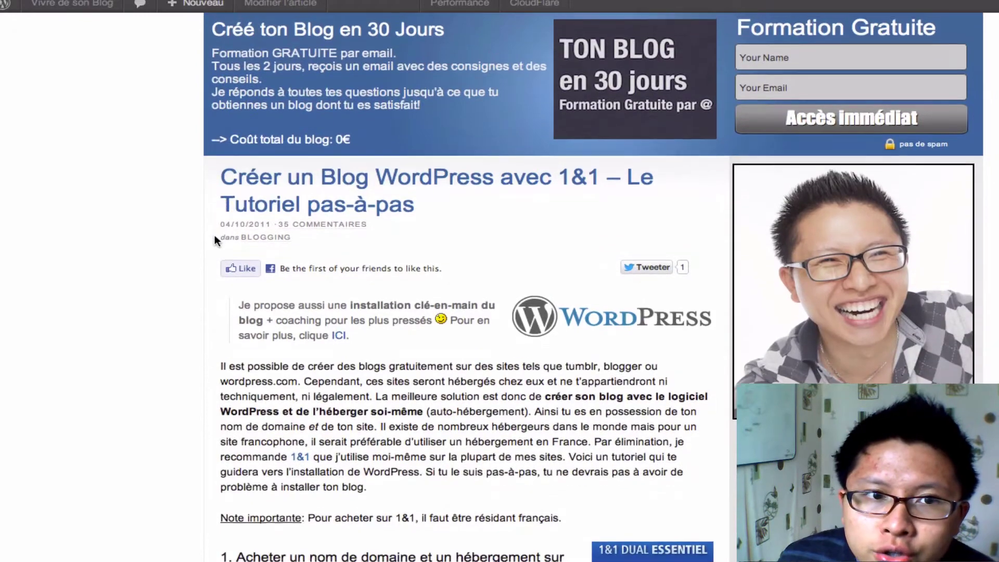
scroll(214, 235, up, 3)
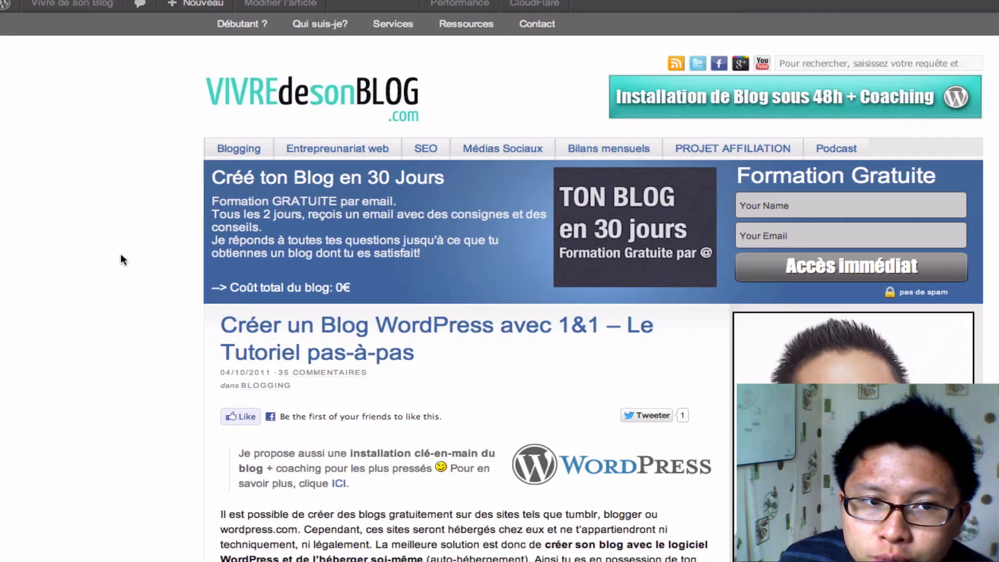
scroll(120, 254, down, 1)
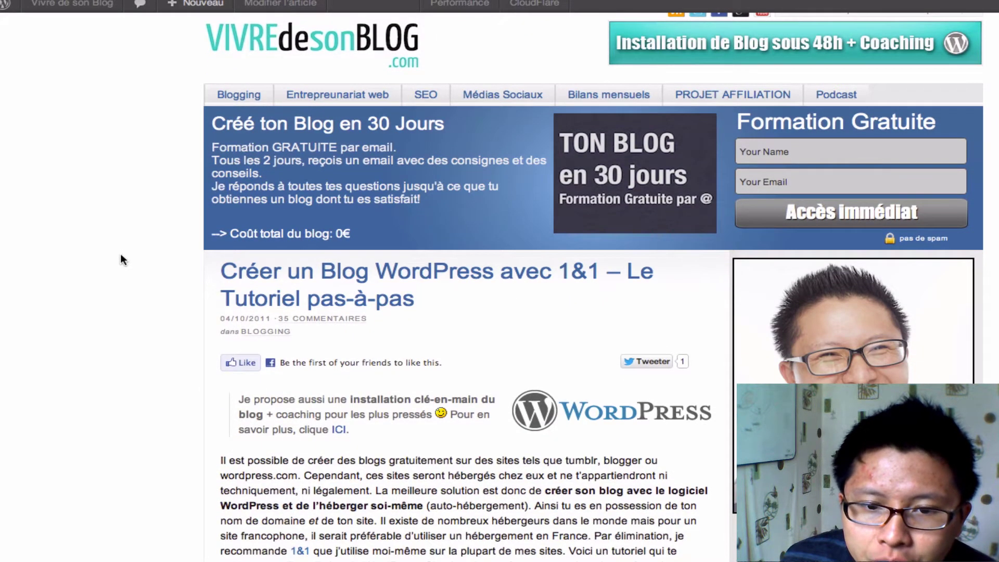
scroll(120, 254, down, 9)
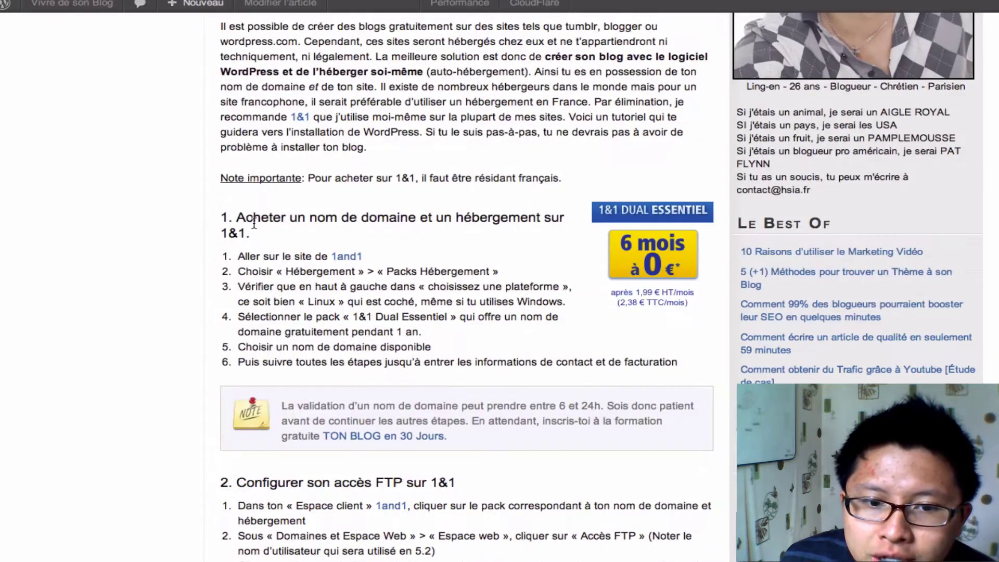
scroll(254, 222, down, 14)
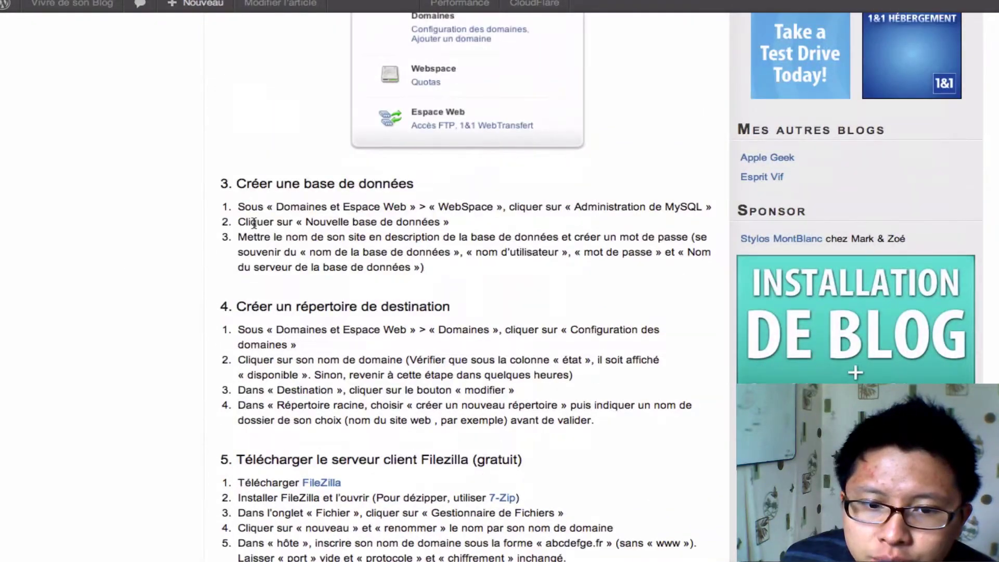
scroll(254, 223, down, 14)
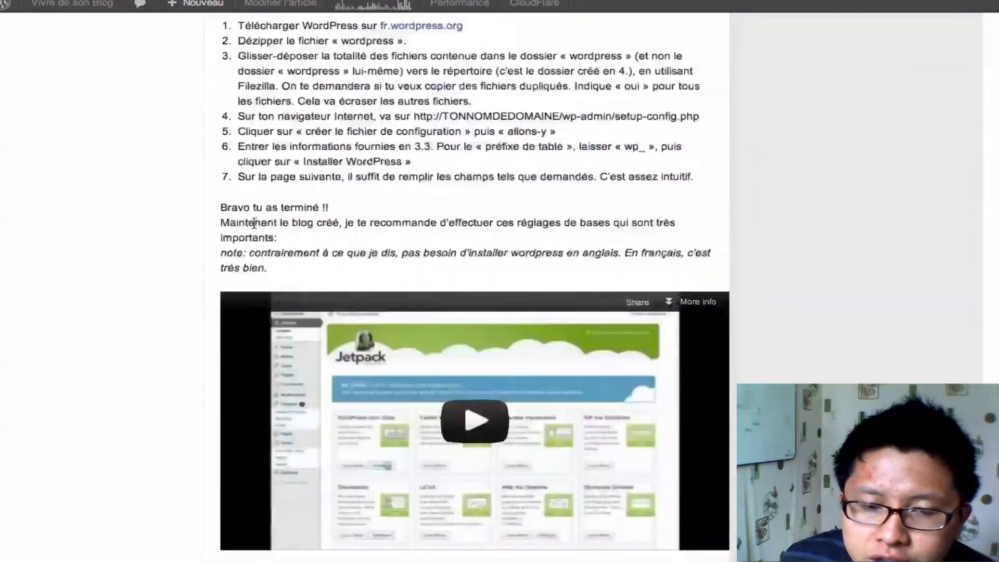
scroll(254, 223, down, 6)
scroll(254, 222, up, 5)
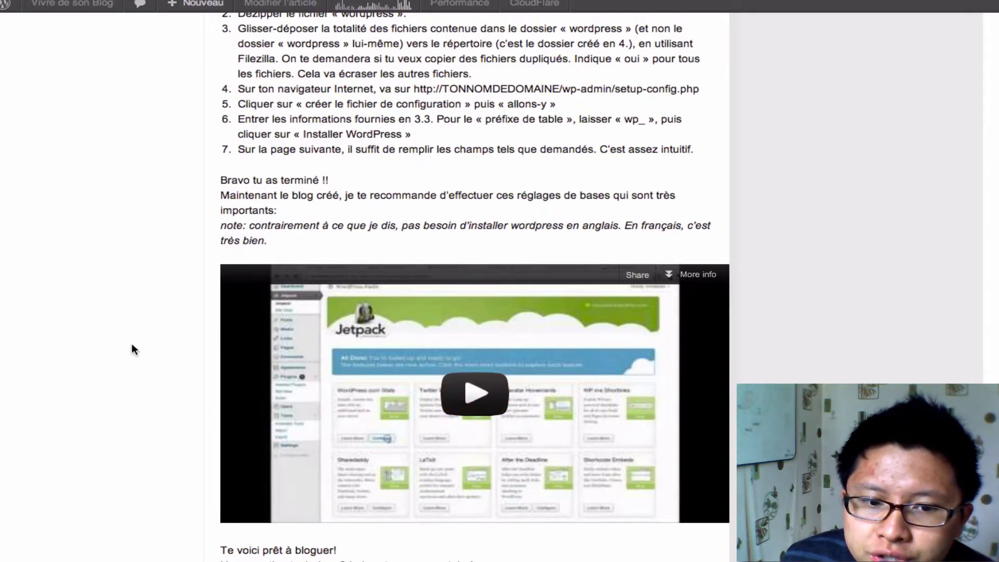
scroll(132, 344, up, 20)
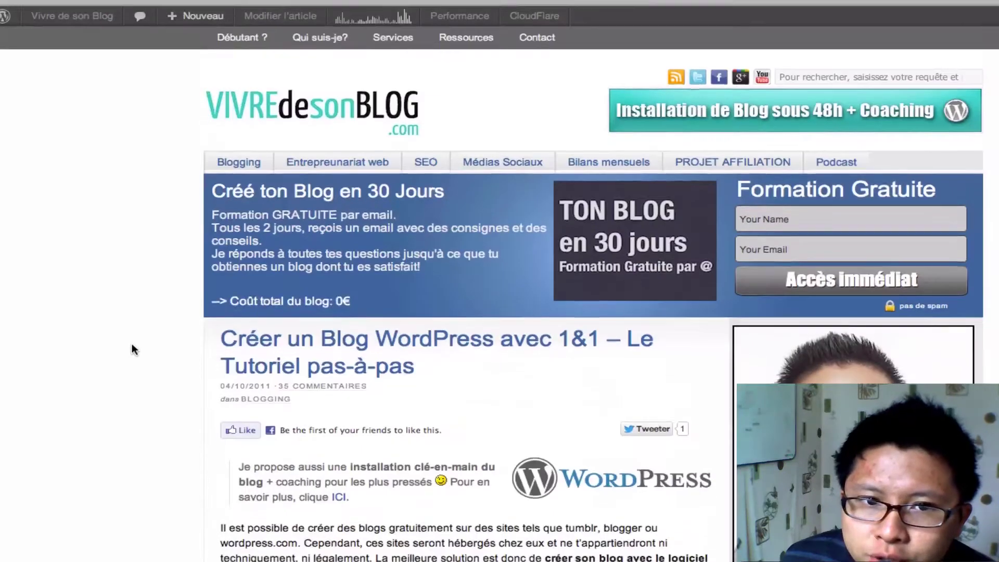
scroll(133, 349, down, 1)
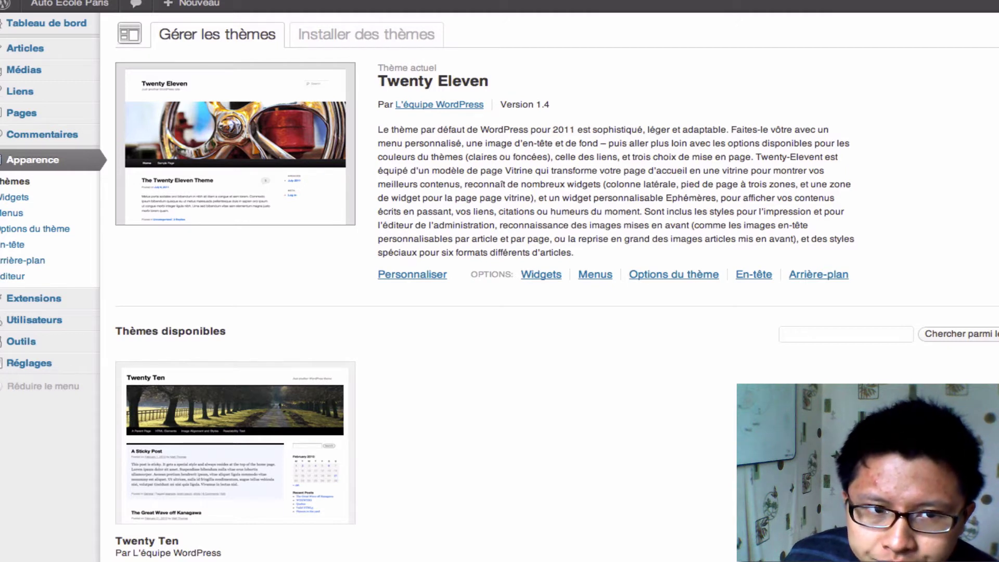
Show the WordPress dashboard of the Auto Ecole Paris site, and look at the Elegant Themes home page in a new tab.
click(50, 24)
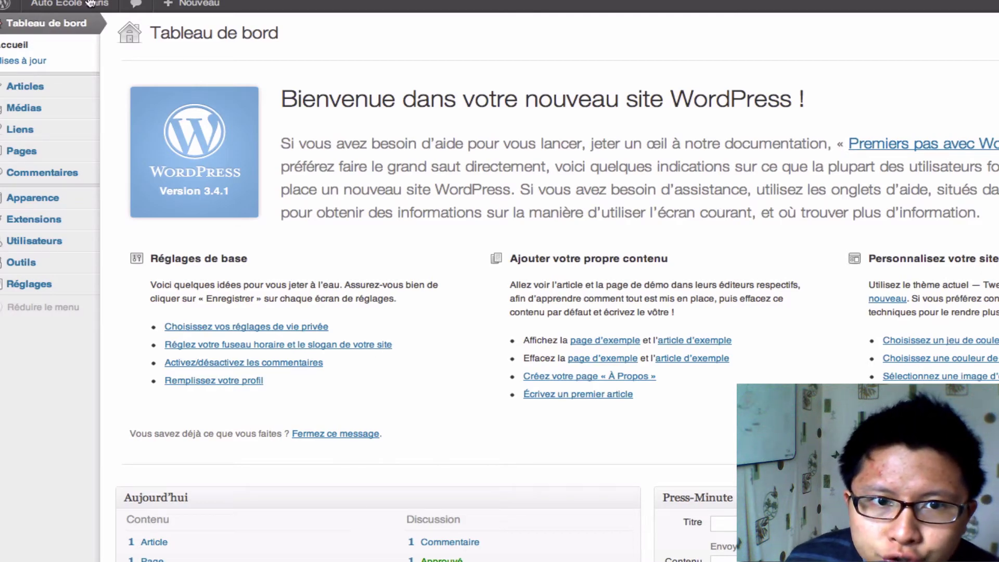
key(super+t)
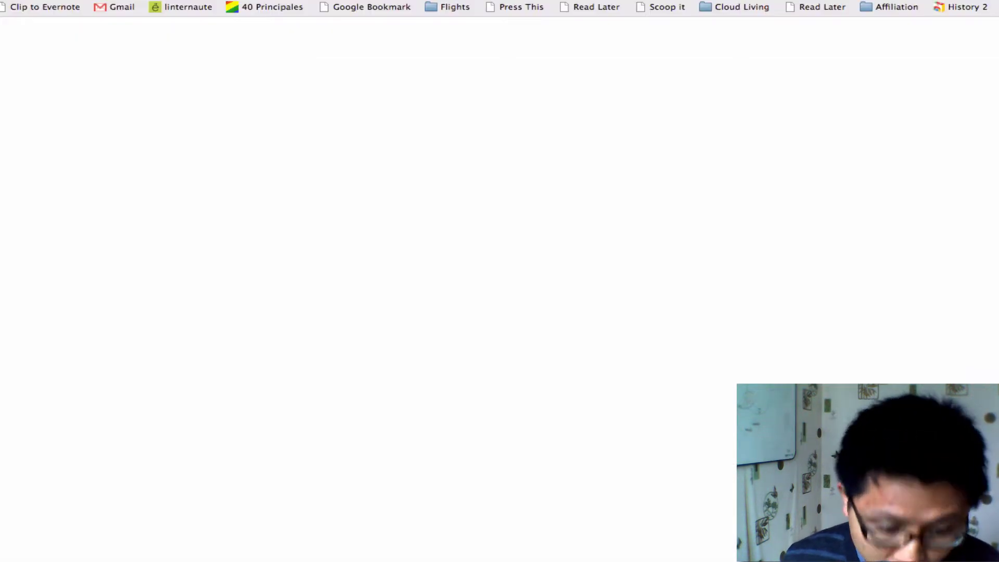
text(e)
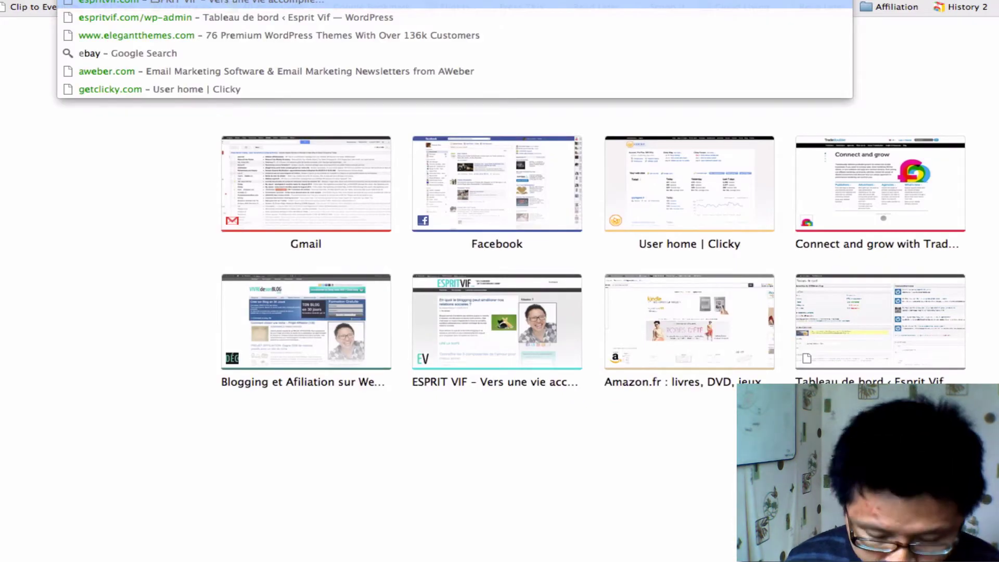
text(l)
key(Return)
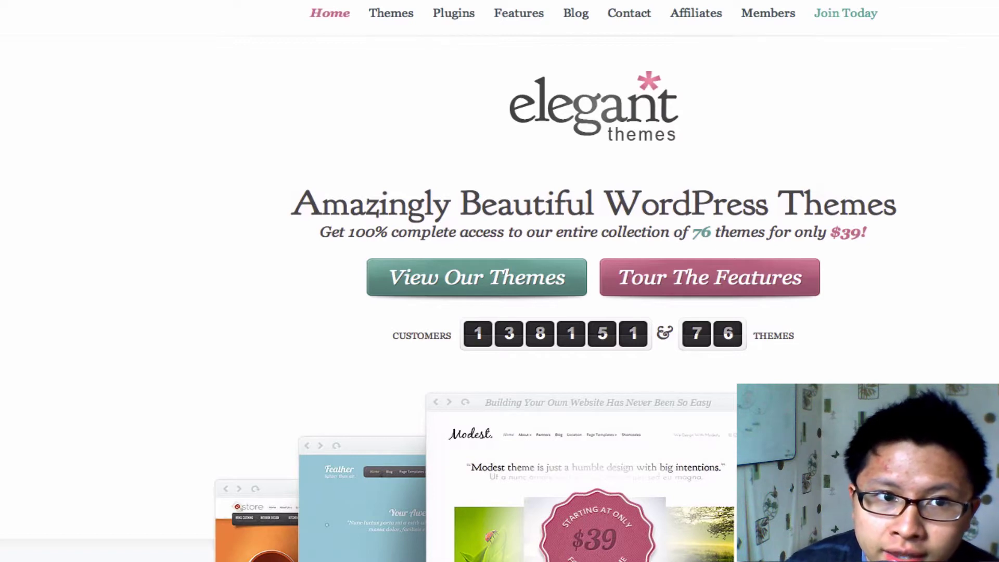
scroll(230, 213, down, 2)
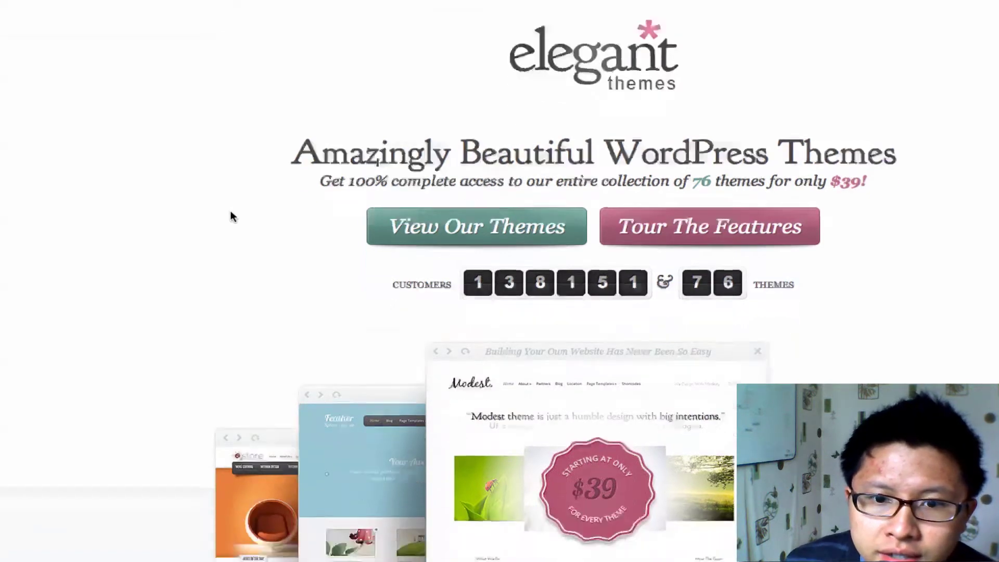
scroll(230, 213, up, 2)
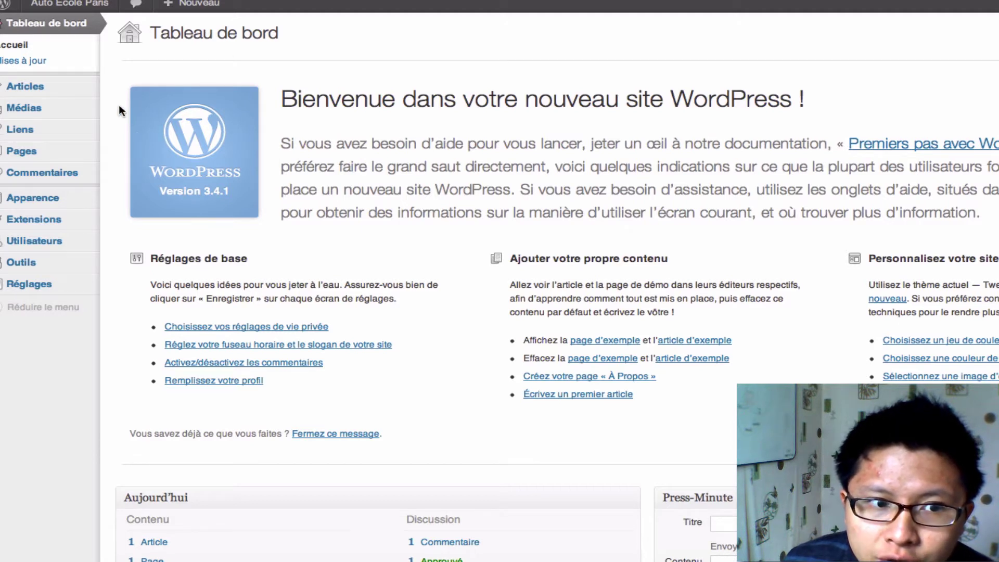
Open the site's theme management in a separate tab and go to the form for uploading a theme archive.
mouse_move(64, 201)
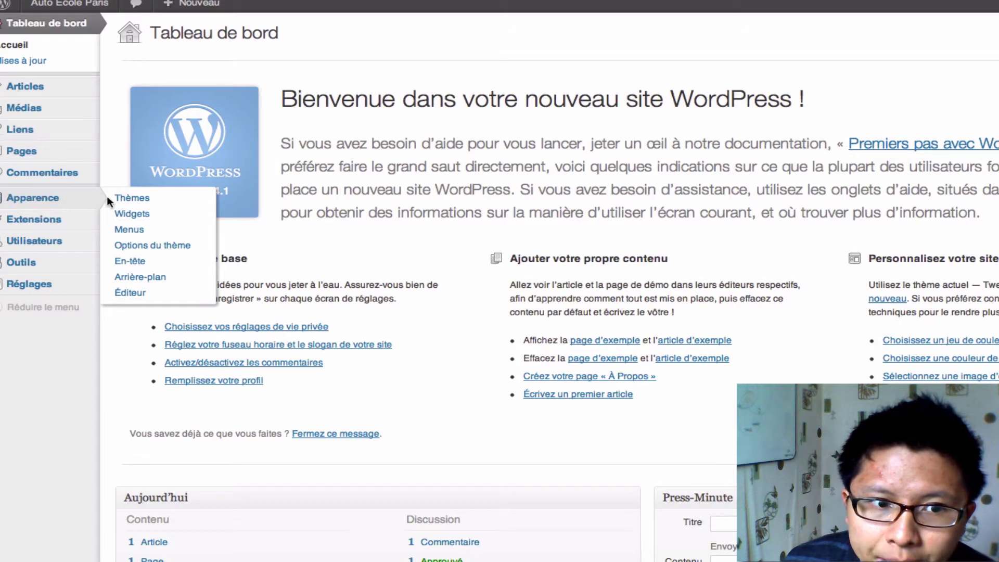
right_click(135, 203)
click(174, 206)
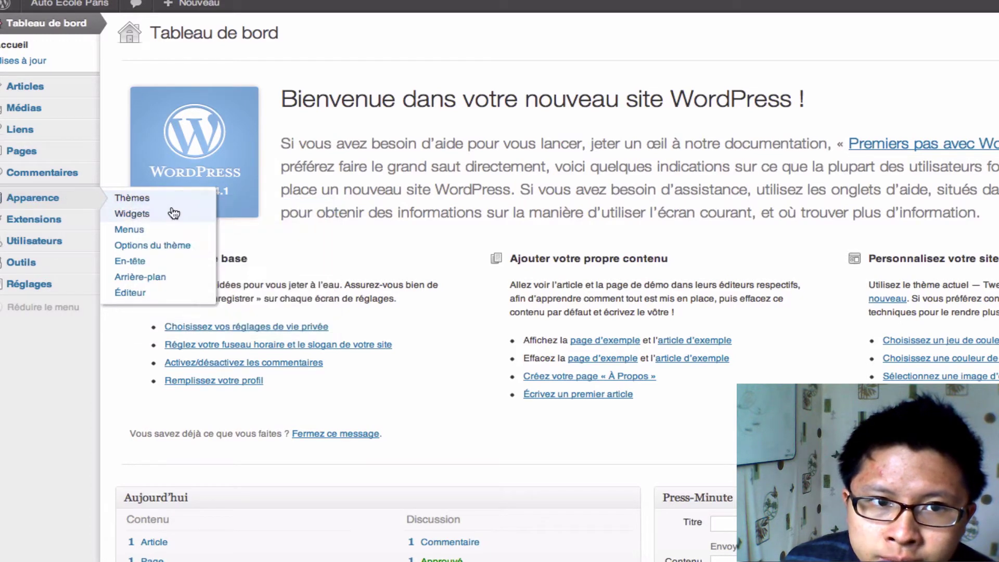
click(292, 1)
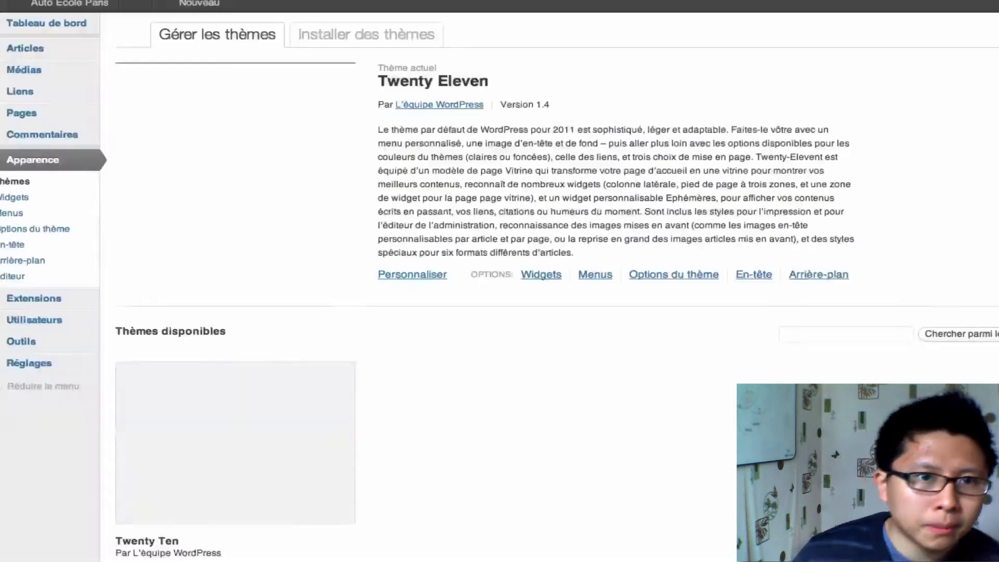
click(334, 41)
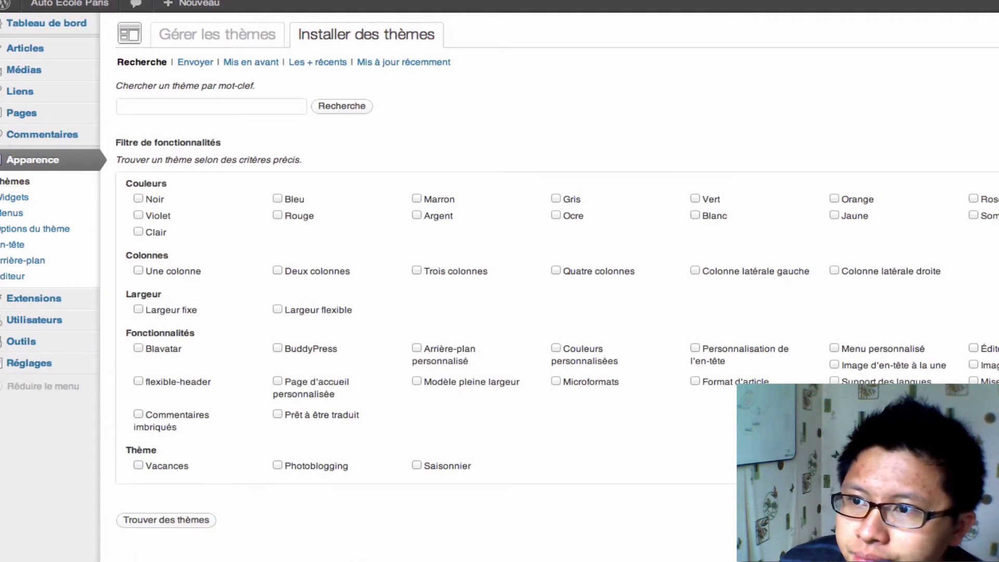
click(194, 66)
Install the theme from eList.zip in the Downloads folder and activate it on the site.
click(172, 142)
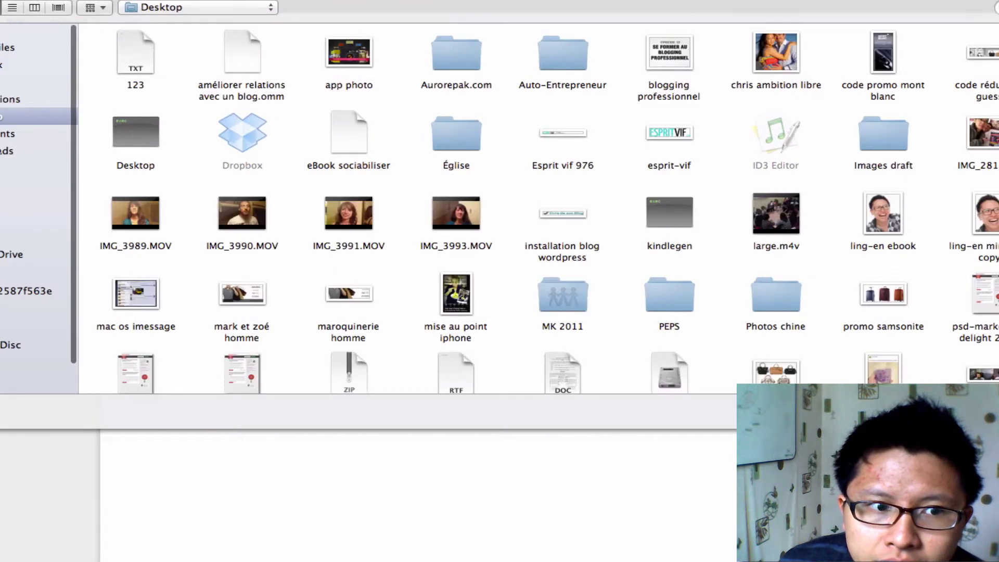
click(5, 150)
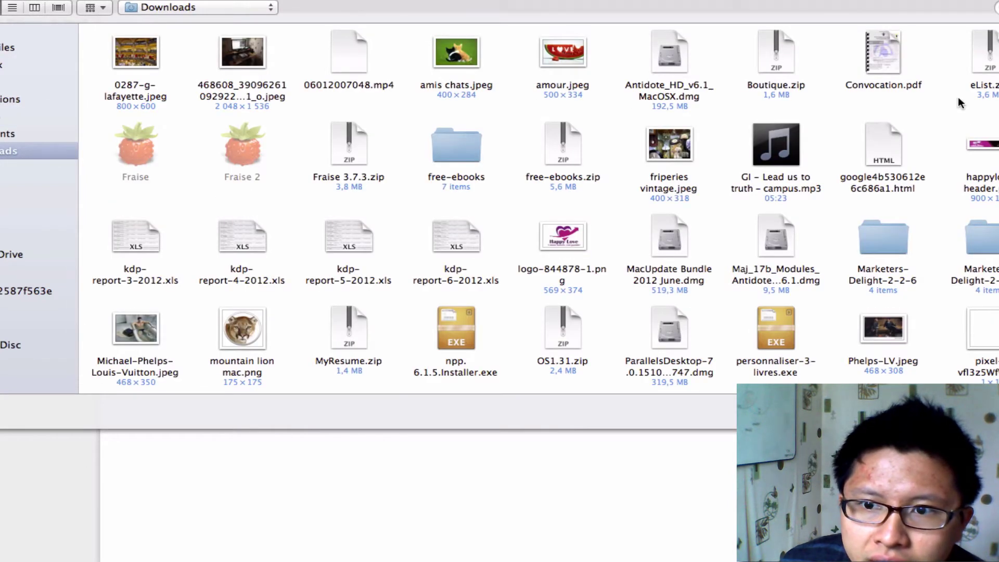
click(988, 93)
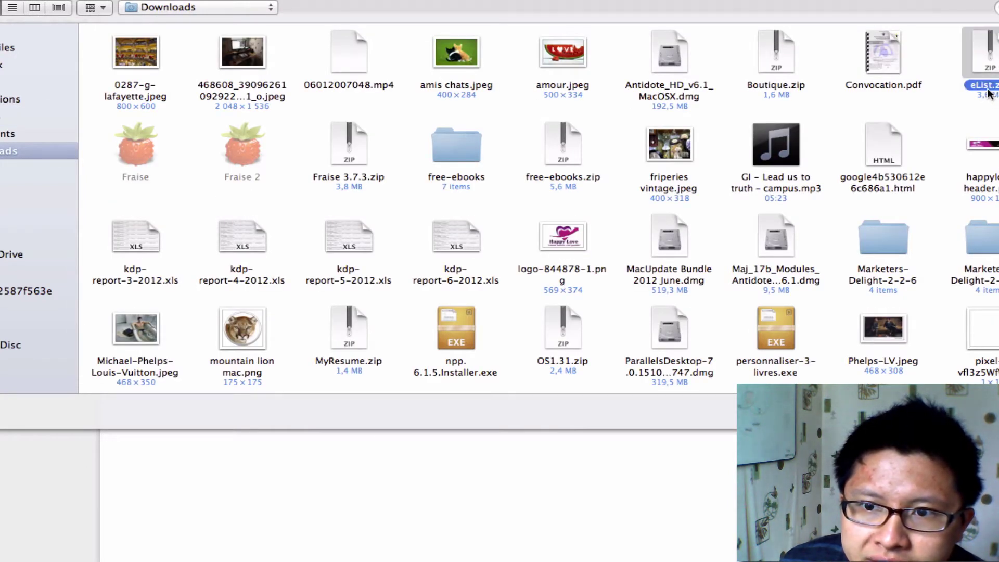
double_click(996, 56)
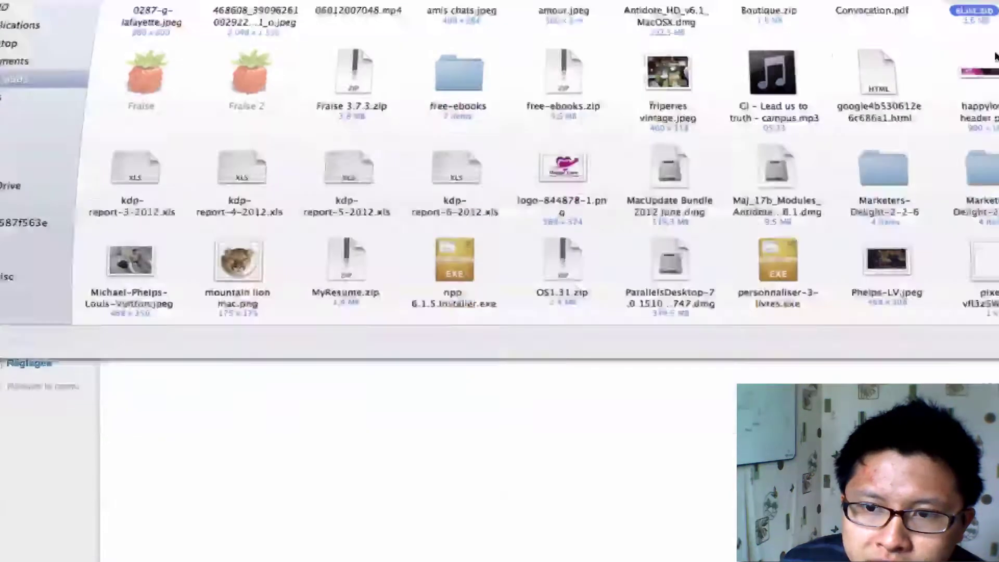
click(348, 143)
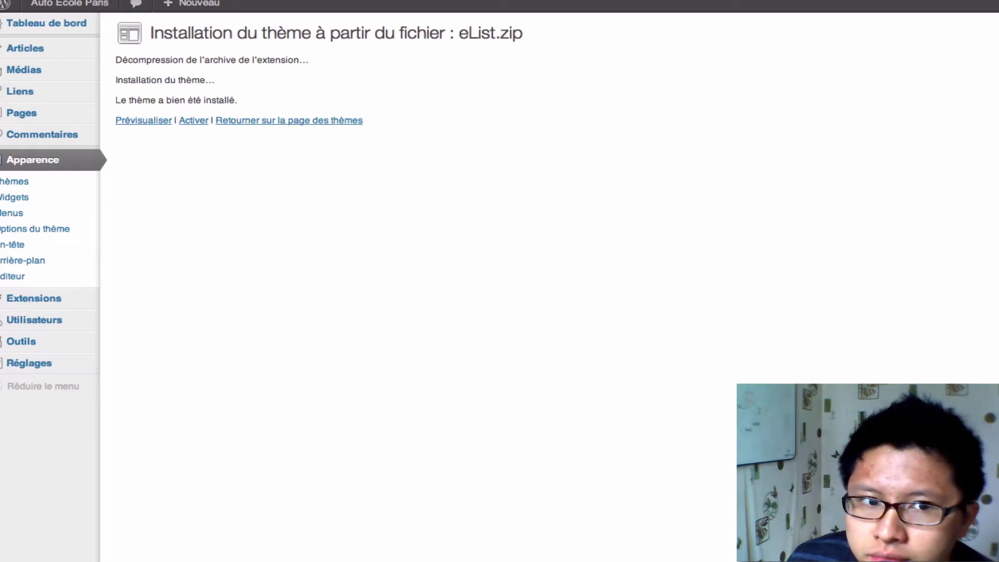
click(194, 123)
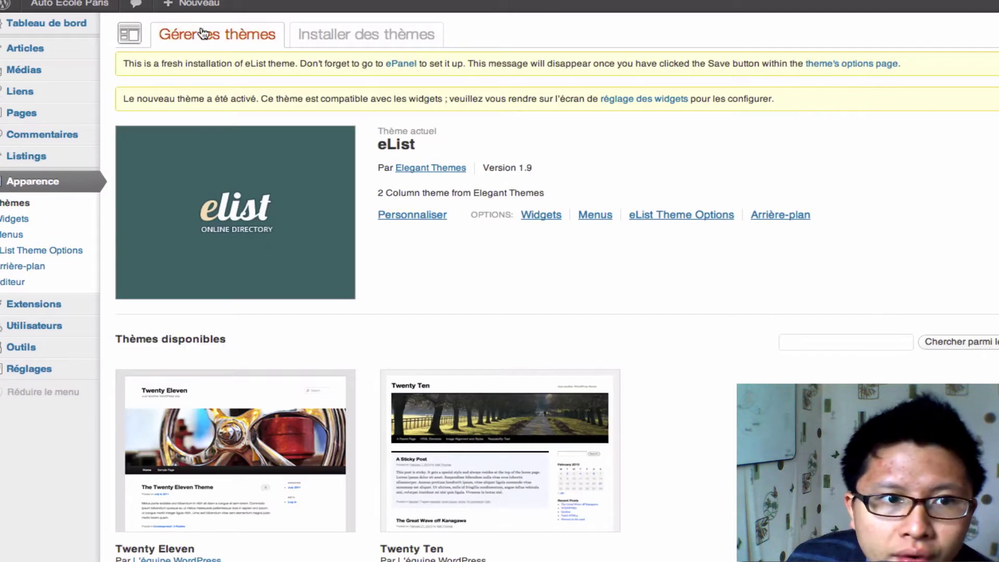
View the site's front page with the eList theme in a new tab, and return to the theme management page.
right_click(46, 5)
click(73, 8)
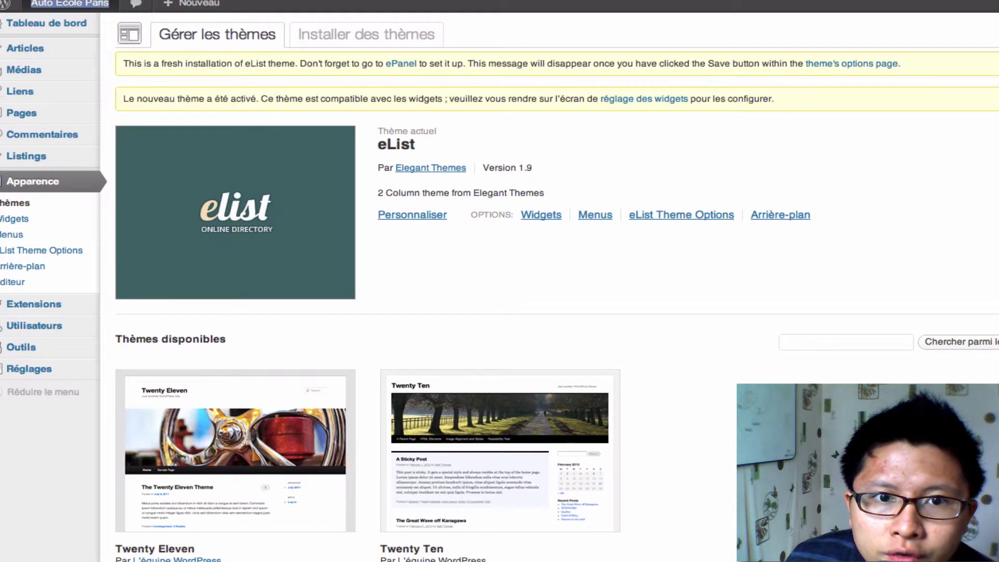
key(ctrl+Tab)
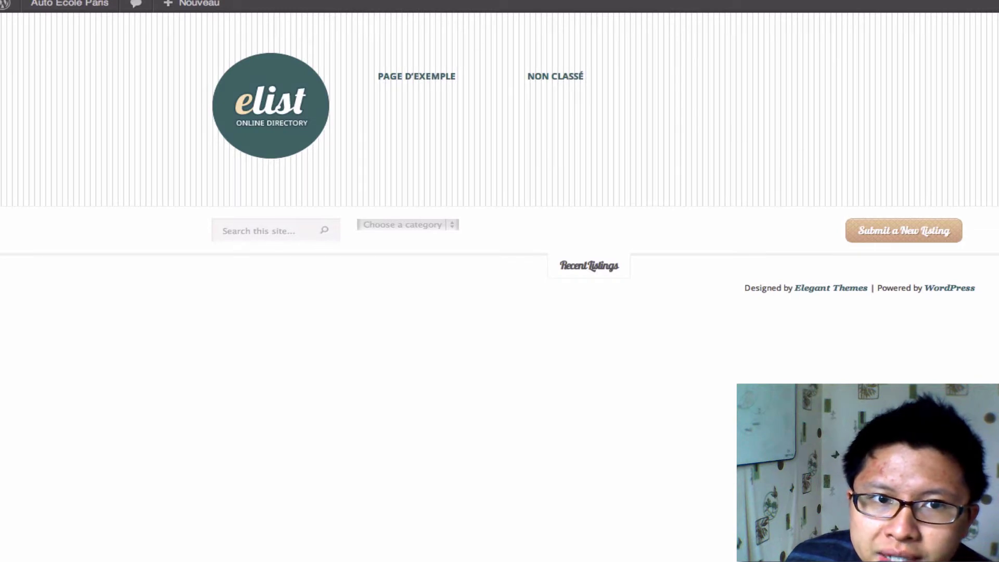
key(ctrl+shift+Tab)
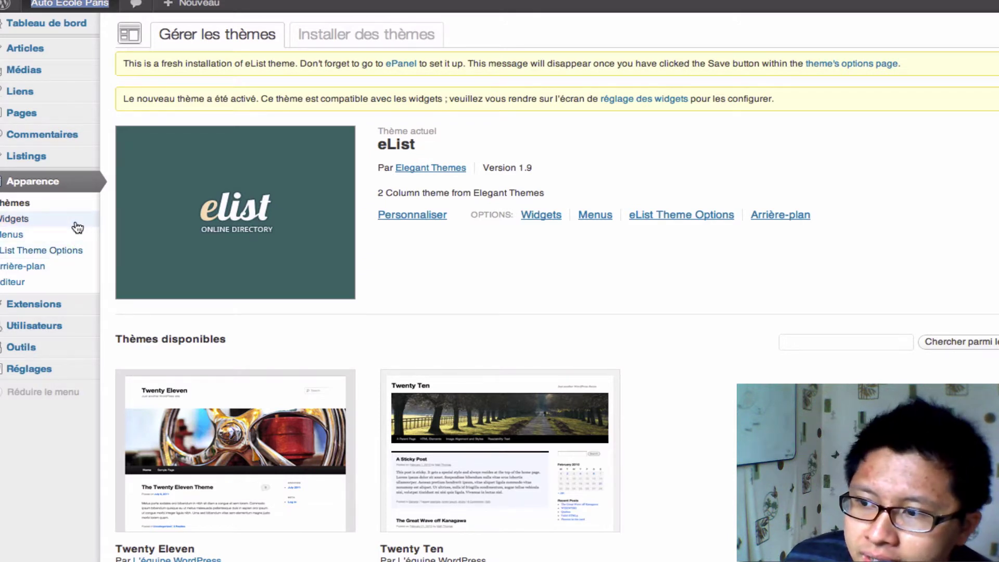
Open the site's general settings and place the cursor in the site title.
mouse_move(52, 356)
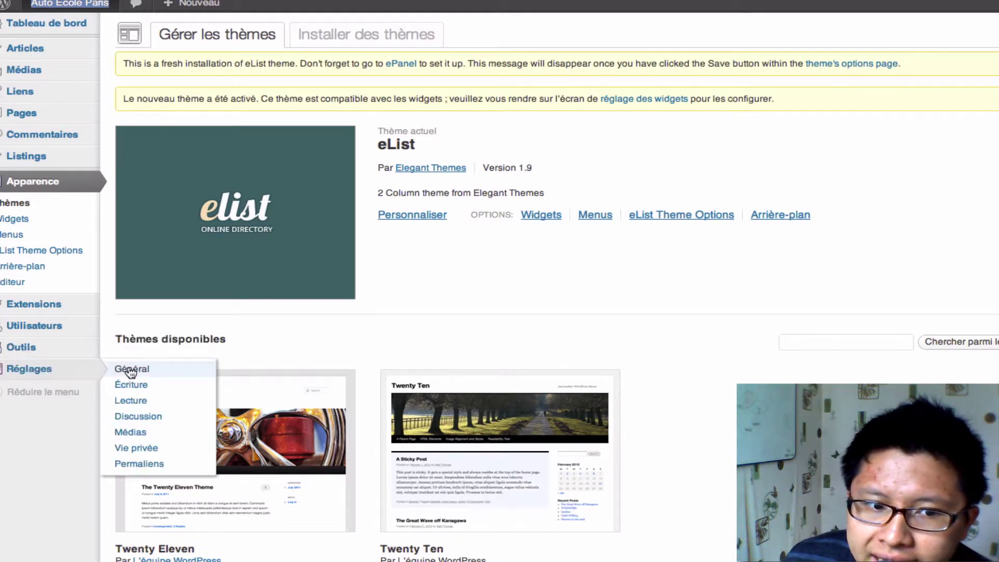
click(132, 371)
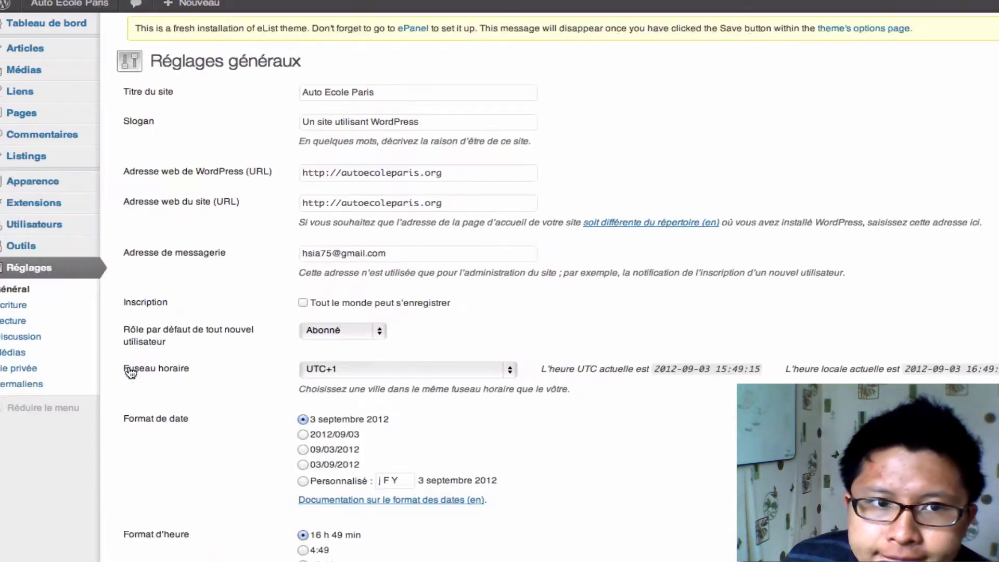
click(380, 94)
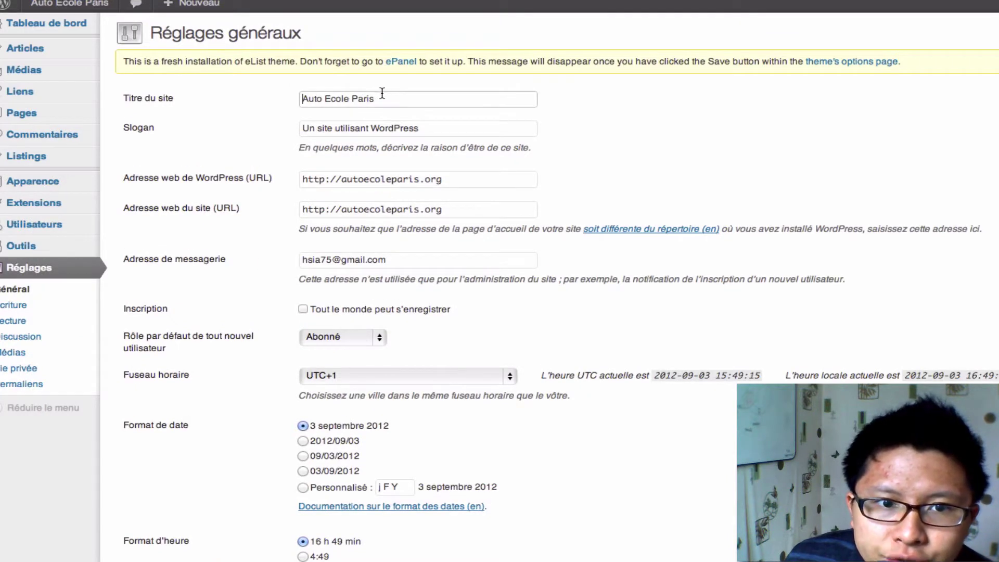
click(307, 97)
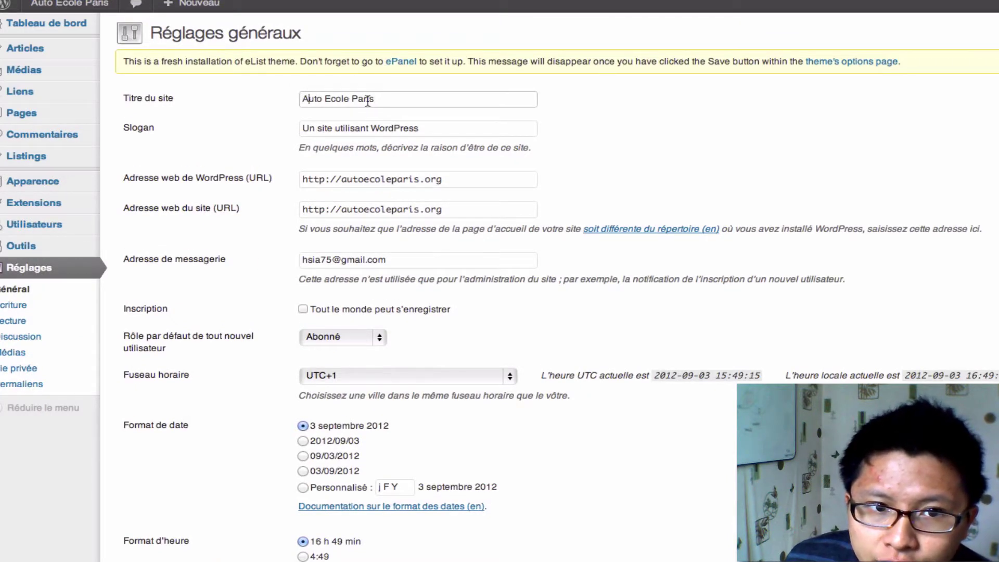
Replace the default site slogan with text beginning "Trouver son auto-école dans".
key(Tab)
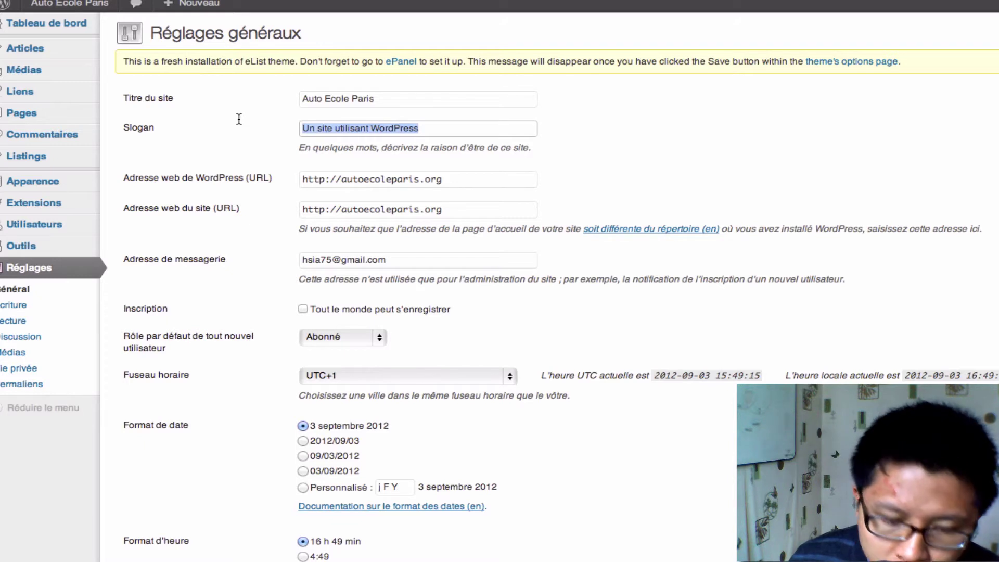
text(T)
key(BackSpace)
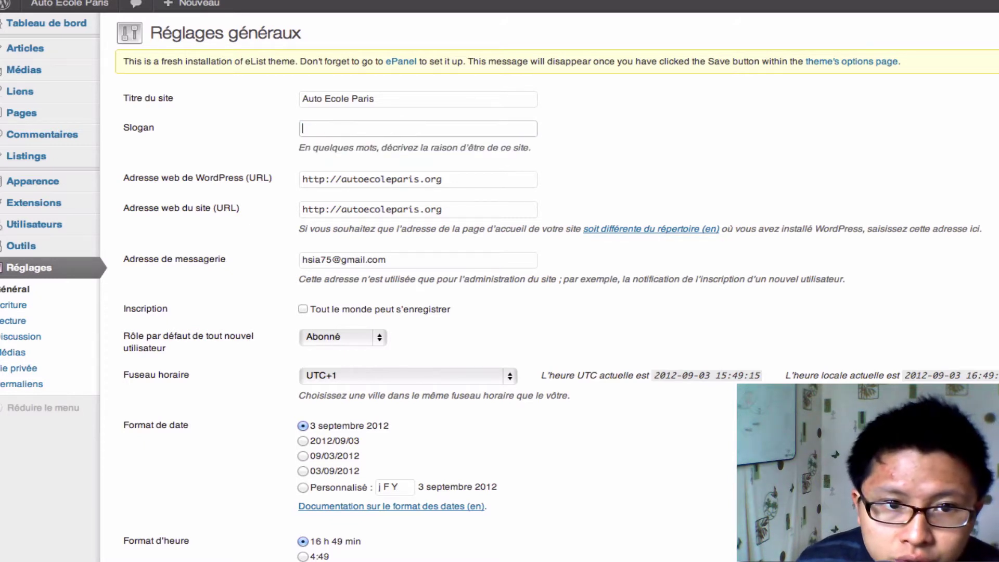
text(TROPIC)
key(BackSpace)
key(BackSpace)
key(BackSpace)
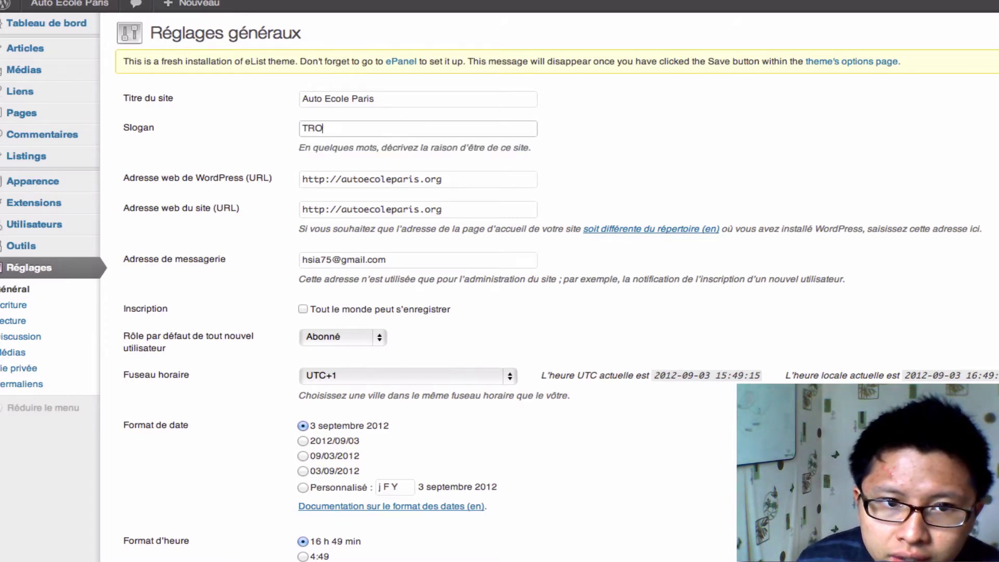
key(BackSpace)
key(BackSpace)
text(p)
key(BackSpace)
text(rouver )
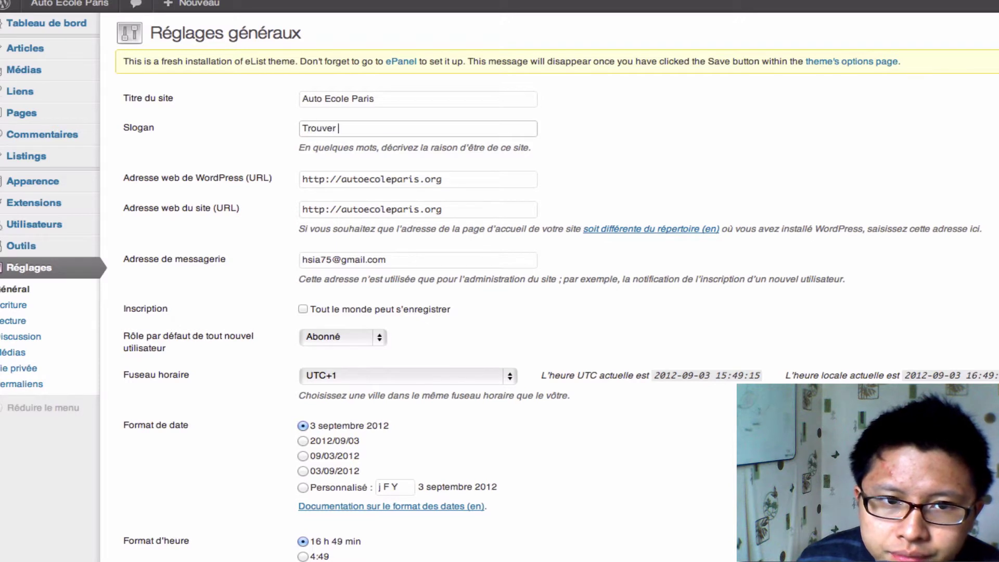
text(son aut)
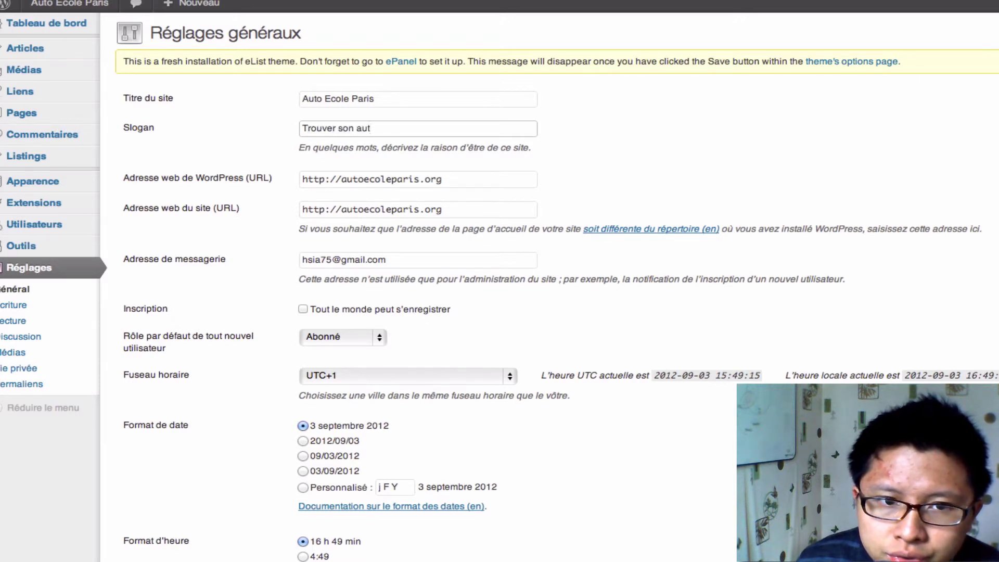
text(o-école)
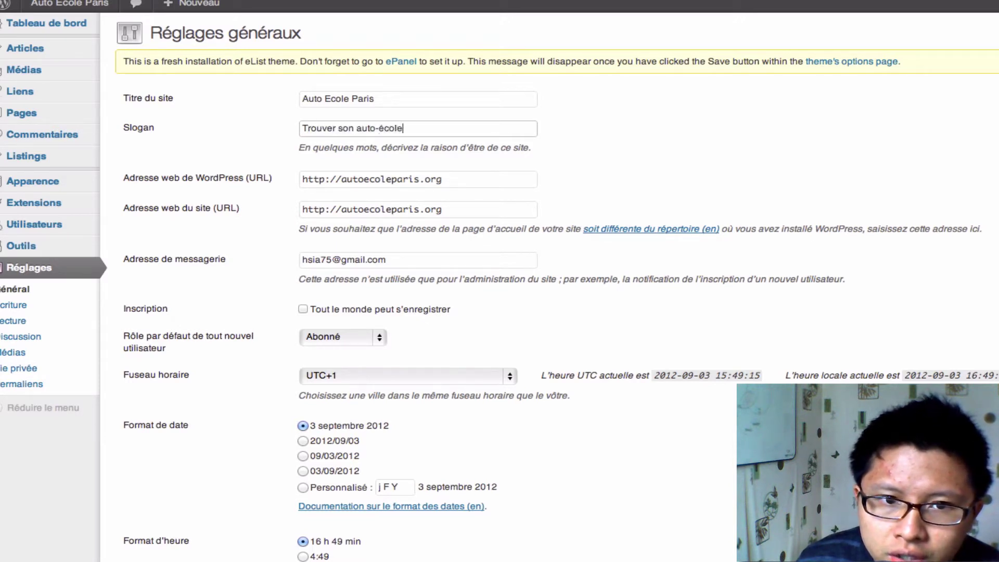
text( dans)
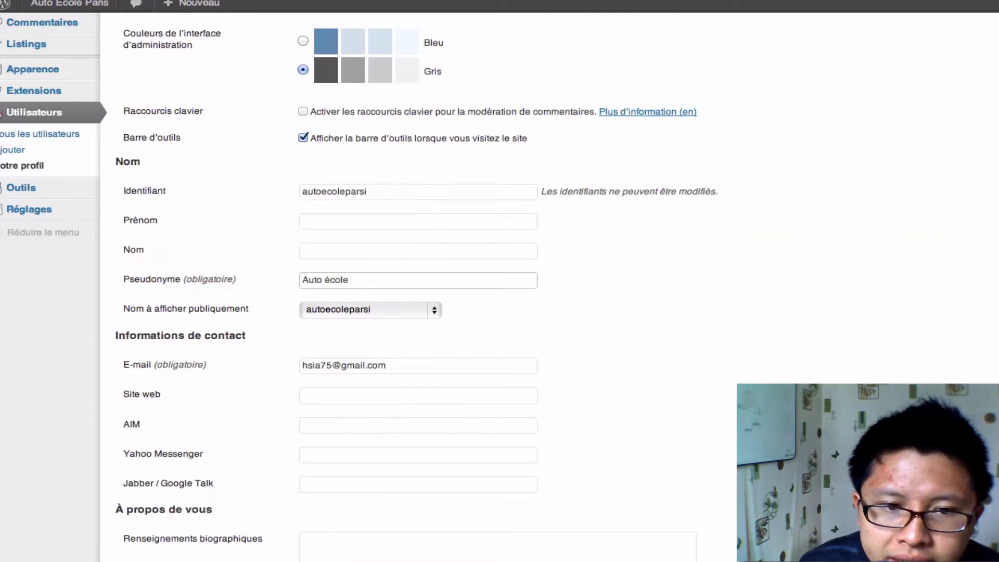
Complete the required nickname in the user profile so that it reads "Auto école paris".
text(ie)
key(BackSpace)
key(BackSpace)
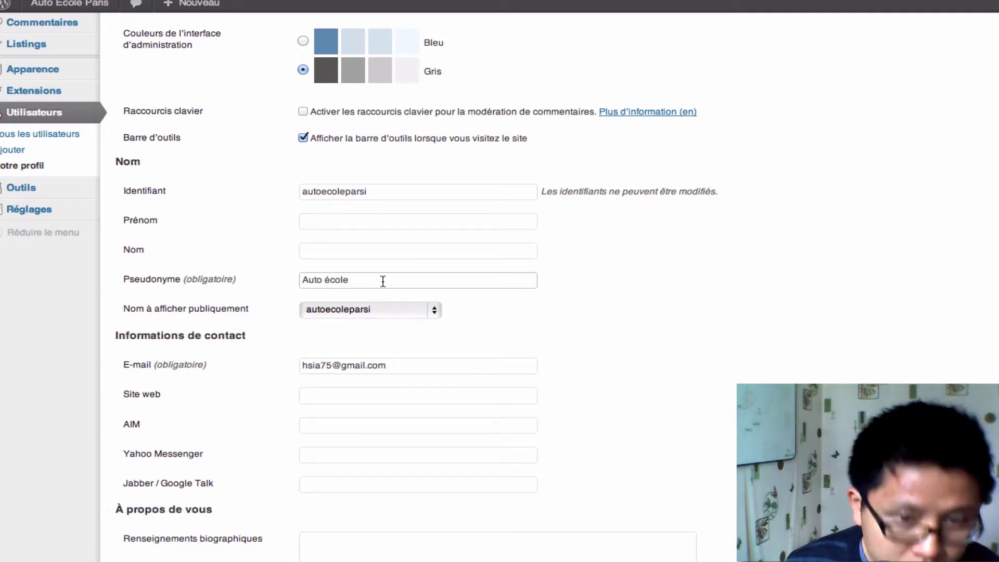
text(paris)
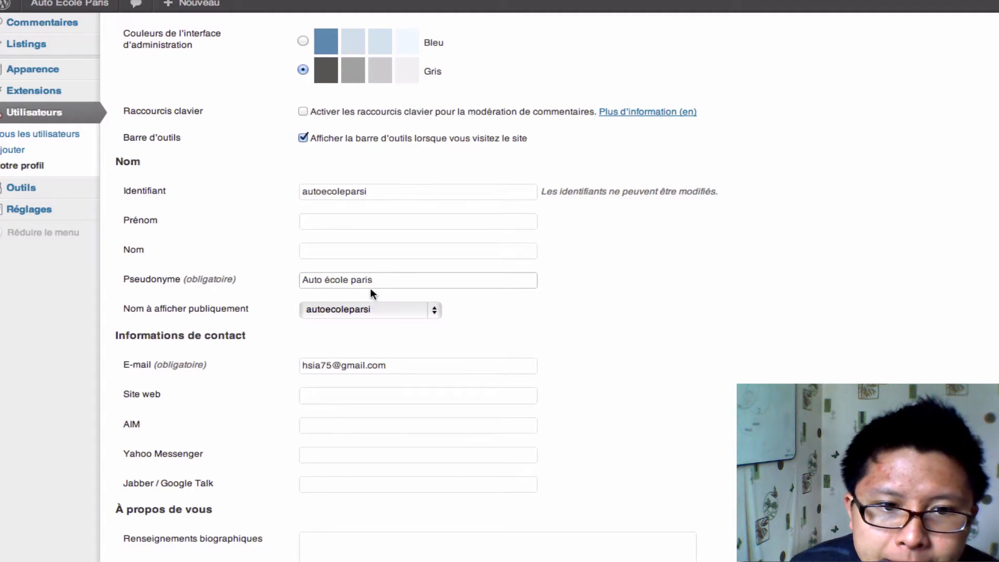
click(356, 281)
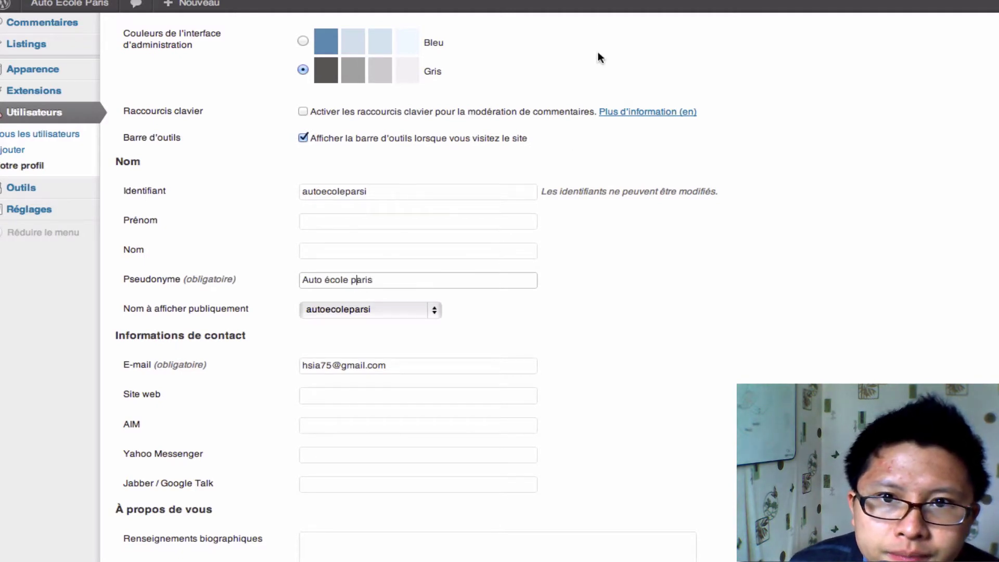
click(679, 0)
click(680, 0)
click(680, 0)
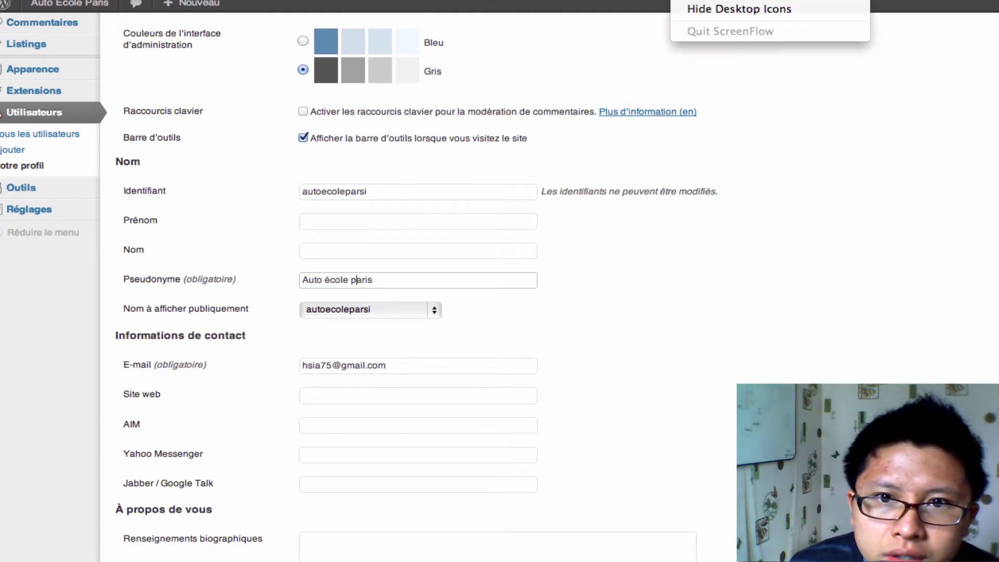
click(679, 0)
click(544, 316)
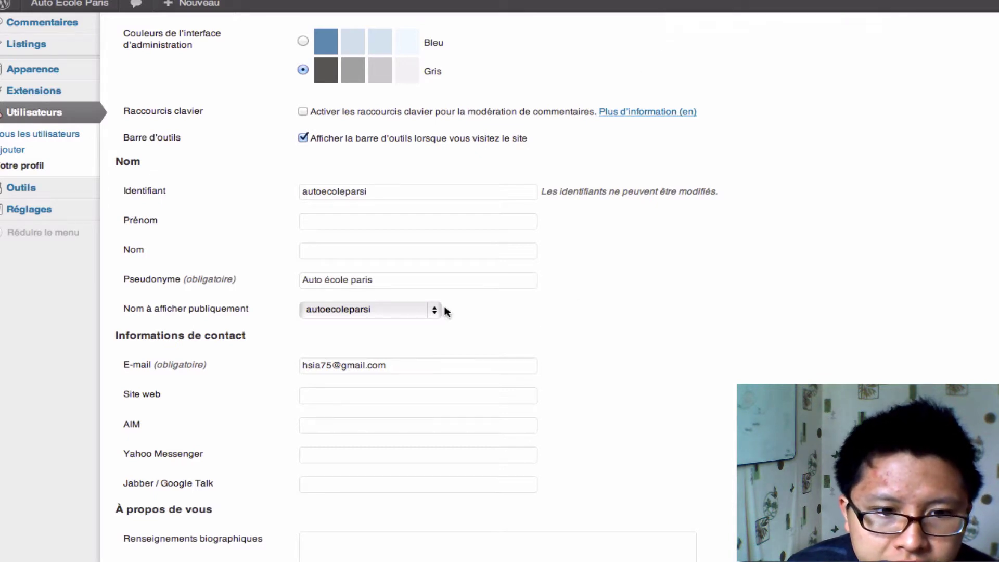
scroll(445, 307, down, 3)
click(323, 311)
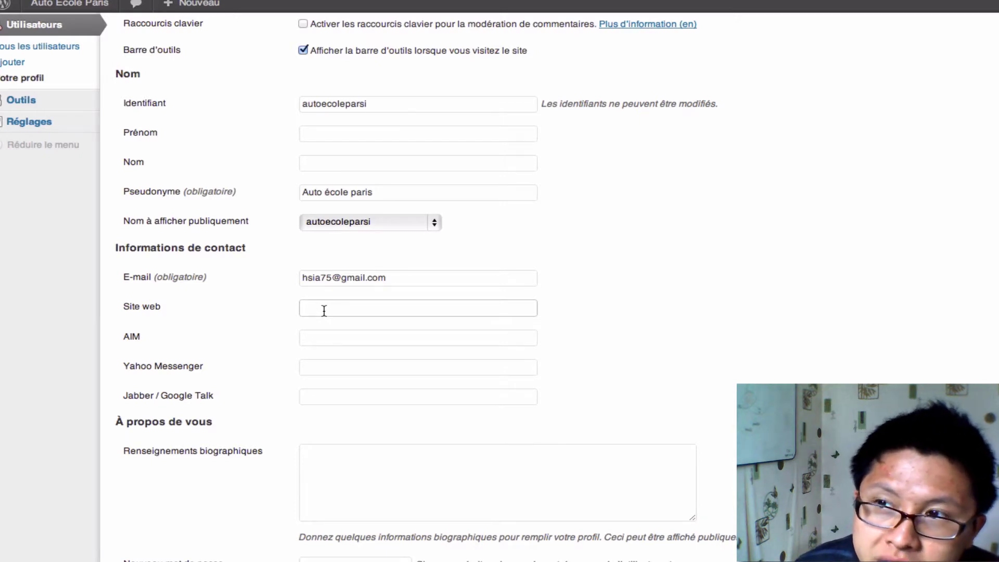
text(http://vivredesonblog.com)
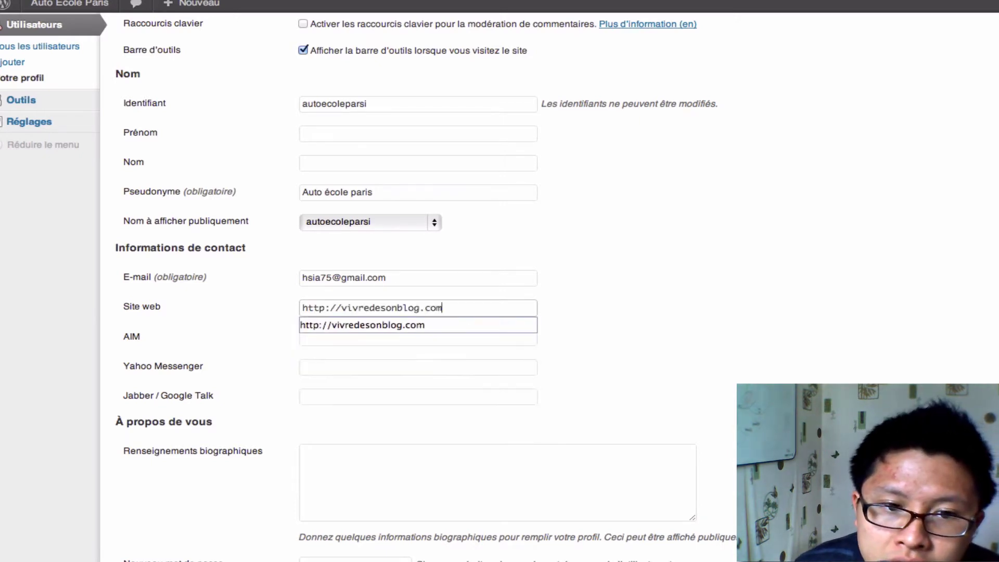
click(623, 314)
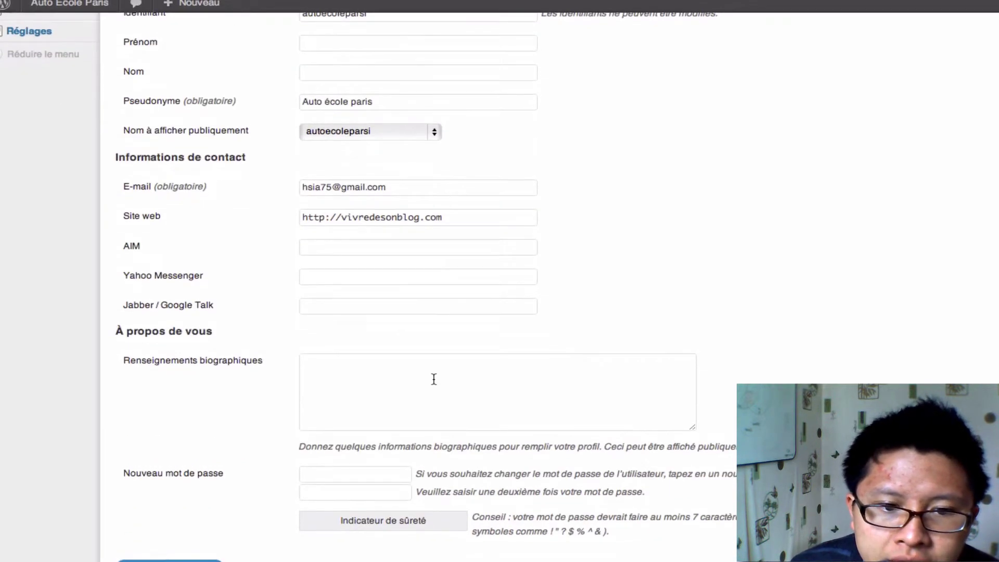
click(398, 368)
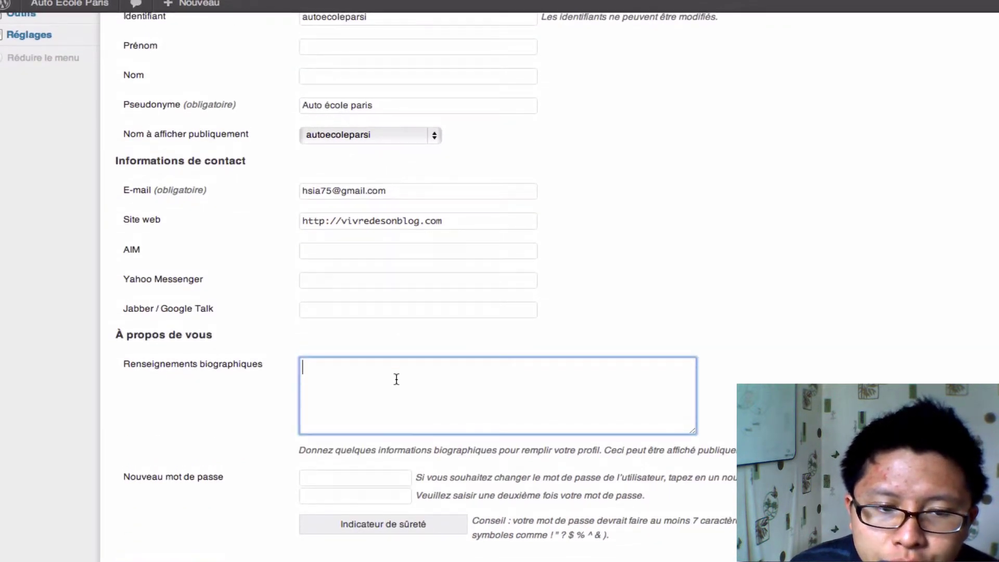
Choose "Auto école paris" as the publicly displayed name and save the profile.
scroll(395, 377, up, 10)
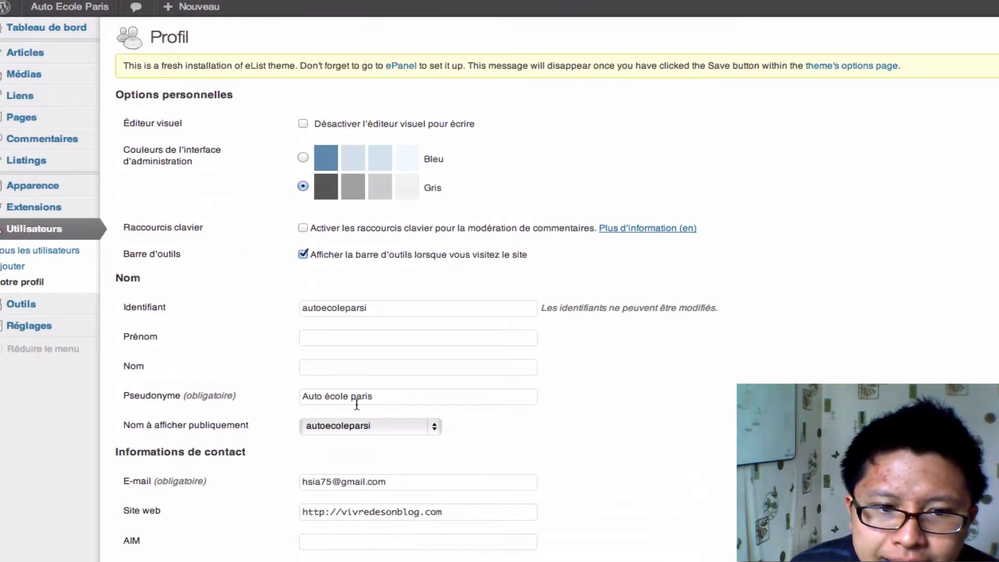
click(386, 427)
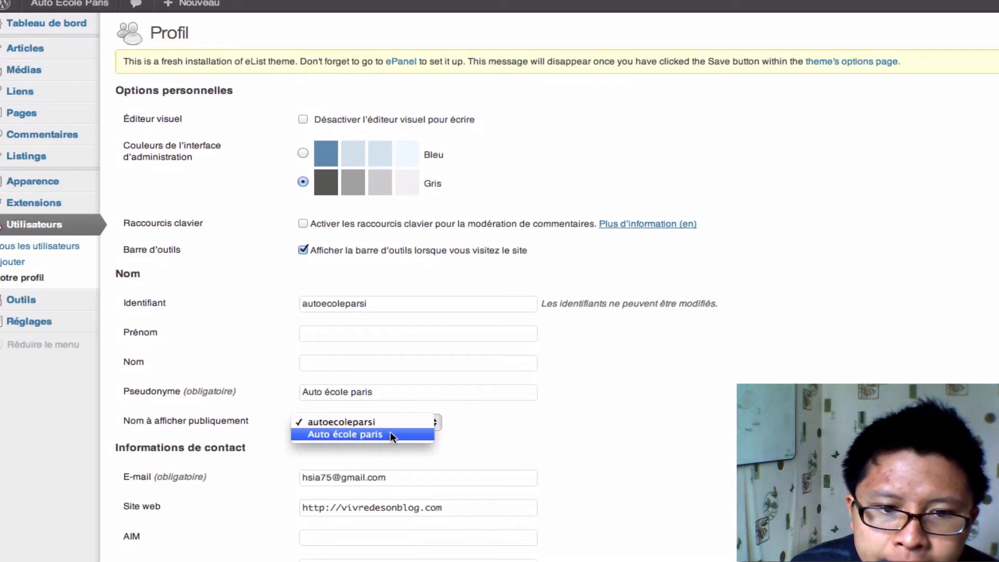
click(396, 436)
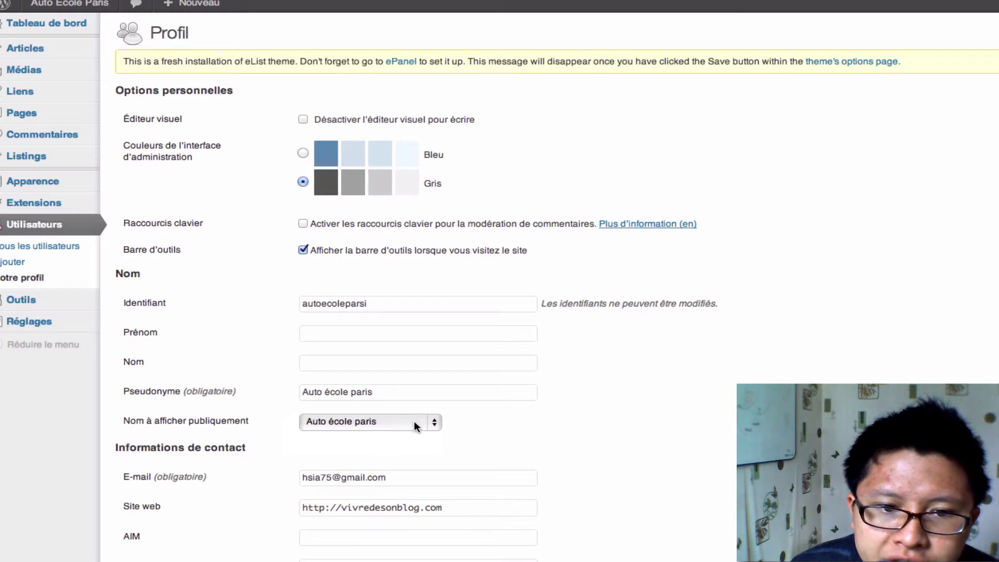
scroll(276, 517, down, 6)
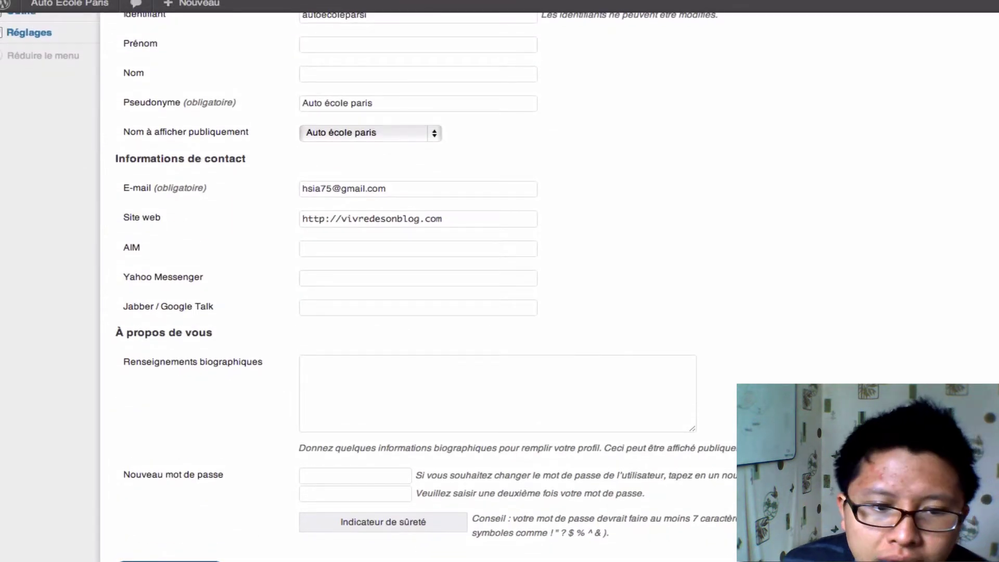
click(169, 561)
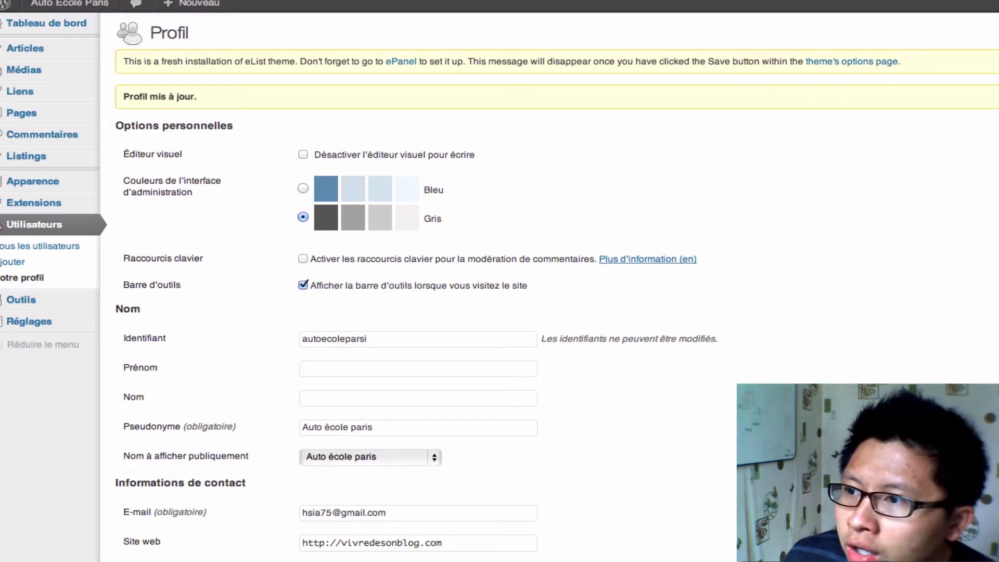
key(super+Tab)
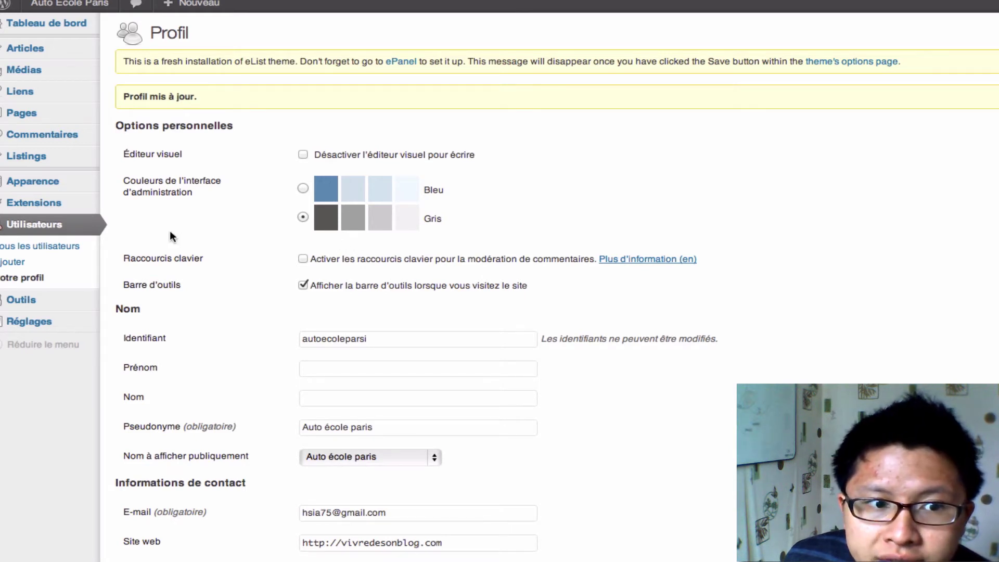
click(103, 155)
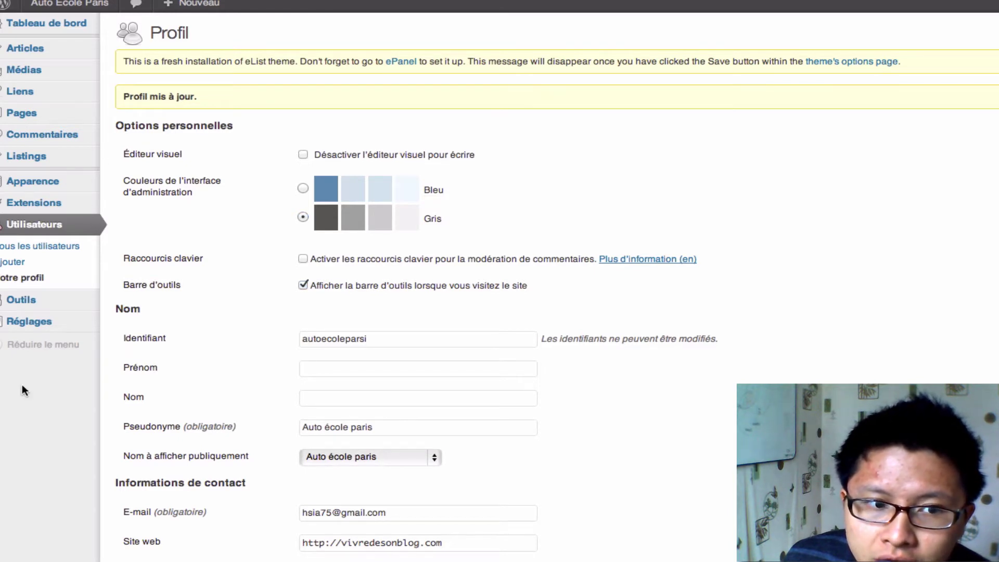
click(12, 436)
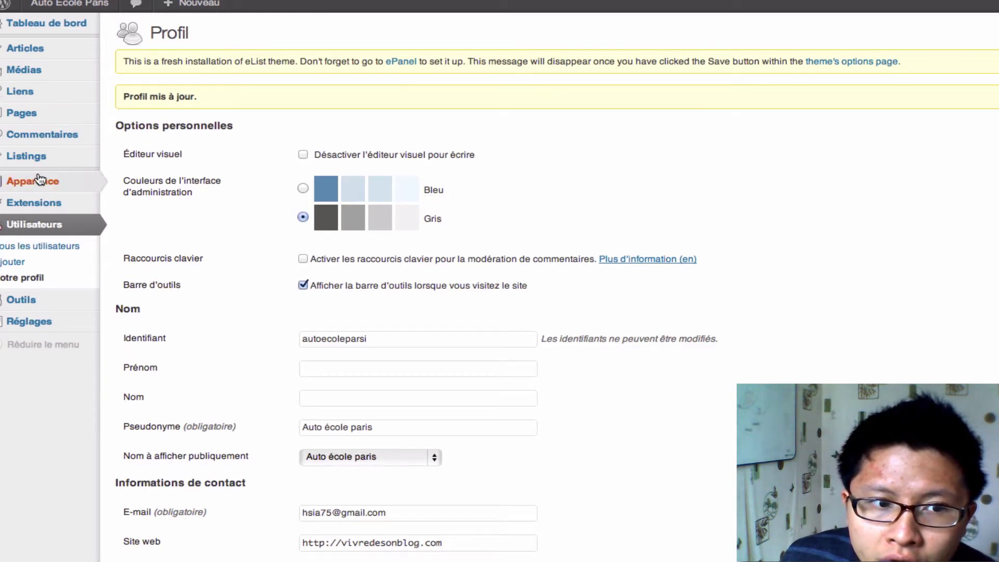
Go to the page for adding plugins, search for "google analytics", and look over the results.
mouse_move(38, 178)
mouse_move(40, 203)
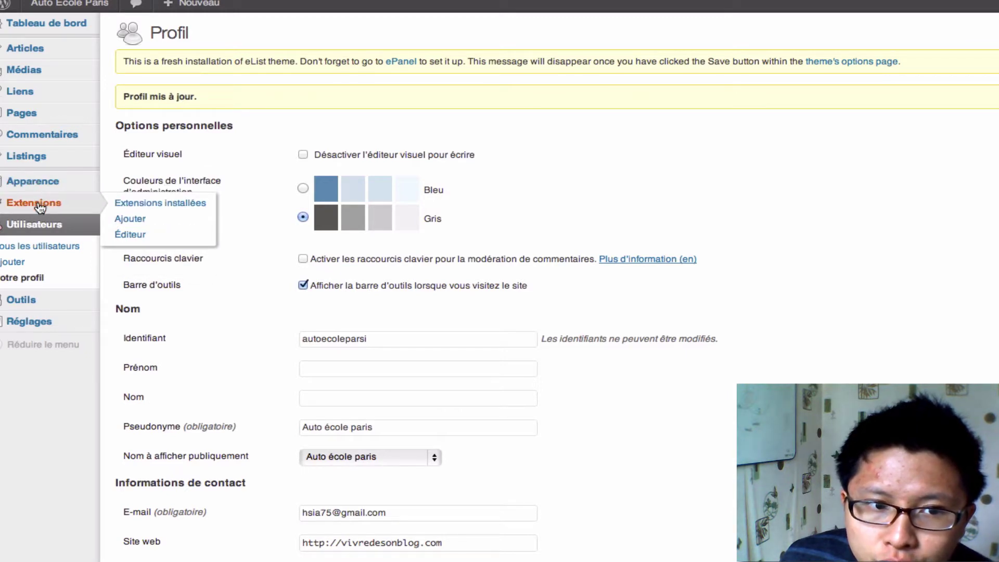
click(134, 221)
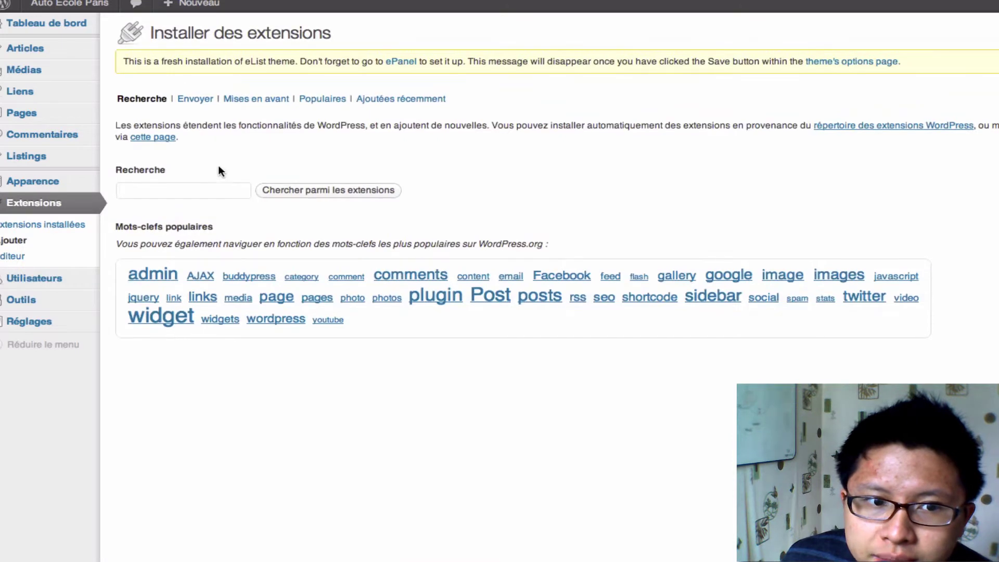
click(182, 189)
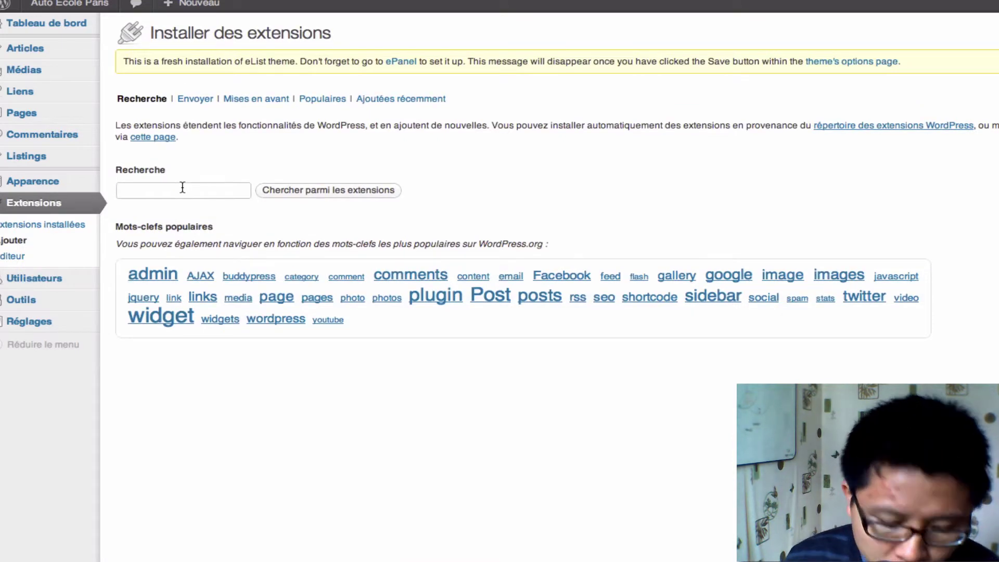
text(google analytics)
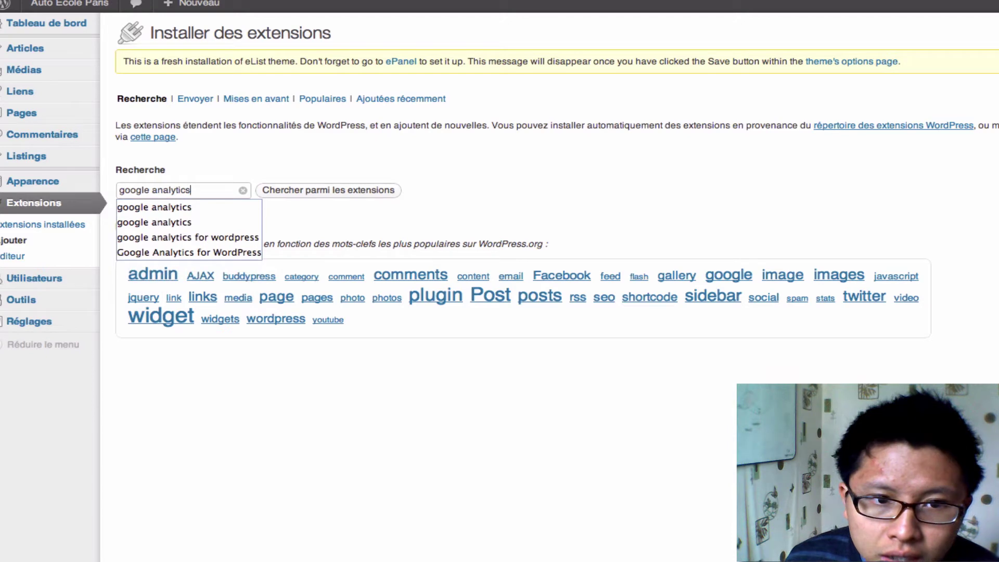
key(Return)
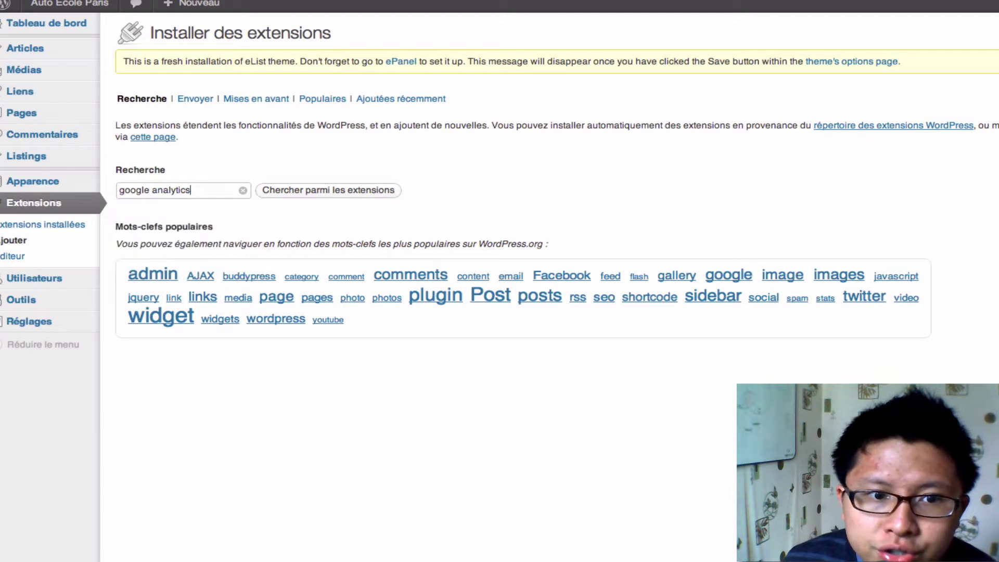
click(328, 197)
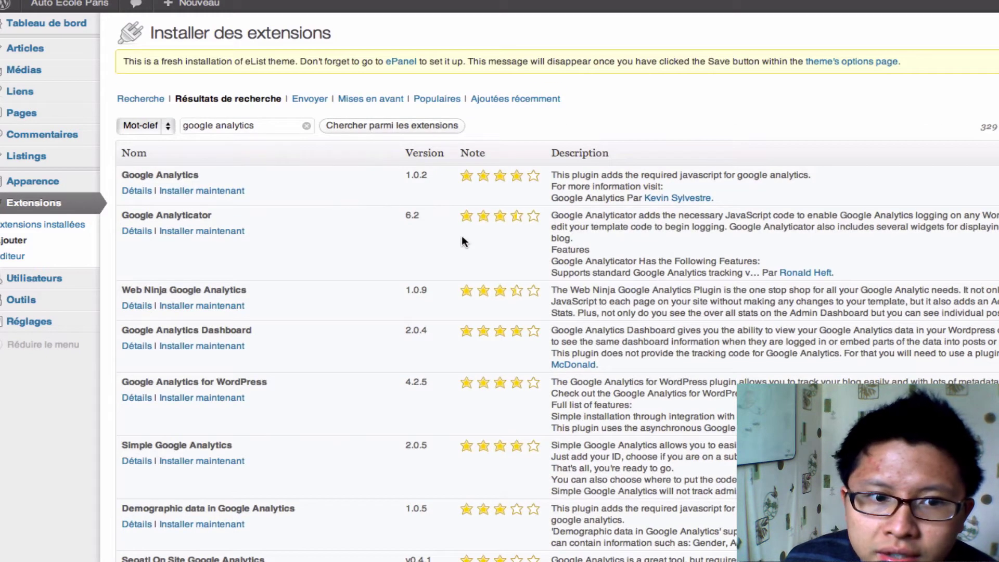
scroll(462, 241, down, 2)
scroll(468, 238, up, 2)
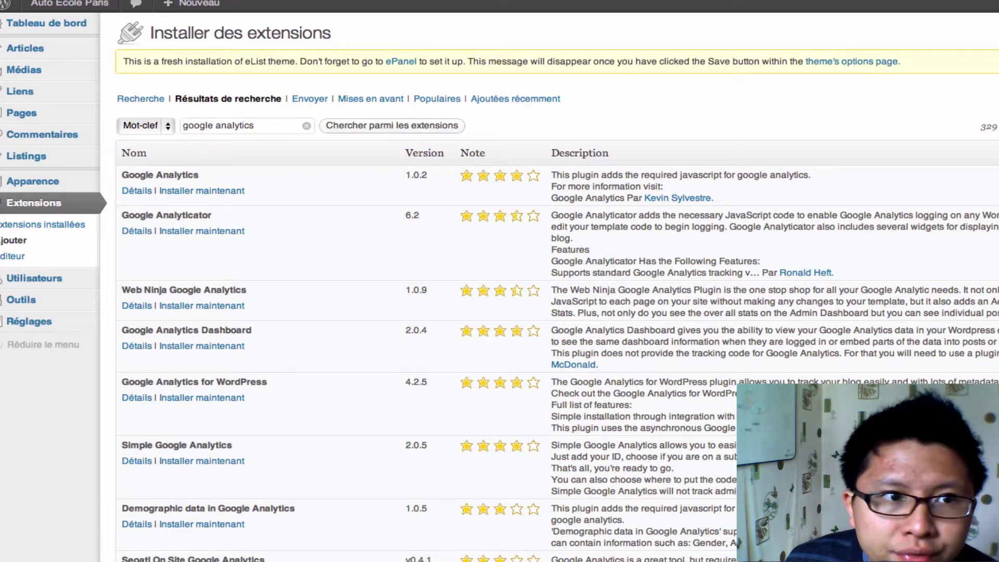
Search the web for "wordpress seo" in a new tab and open the WordPress SEO by Yoast plugin page.
click(2, 1)
key(Escape)
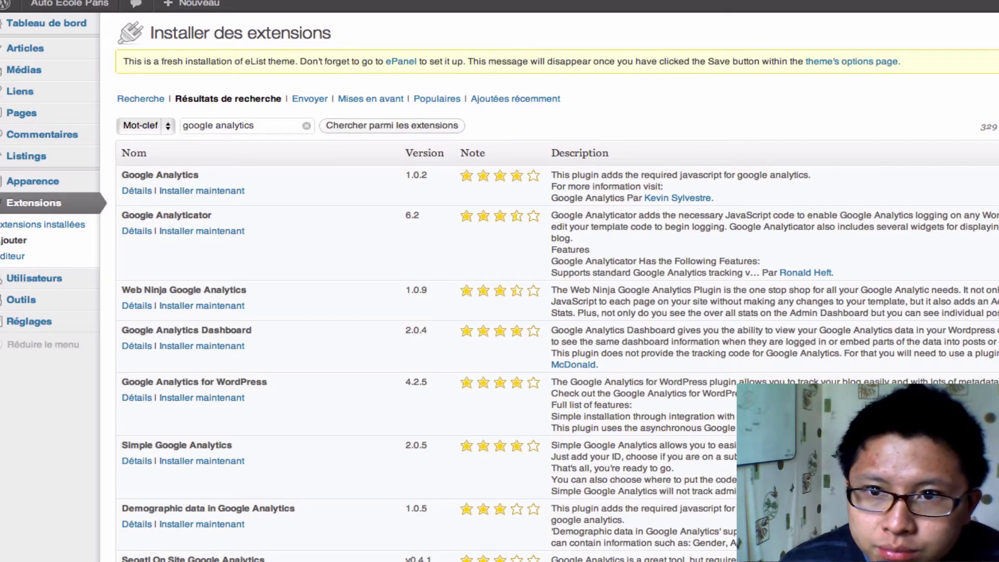
key(super+t)
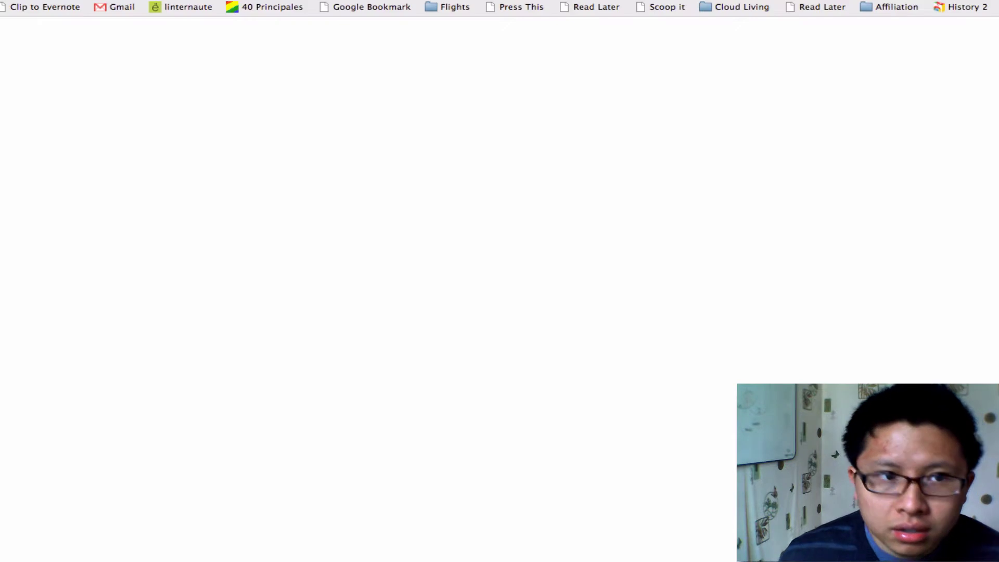
text(wordpress seo)
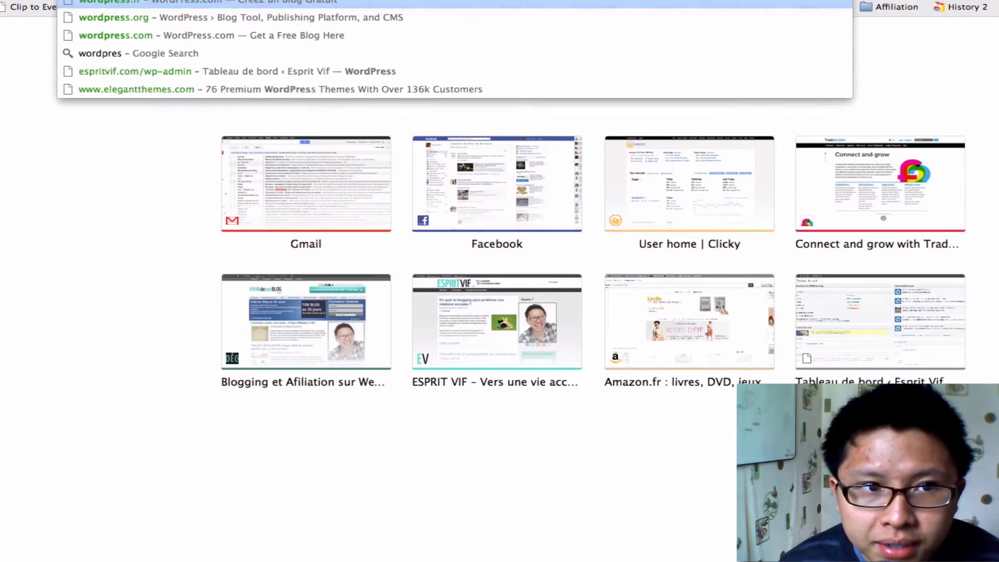
key(Return)
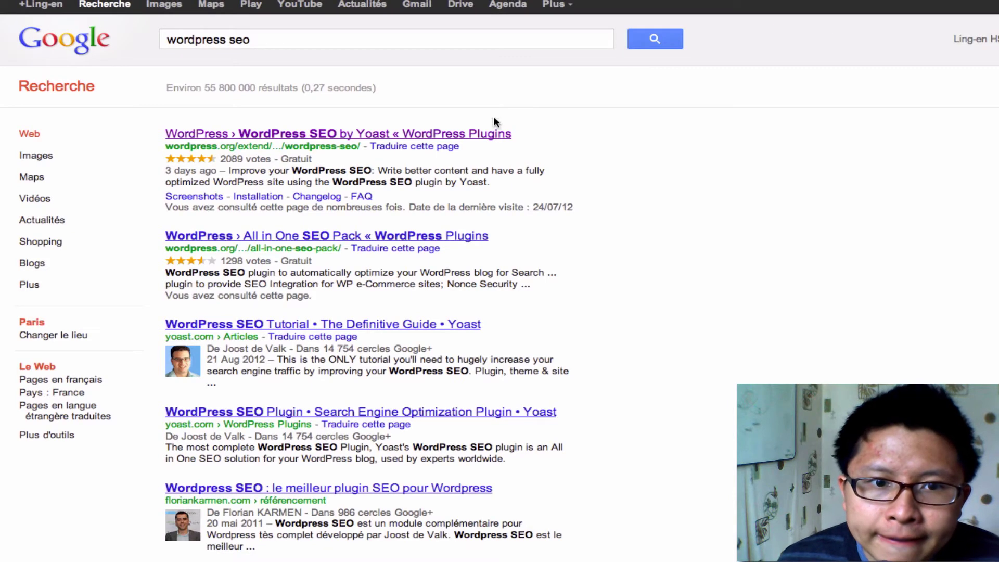
click(432, 134)
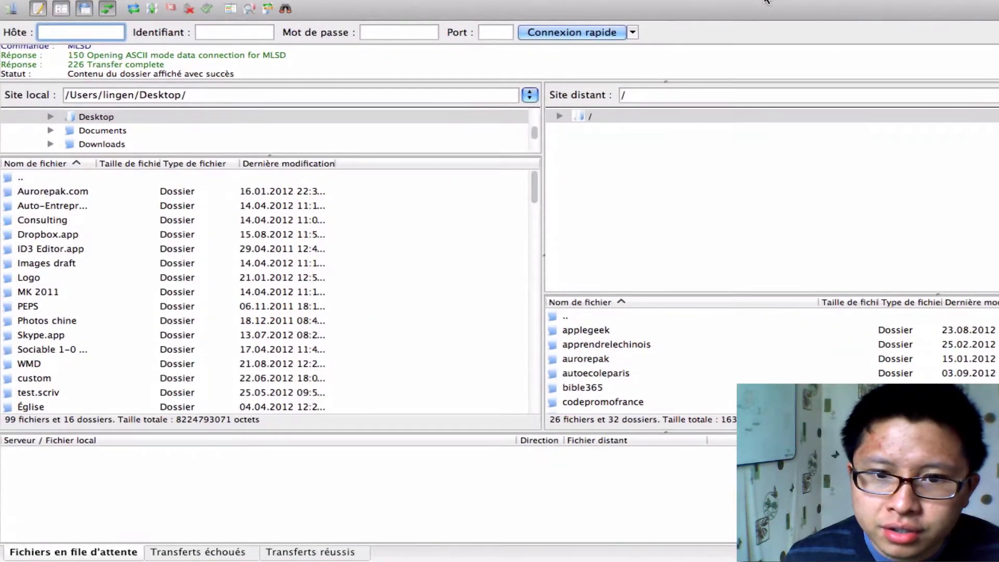
Switch to the FTP client and open the remote folder /autoecoleparis/wp-content/plugins.
scroll(773, 350, down, 5)
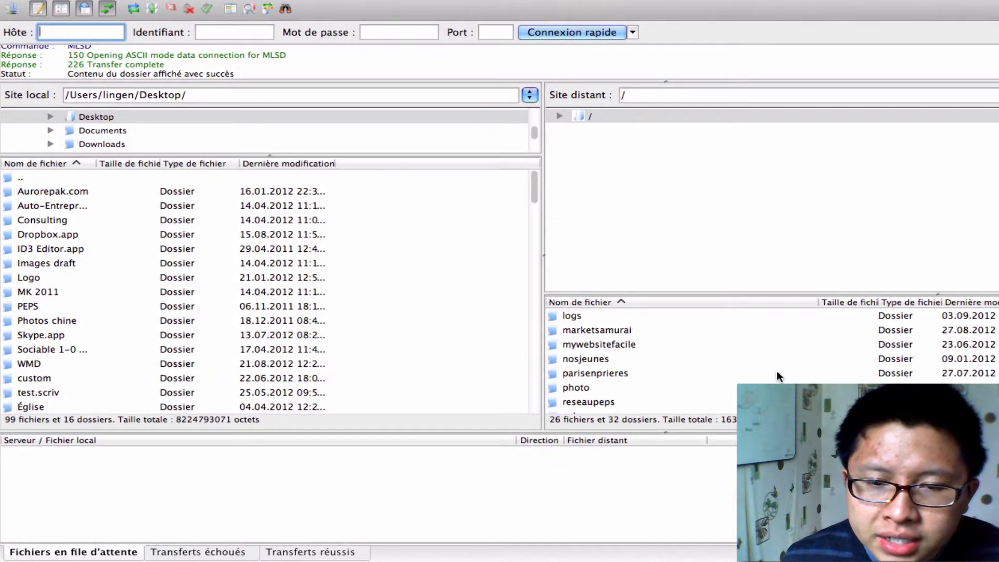
scroll(612, 372, down, 3)
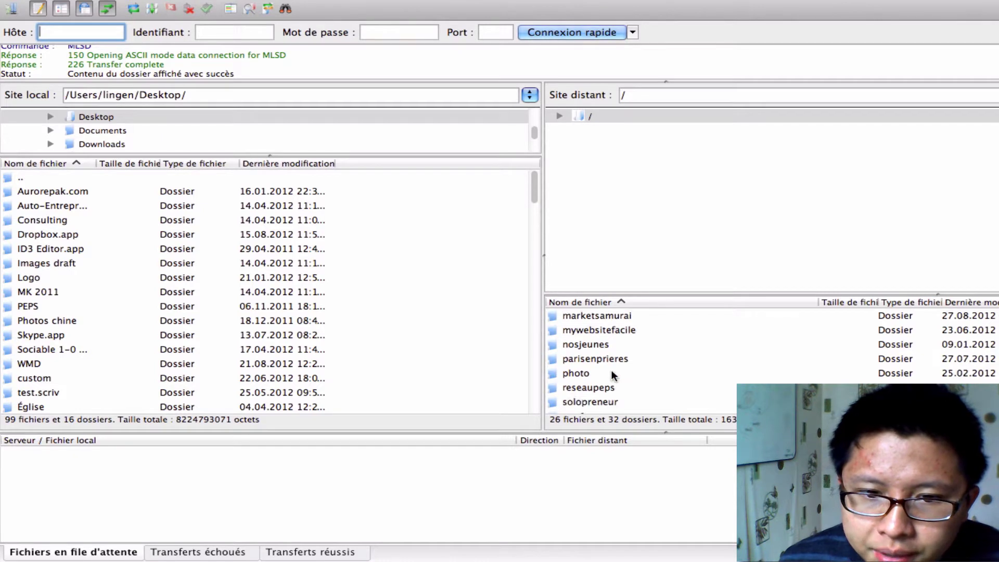
scroll(612, 374, up, 10)
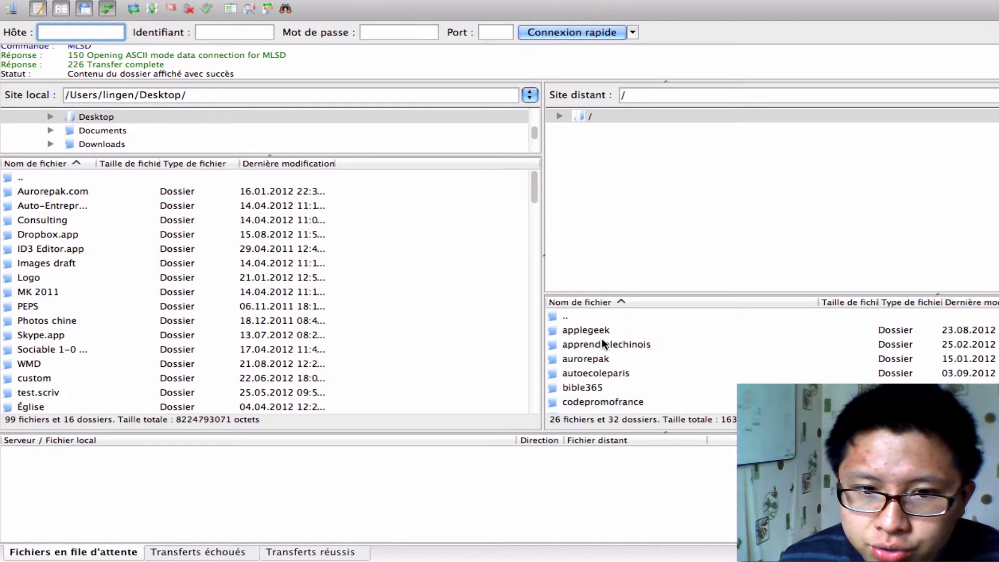
double_click(589, 373)
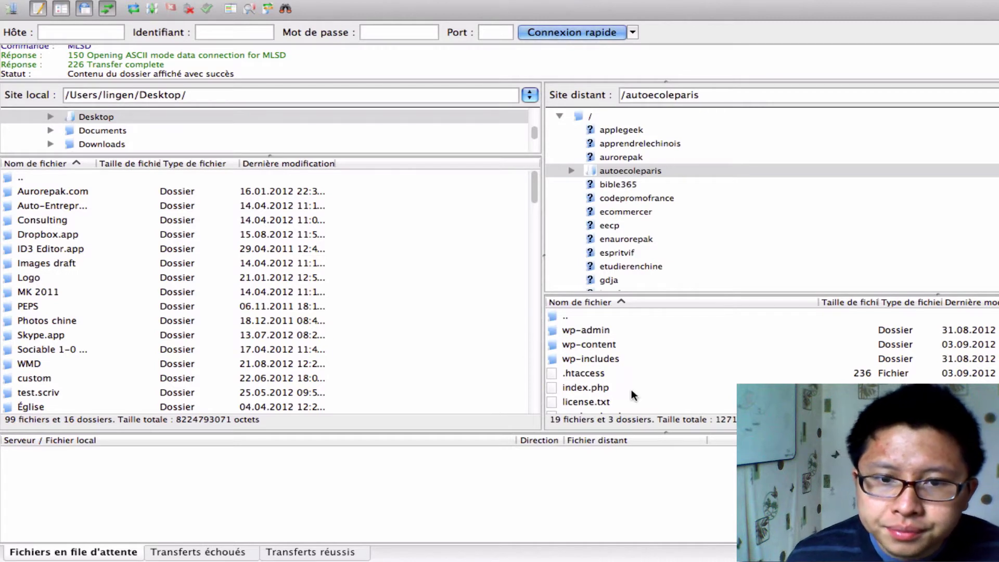
scroll(634, 387, down, 5)
scroll(637, 386, up, 5)
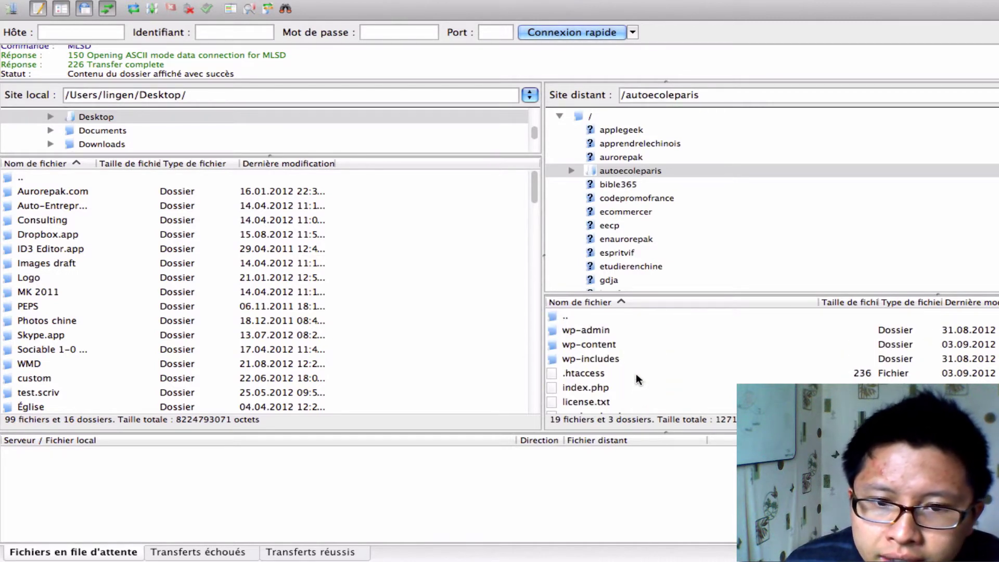
double_click(605, 343)
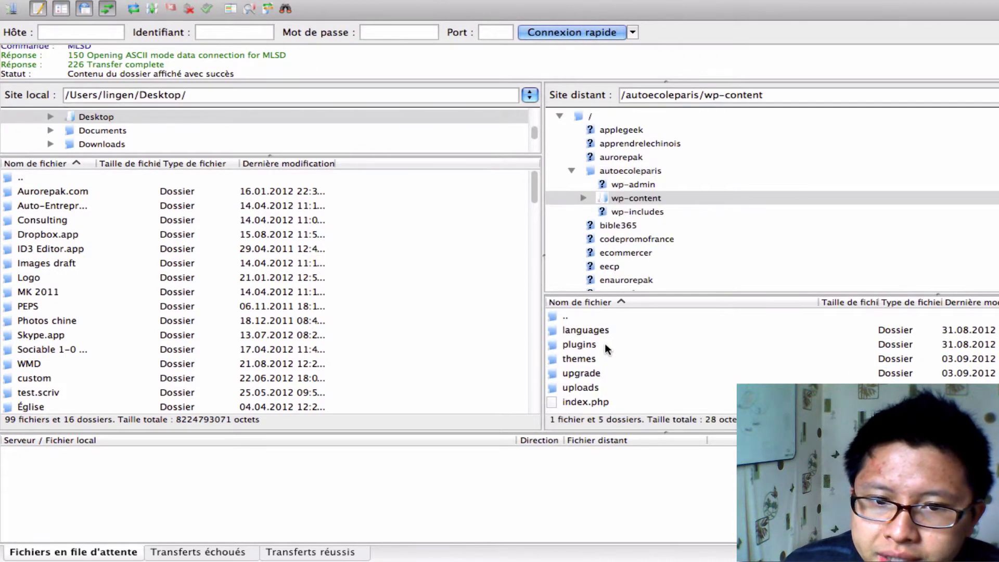
click(576, 342)
double_click(577, 345)
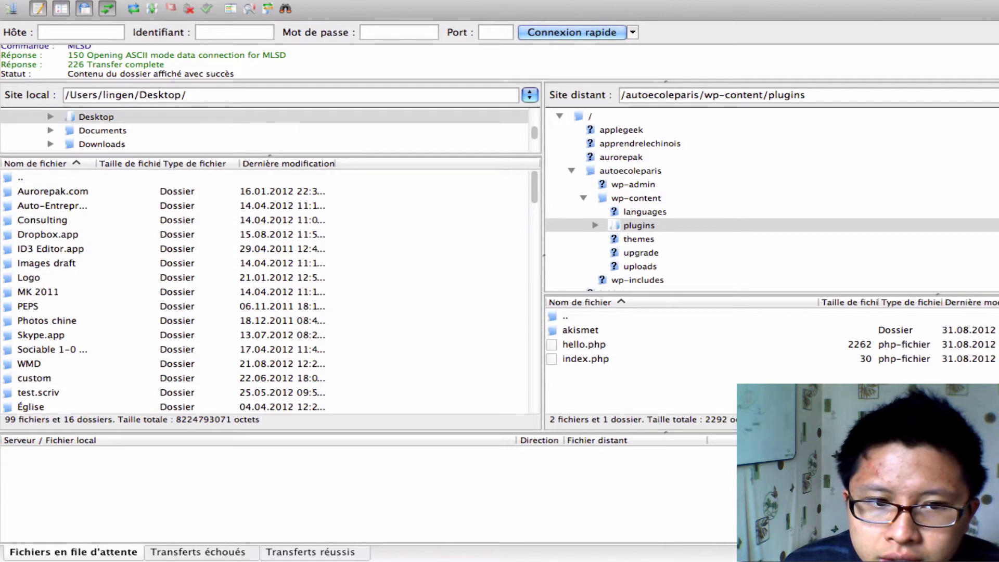
Switch to Finder, select the ten plugin folders dated 10 juin 2012 through 26 mai 2012, and upload them to the server's plugins folder.
key(super+Tab)
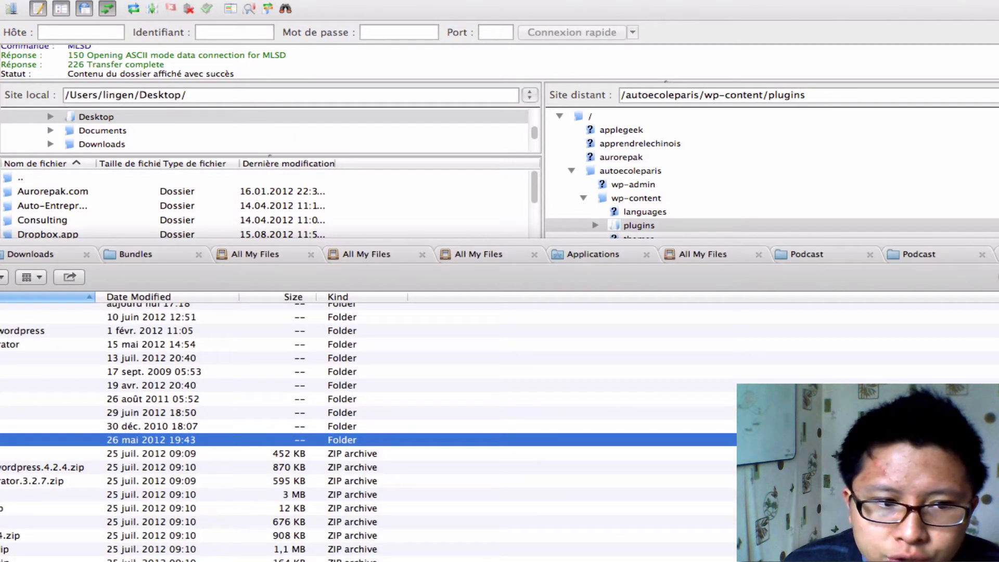
scroll(364, 432, up, 2)
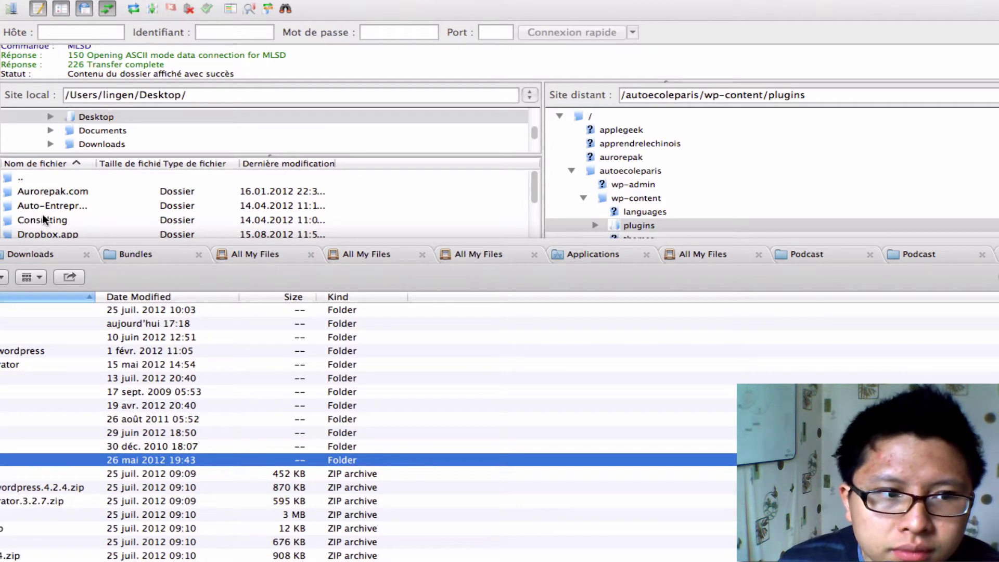
click(21, 337)
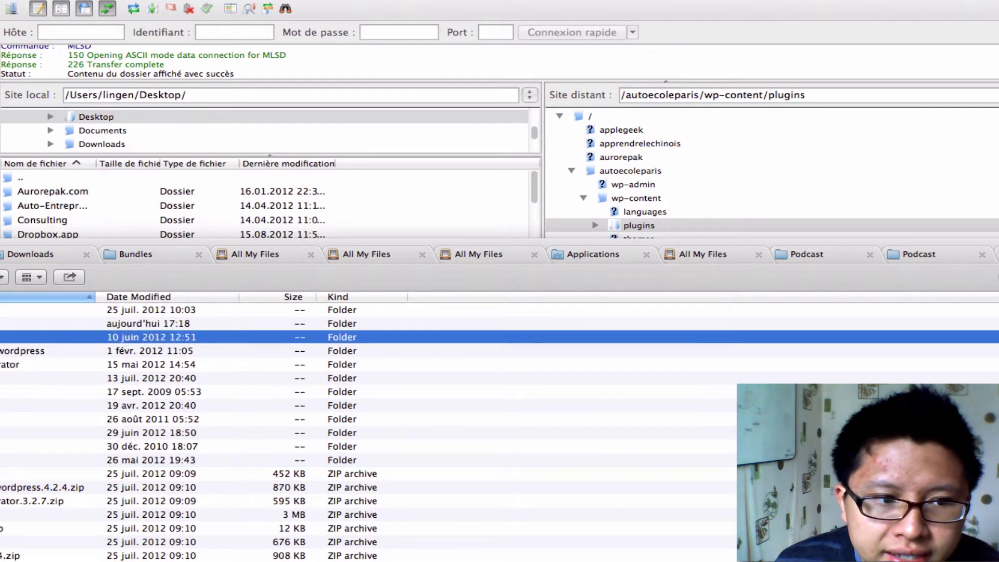
click(21, 460)
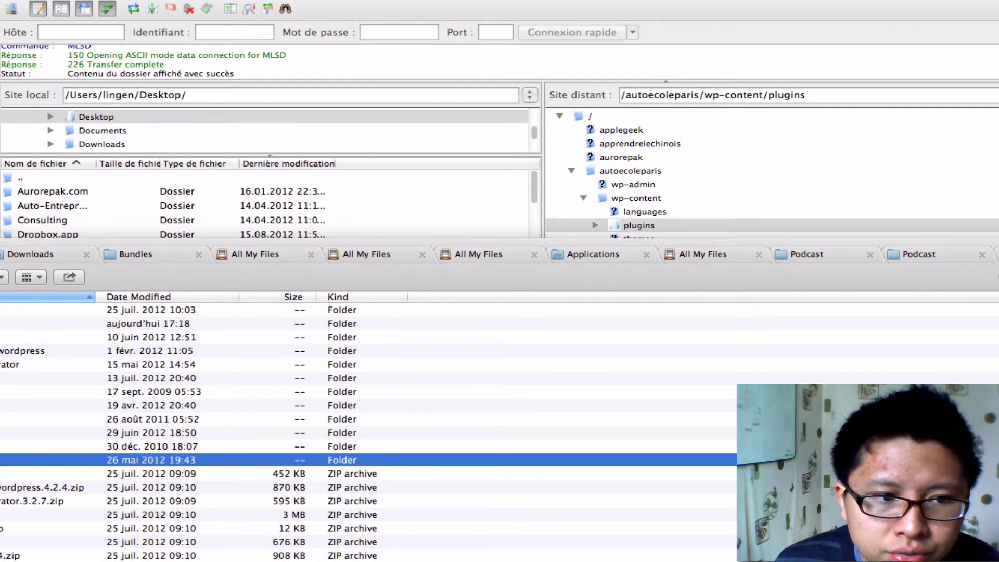
shift+click(21, 337)
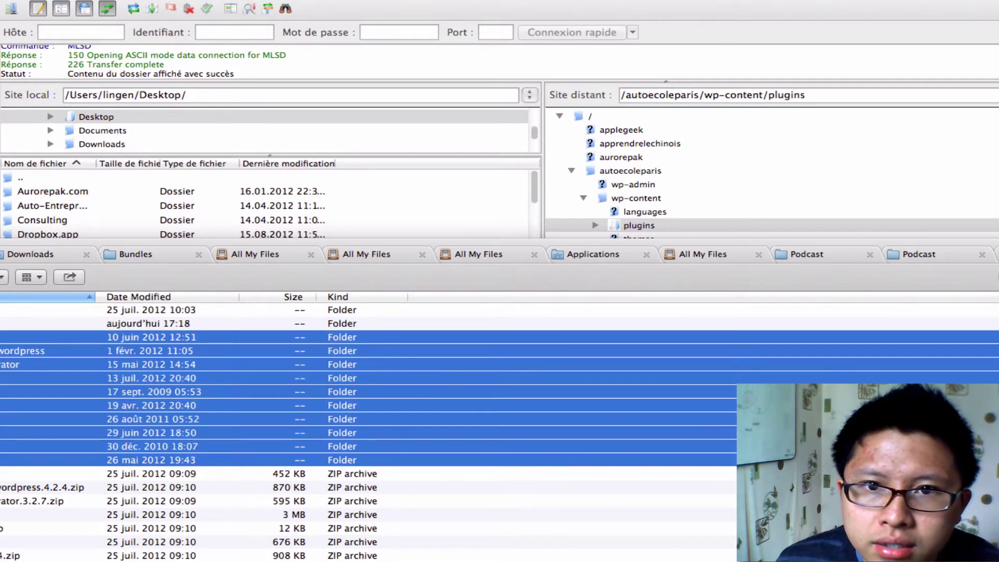
key(super+Tab)
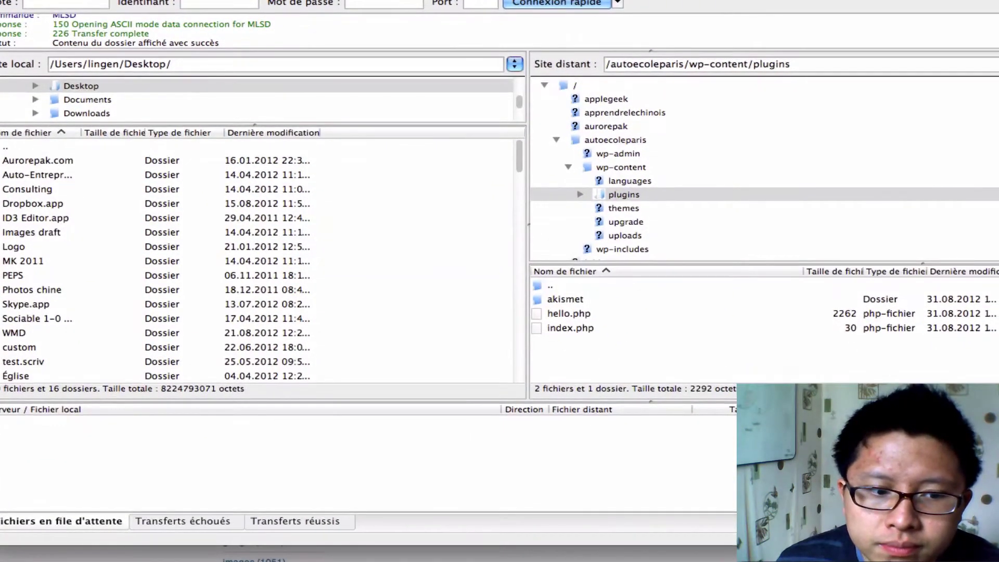
key(super+Tab)
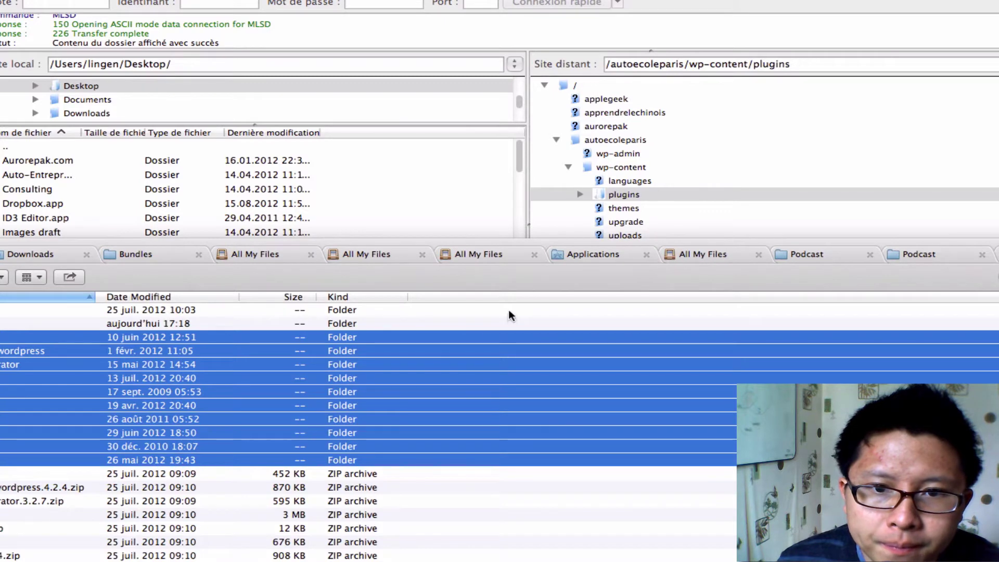
drag(18, 359, 617, 191)
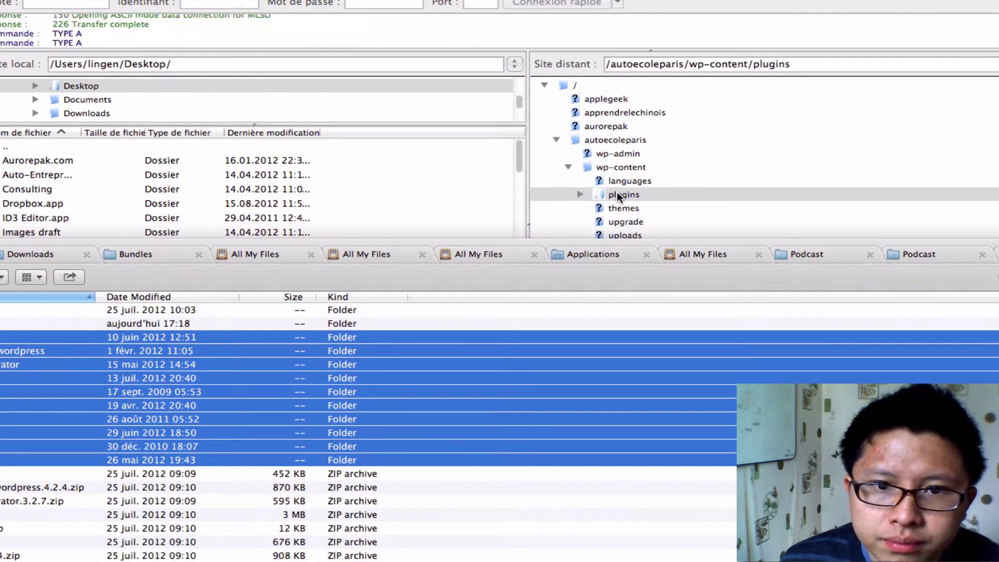
Switch back to the browser and go to the FeedBurner site at feedburner.google.com.
key(super+Tab)
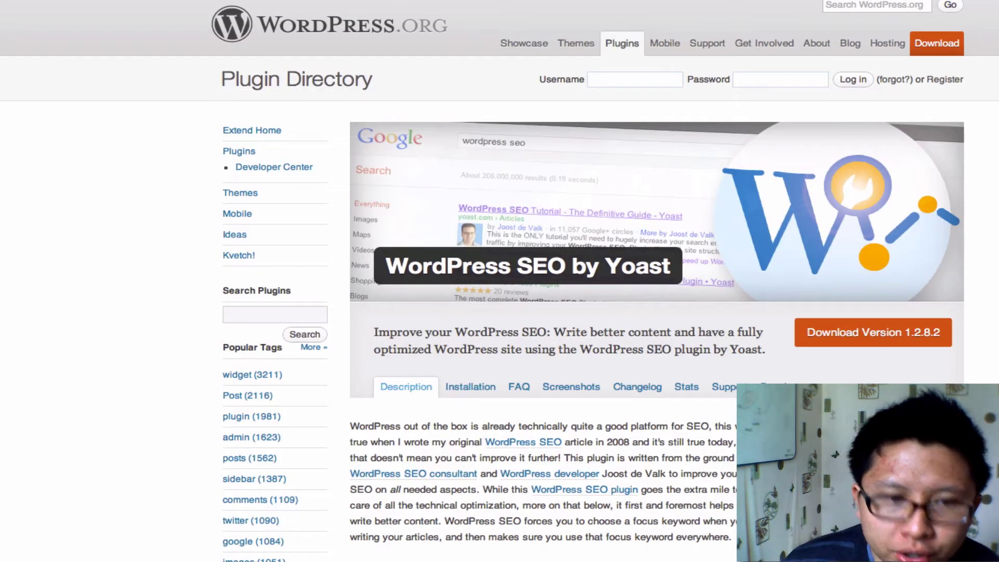
text(FEED)
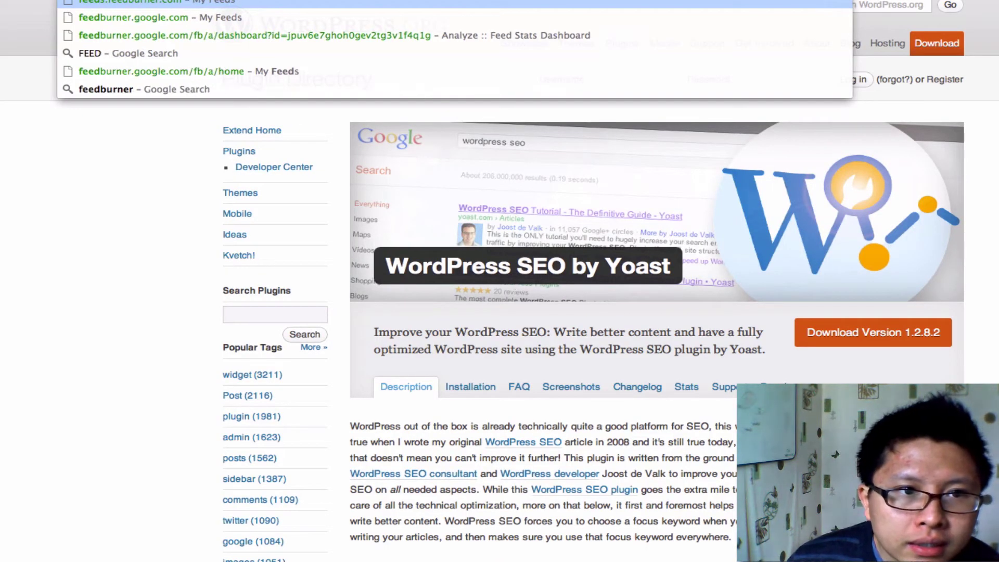
text(BURN)
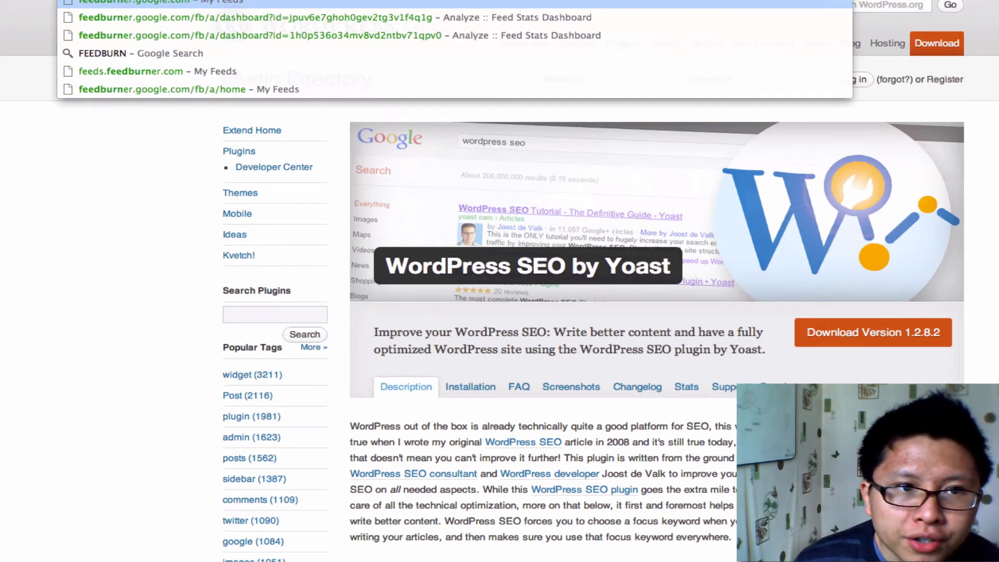
key(Return)
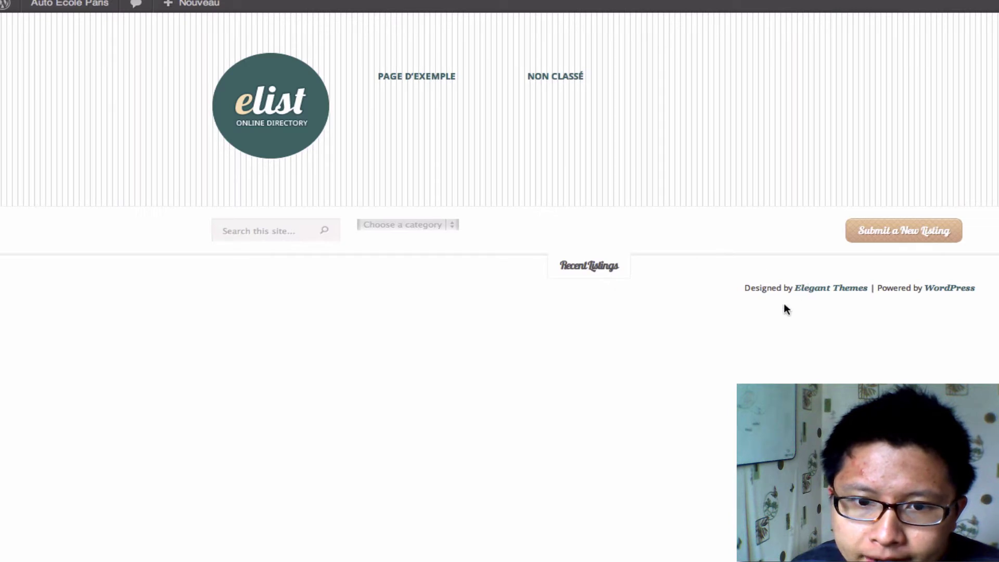
Look at the Auto Ecole Paris home page and the Vivre de son Blog site, and open the latter's RSS feed in a new tab.
scroll(736, 348, down, 2)
scroll(736, 348, up, 2)
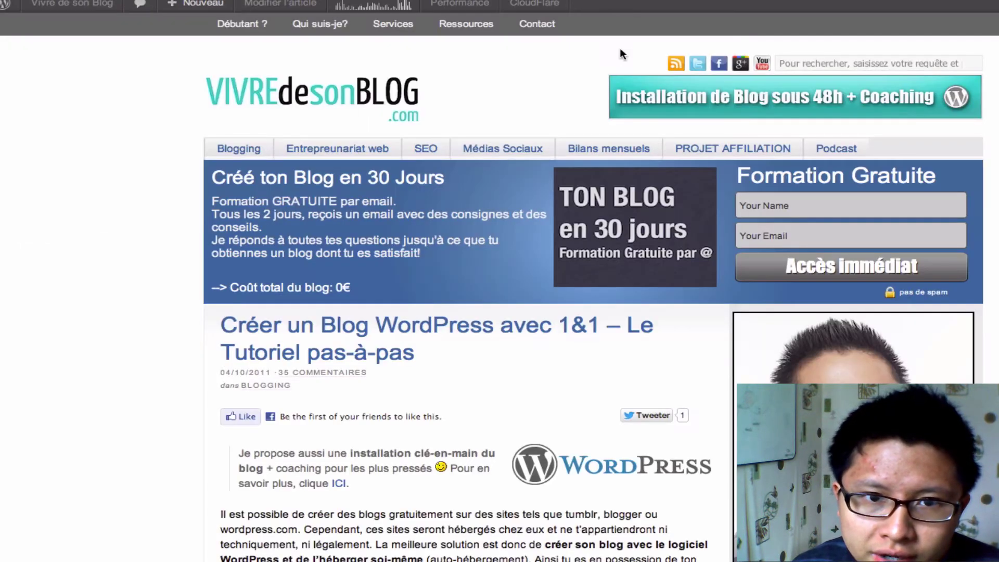
scroll(755, 139, up, 1)
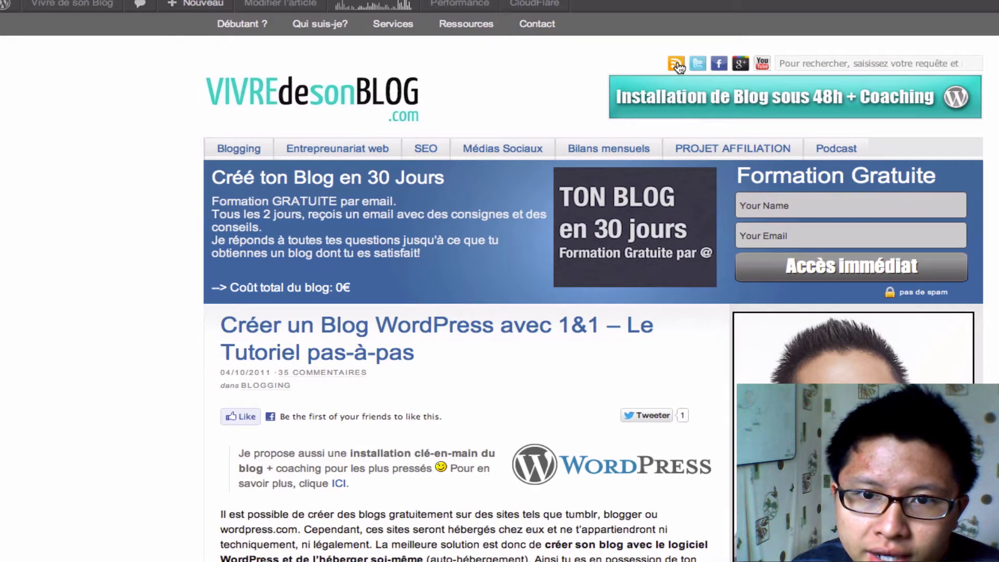
right_click(677, 65)
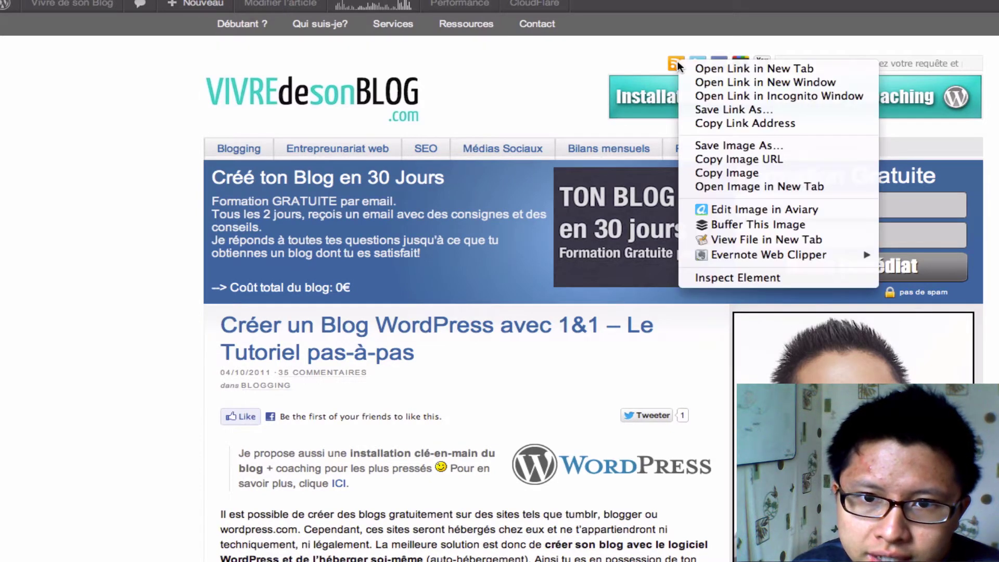
click(712, 64)
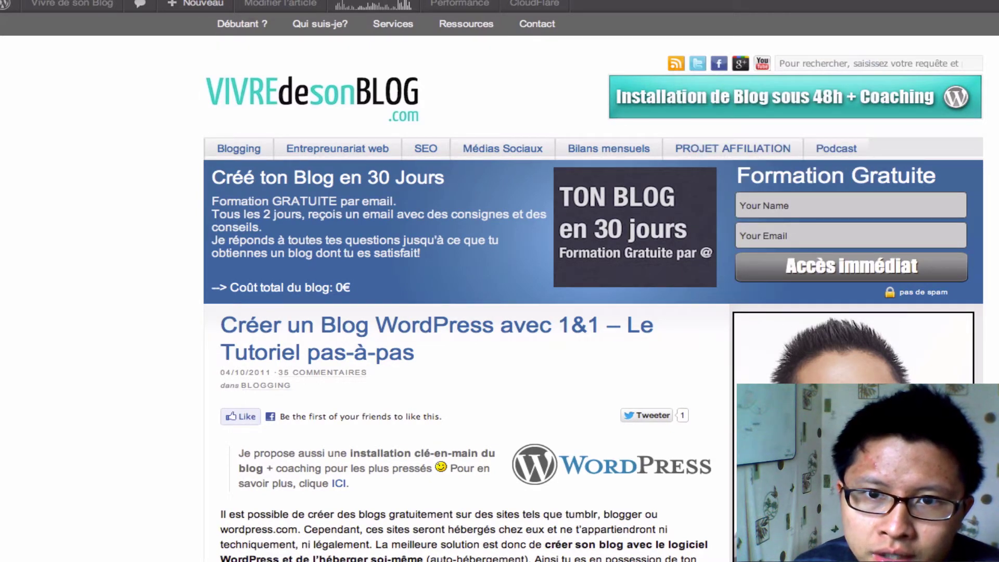
click(471, 0)
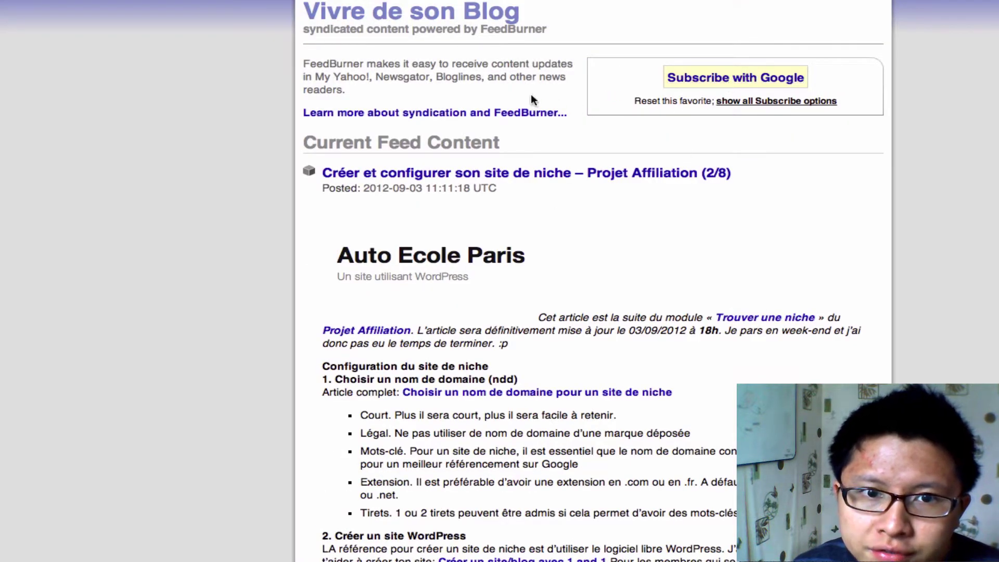
Subscribe to the Vivre de son Blog feed through Google Reader and look over the list of subscriptions.
click(722, 80)
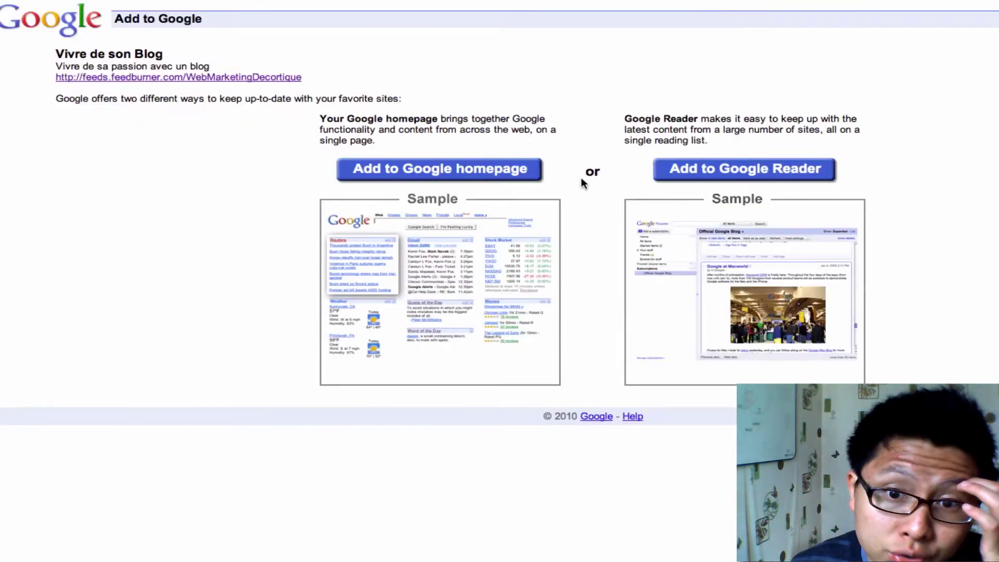
click(731, 182)
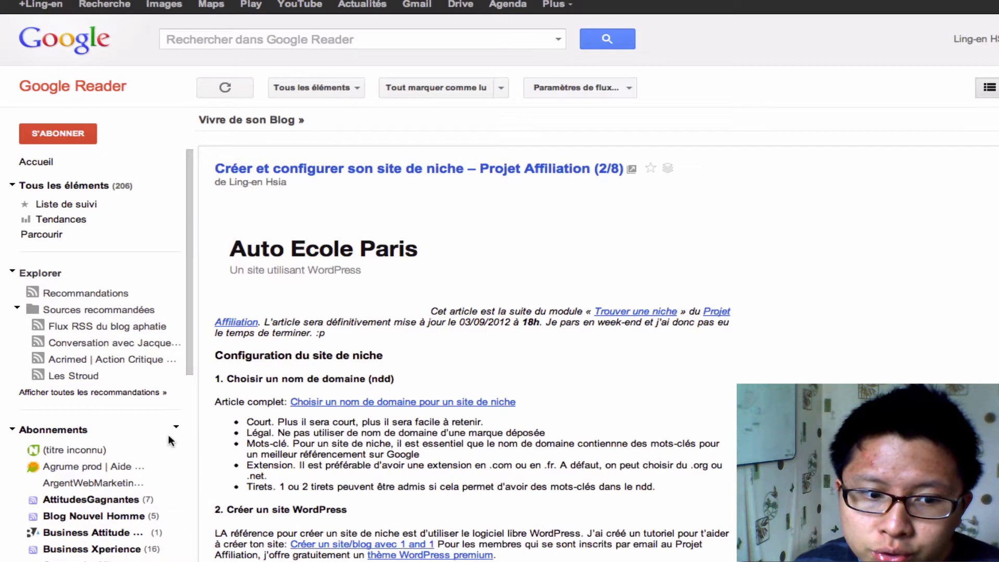
scroll(172, 432, down, 5)
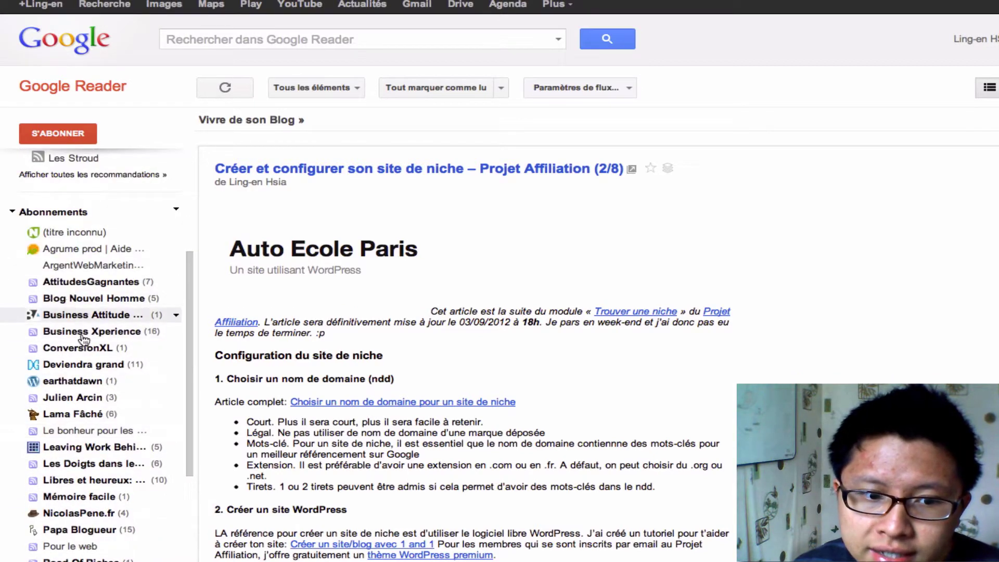
scroll(78, 374, down, 2)
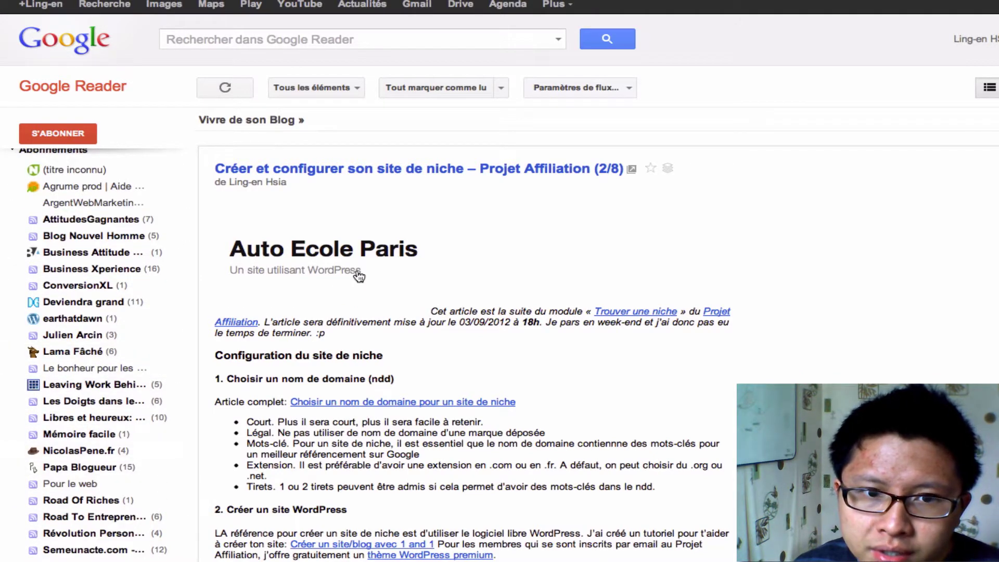
scroll(165, 242, up, 6)
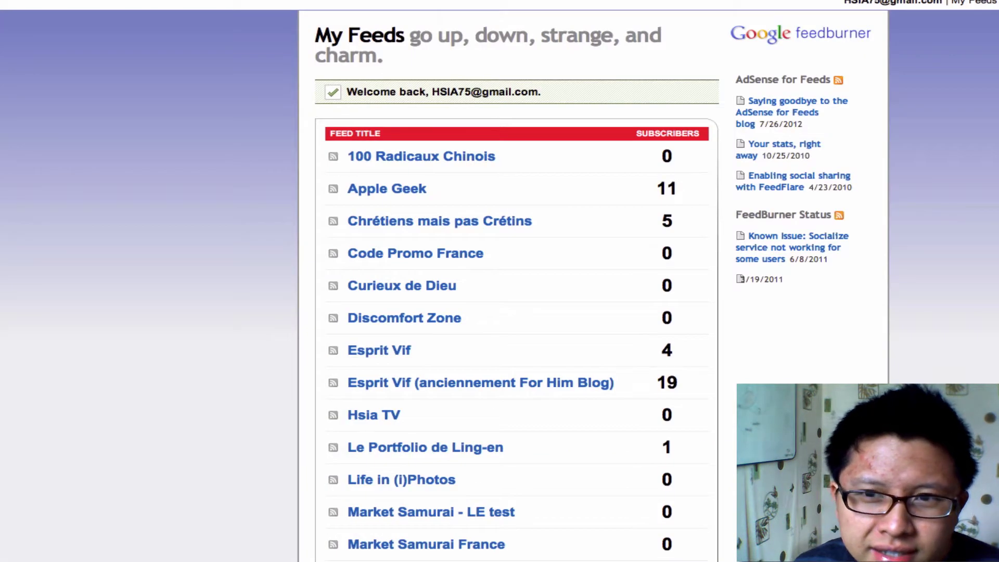
scroll(981, 217, down, 10)
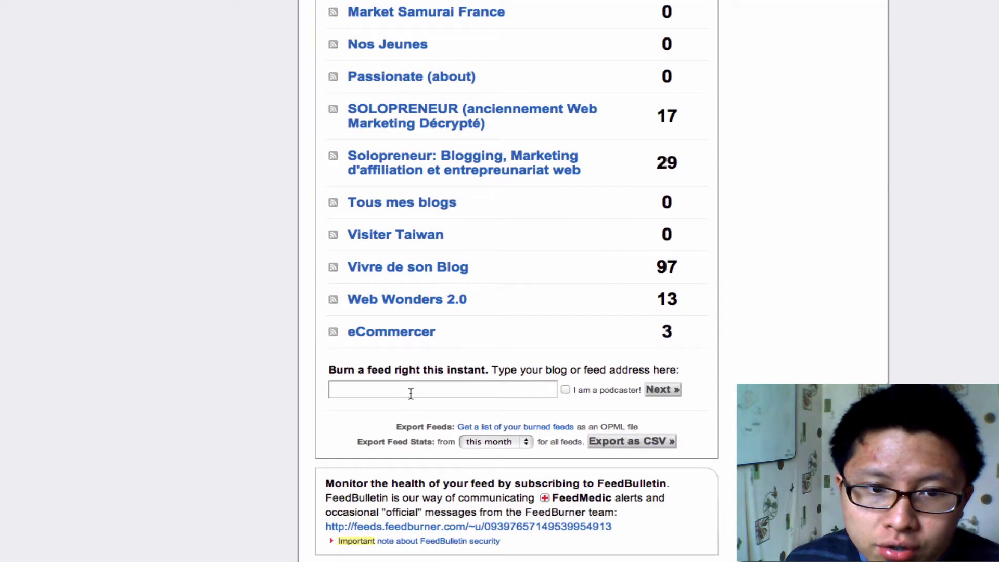
click(409, 394)
text(http://autoecoleparis.org/)
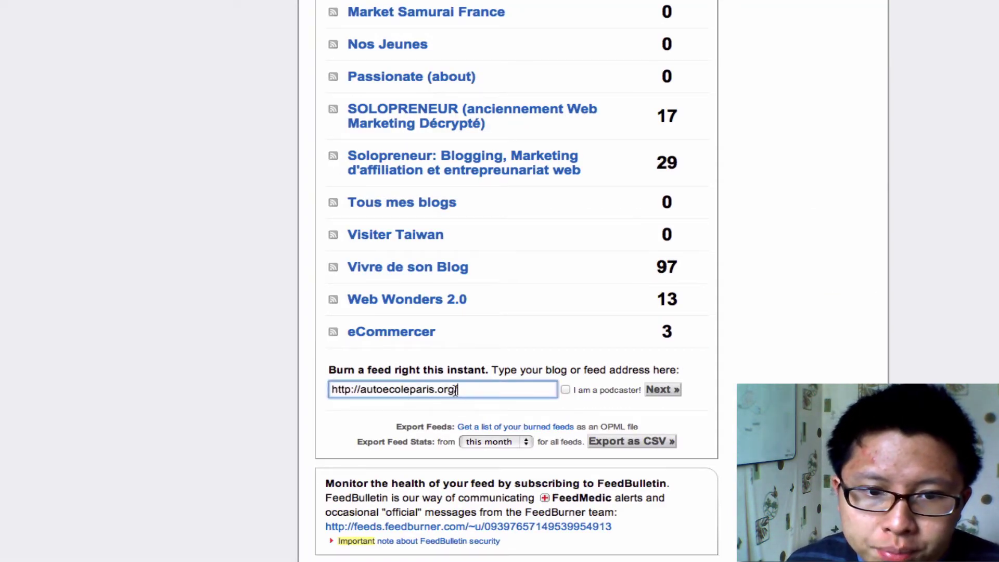
click(662, 391)
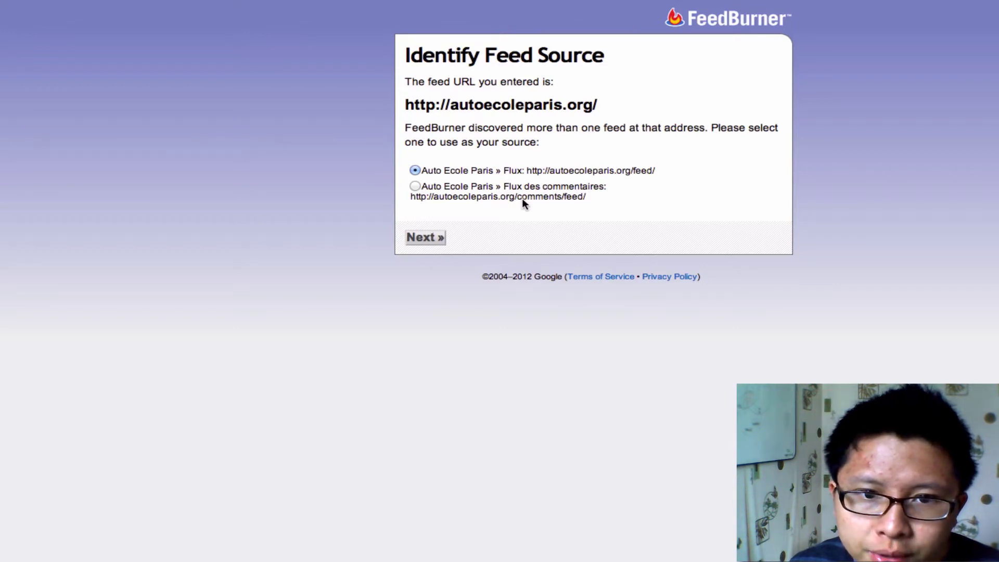
click(425, 238)
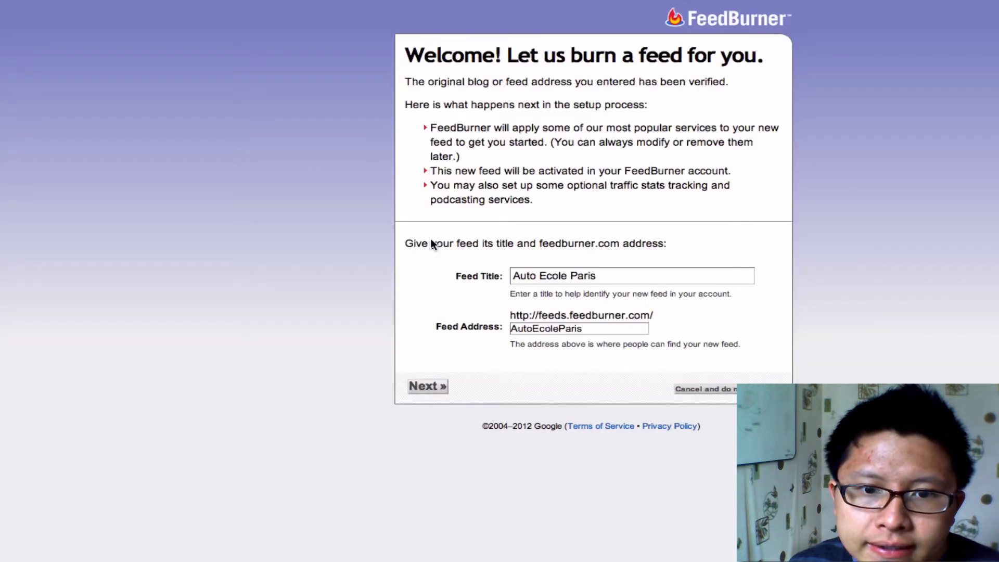
Activate the feed titled Auto Ecole Paris at the address AutoEcoleParis, with additional tracking of individual item views and reach enabled.
click(593, 332)
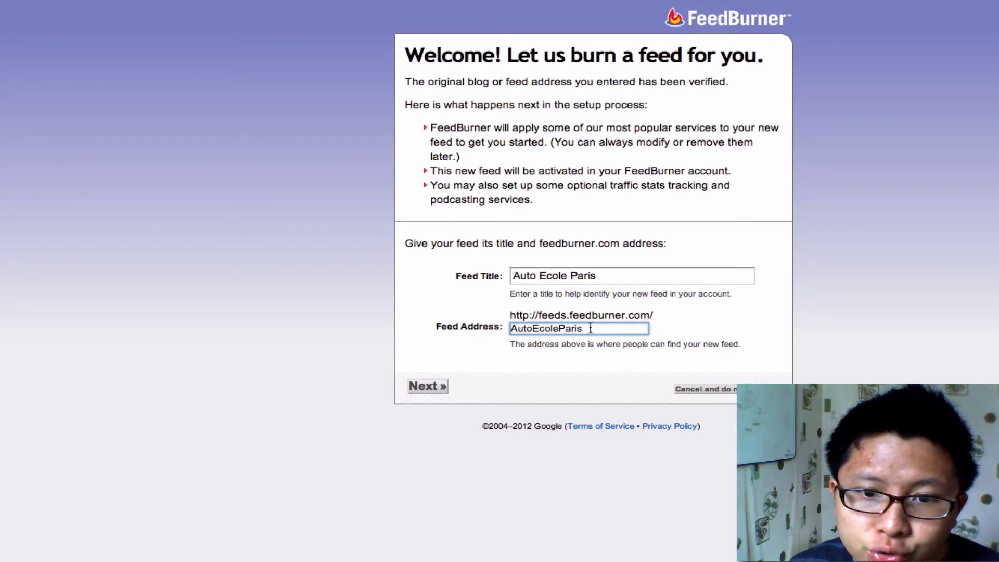
click(552, 281)
click(427, 389)
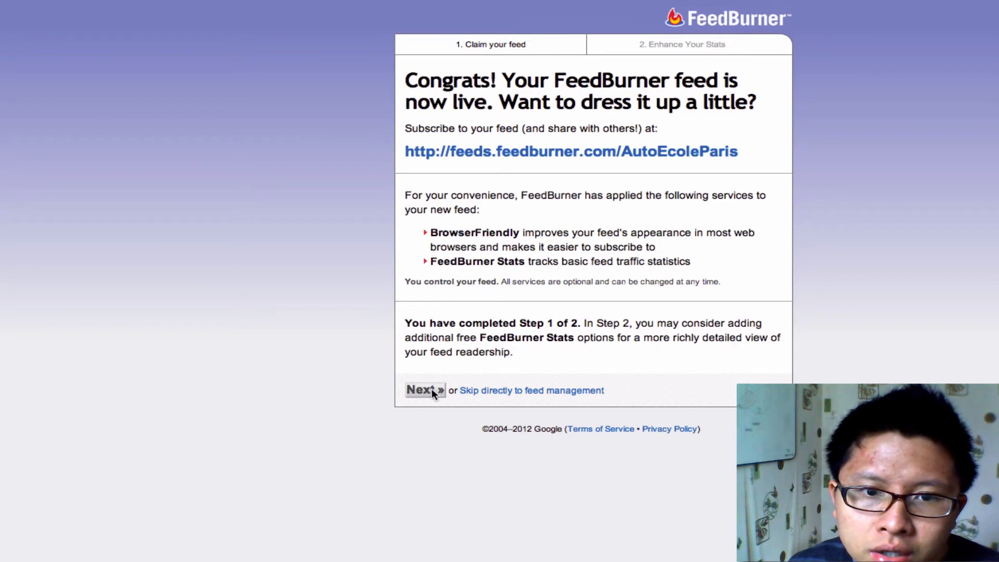
click(426, 390)
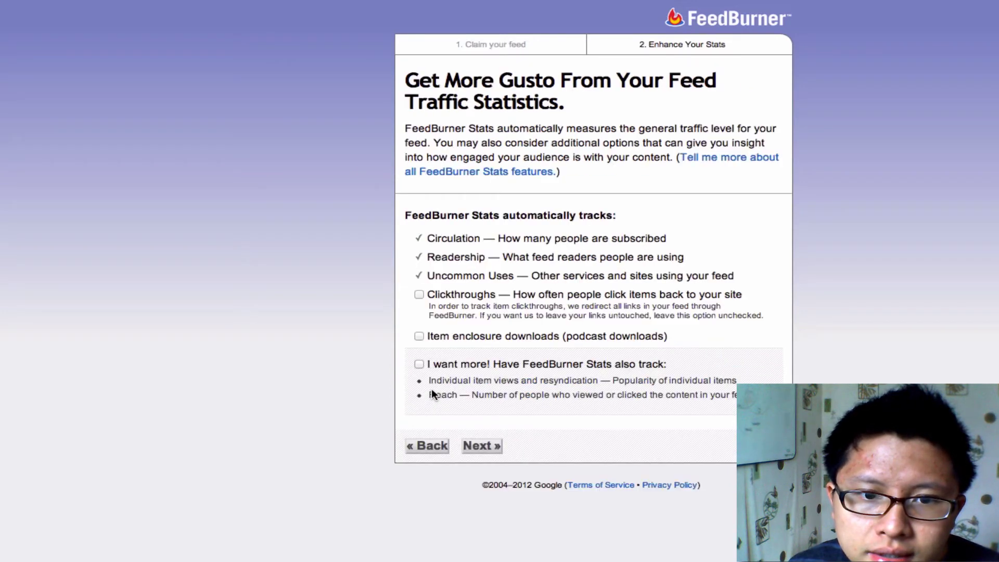
click(419, 364)
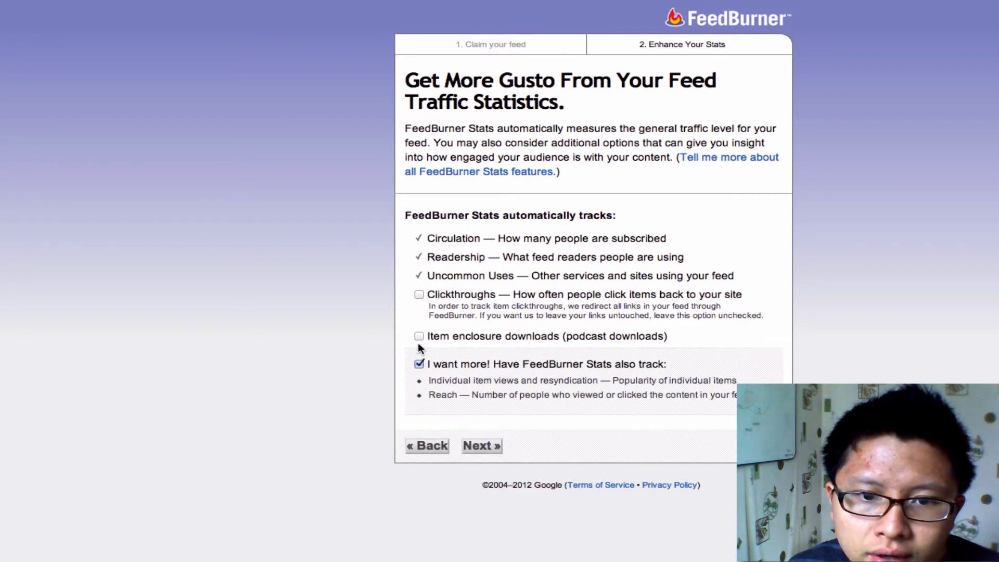
click(478, 447)
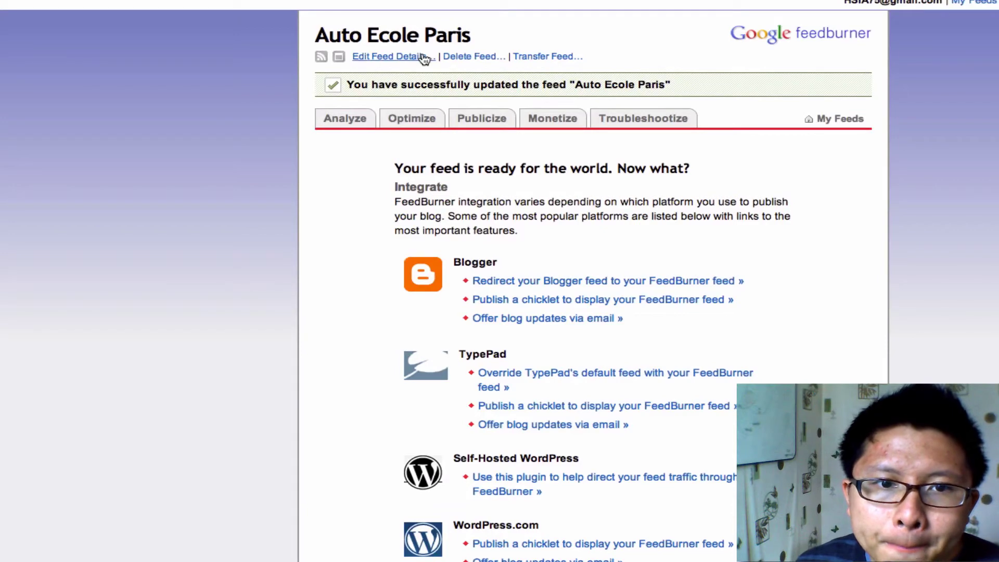
Open the new Auto Ecole Paris feed in a separate browser tab and view it.
right_click(318, 62)
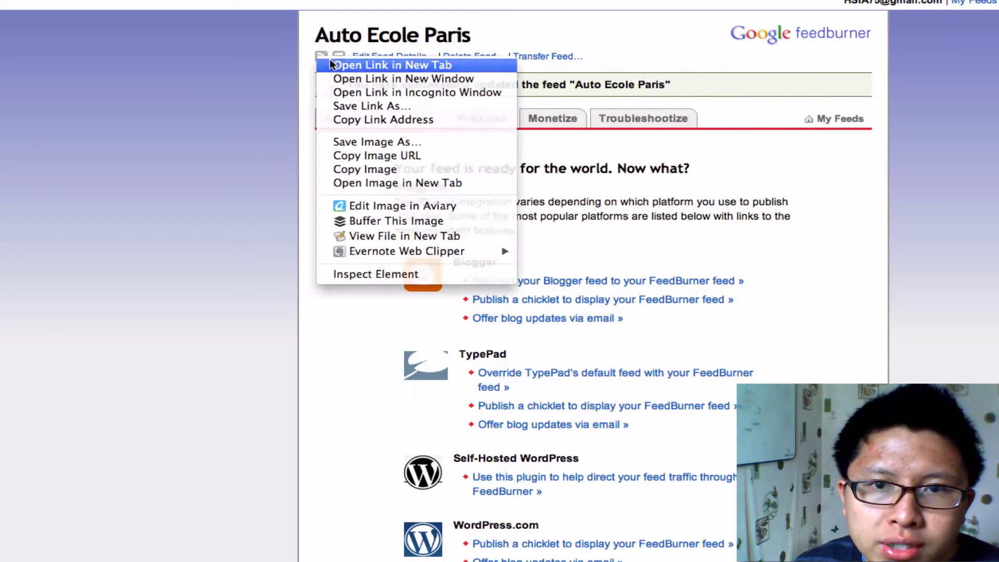
click(333, 64)
key(ctrl+Tab)
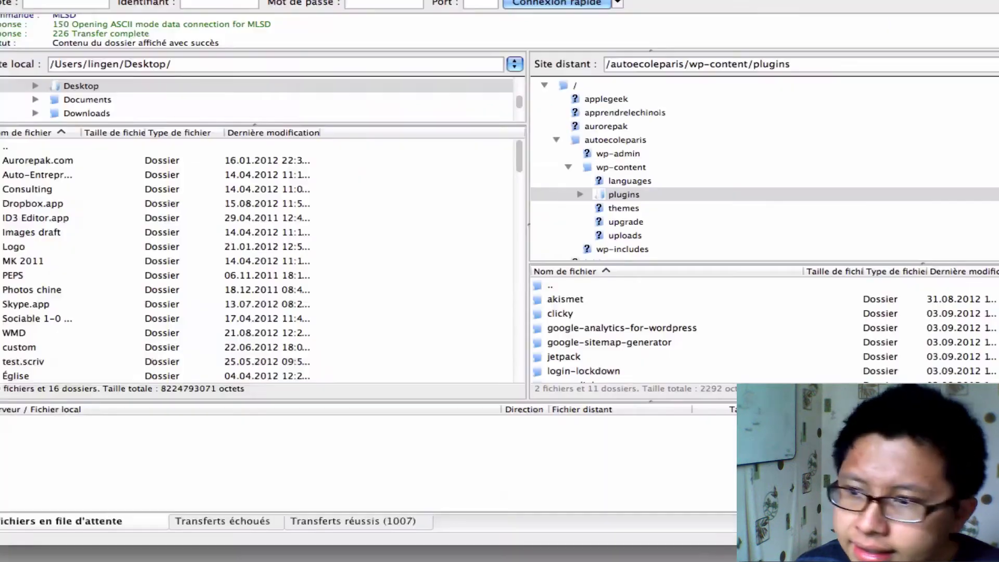
Check the plugin folders uploaded to /autoecoleparis/wp-content/plugins in the FTP client.
scroll(599, 328, down, 3)
scroll(595, 324, up, 3)
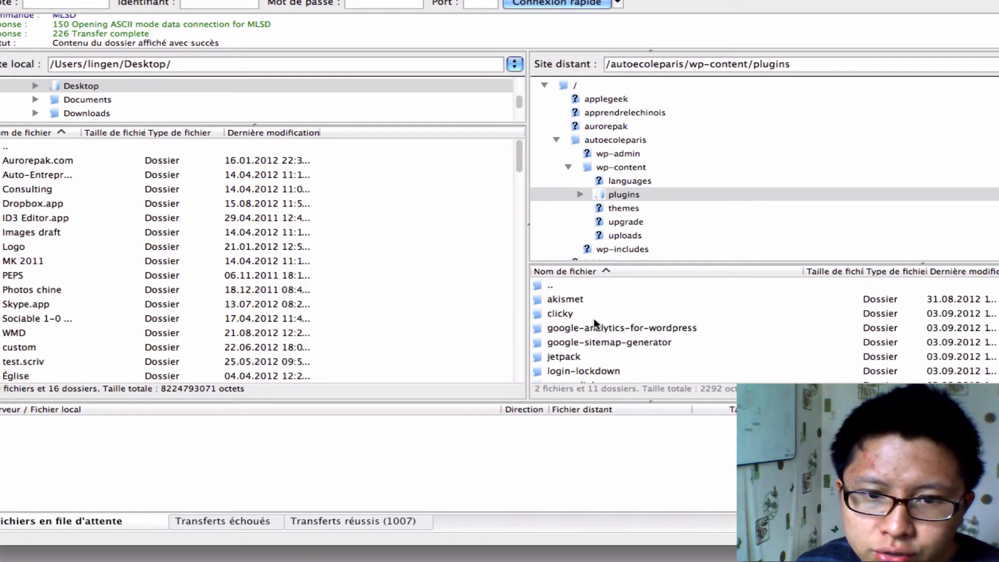
scroll(595, 324, down, 3)
scroll(595, 324, up, 3)
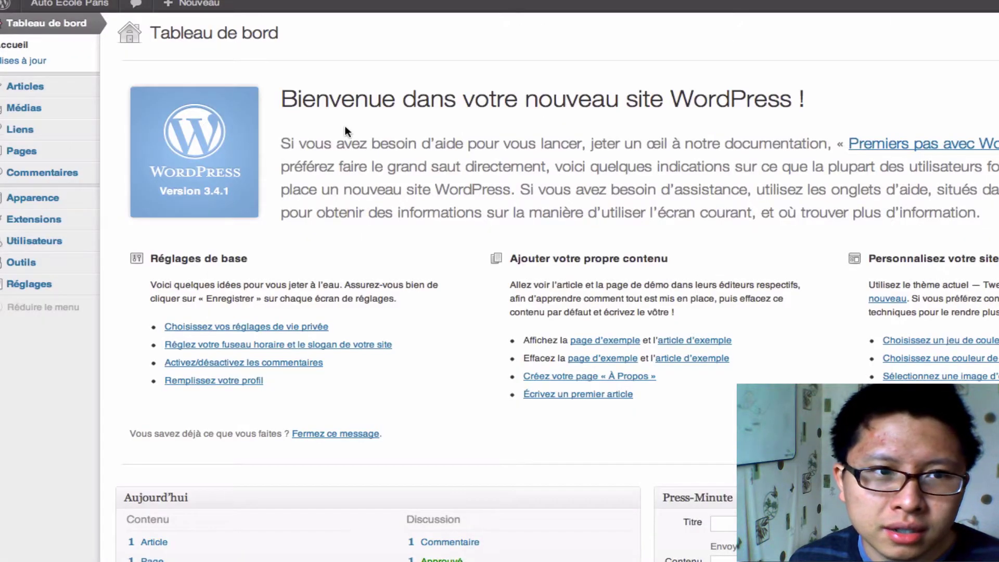
From the WordPress dashboard, open the list of installed plugins and look it over.
scroll(345, 127, down, 2)
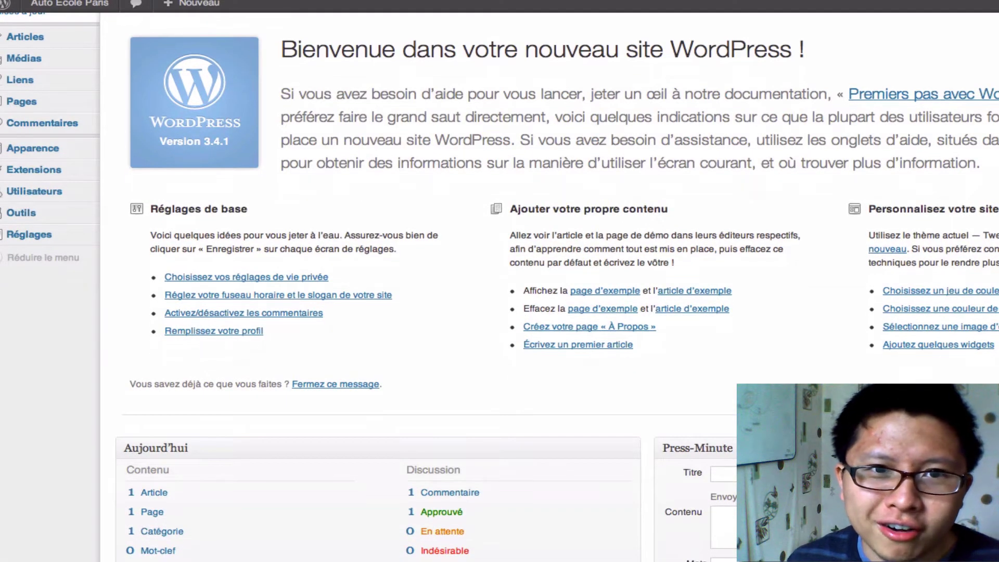
scroll(291, 103, up, 2)
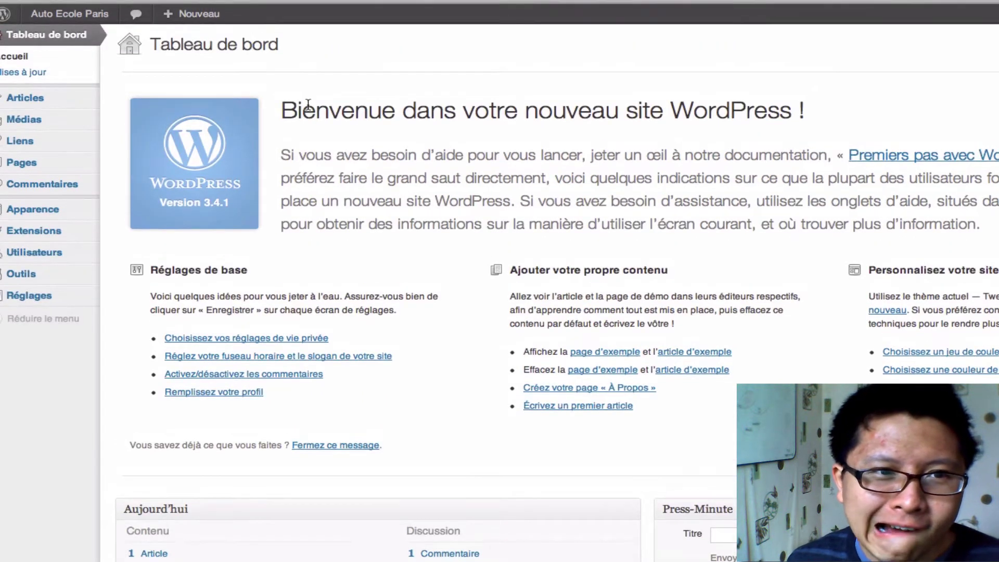
mouse_move(55, 238)
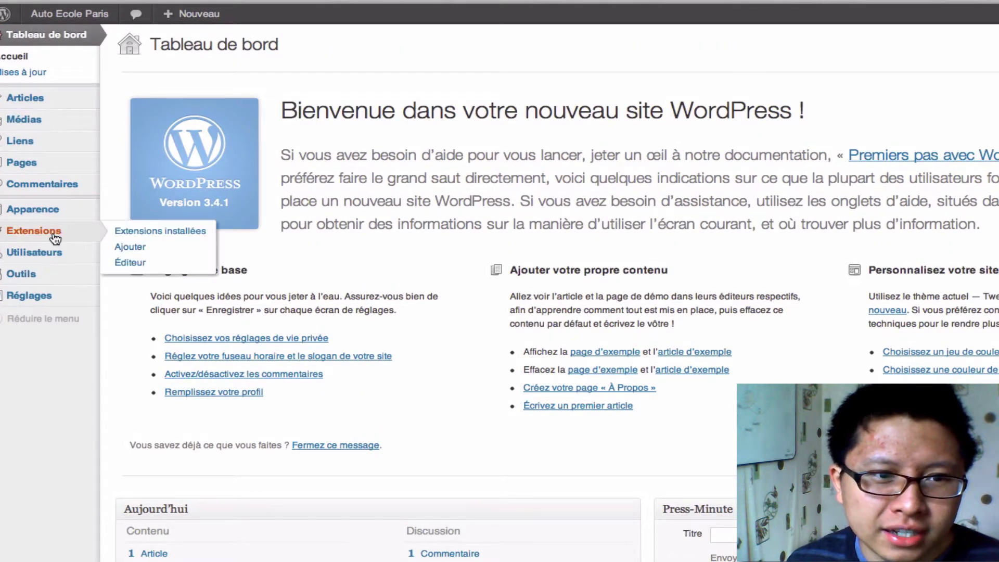
click(157, 231)
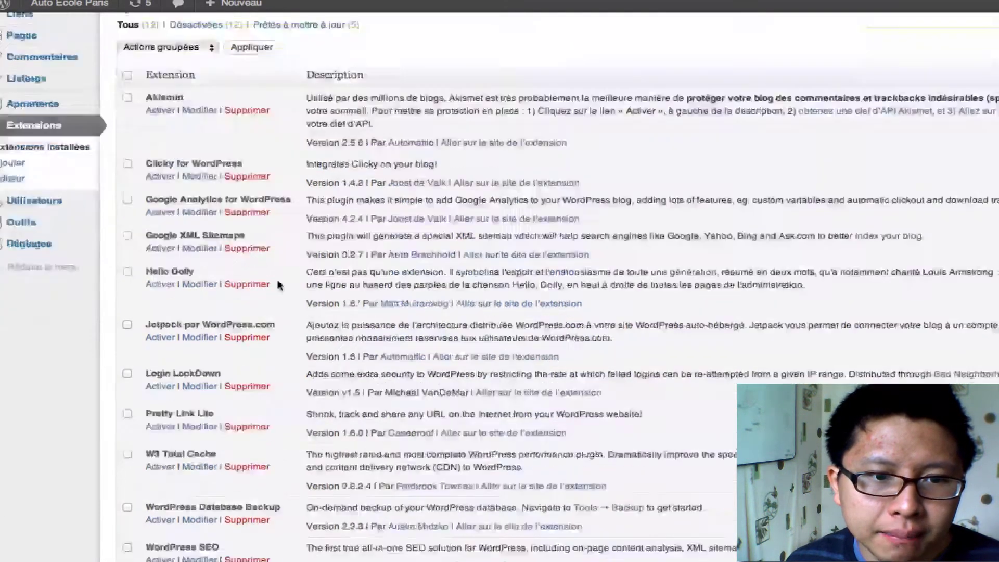
scroll(280, 286, down, 3)
scroll(281, 283, up, 5)
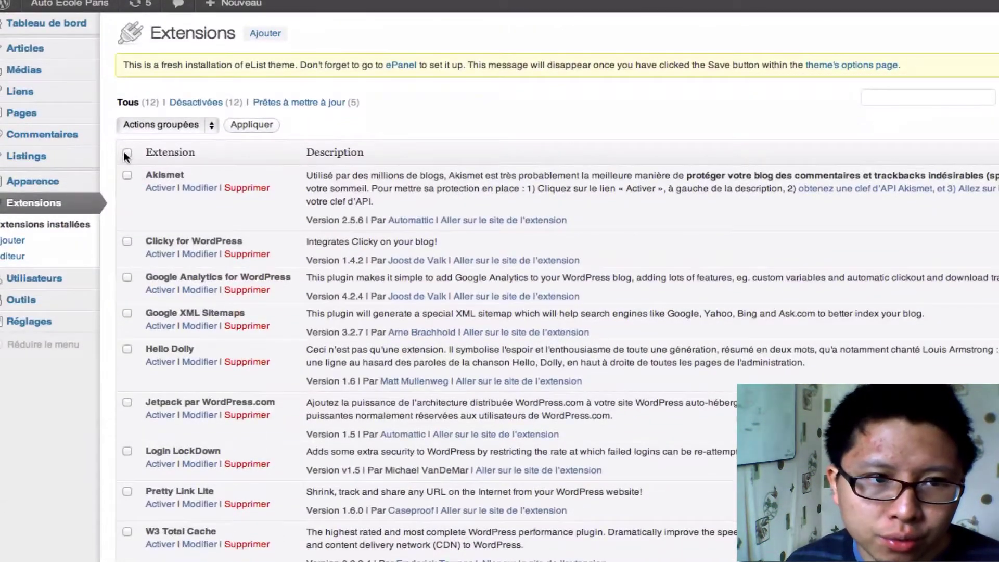
Select all installed plugins and apply the Désactiver bulk action to them.
click(127, 154)
click(199, 126)
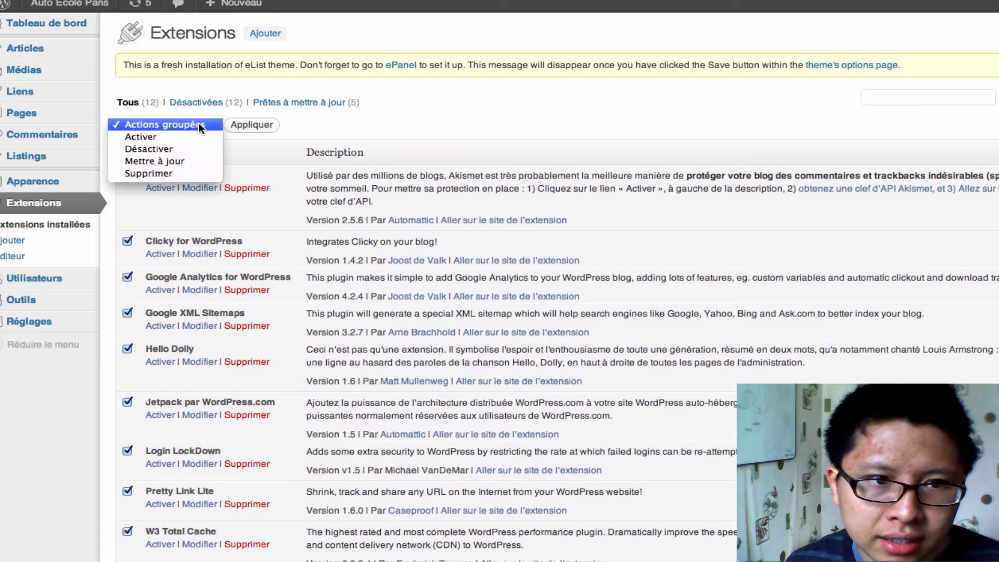
click(172, 149)
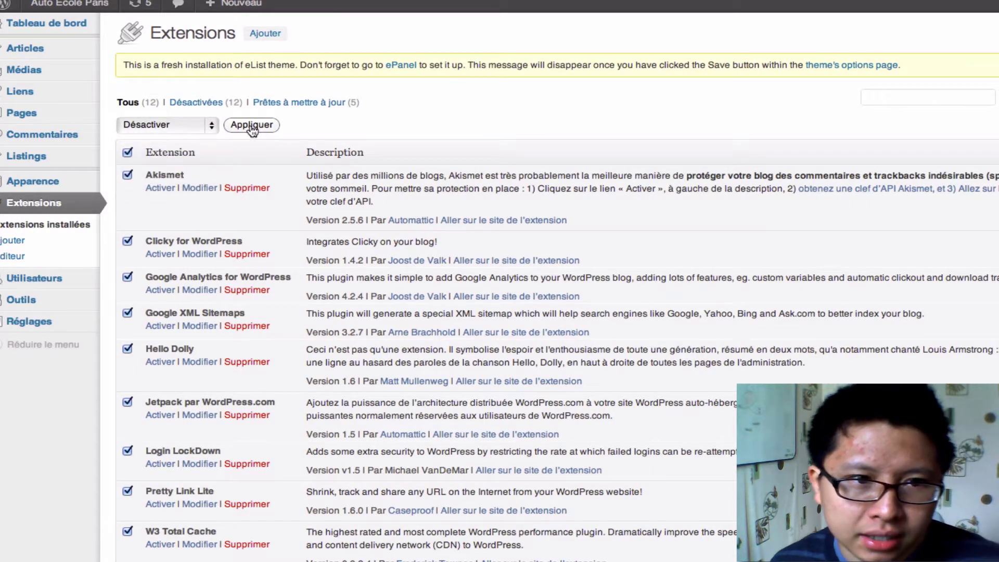
click(252, 127)
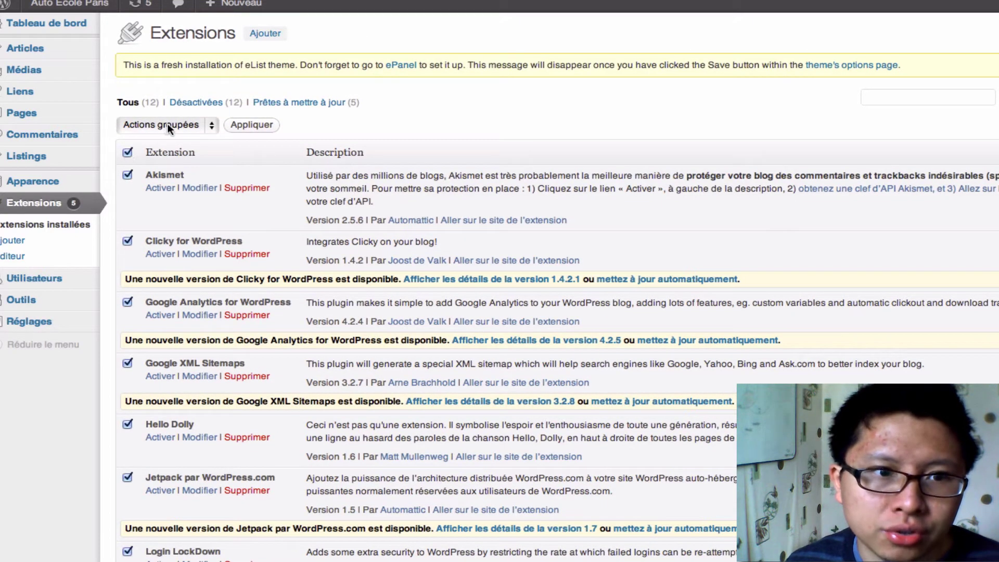
Activate all installed plugins with a single bulk action.
click(167, 123)
click(163, 135)
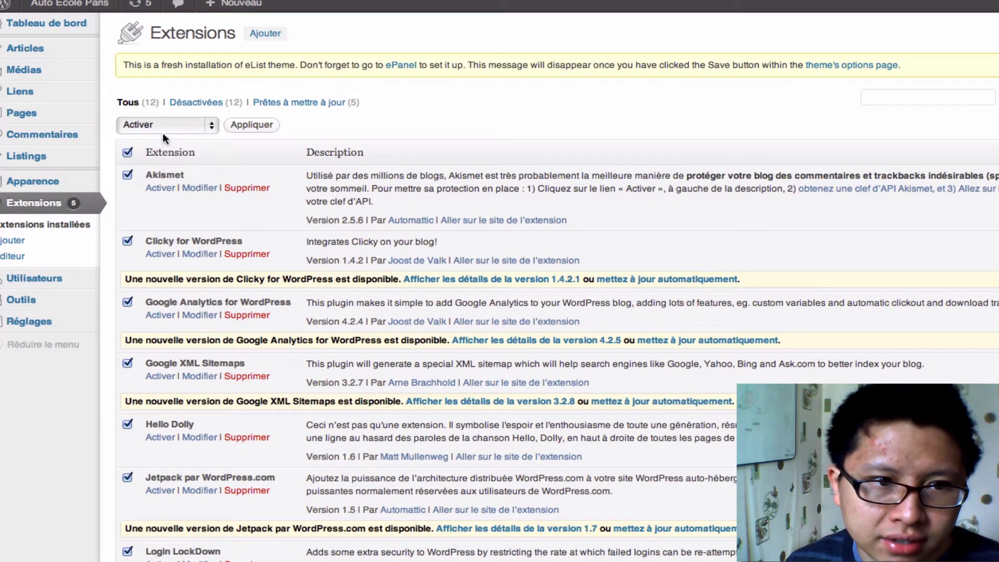
click(256, 128)
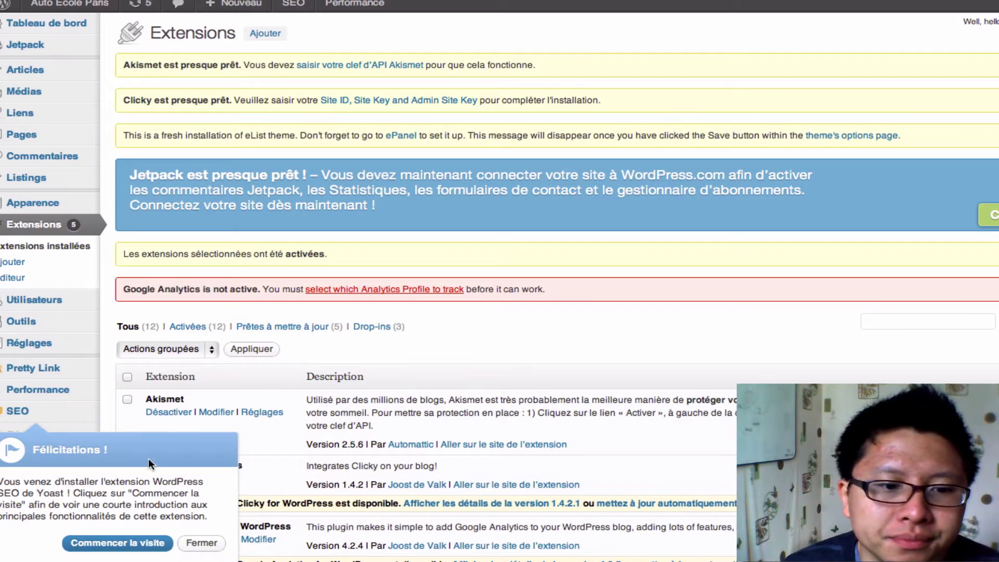
Dismiss the WordPress SEO introduction tour and review the plugin list for available updates.
scroll(151, 459, down, 5)
click(202, 332)
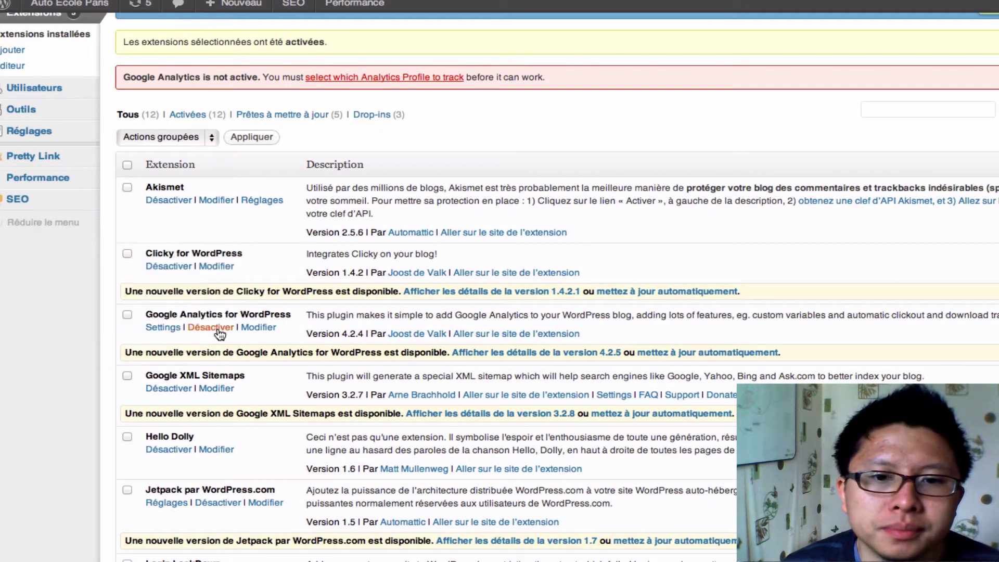
scroll(219, 333, down, 1)
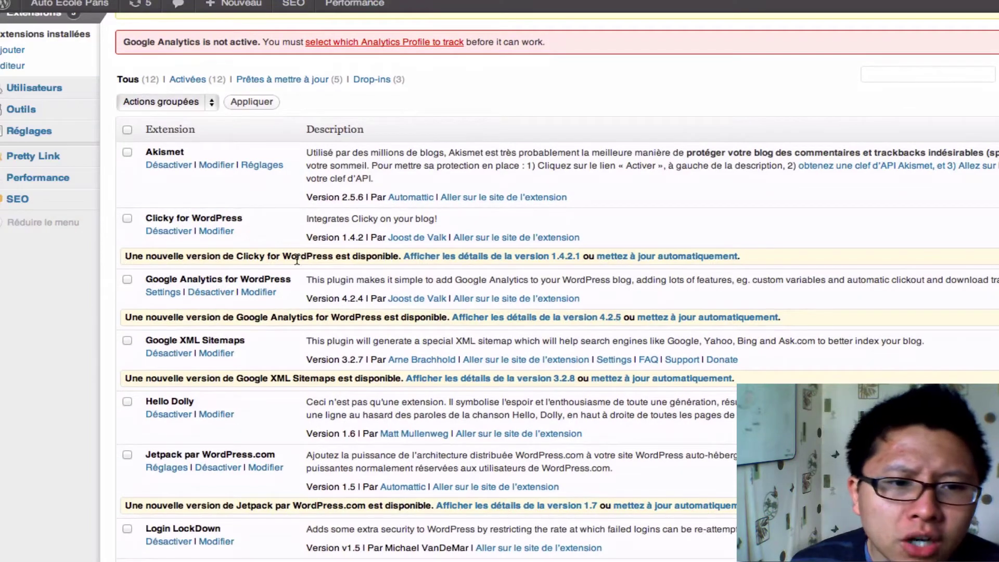
scroll(358, 261, up, 3)
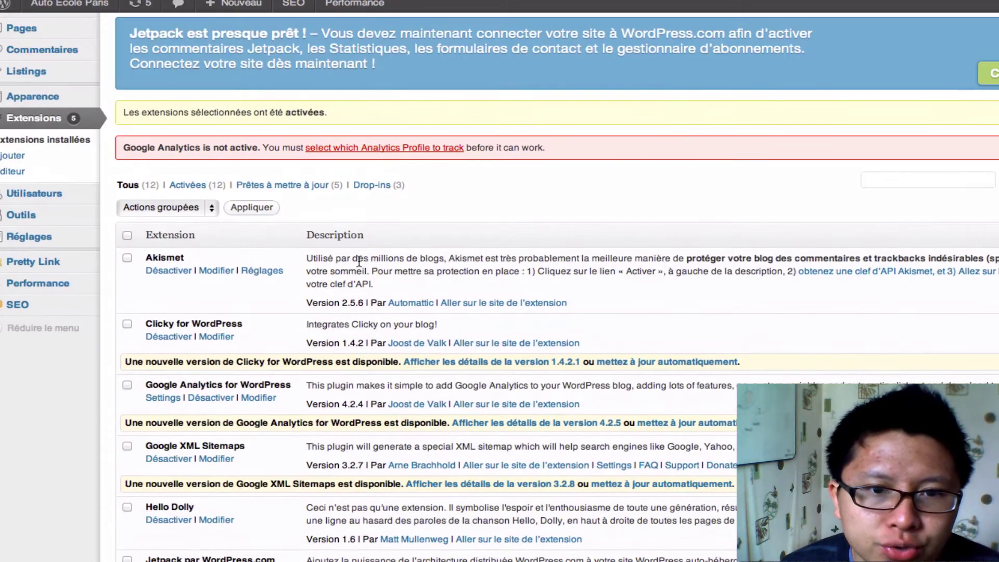
scroll(359, 262, down, 6)
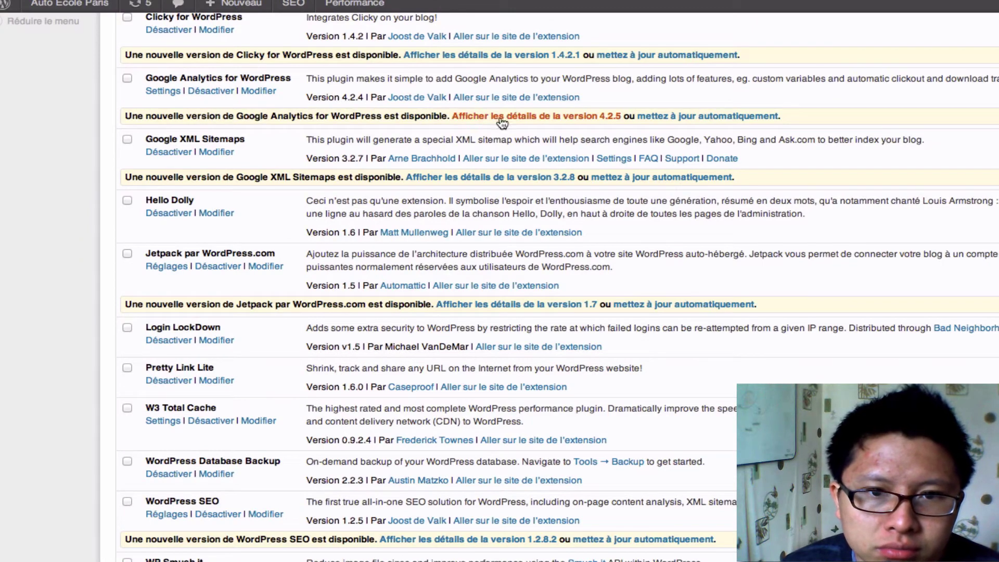
scroll(425, 248, down, 1)
Select all installed plugins, update them with the Mettre à jour bulk action and look through the update results.
scroll(425, 250, up, 9)
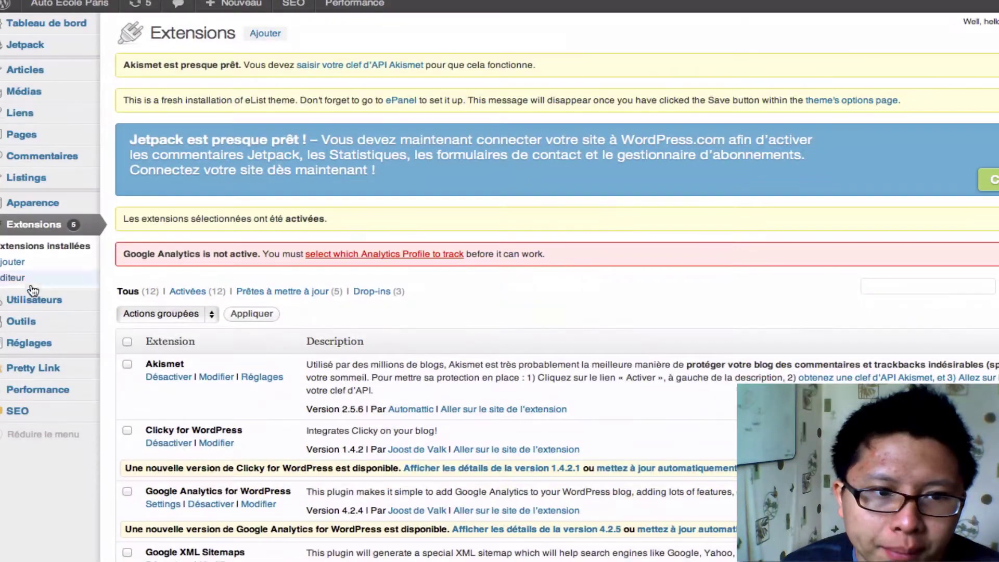
click(127, 341)
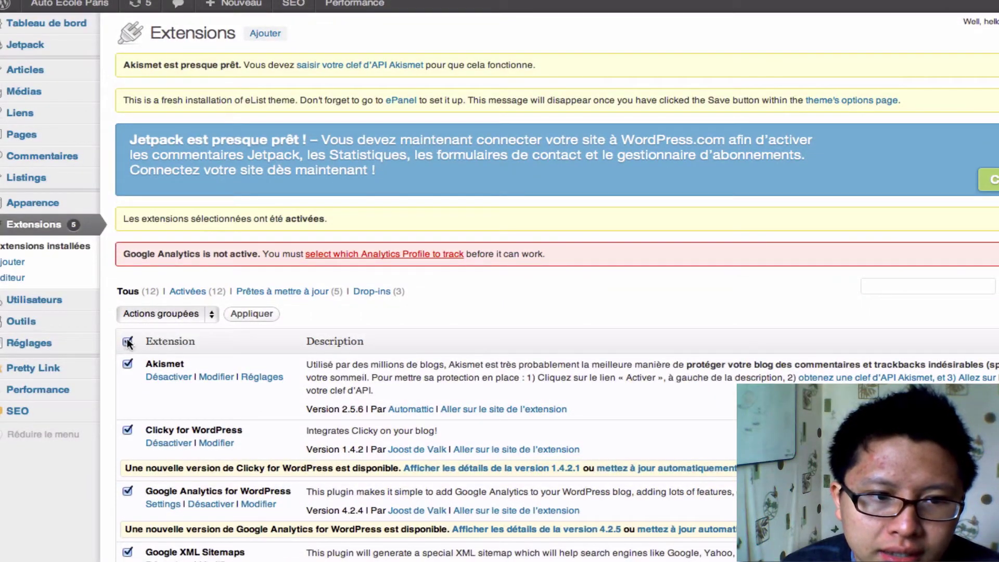
click(183, 313)
click(155, 351)
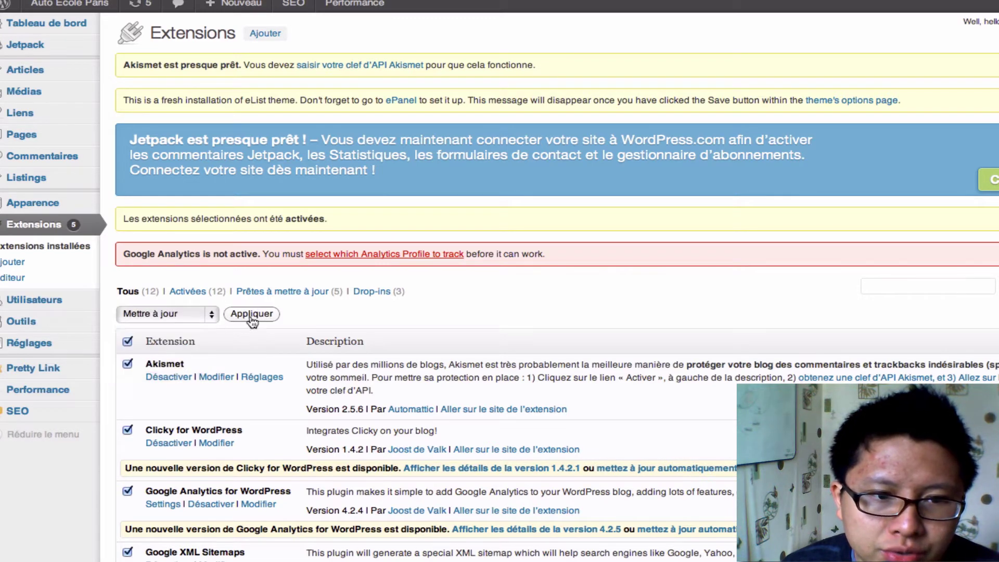
click(251, 314)
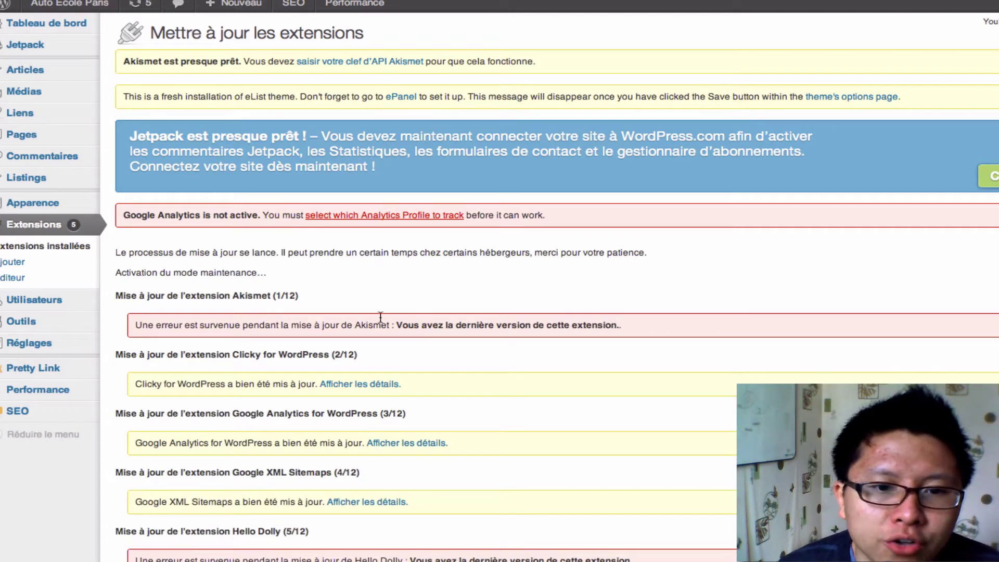
scroll(361, 312, down, 3)
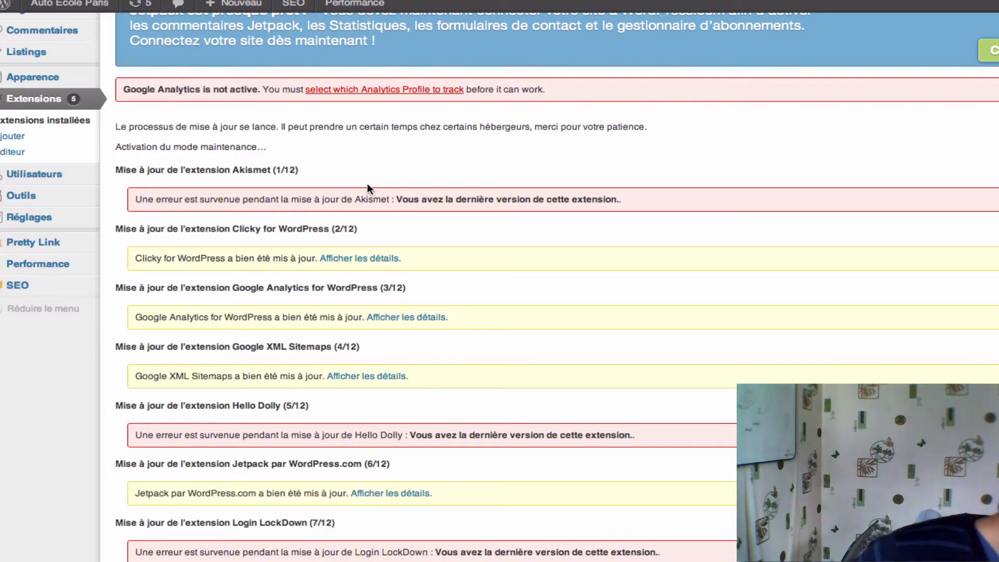
scroll(615, 340, down, 4)
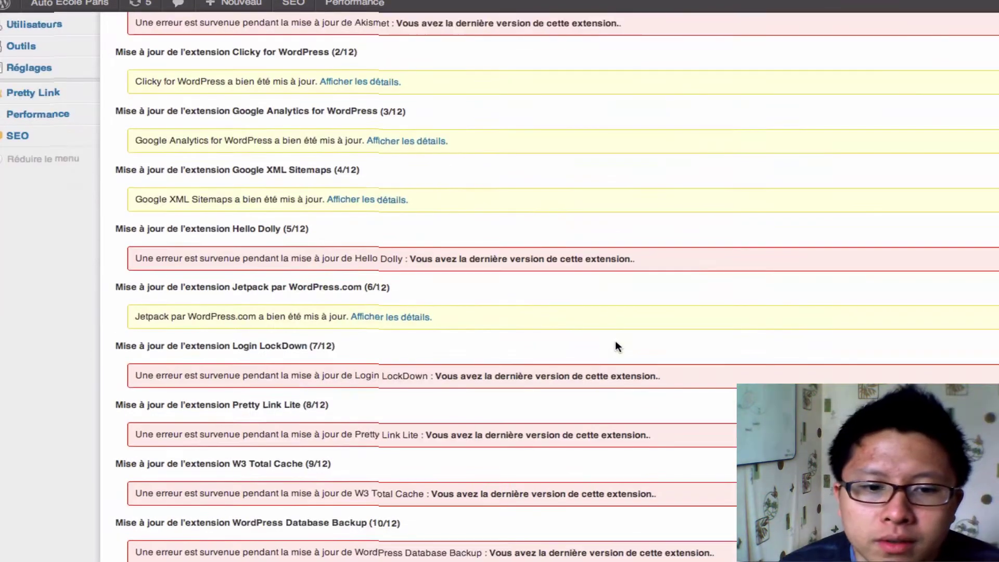
scroll(615, 341, up, 8)
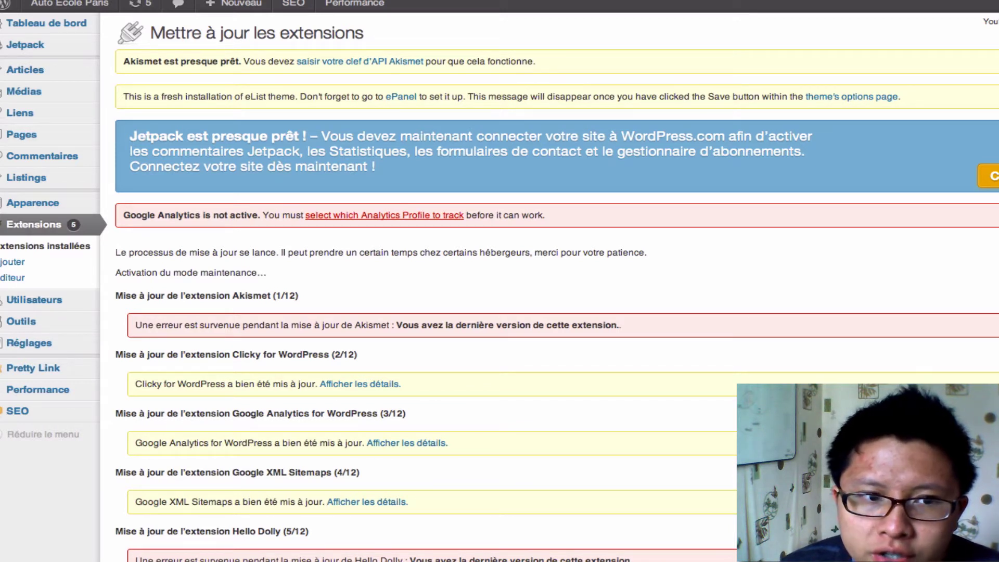
Open the Jetpack connection page in a new tab and try to authorize Jetpack with the WordPress.com username and account password.
right_click(993, 175)
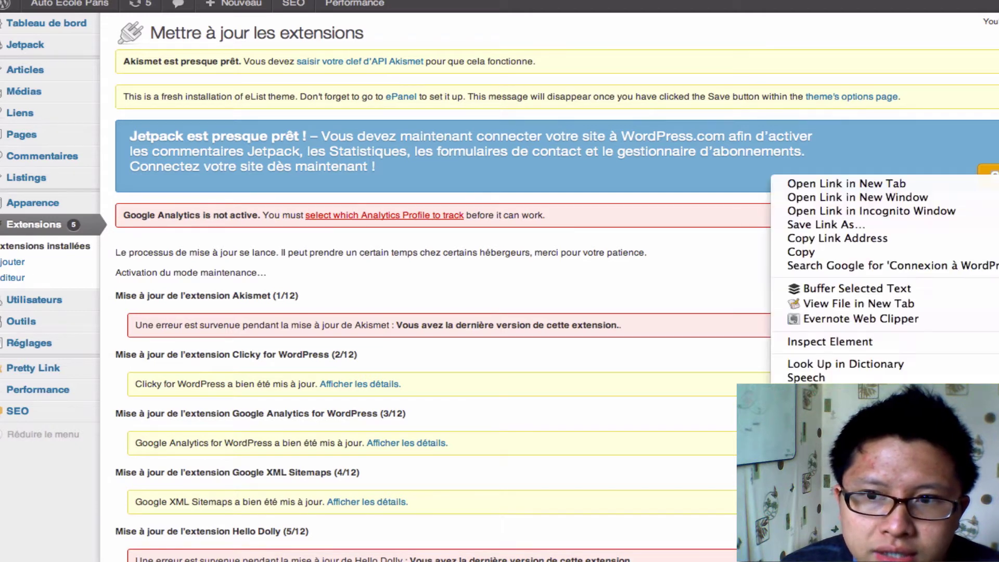
click(988, 183)
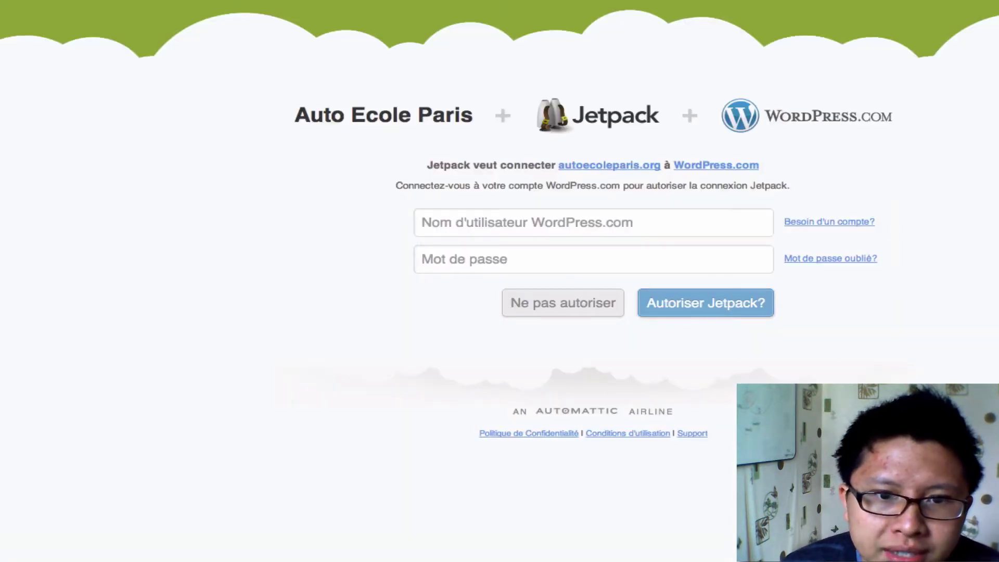
click(501, 223)
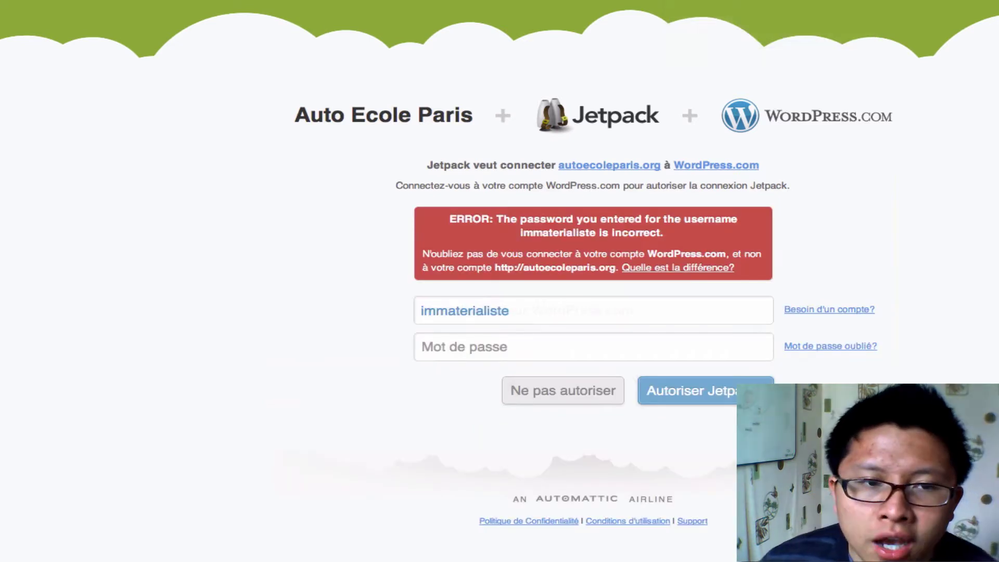
click(459, 346)
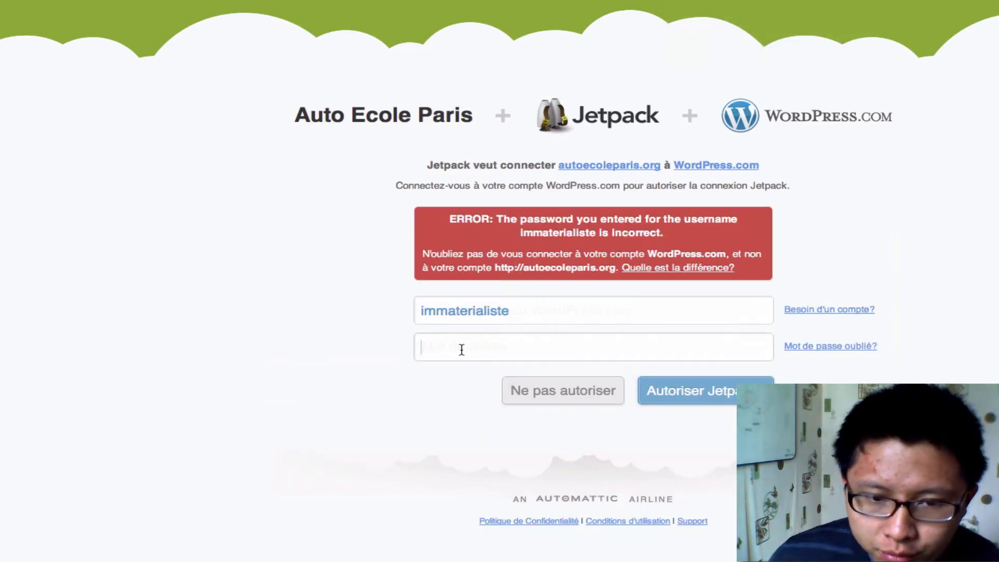
text(•••••••••)
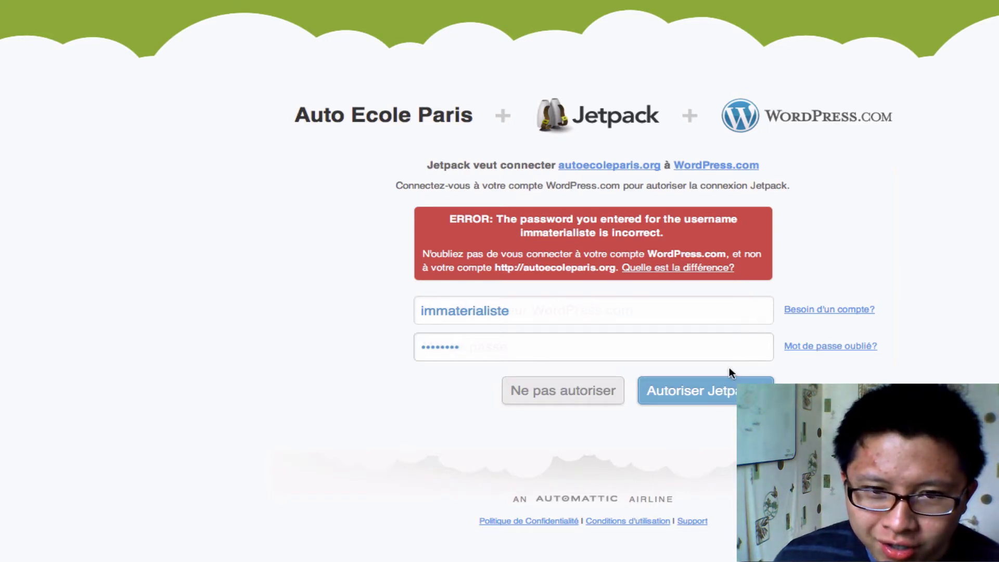
click(720, 389)
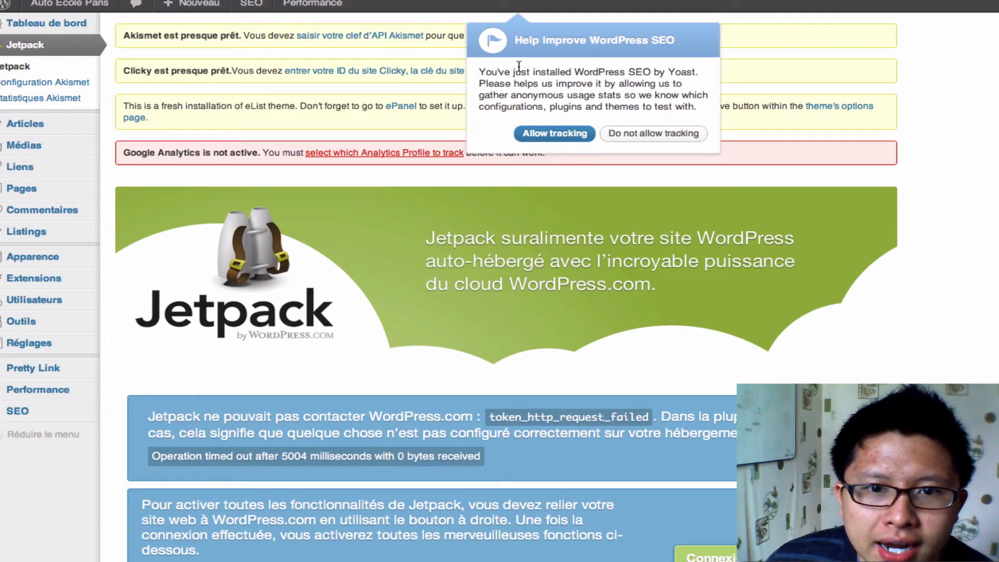
Allow anonymous usage tracking for WordPress SEO and connect the site to WordPress.com from the Jetpack page.
click(566, 136)
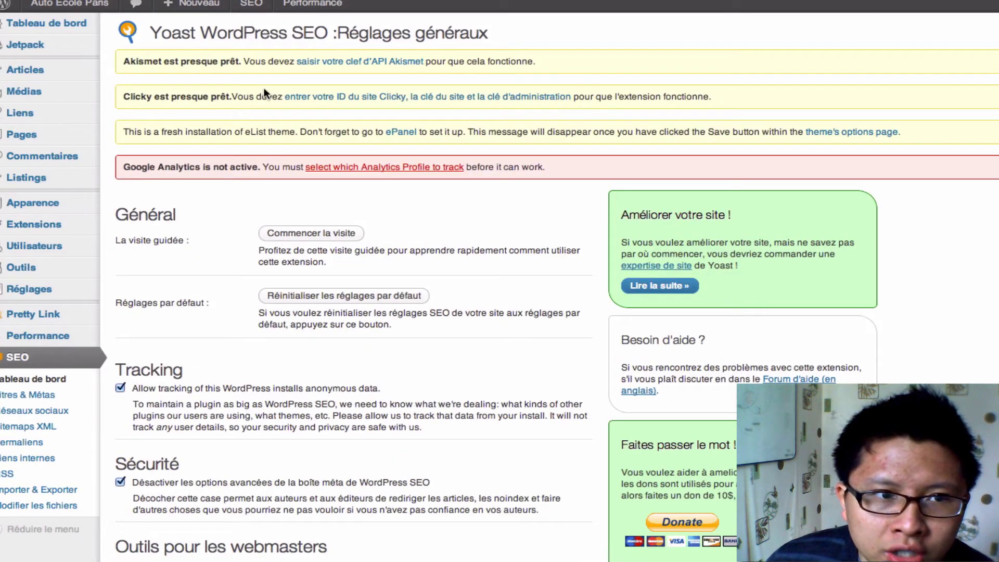
mouse_move(48, 50)
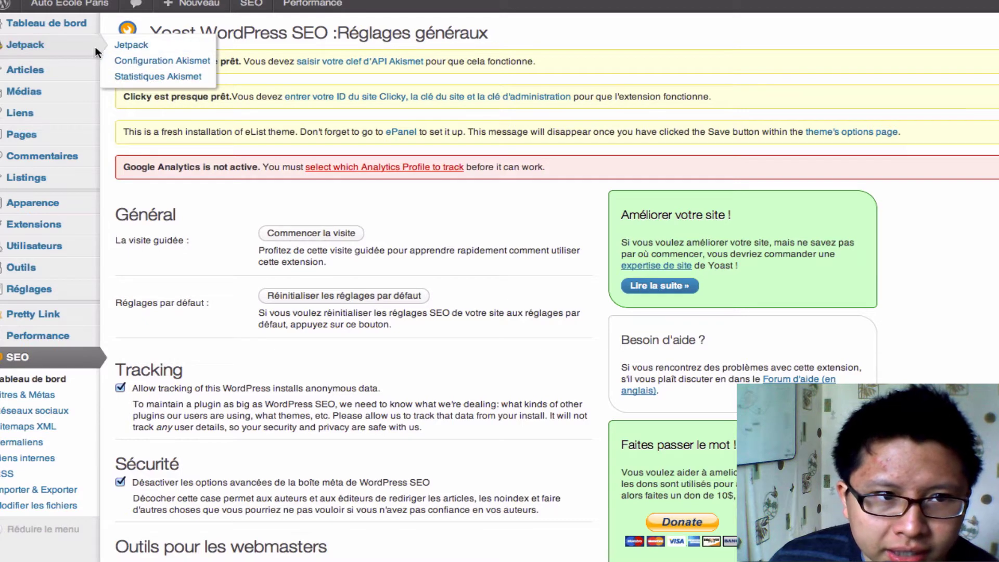
click(129, 47)
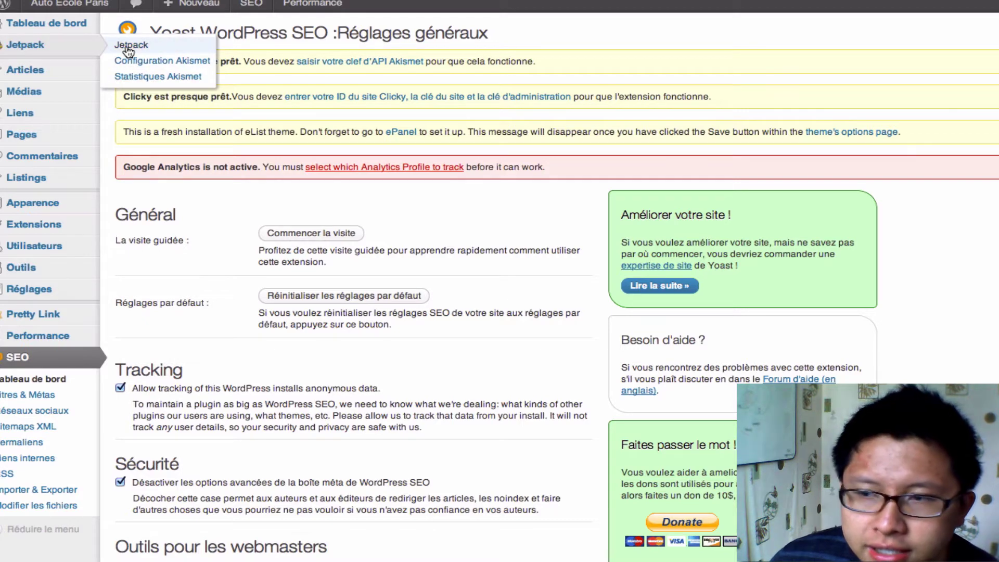
scroll(654, 292, down, 5)
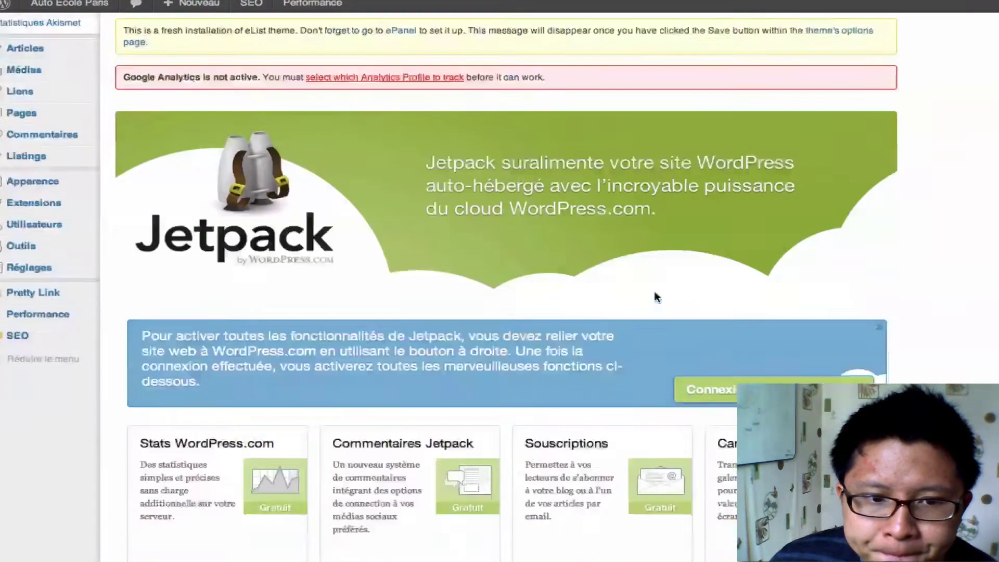
scroll(655, 292, up, 4)
scroll(654, 291, up, 1)
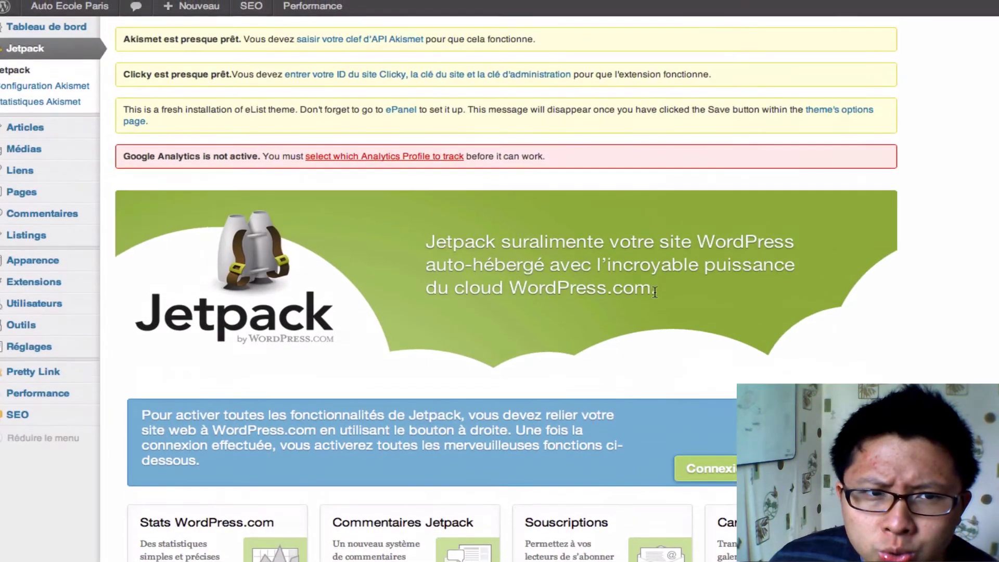
scroll(761, 356, down, 5)
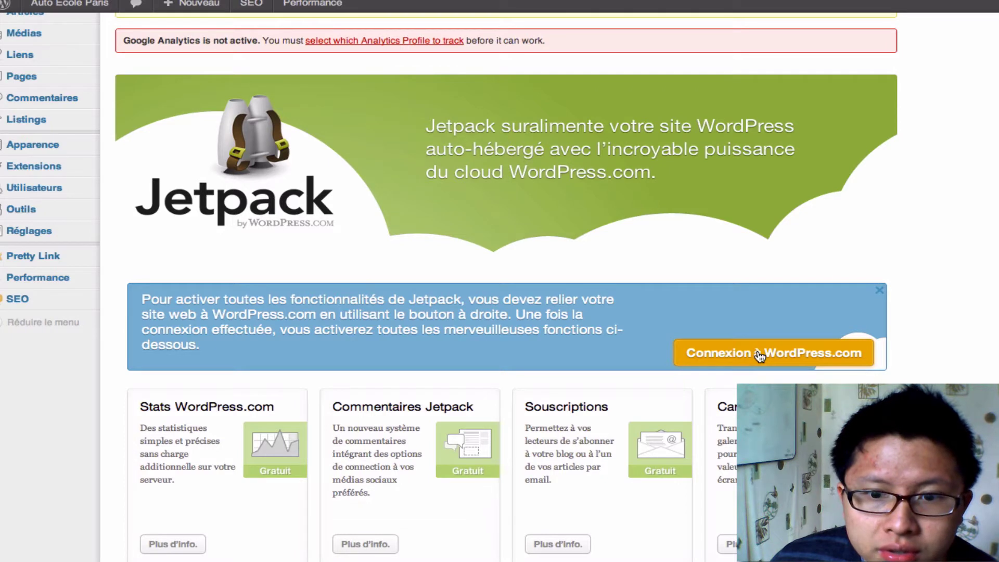
click(761, 356)
click(663, 256)
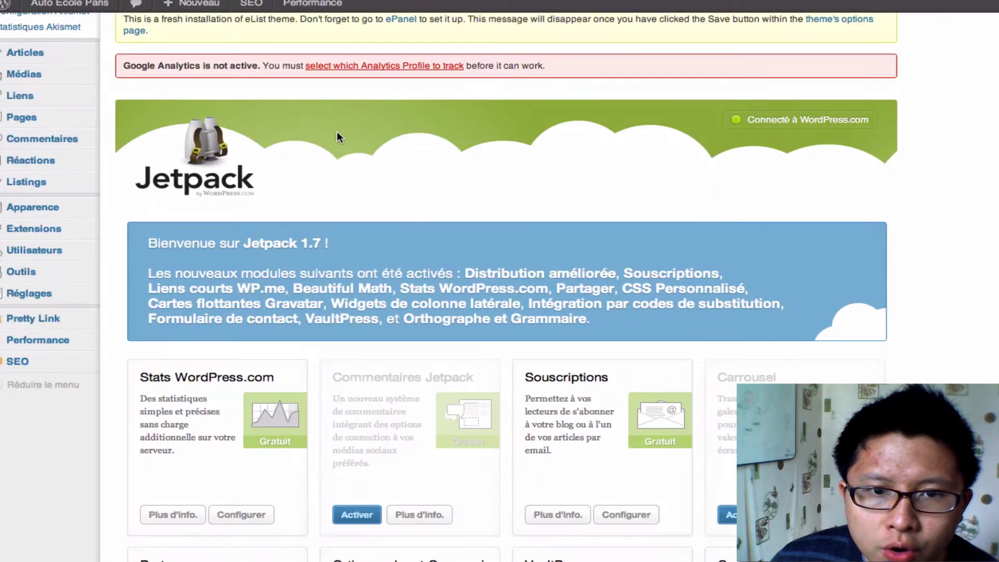
Open the configuration of Jetpack's Stats WordPress.com module and save it with the existing options.
scroll(529, 204, down, 4)
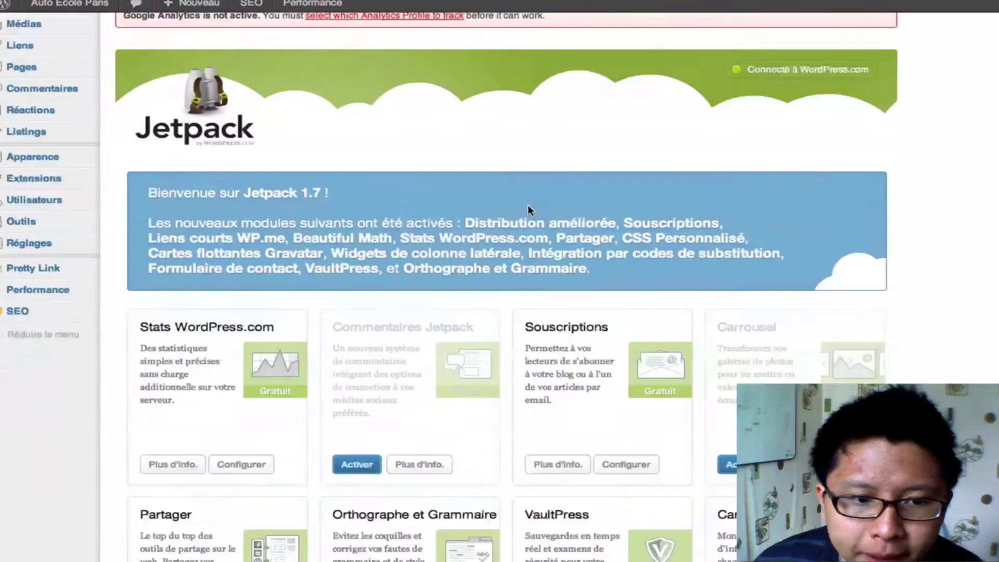
scroll(527, 205, down, 3)
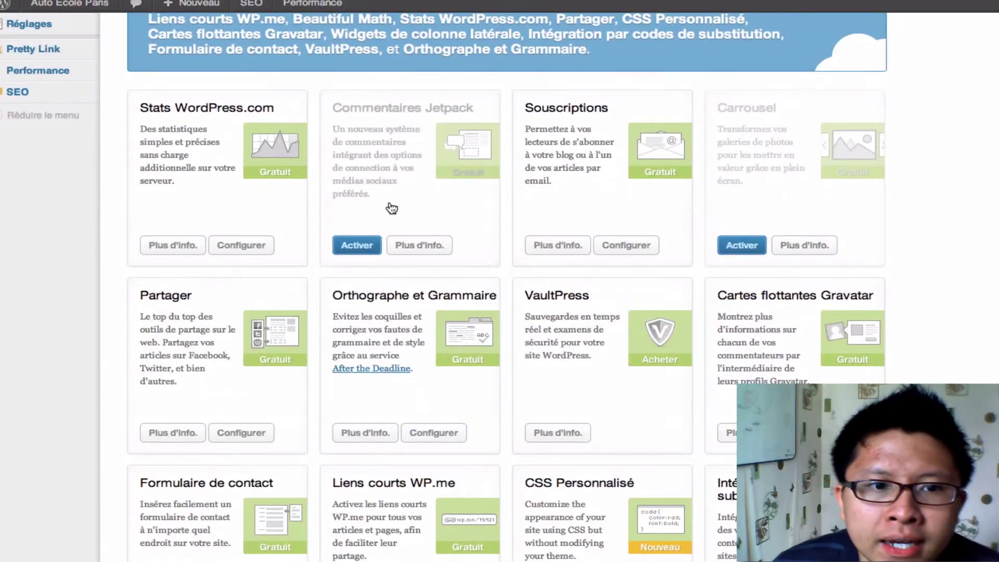
click(230, 253)
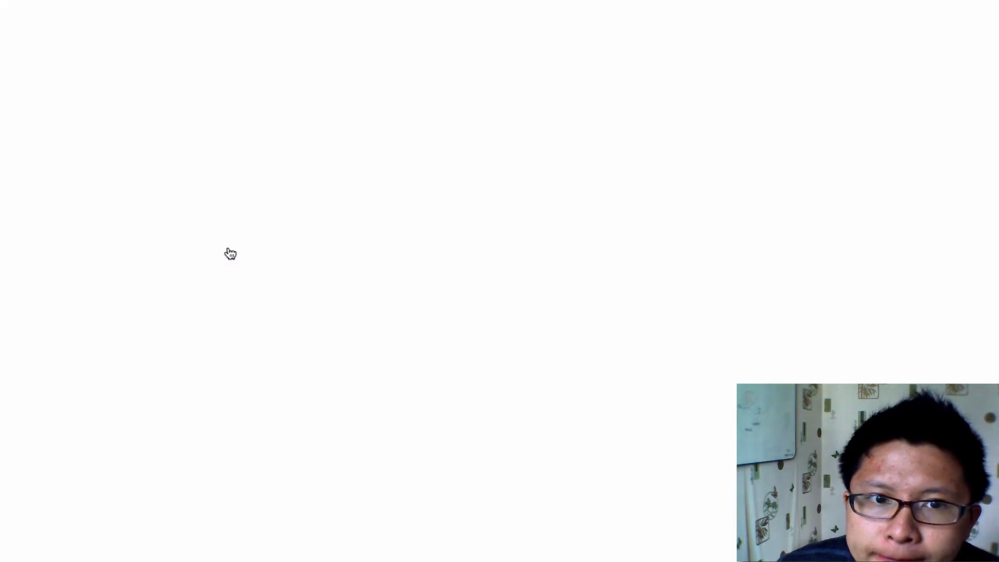
scroll(320, 266, down, 4)
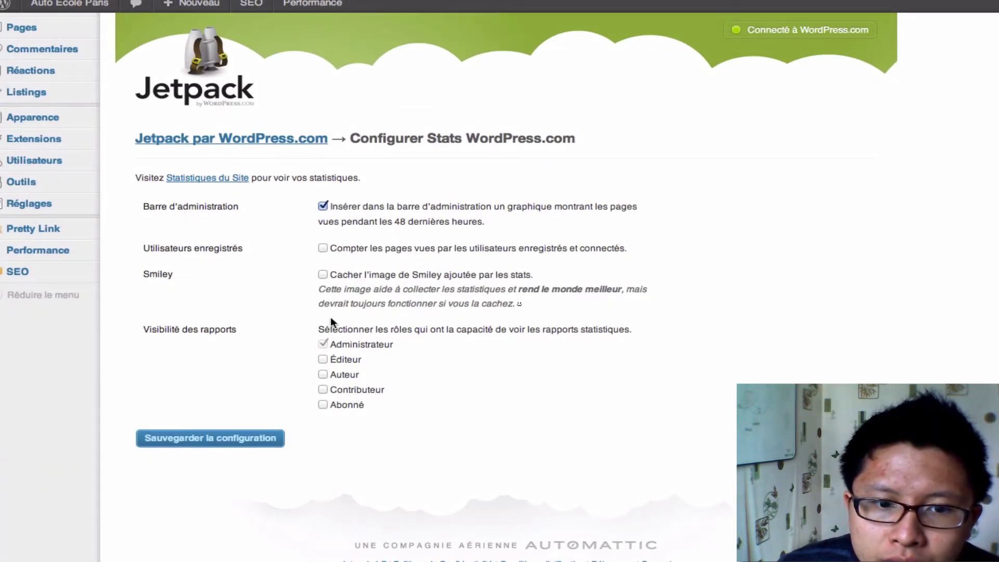
click(262, 444)
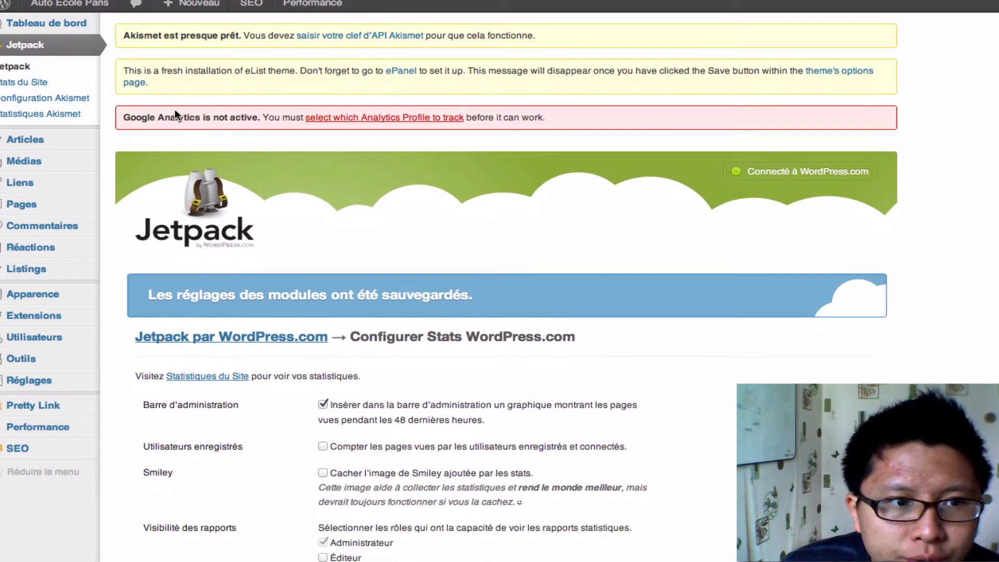
Fill in the Akismet API key with the first saved entry on the Akismet configuration page and update the options.
click(22, 99)
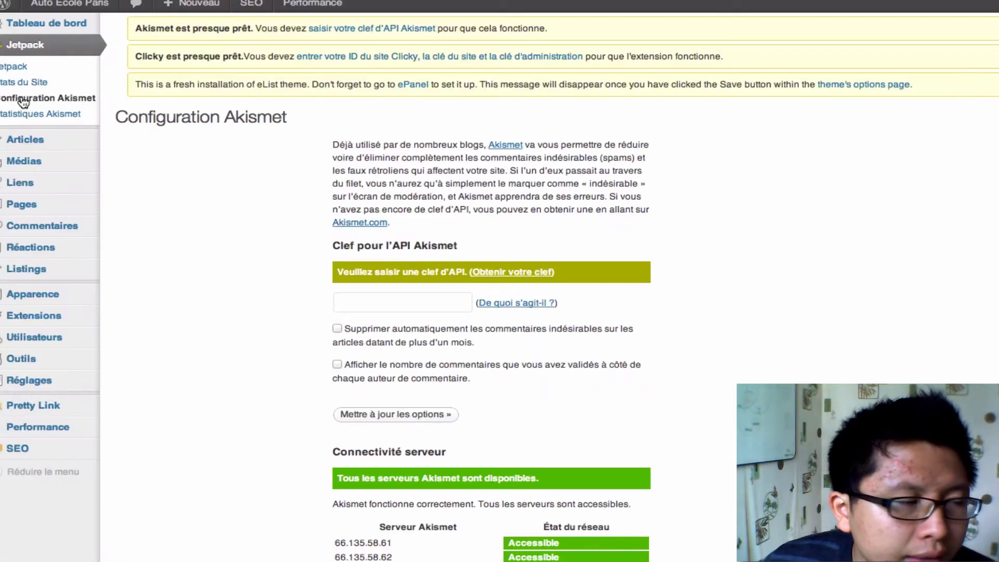
scroll(429, 251, down, 3)
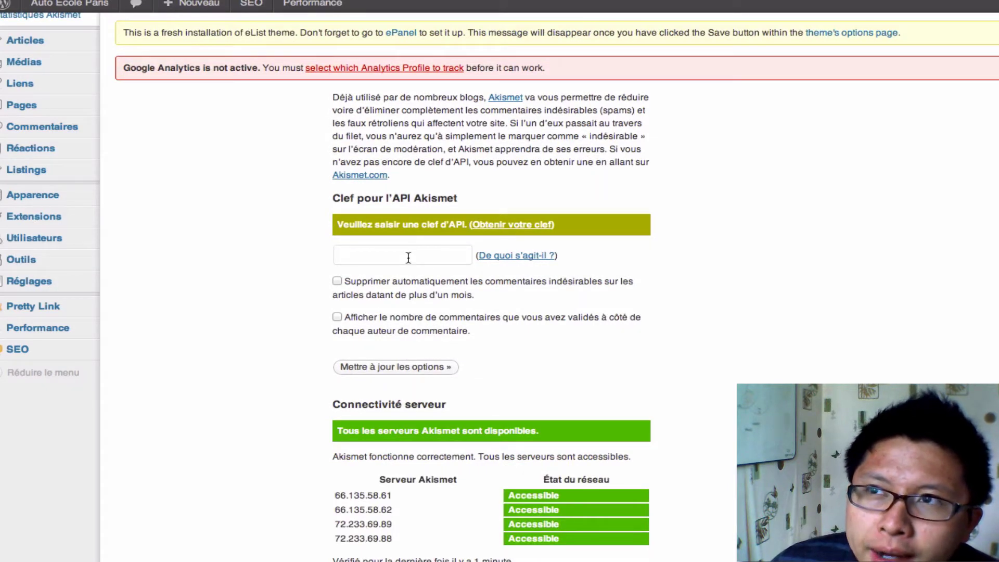
click(408, 258)
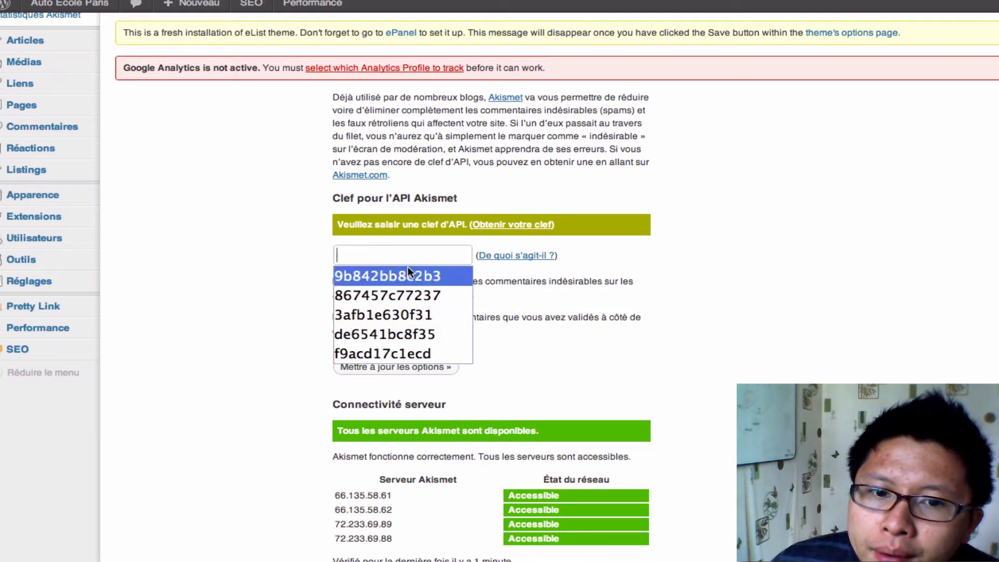
click(407, 266)
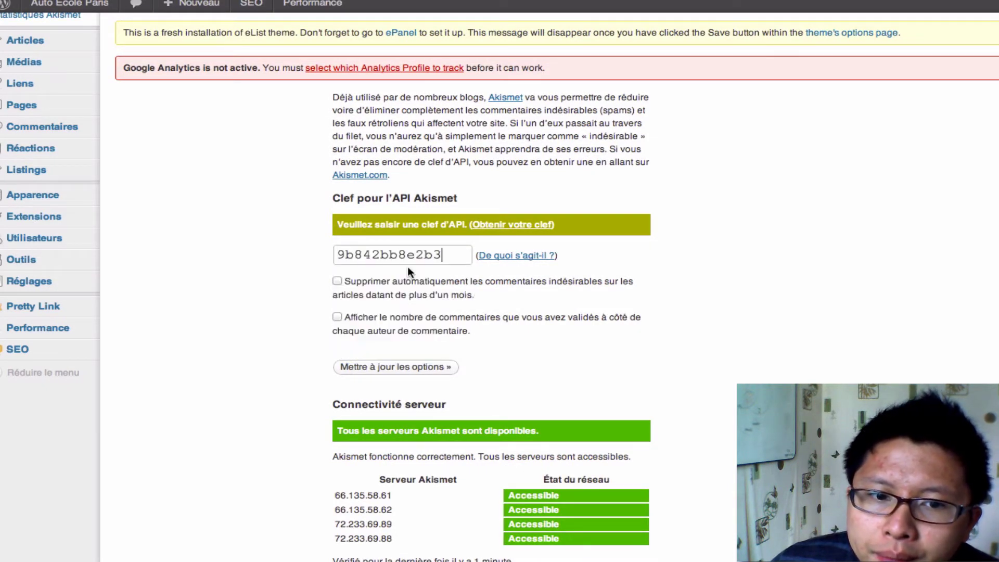
click(402, 370)
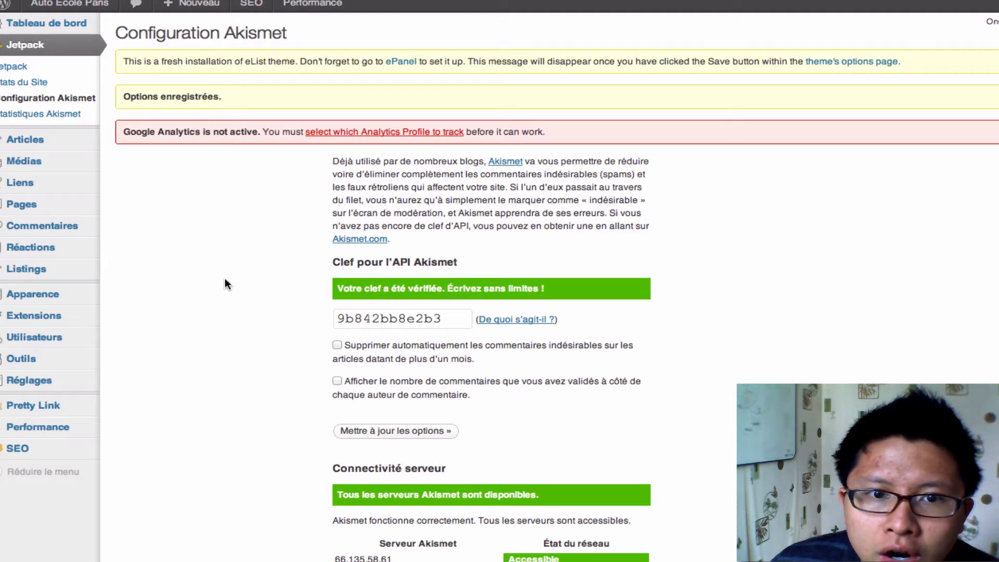
Open the list of installed plugins in a new tab and switch to it.
scroll(274, 343, down, 2)
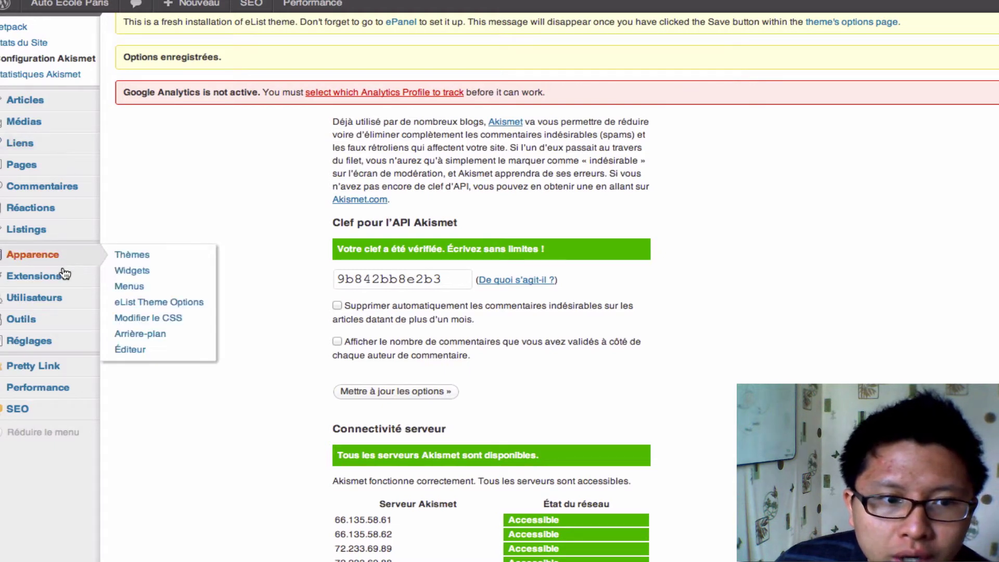
mouse_move(62, 278)
right_click(122, 276)
click(152, 284)
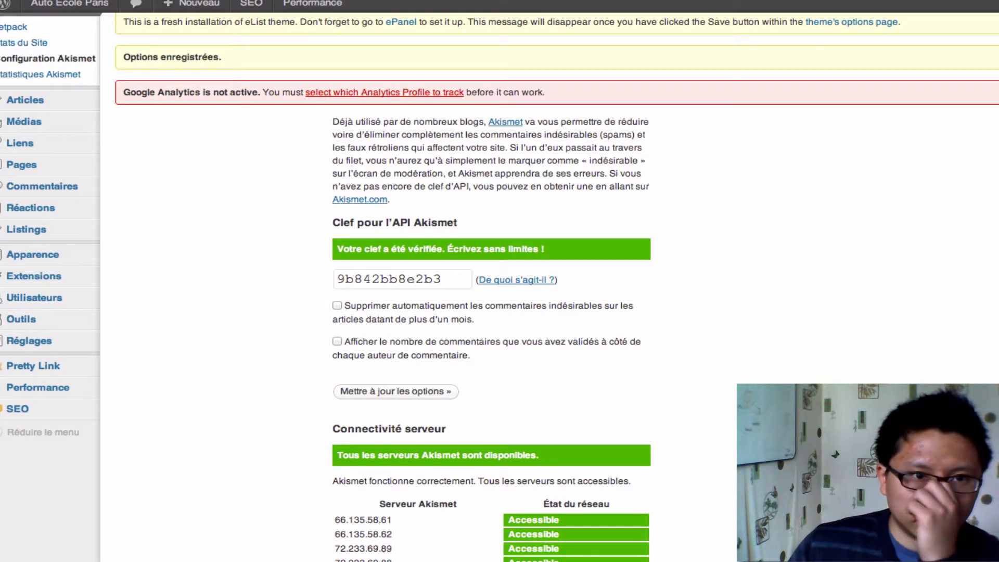
key(ctrl+Tab)
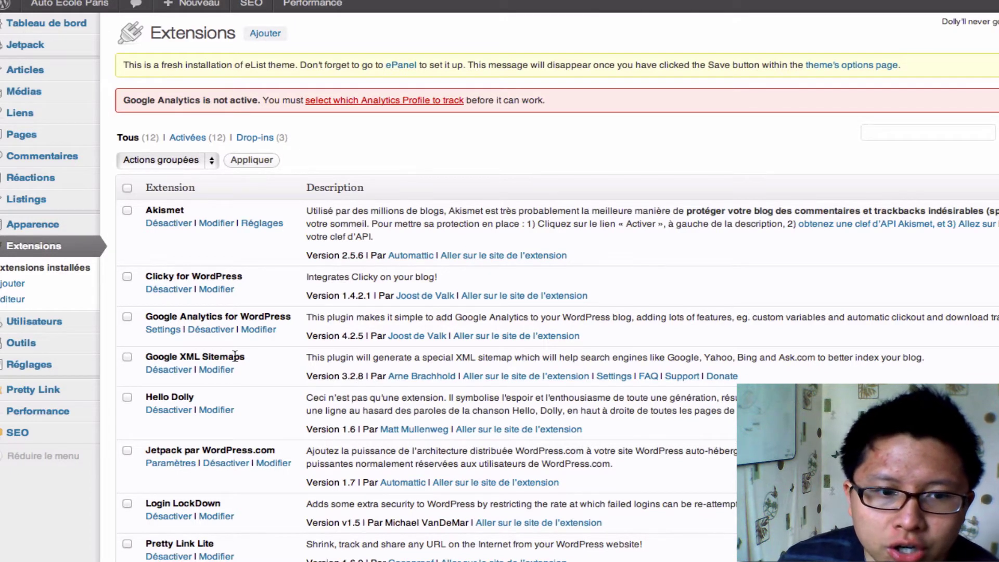
Open the XML-Sitemap settings and review the sitemap generator's options through to the end of the page.
mouse_move(72, 367)
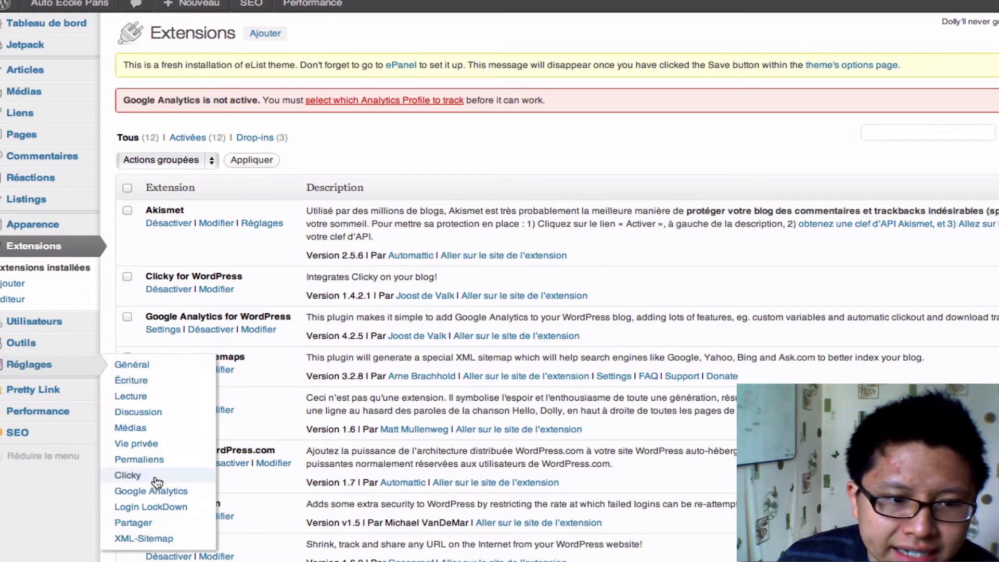
click(142, 538)
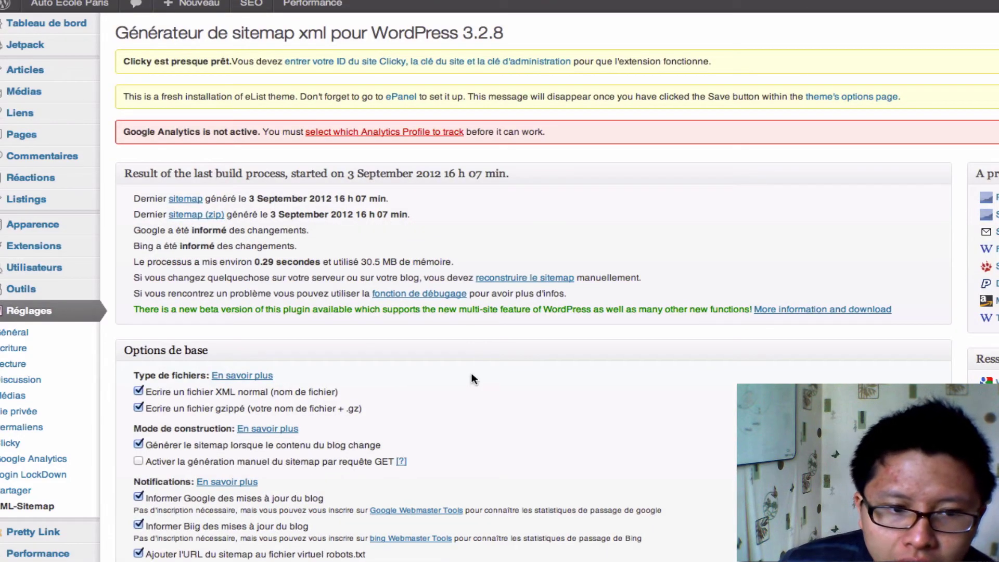
scroll(473, 379, down, 15)
scroll(473, 383, down, 5)
scroll(472, 383, up, 20)
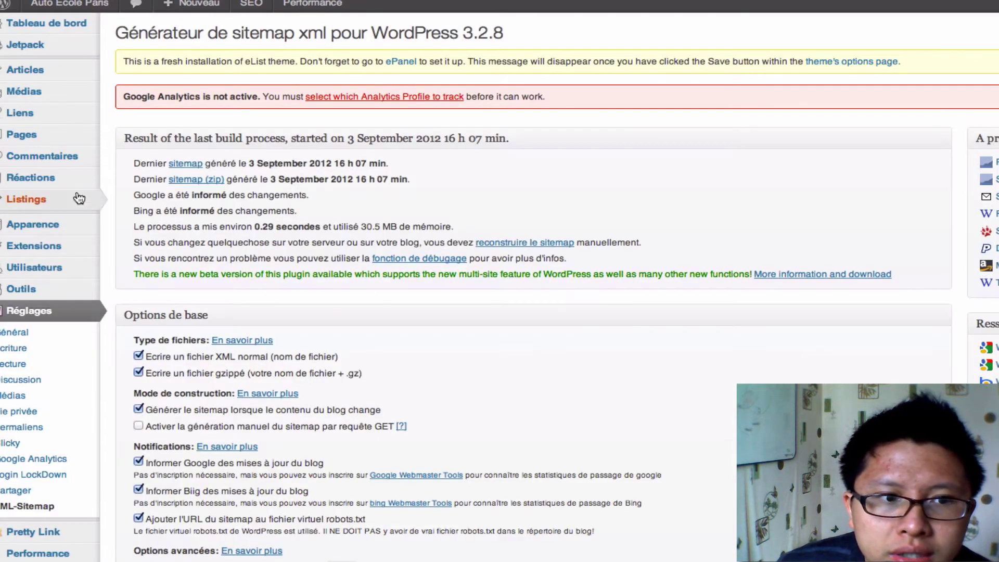
Open the installed plugins list in another new tab and deactivate the Hello Dolly plugin.
mouse_move(58, 245)
right_click(133, 248)
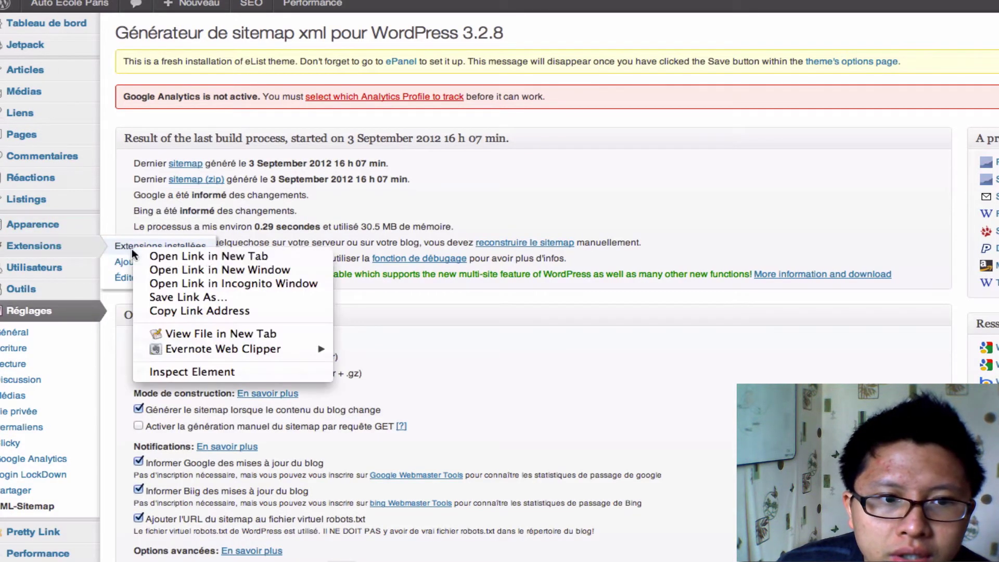
click(209, 256)
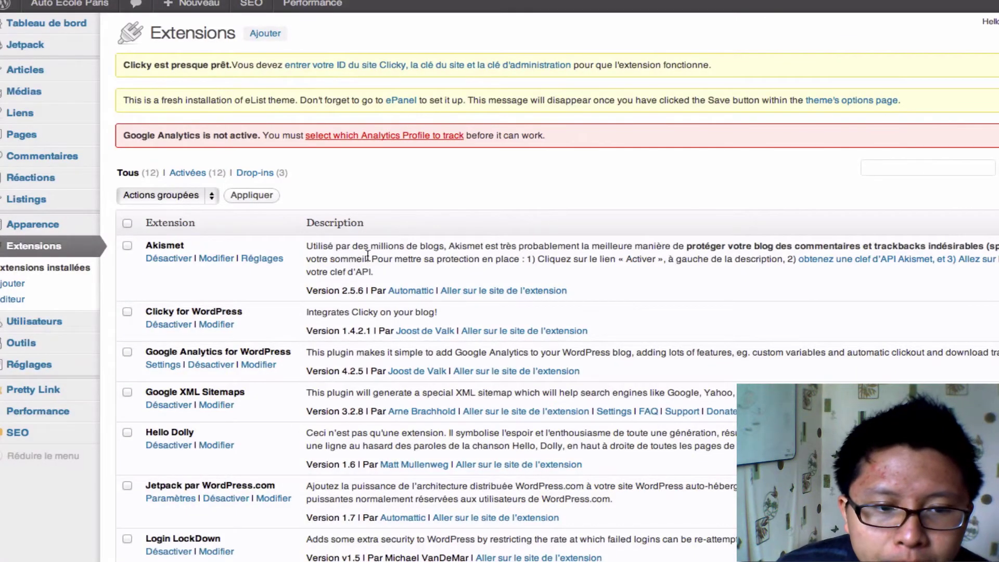
scroll(367, 255, down, 3)
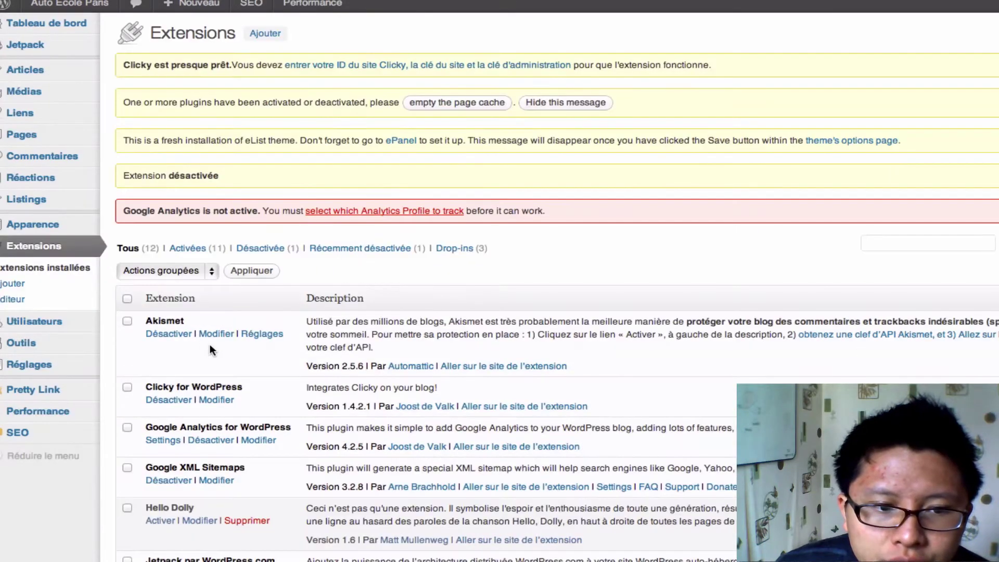
Look through the installed plugins and open the Login LockDown settings.
scroll(210, 345, down, 5)
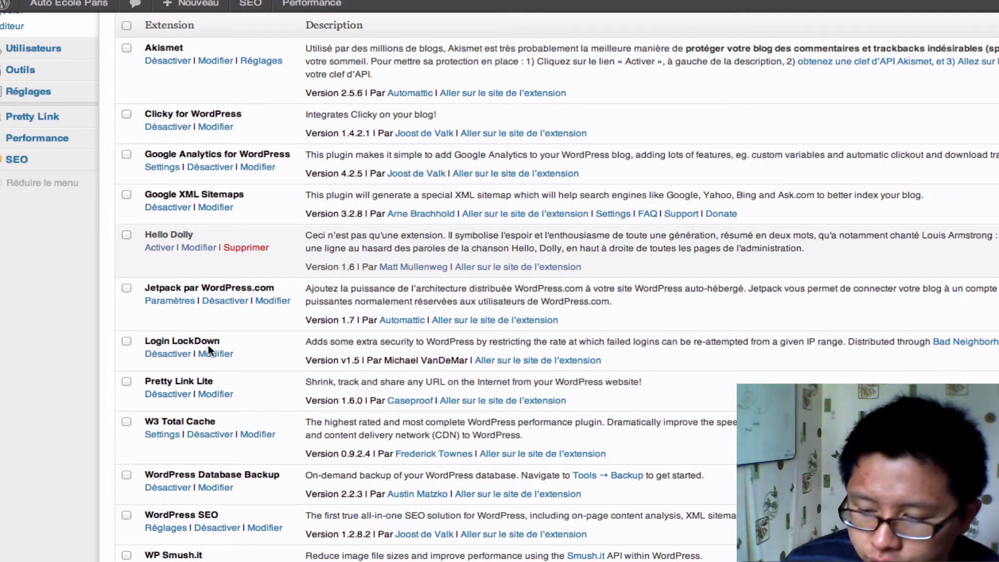
scroll(208, 345, down, 1)
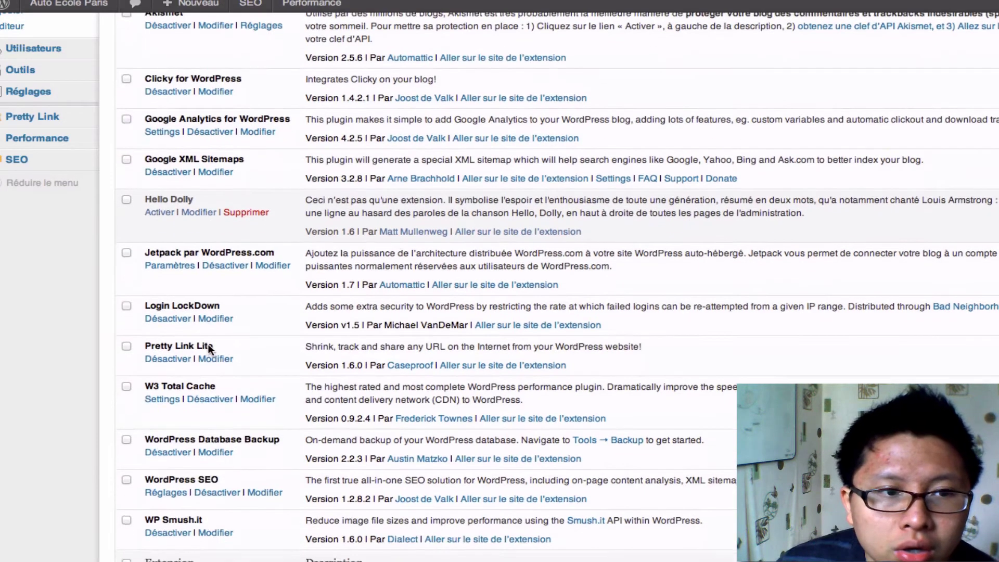
scroll(145, 282, up, 2)
mouse_move(54, 152)
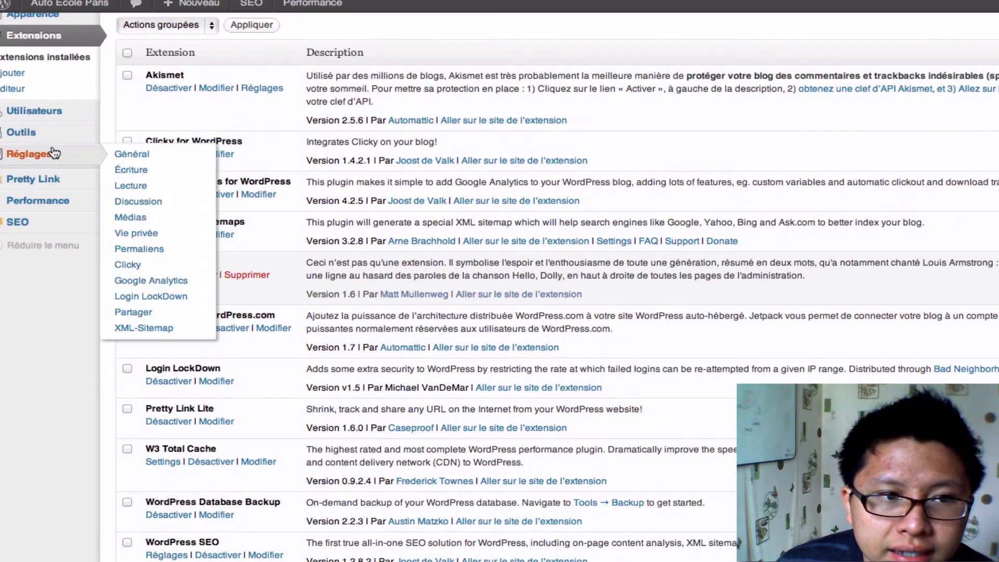
click(177, 304)
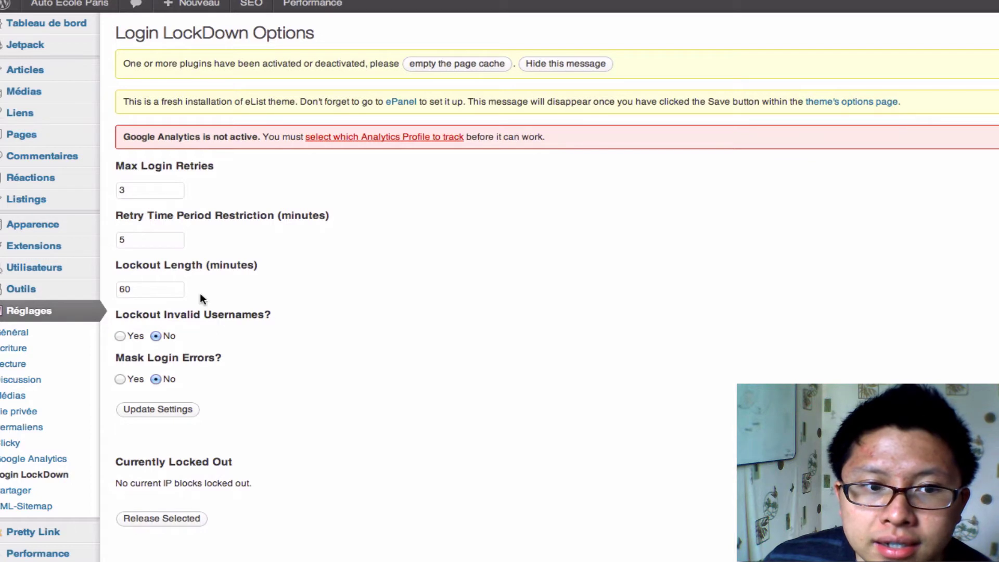
Set the maximum login retries to 5, enable the lockout of invalid usernames, and update the Login LockDown settings.
click(135, 190)
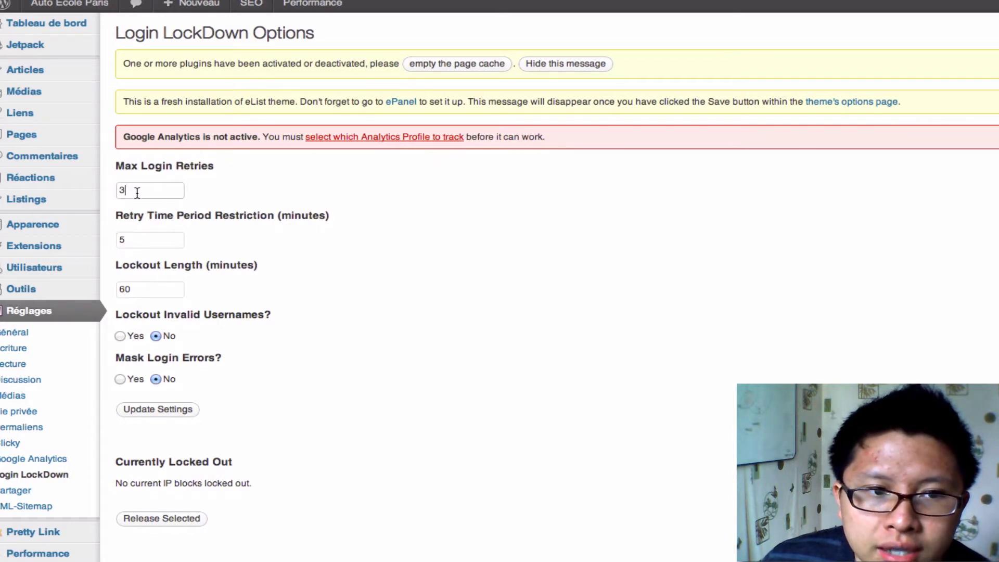
drag(148, 191, 94, 189)
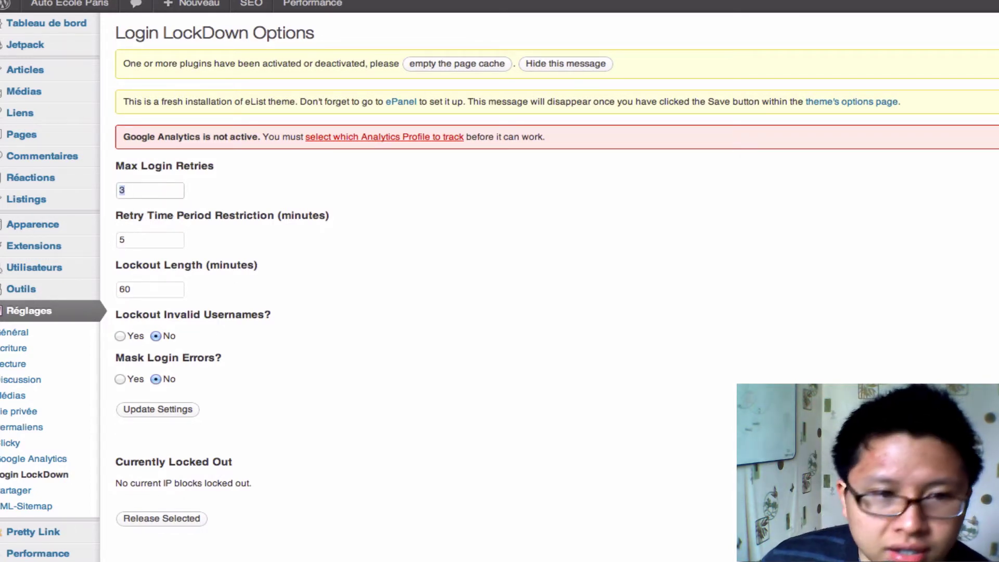
text(5)
click(151, 242)
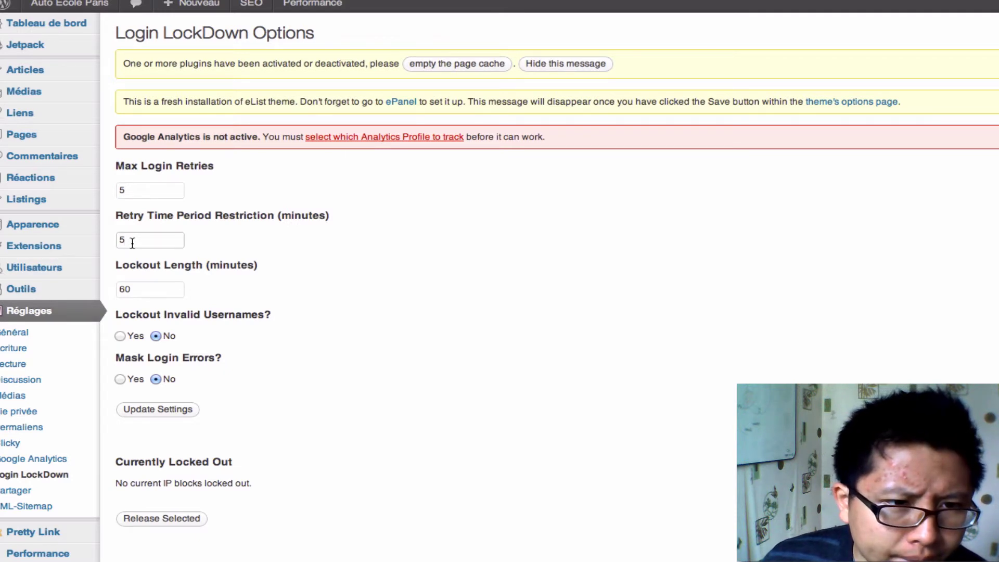
double_click(130, 289)
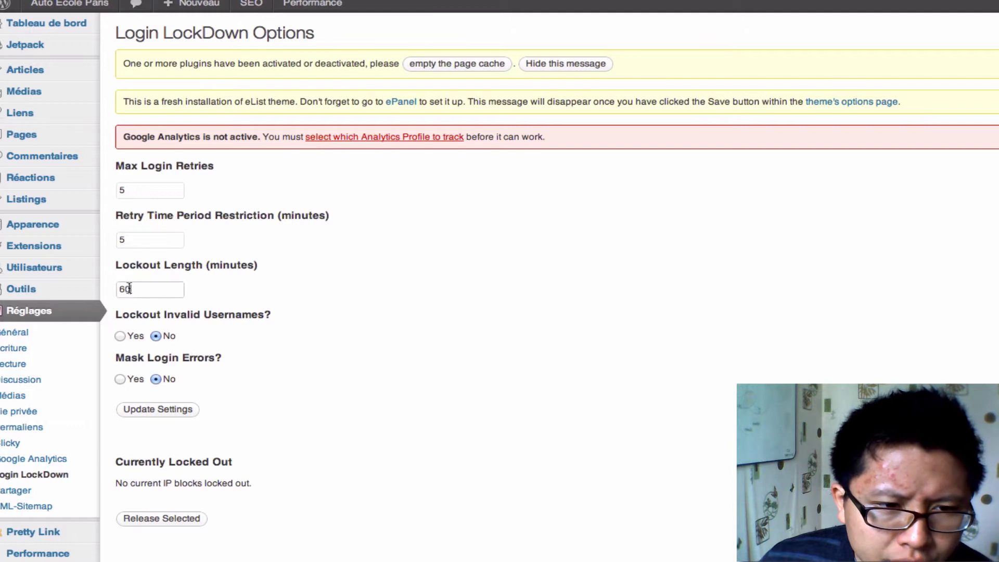
click(134, 240)
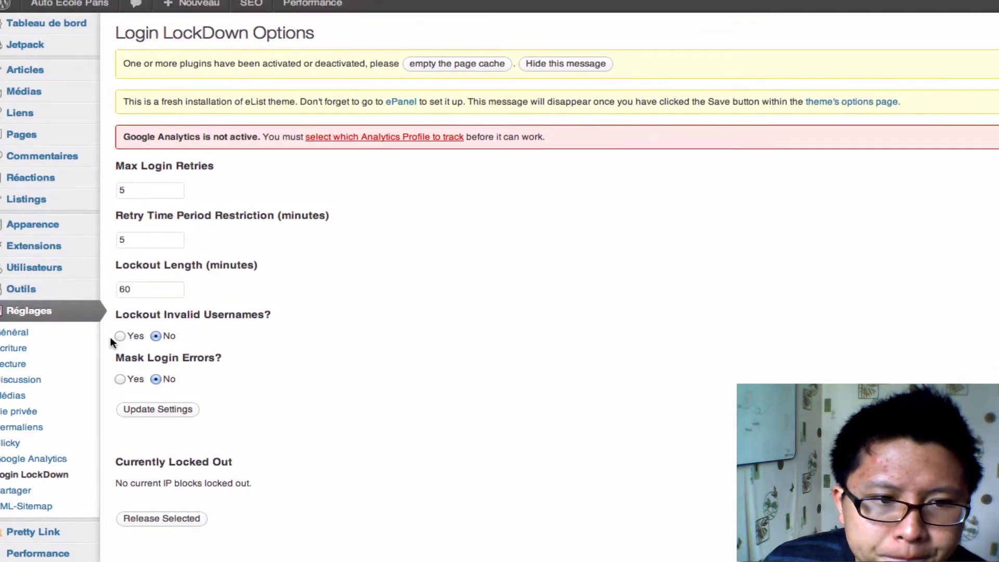
click(120, 335)
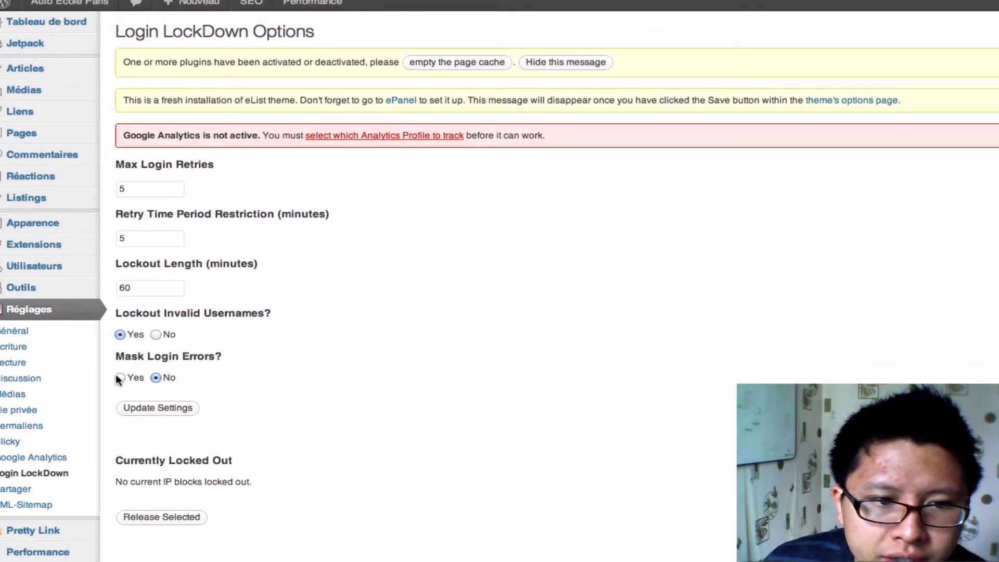
click(159, 409)
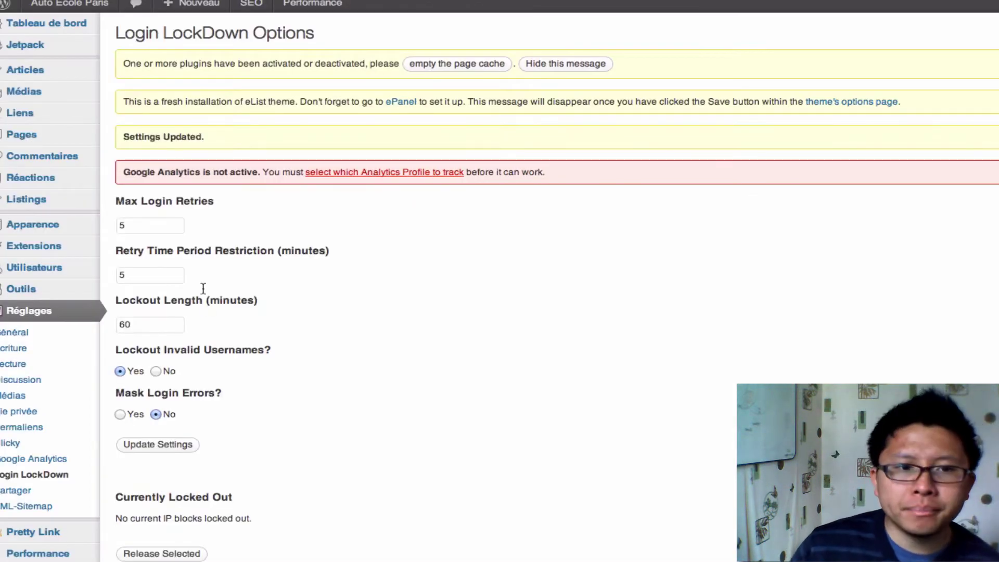
Return to the installed plugins list and open the general settings of the W3 Total Cache performance plugin.
mouse_move(312, 5)
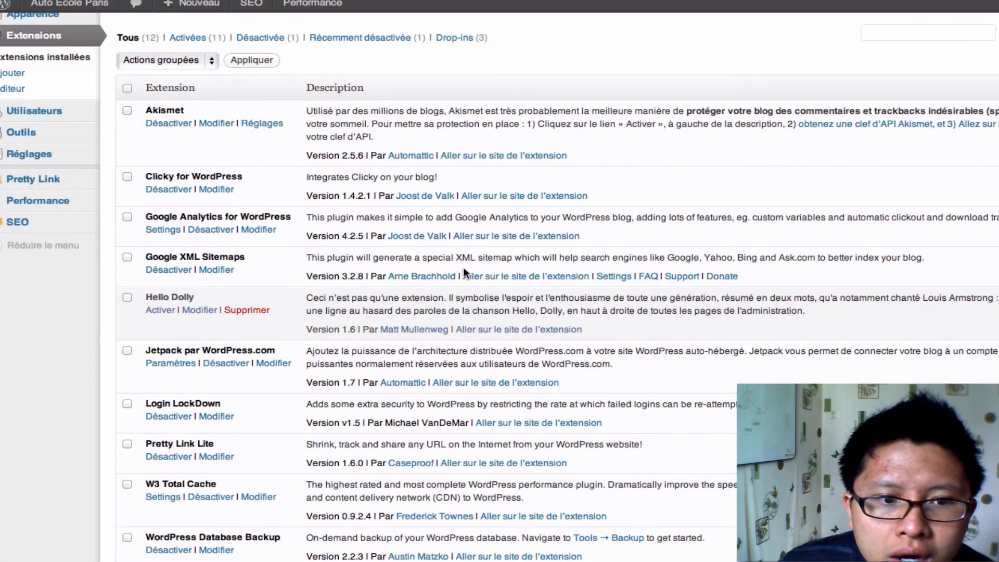
scroll(463, 267, down, 5)
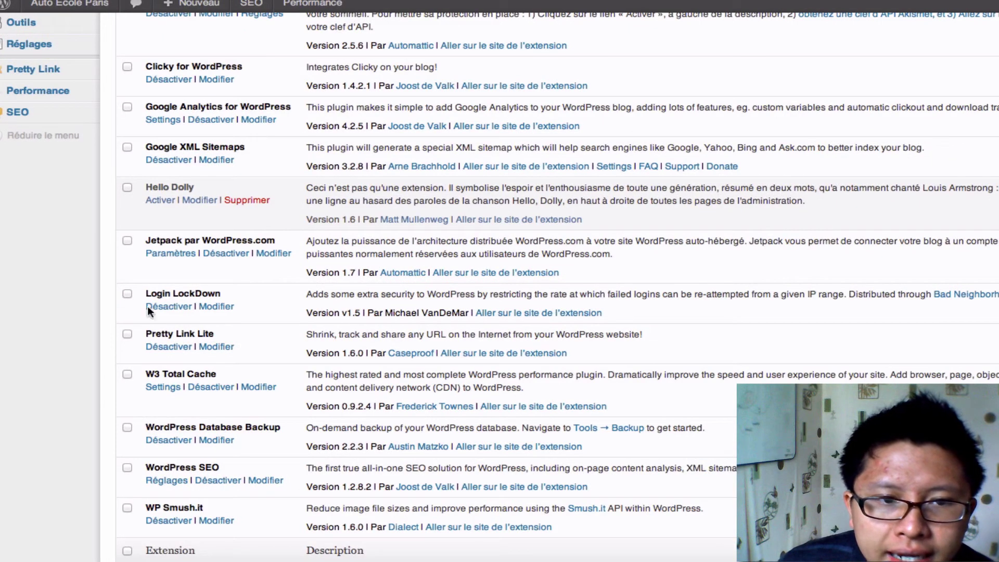
scroll(45, 173, up, 3)
mouse_move(55, 144)
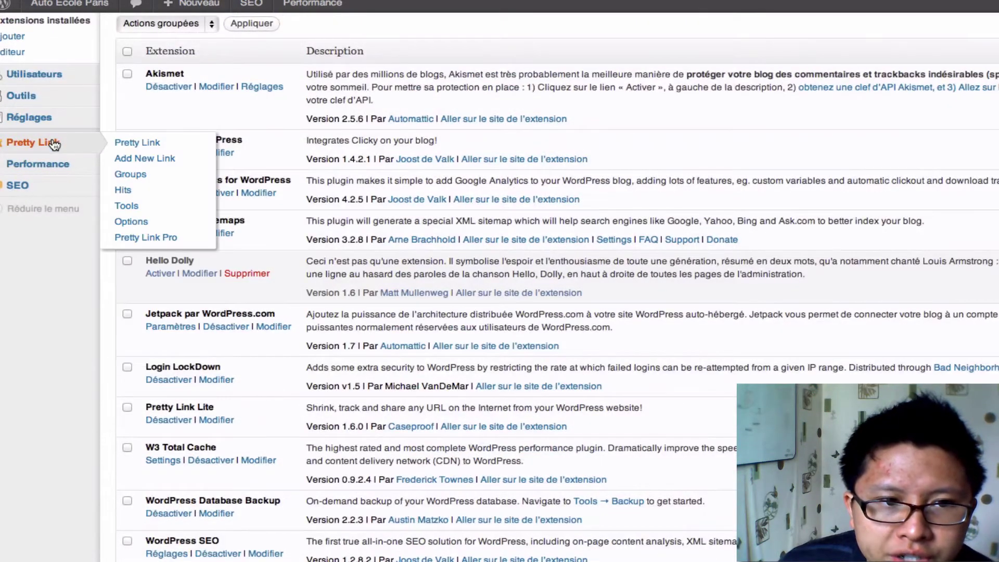
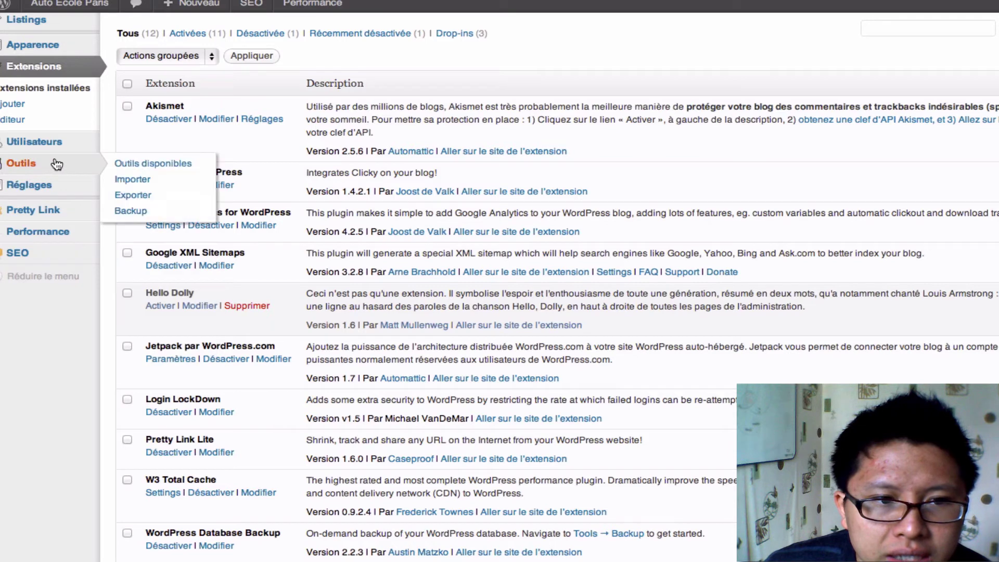
mouse_move(42, 190)
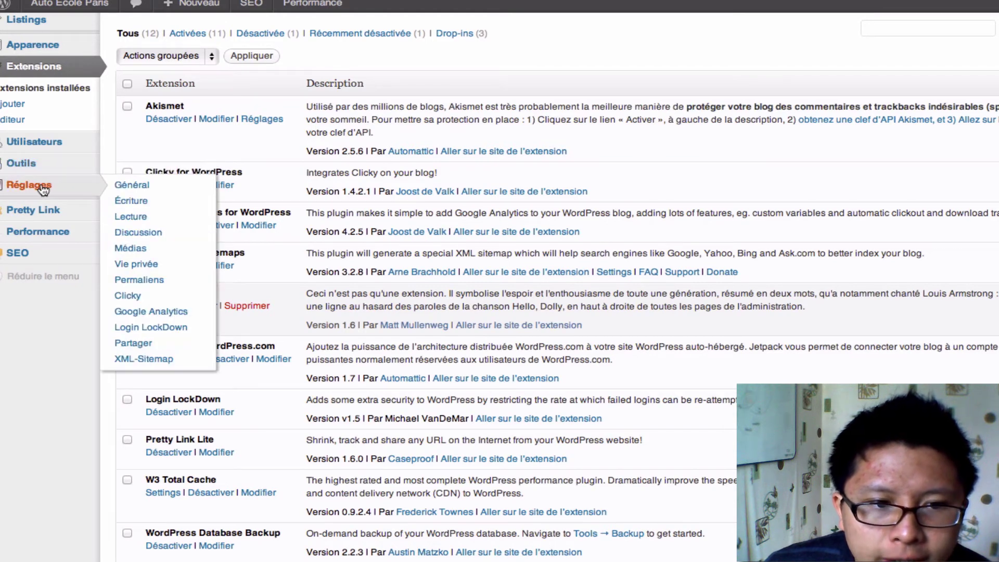
scroll(43, 190, up, 3)
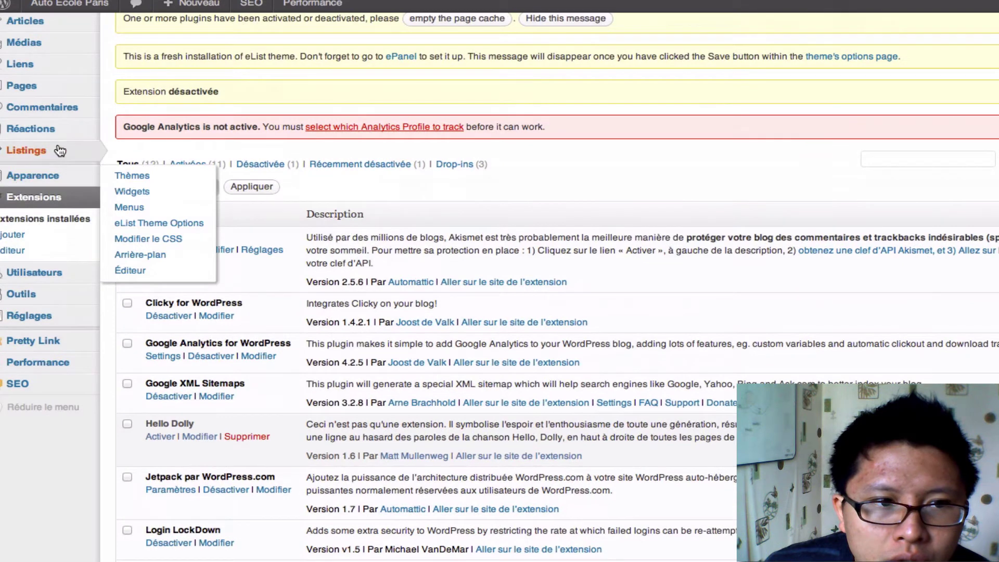
mouse_move(45, 298)
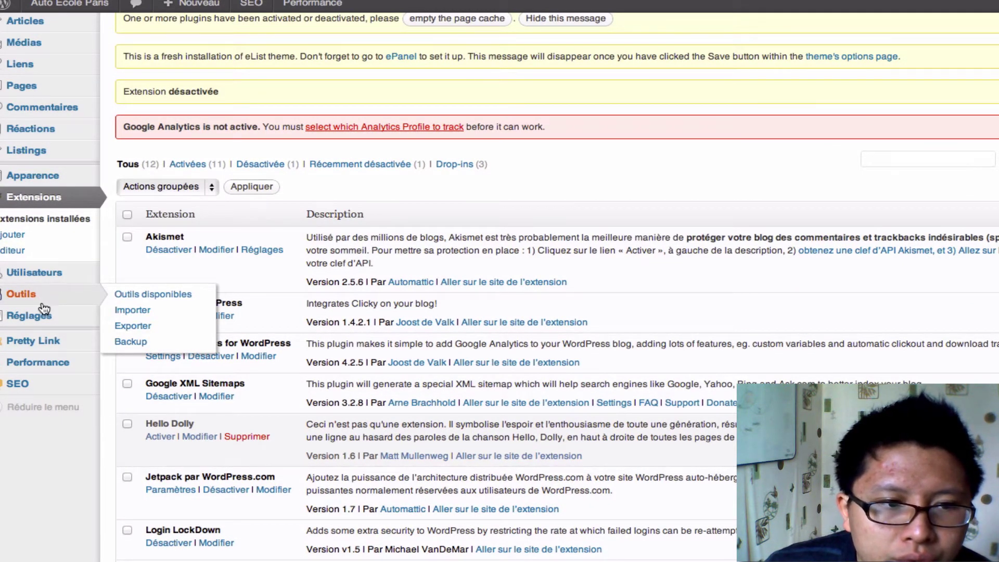
mouse_move(42, 318)
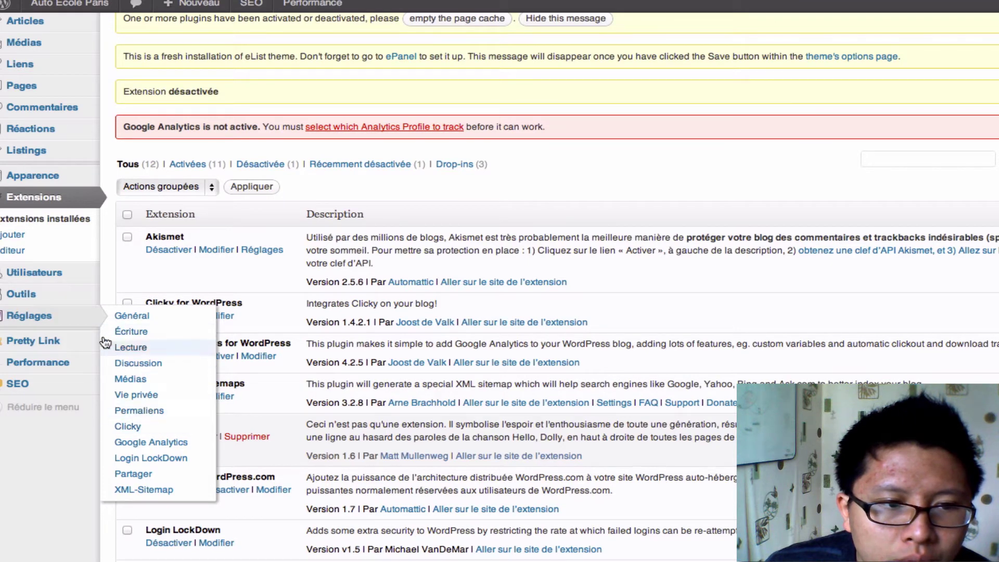
mouse_move(77, 341)
mouse_move(65, 365)
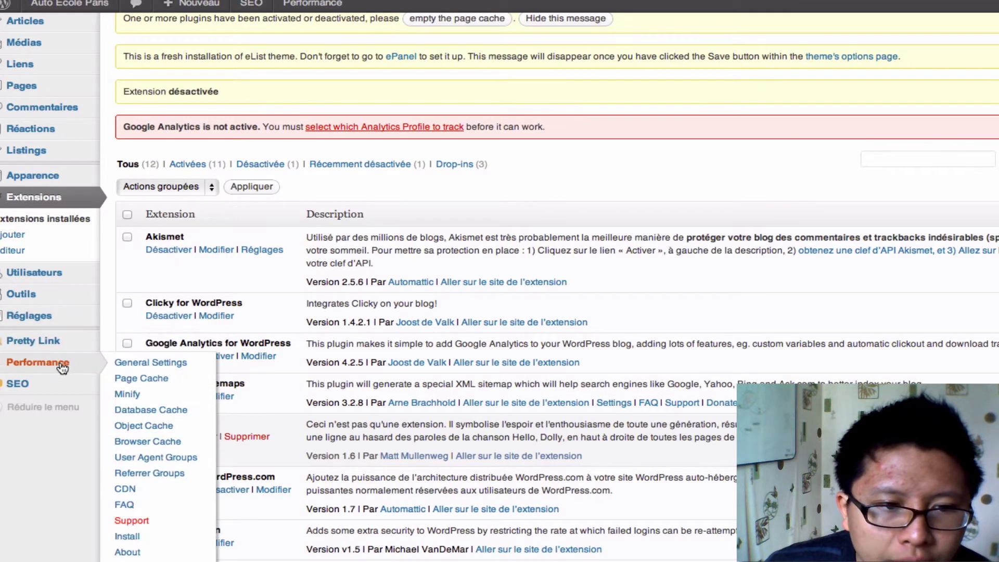
click(141, 362)
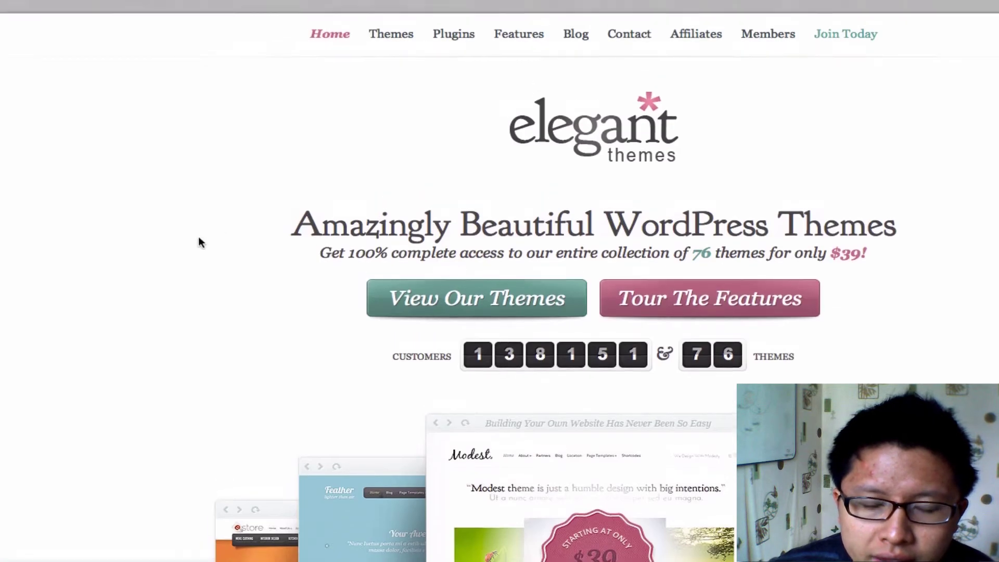
Look through the Elegant Themes home page, covering its theme previews, feature descriptions and pricing.
scroll(198, 240, down, 10)
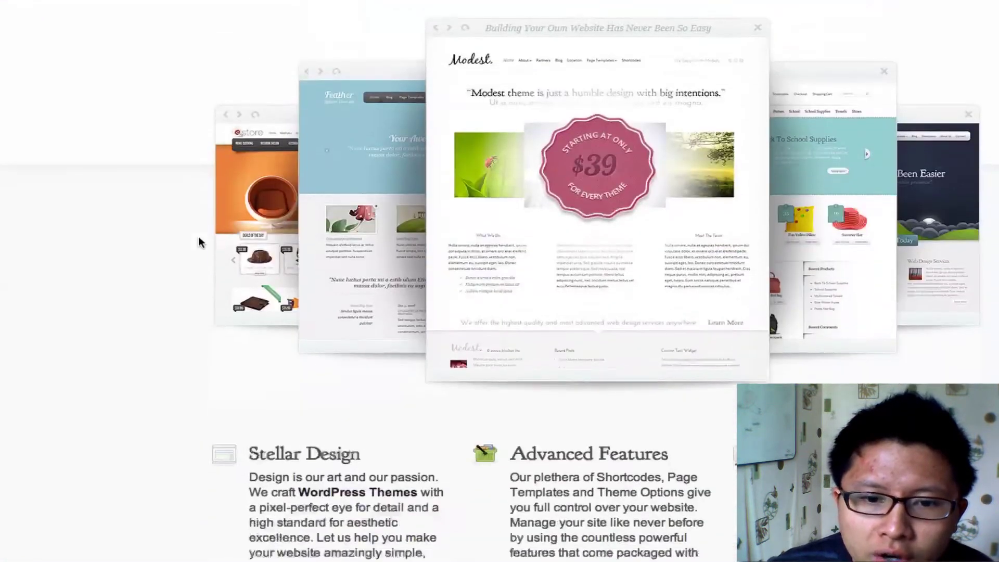
scroll(199, 241, down, 7)
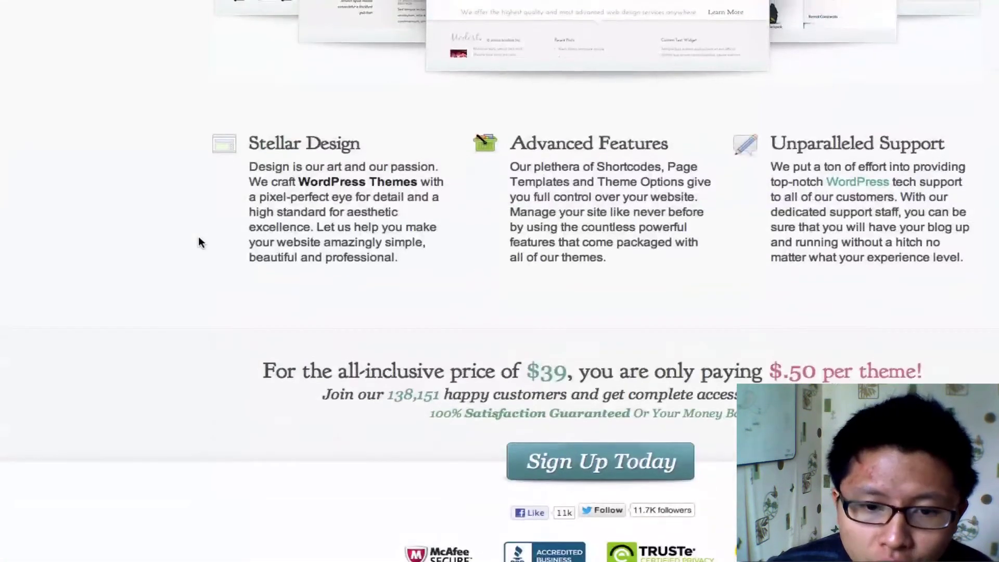
scroll(199, 241, up, 15)
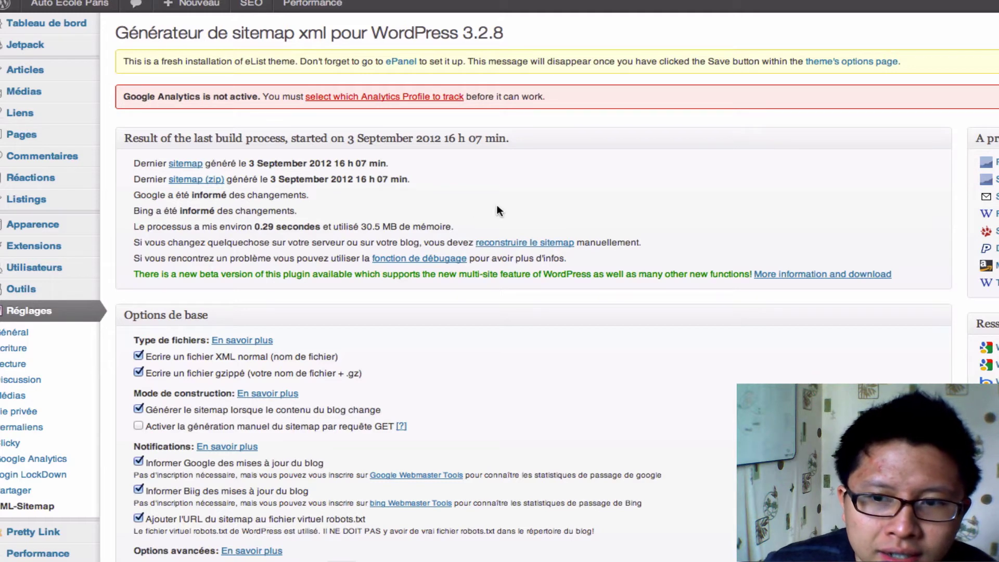
Review the XML sitemap generator's basic options and sitemap content settings again.
scroll(497, 205, down, 5)
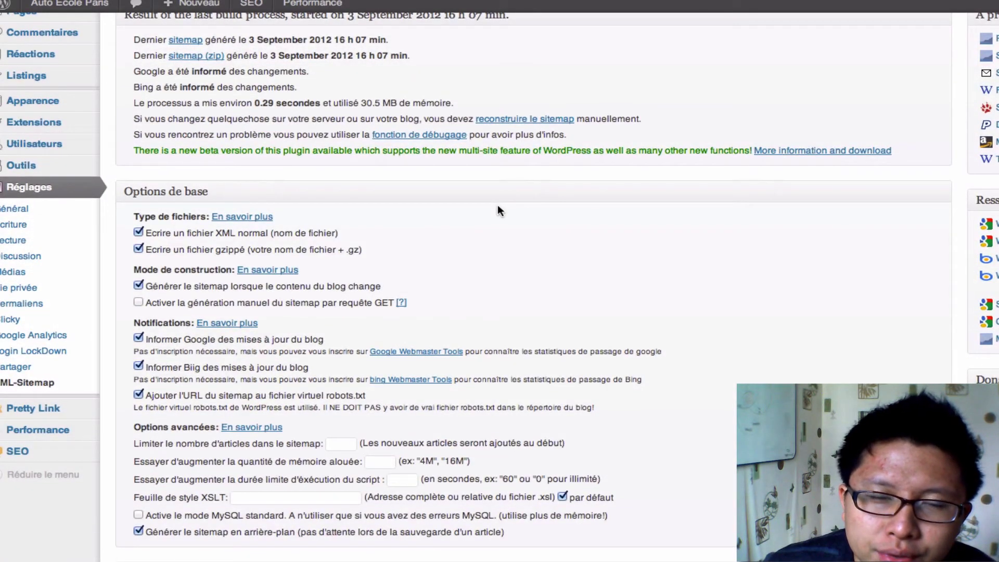
scroll(497, 207, up, 2)
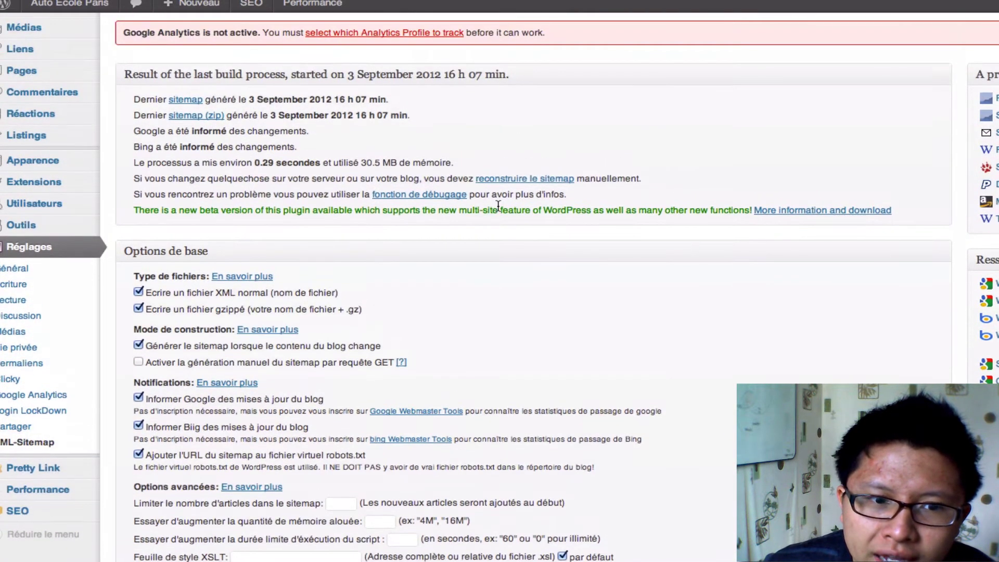
scroll(498, 208, down, 20)
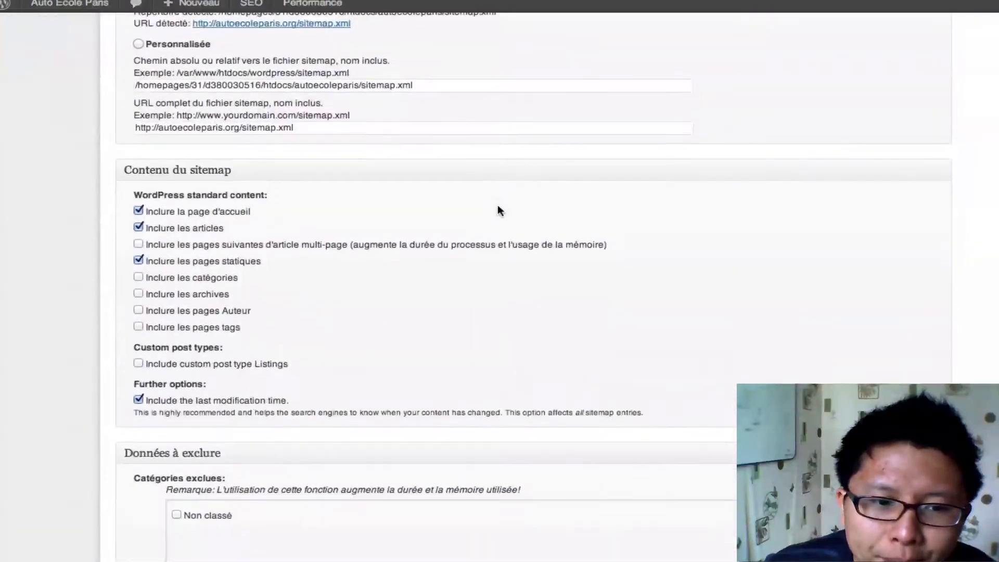
scroll(499, 210, up, 20)
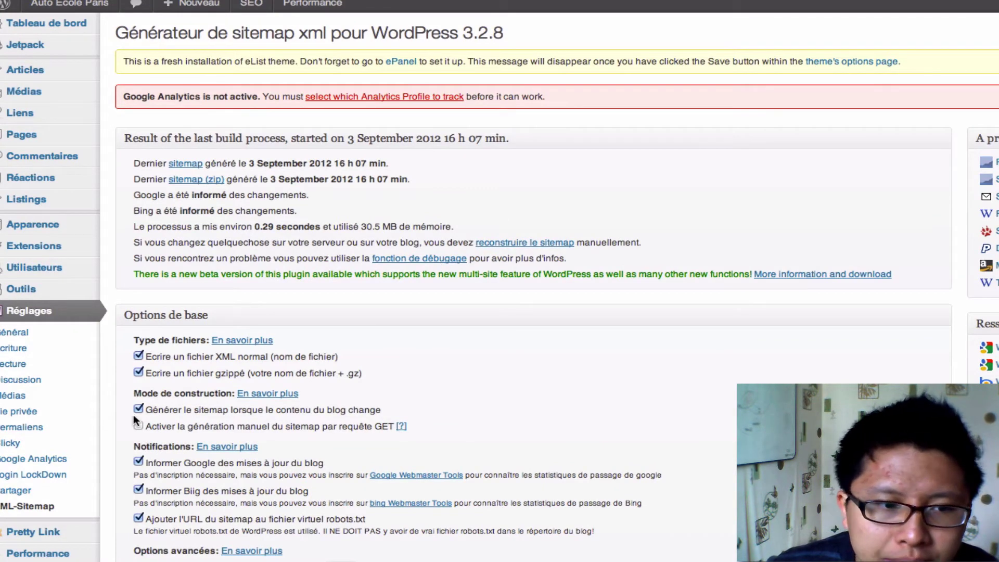
Run the compatibility check from the W3 Total Cache general settings, examine its report and close it.
click(312, 4)
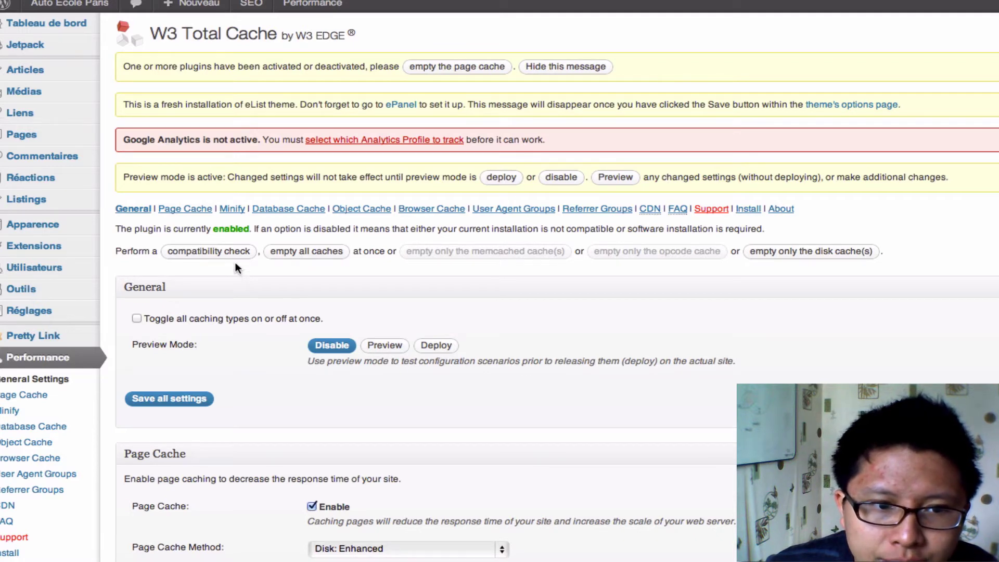
click(223, 251)
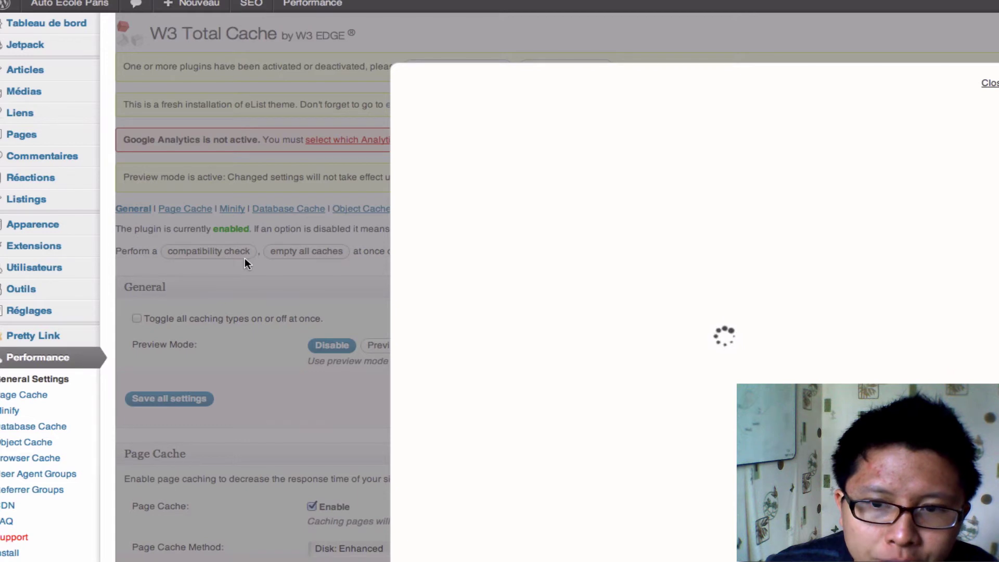
scroll(695, 311, down, 8)
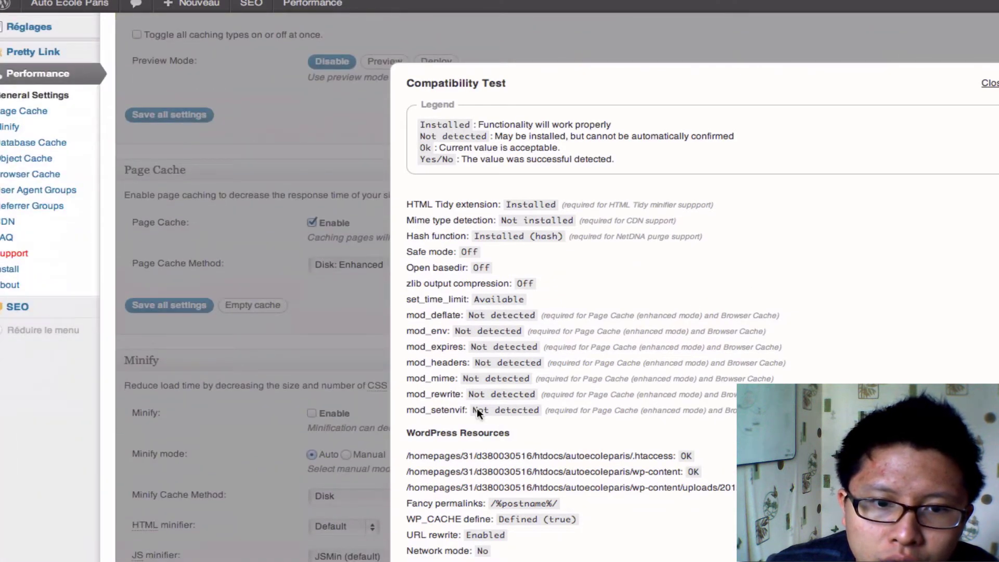
click(379, 296)
Toggle all caching types at once in the General section of the W3 Total Cache settings.
scroll(379, 296, up, 5)
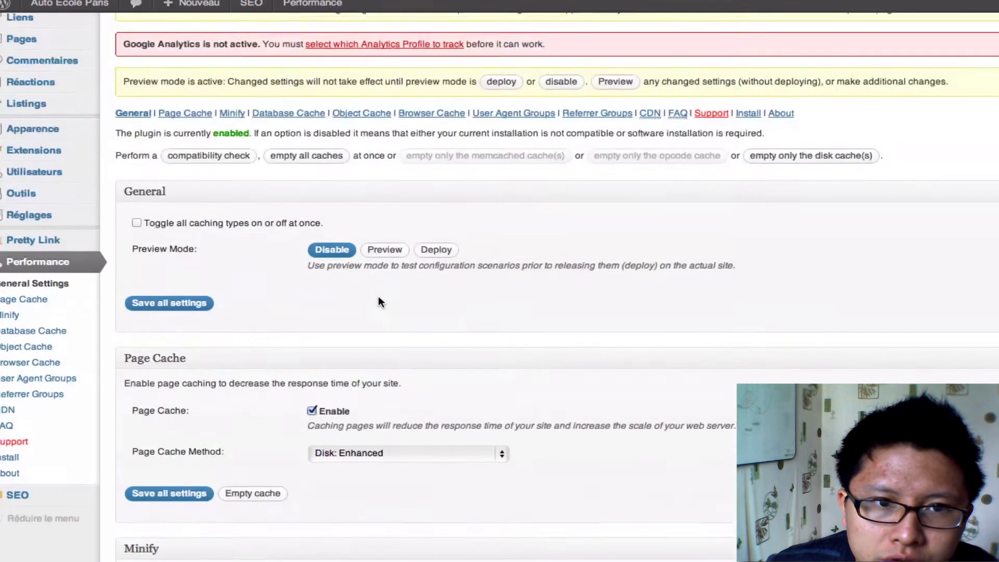
scroll(333, 252, down, 2)
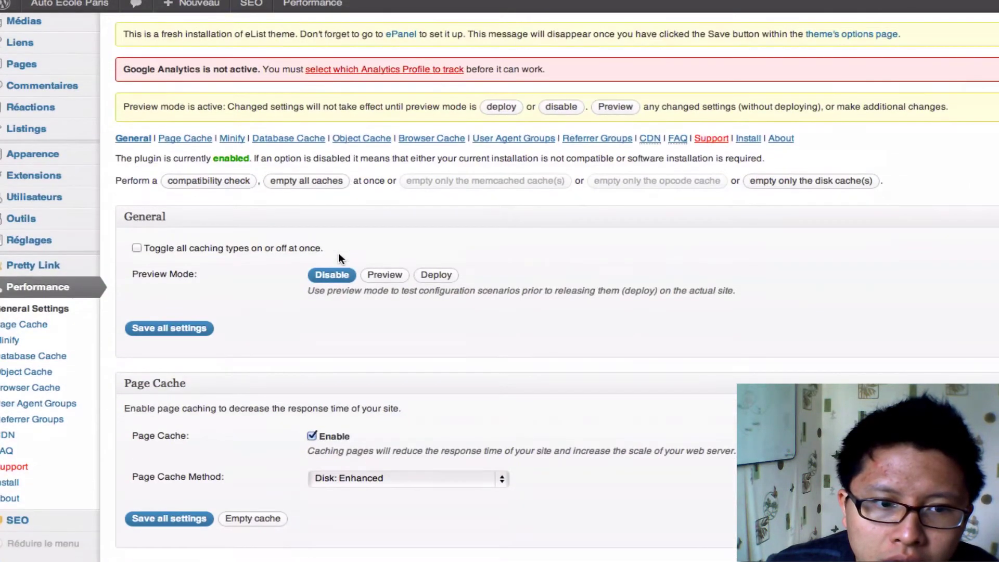
scroll(339, 259, down, 2)
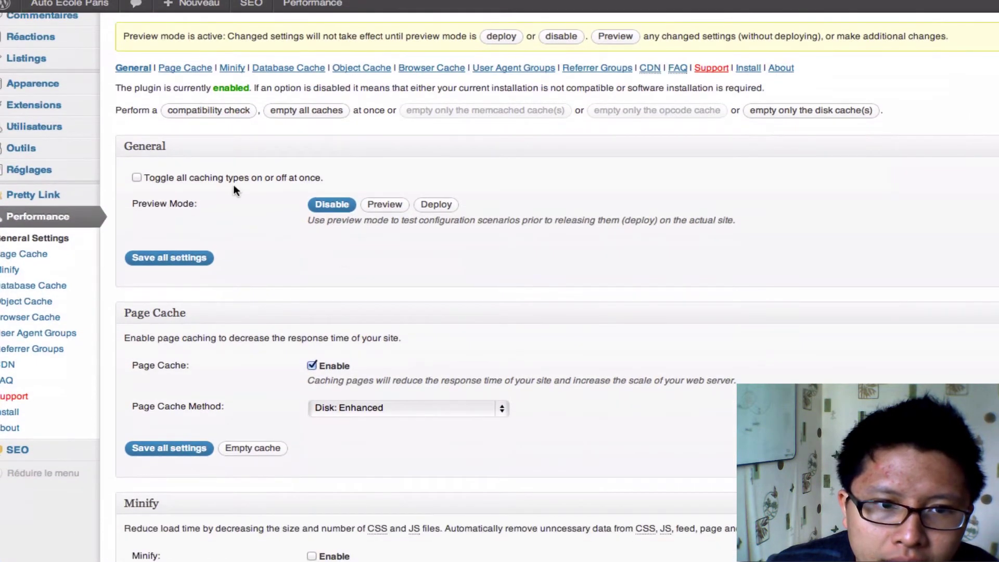
click(137, 177)
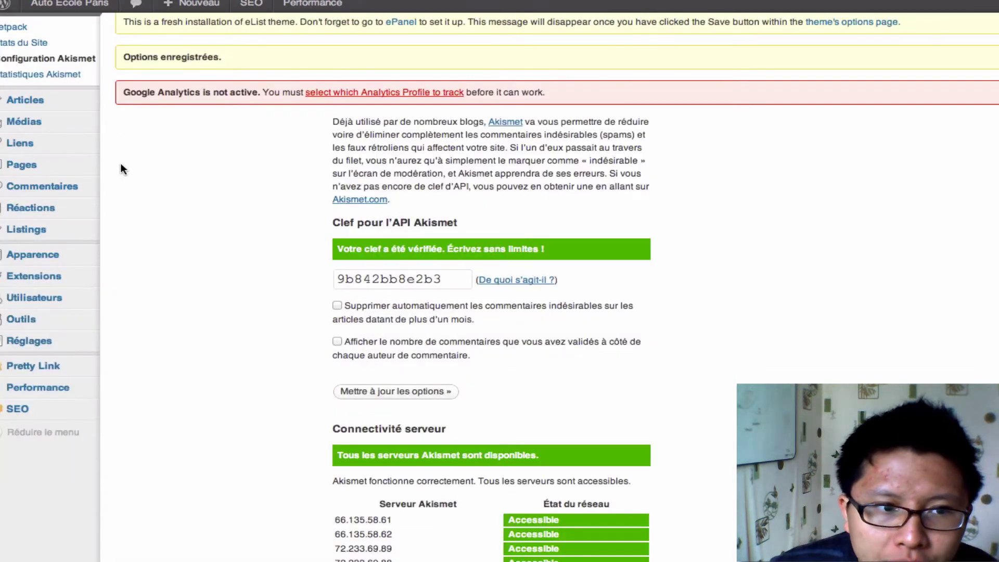
Empty the page cache from the W3 Total Cache general settings and hide the CDN media library export notice.
mouse_move(76, 265)
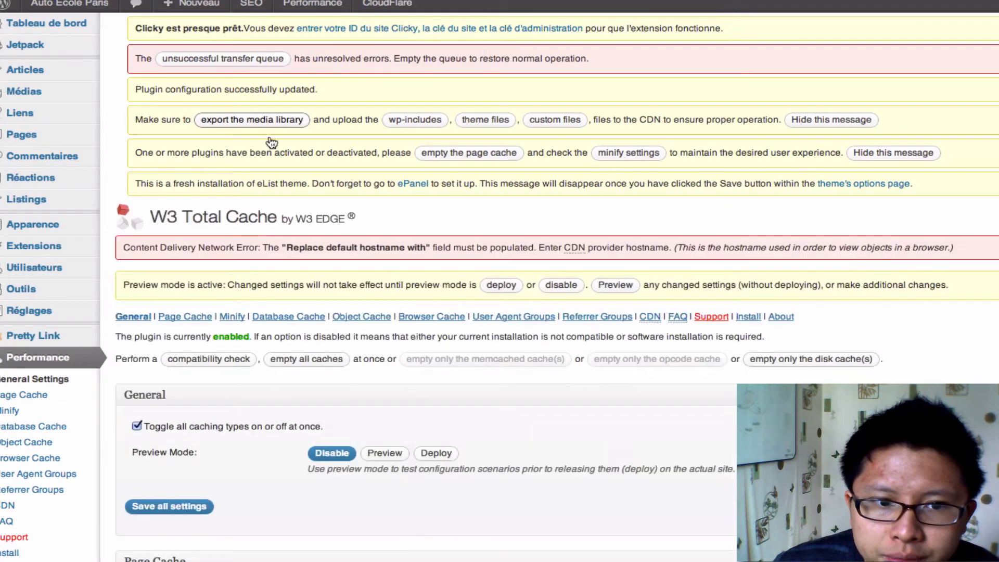
scroll(317, 182, down, 3)
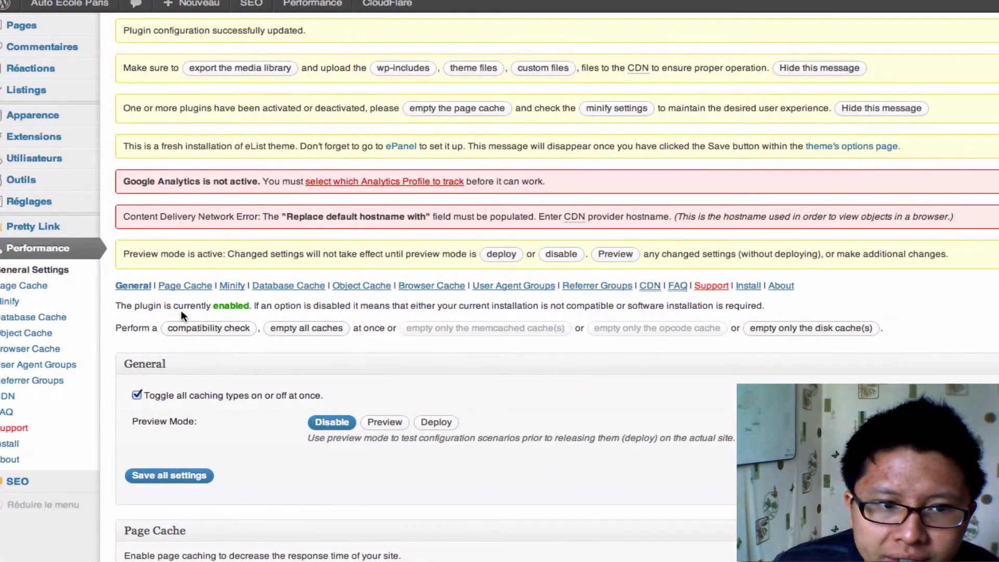
drag(137, 309, 253, 307)
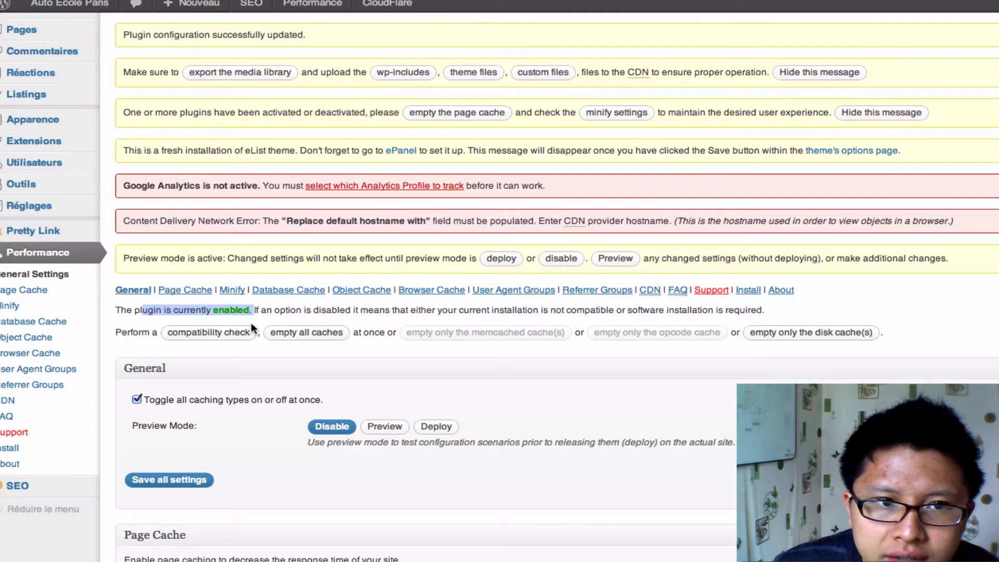
scroll(251, 323, up, 3)
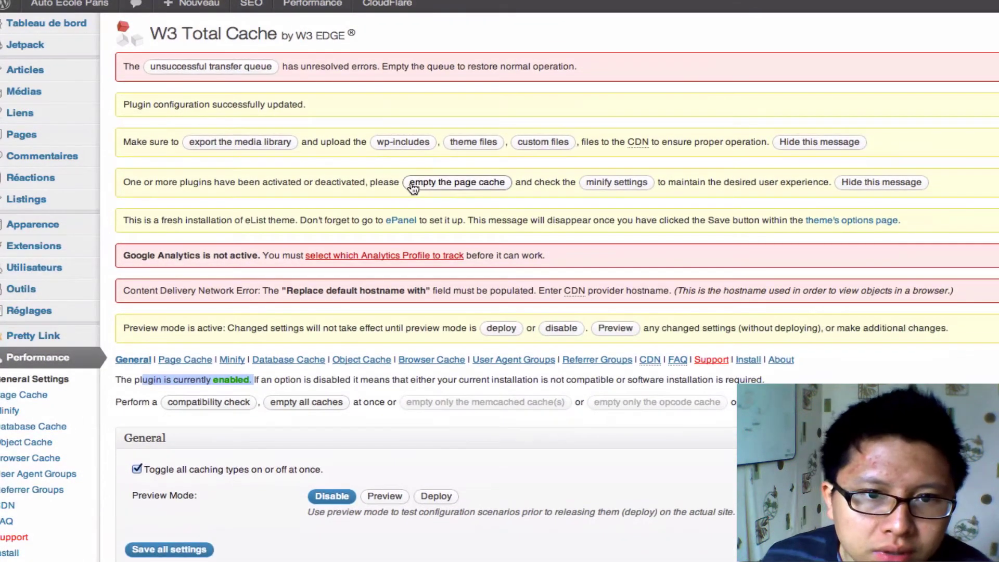
click(458, 183)
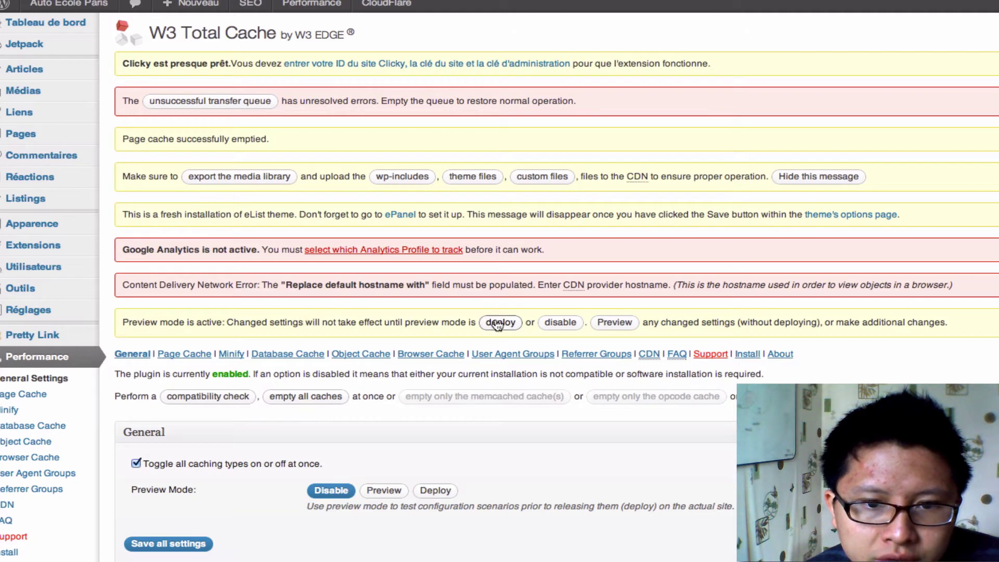
click(500, 324)
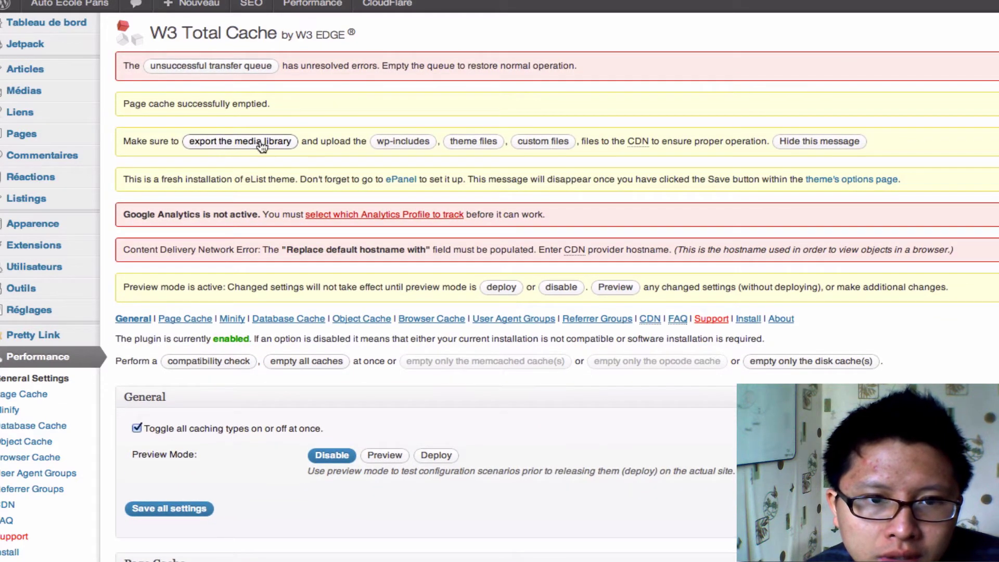
click(823, 149)
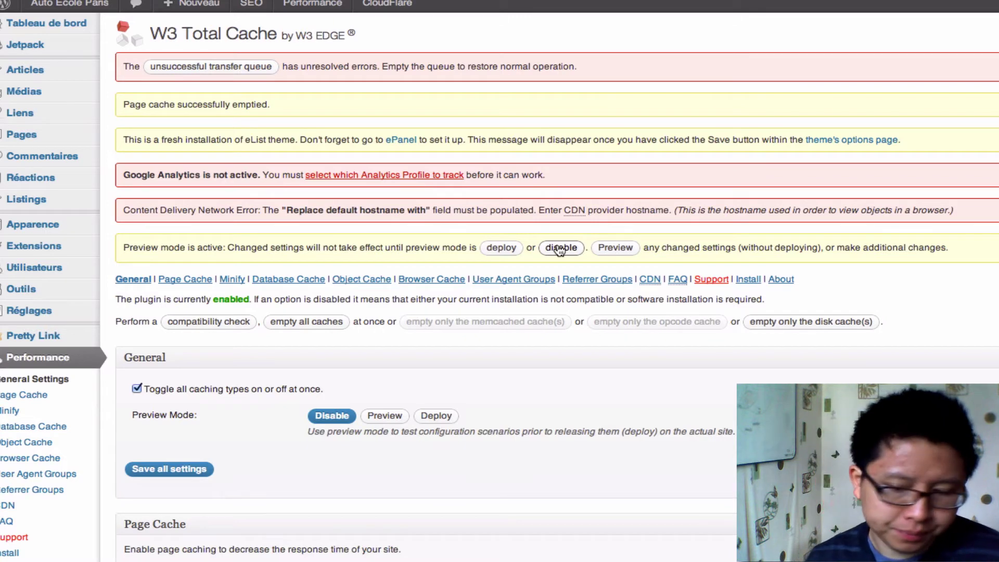
Disable W3 Total Cache's preview mode and empty the minify cache.
click(560, 248)
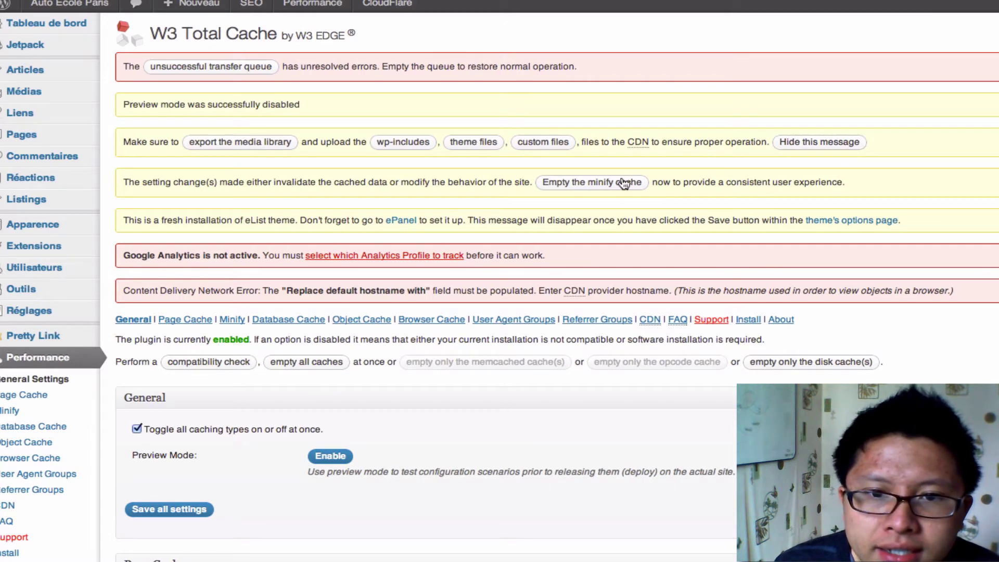
click(602, 183)
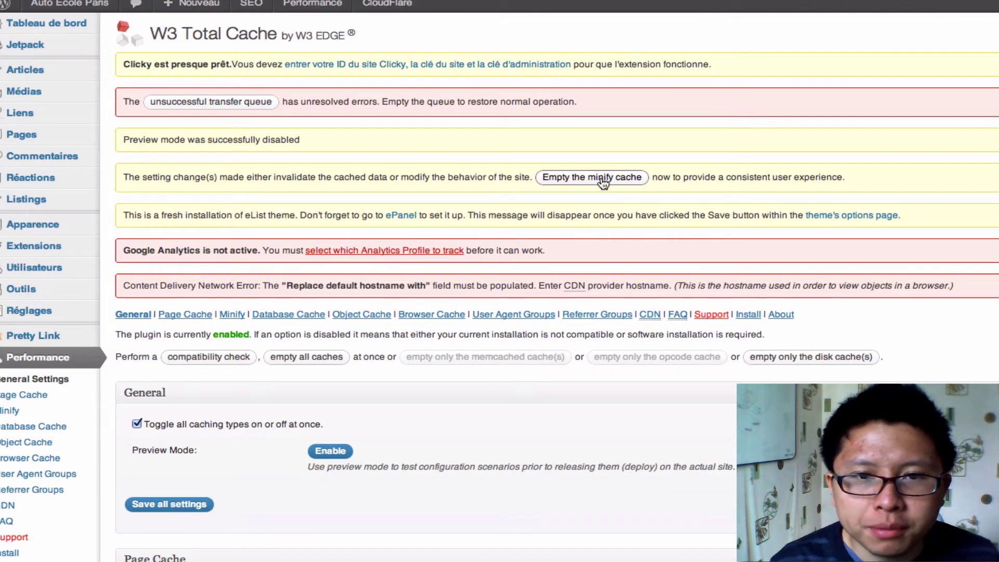
click(603, 184)
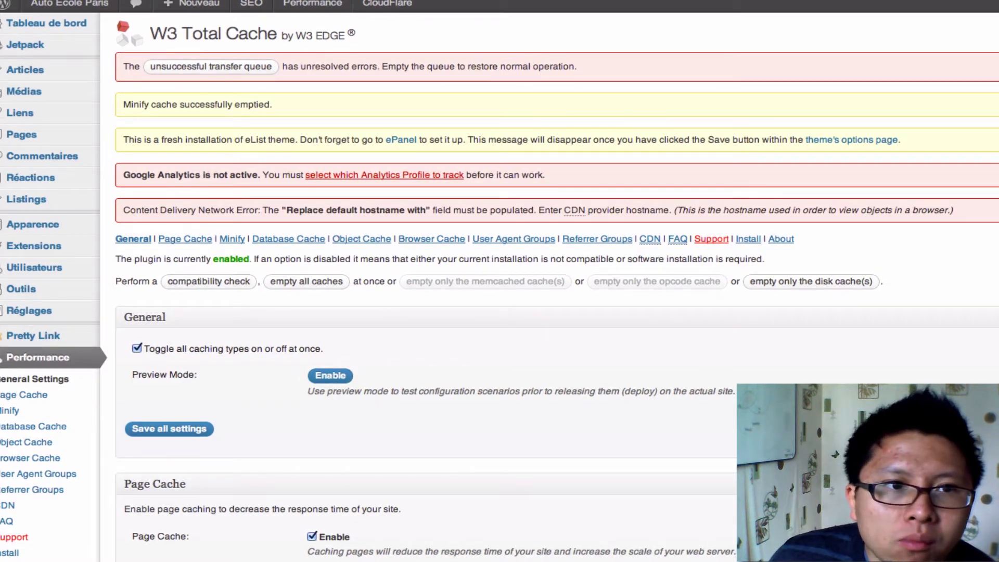
Look through the installed extensions list, from Akismet to WP Smush.it, for plugins that still need configuring.
key(ctrl+Tab)
scroll(456, 287, down, 10)
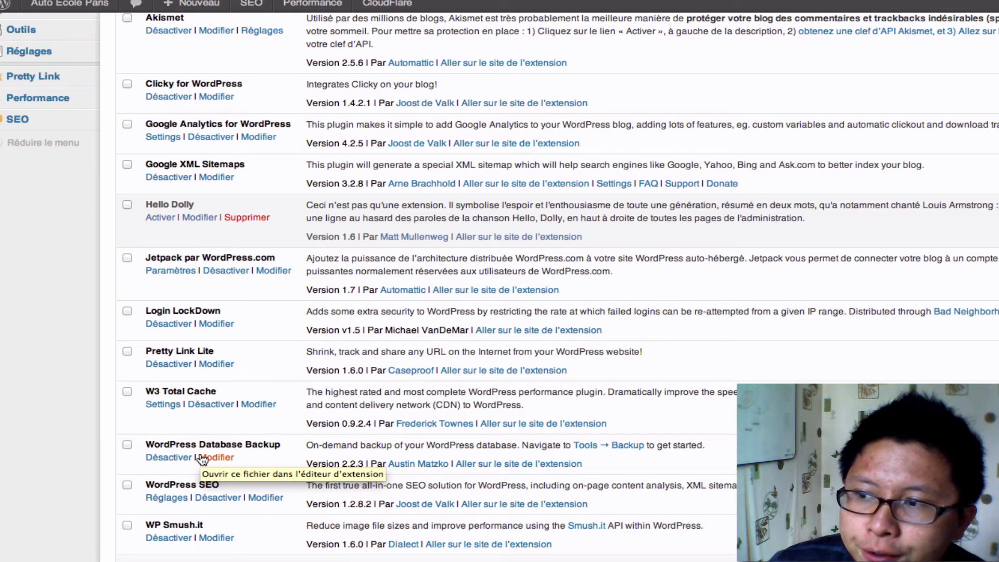
scroll(203, 458, up, 2)
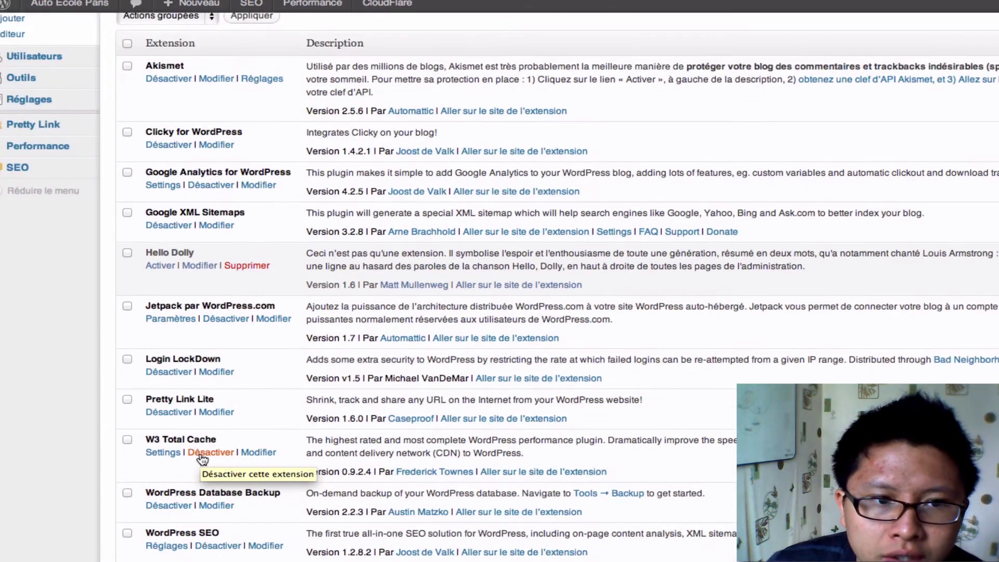
scroll(202, 459, up, 1)
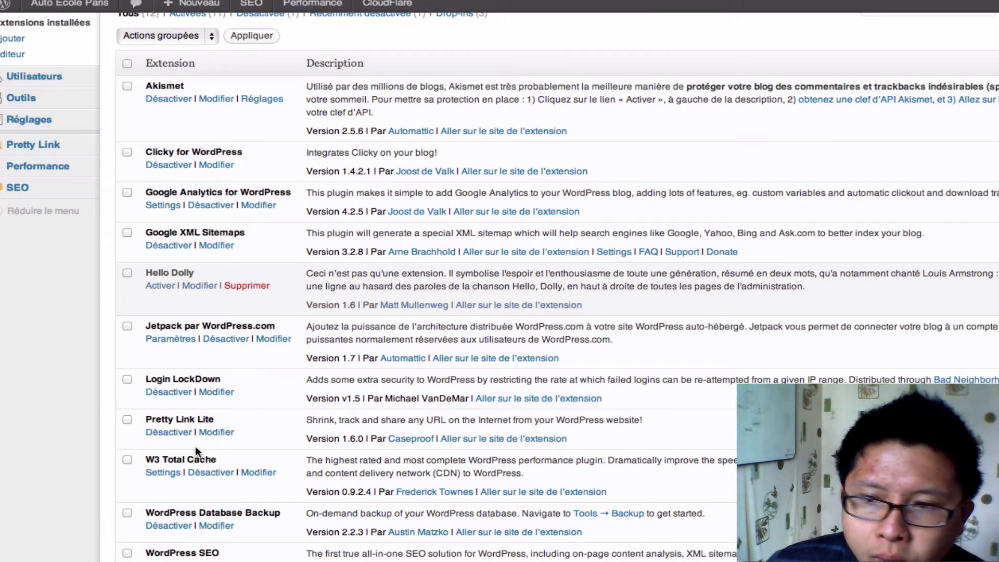
scroll(195, 446, down, 4)
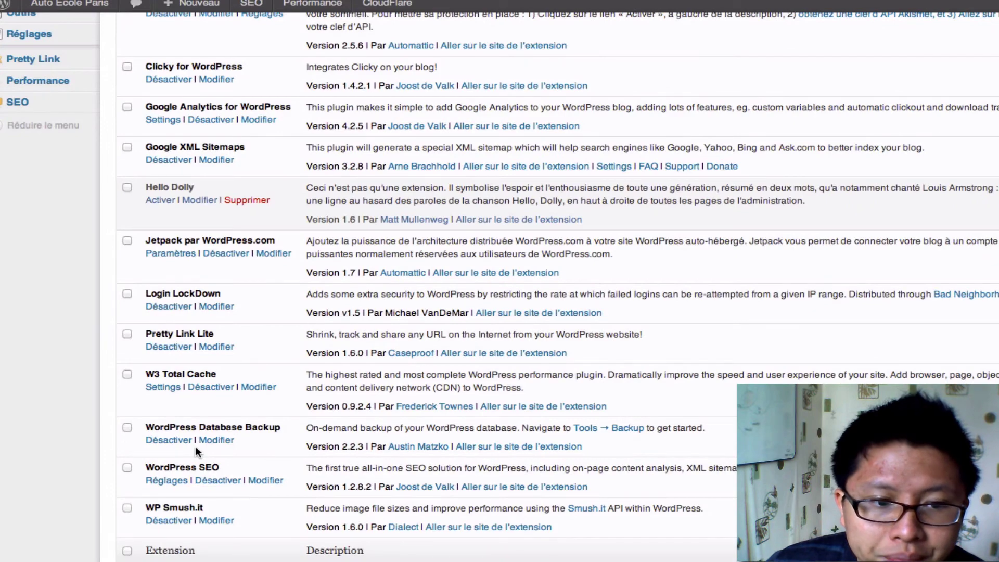
scroll(195, 446, up, 3)
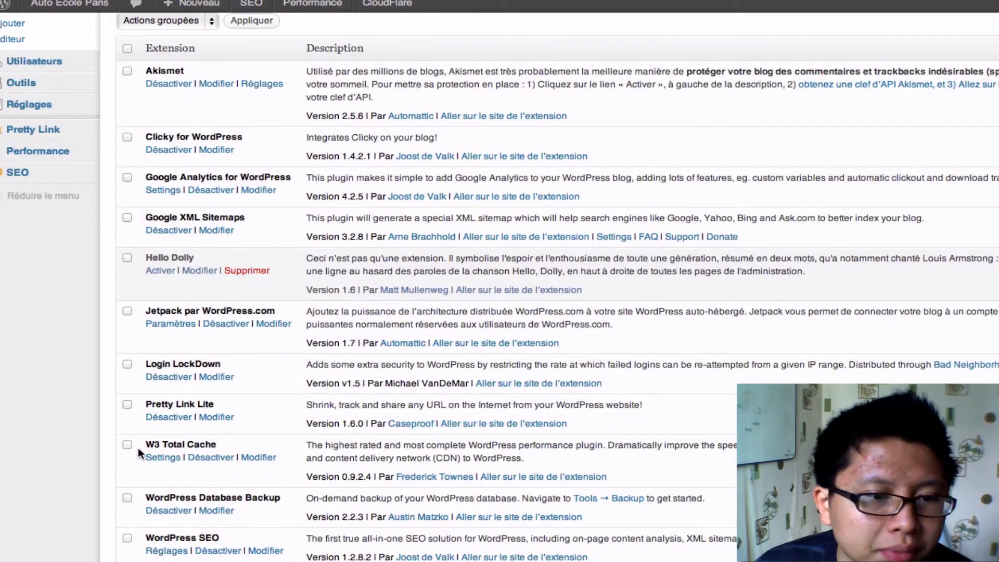
scroll(17, 384, up, 3)
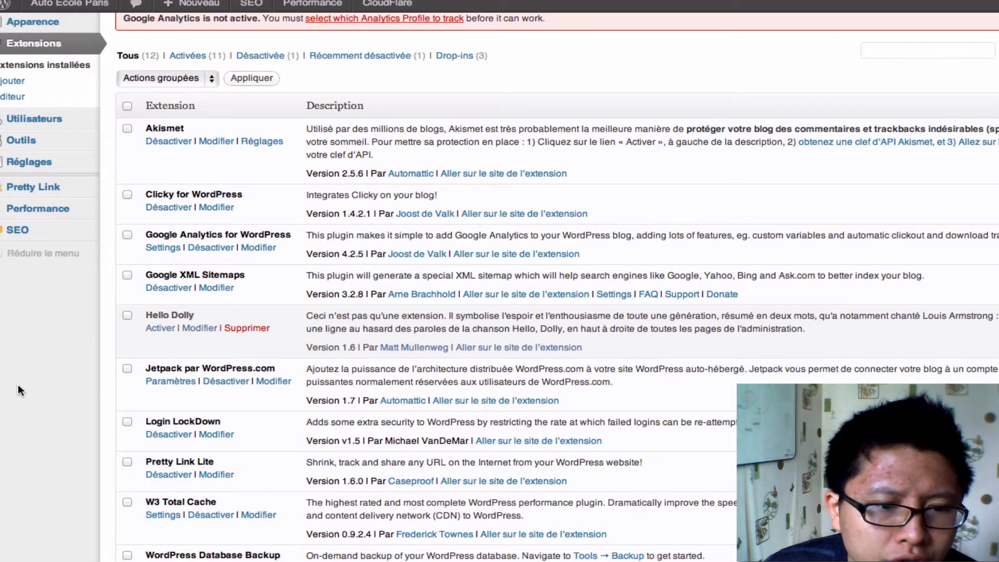
scroll(19, 390, up, 1)
scroll(18, 390, up, 1)
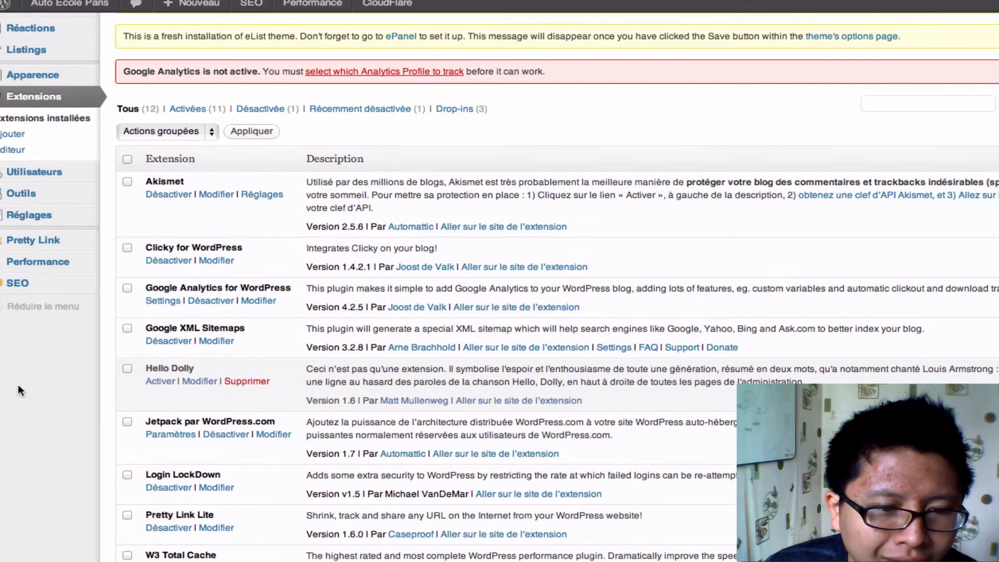
scroll(18, 390, up, 3)
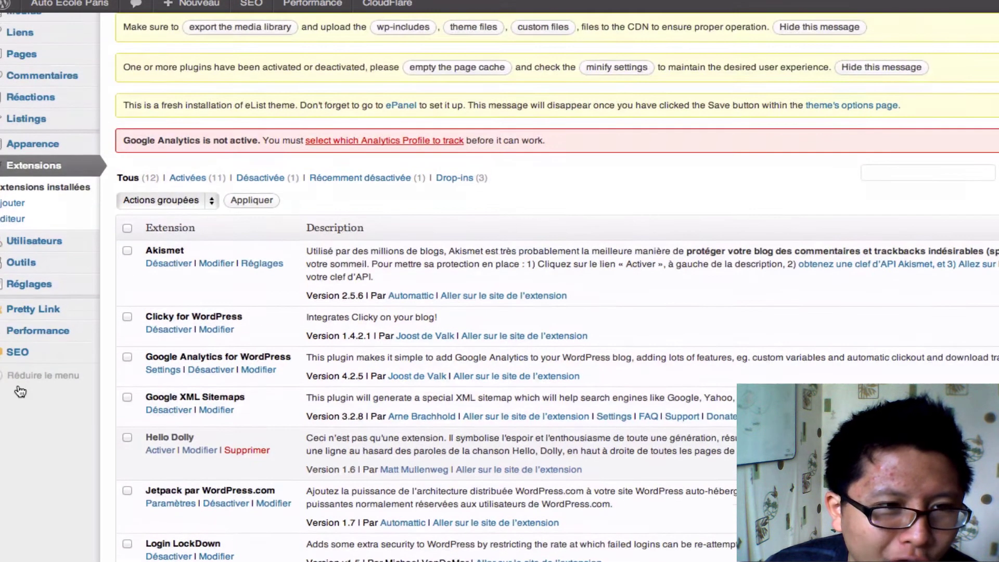
scroll(19, 390, down, 5)
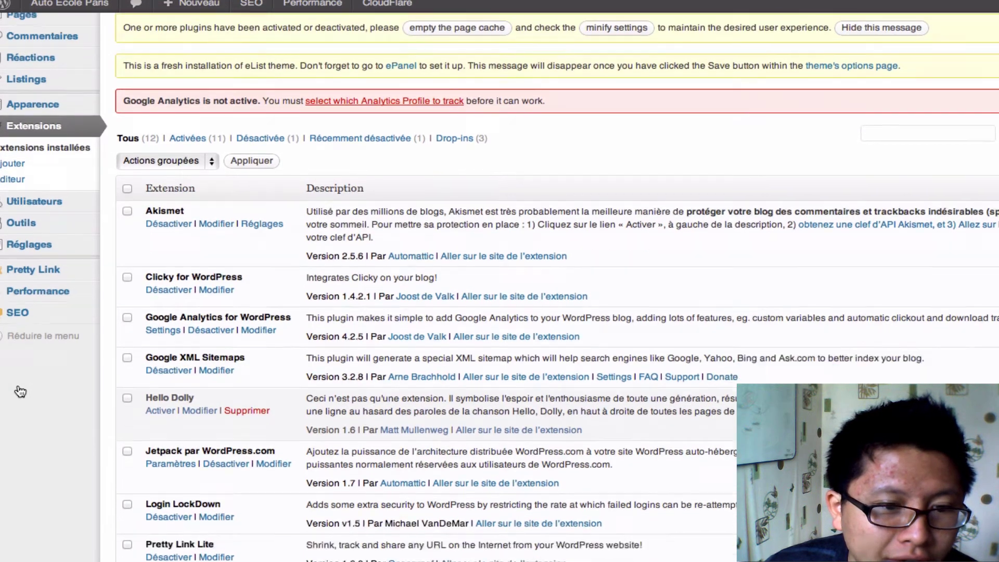
scroll(18, 390, up, 5)
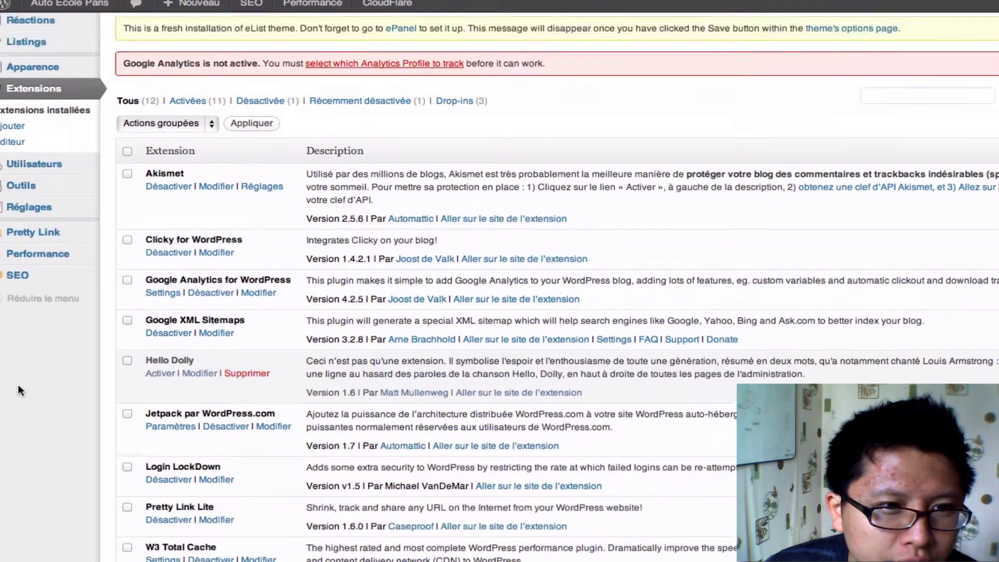
Find the WordPress Database Backup settings in the administration area and open the Backup page.
mouse_move(69, 257)
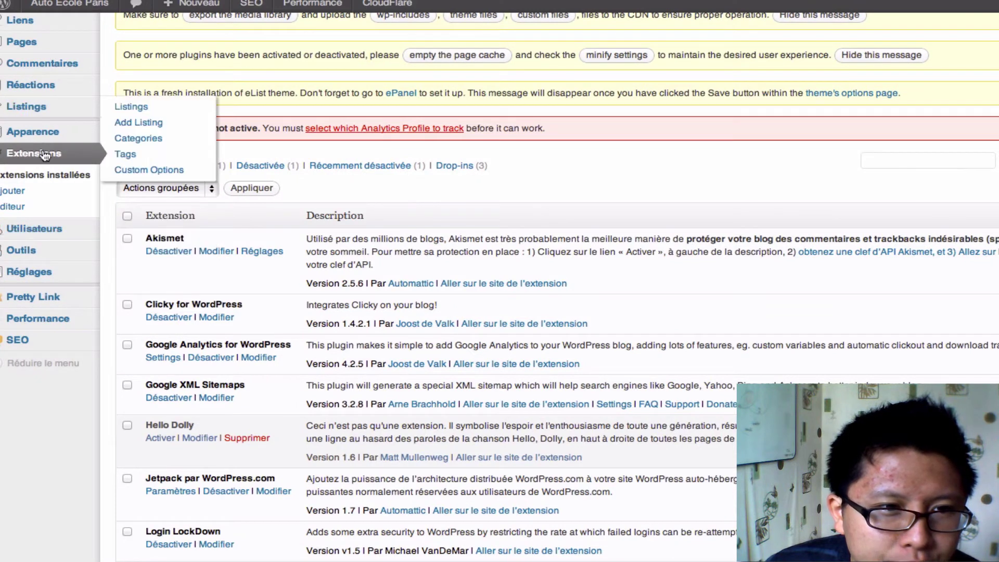
mouse_move(59, 137)
scroll(59, 137, up, 1)
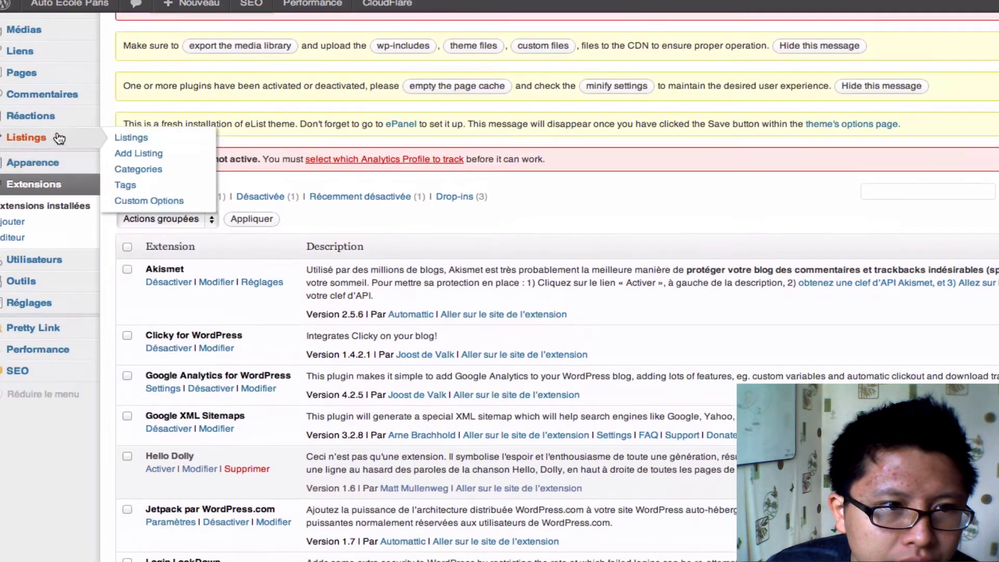
mouse_move(42, 268)
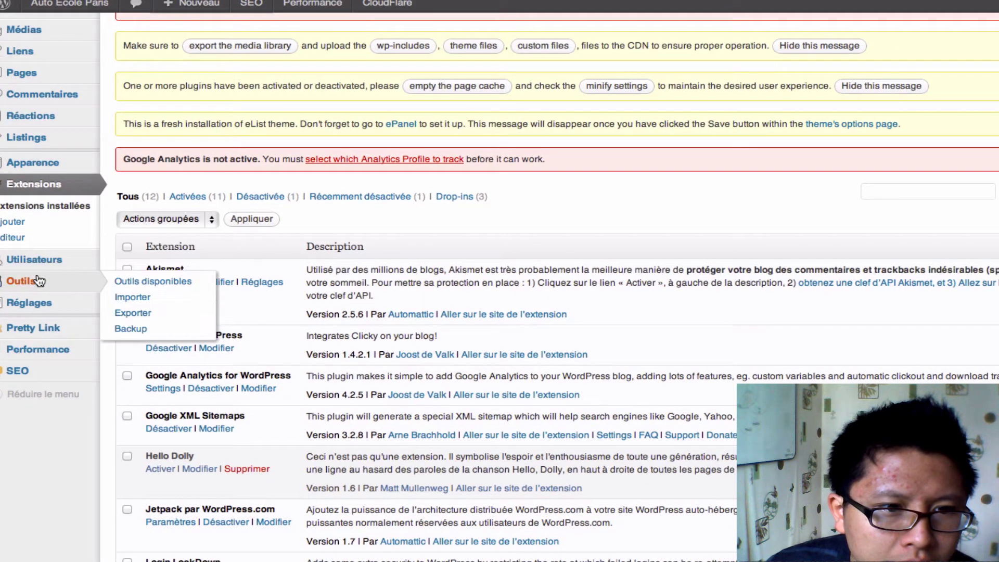
mouse_move(36, 303)
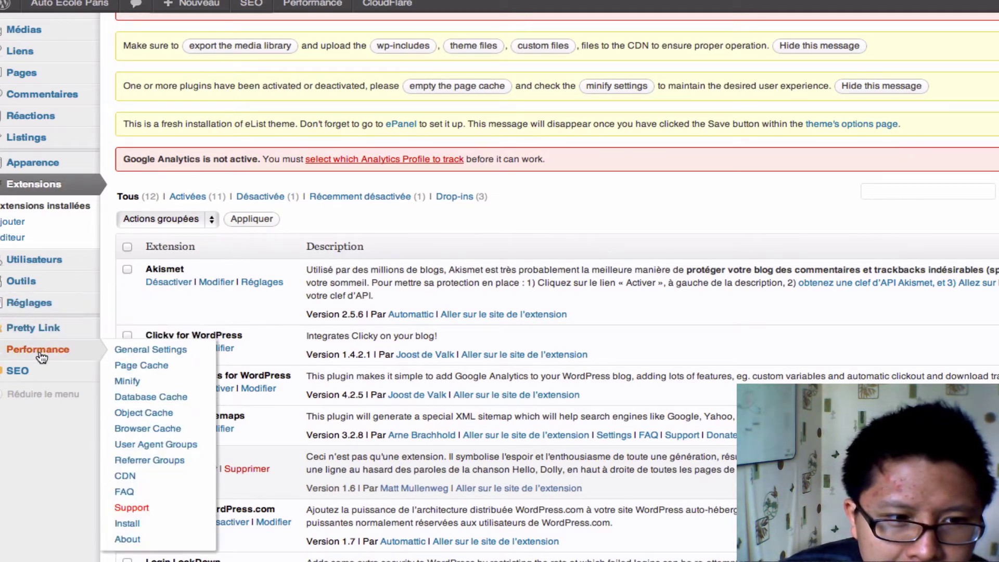
scroll(52, 224, up, 2)
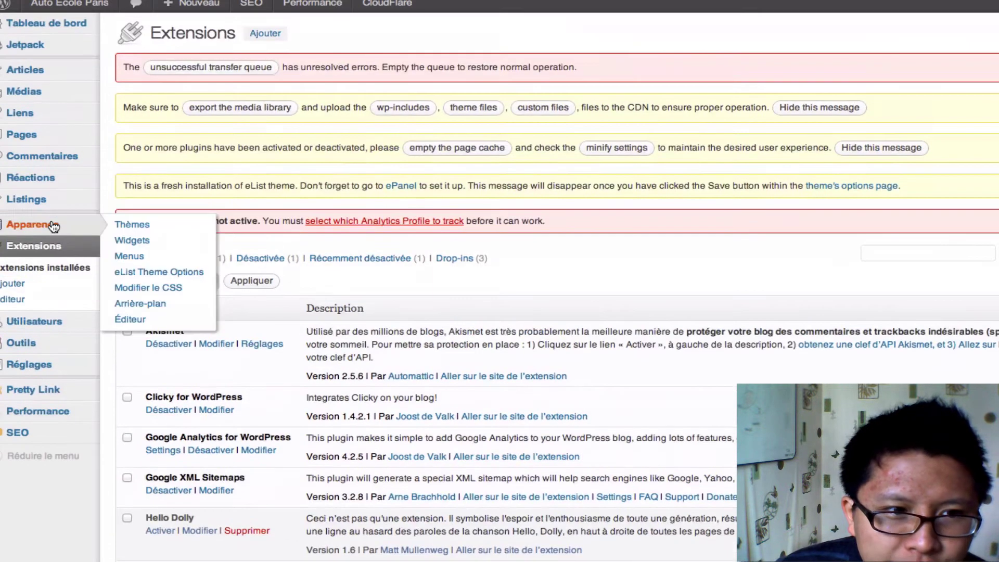
mouse_move(55, 204)
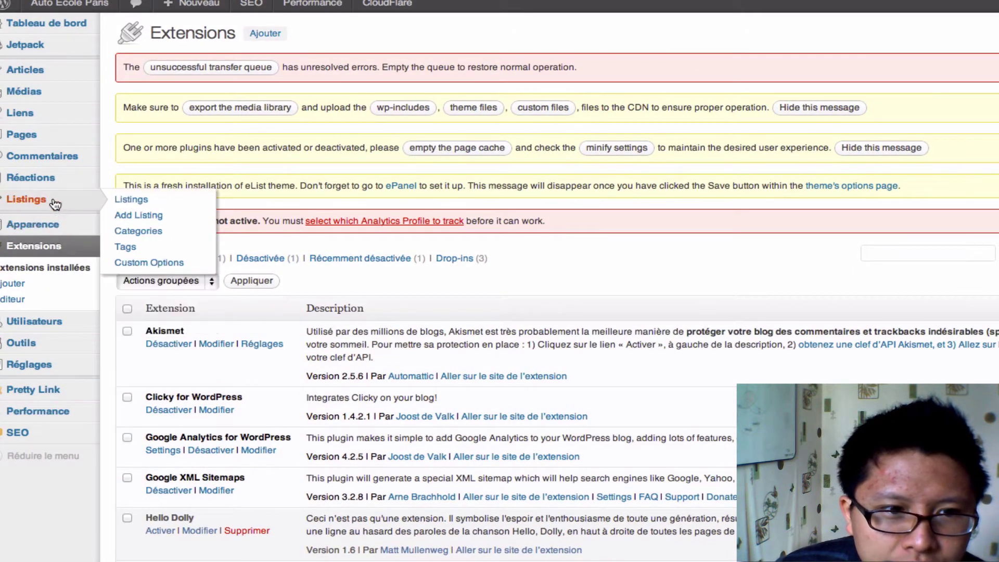
mouse_move(56, 345)
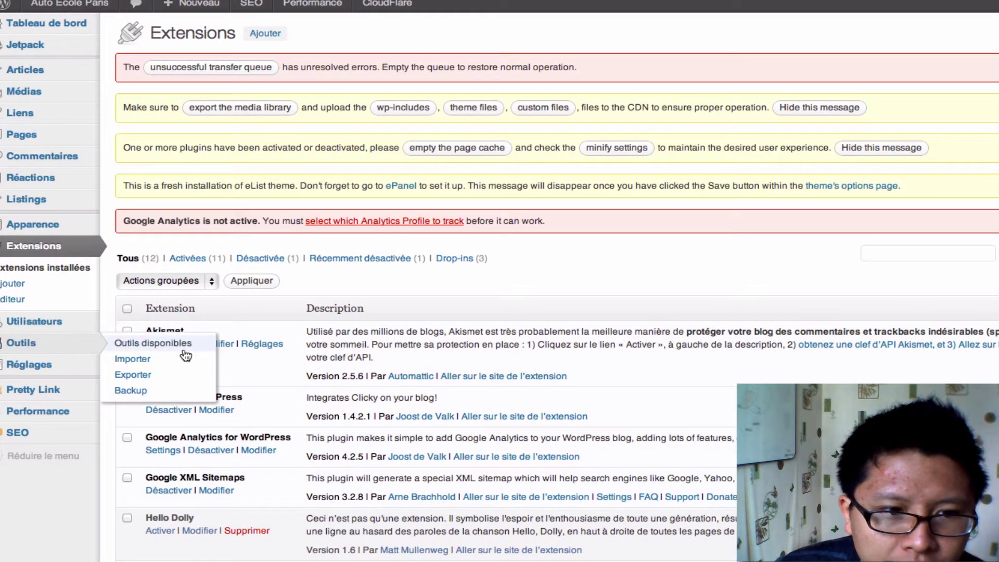
click(131, 391)
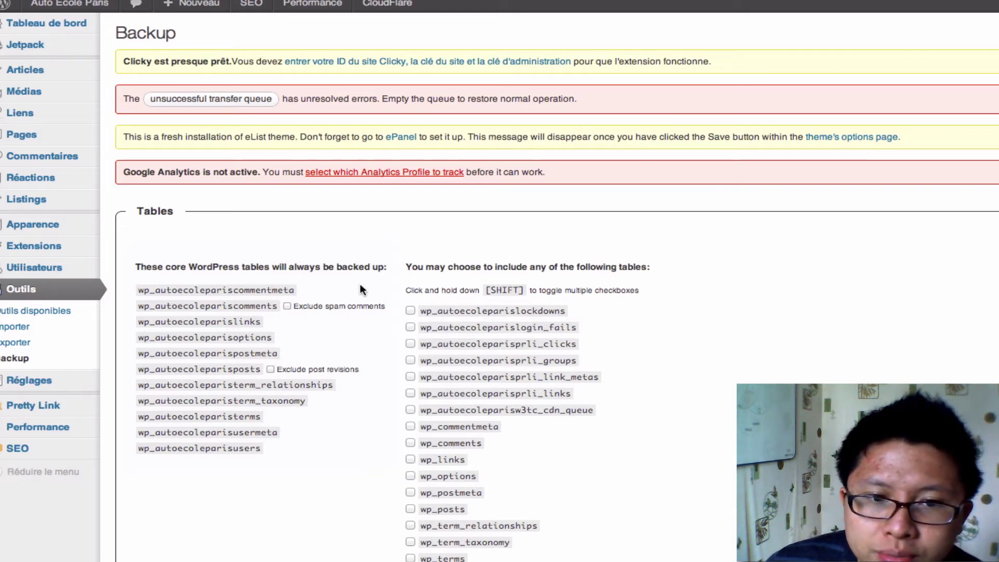
Review the tables available for backup and choose emailing as the delivery method for the backup file.
scroll(363, 290, down, 5)
scroll(360, 286, down, 10)
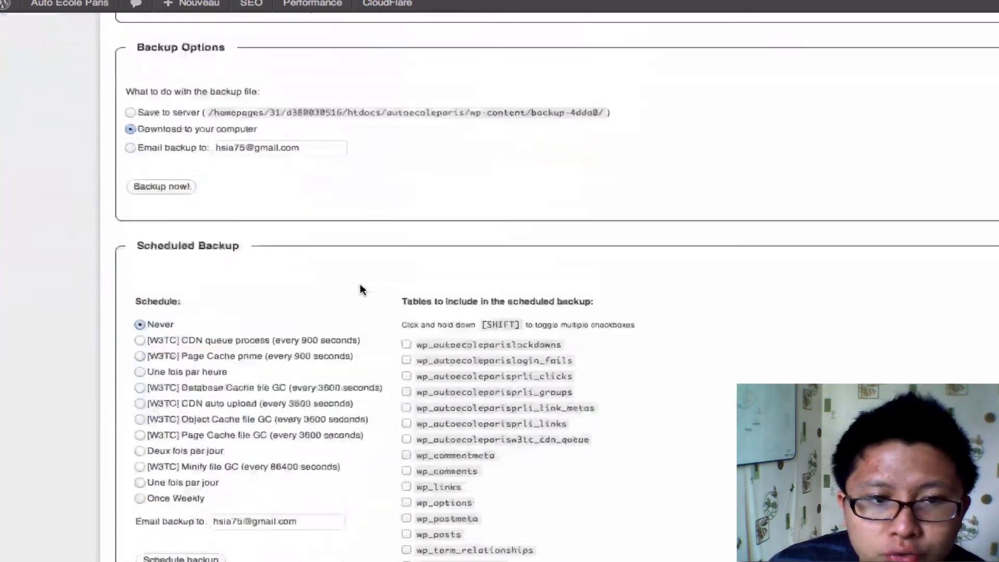
scroll(363, 290, up, 4)
scroll(363, 290, up, 10)
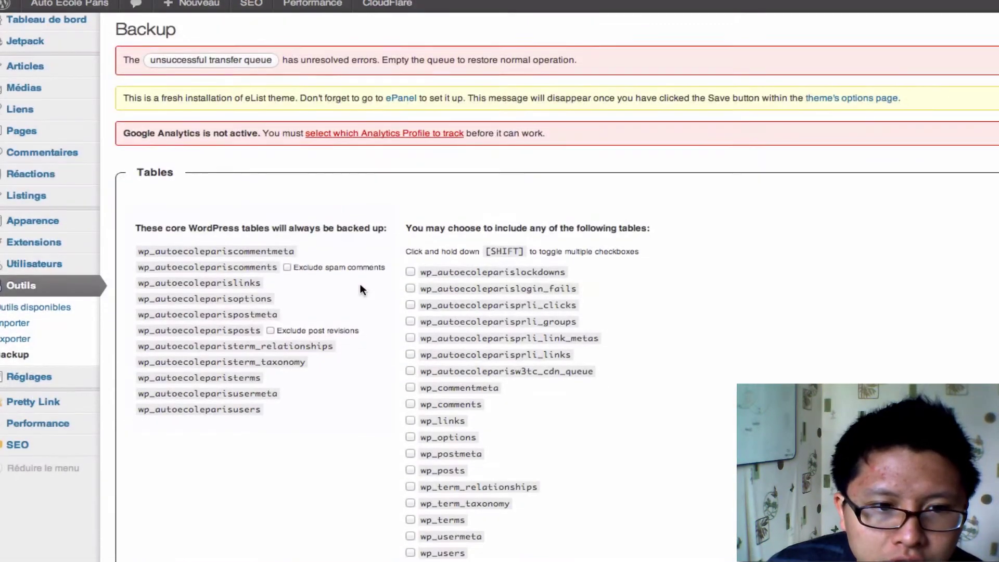
scroll(363, 290, down, 7)
scroll(363, 290, up, 8)
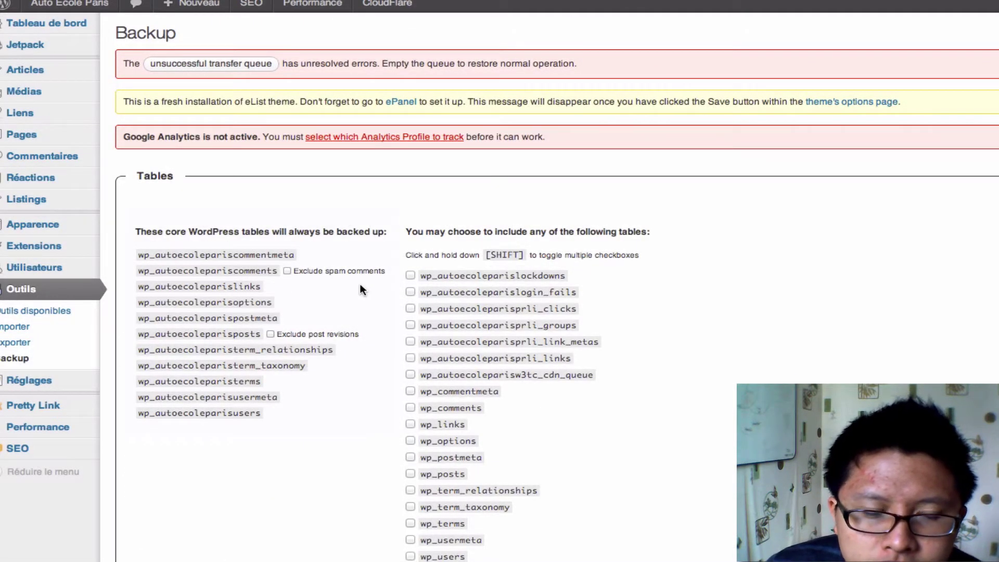
scroll(361, 288, down, 10)
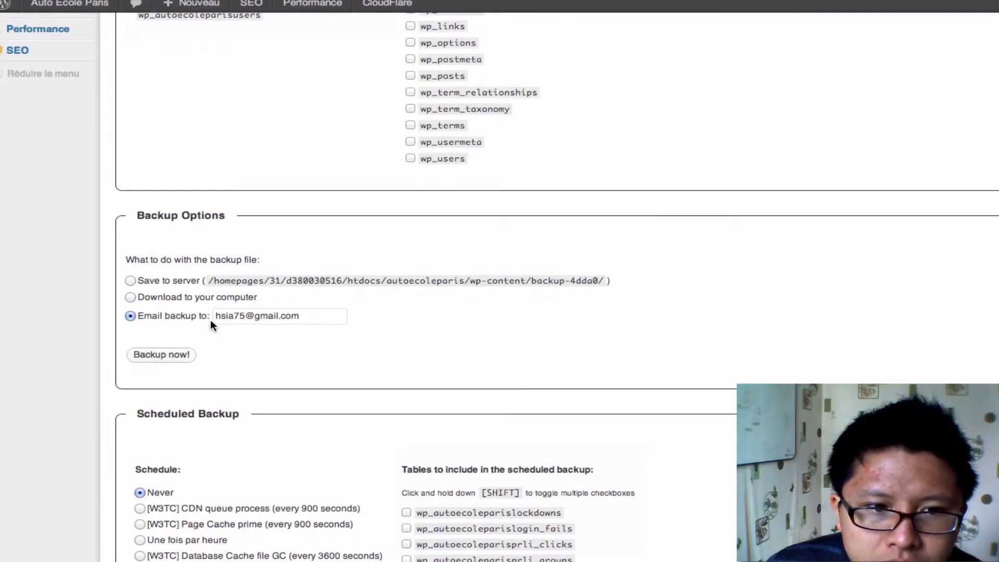
Set the scheduled database backup to Once Weekly and save the schedule.
scroll(165, 312, down, 6)
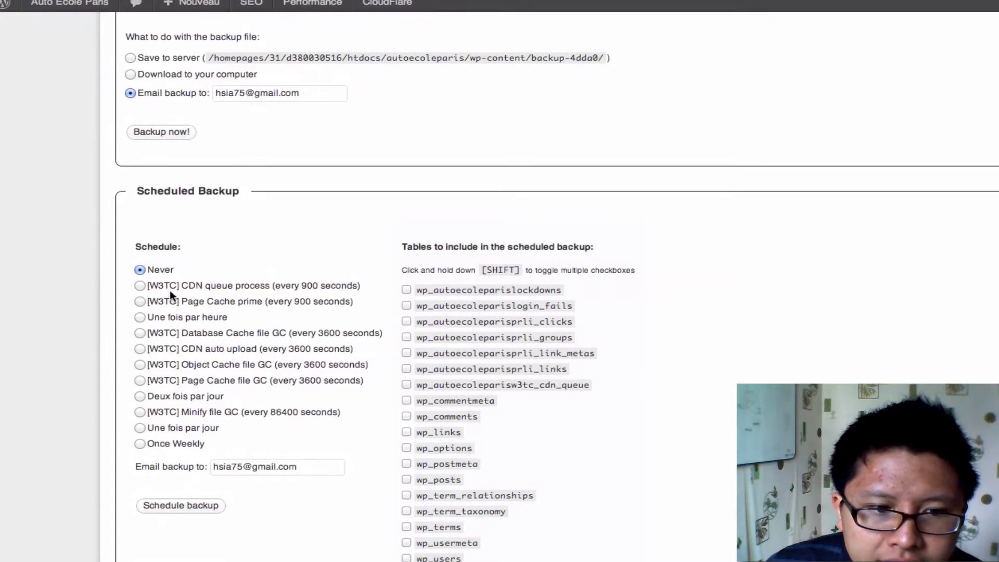
click(140, 443)
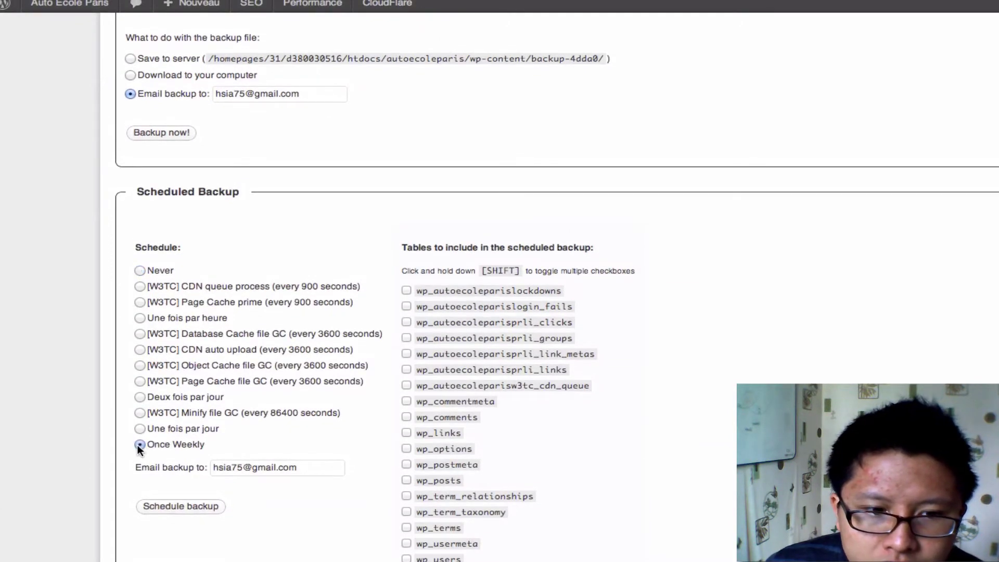
click(178, 508)
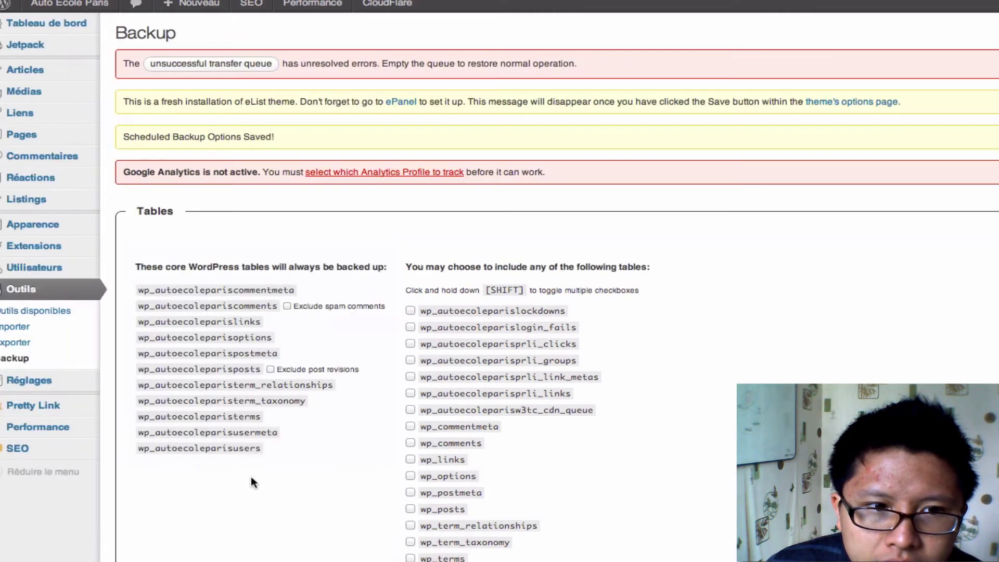
Review the backup options and the saved weekly schedule on the Backup page.
scroll(257, 452, down, 10)
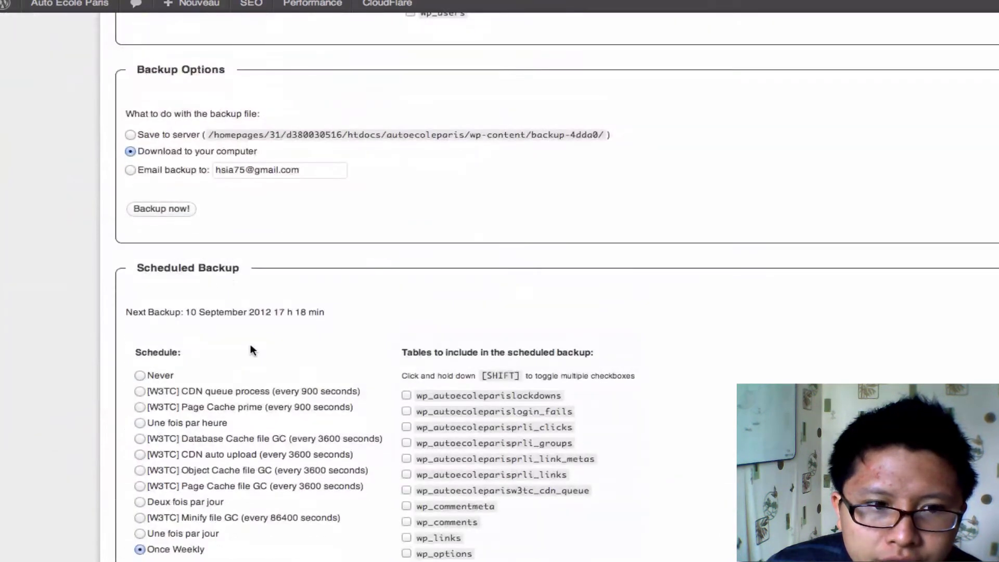
scroll(232, 249, down, 5)
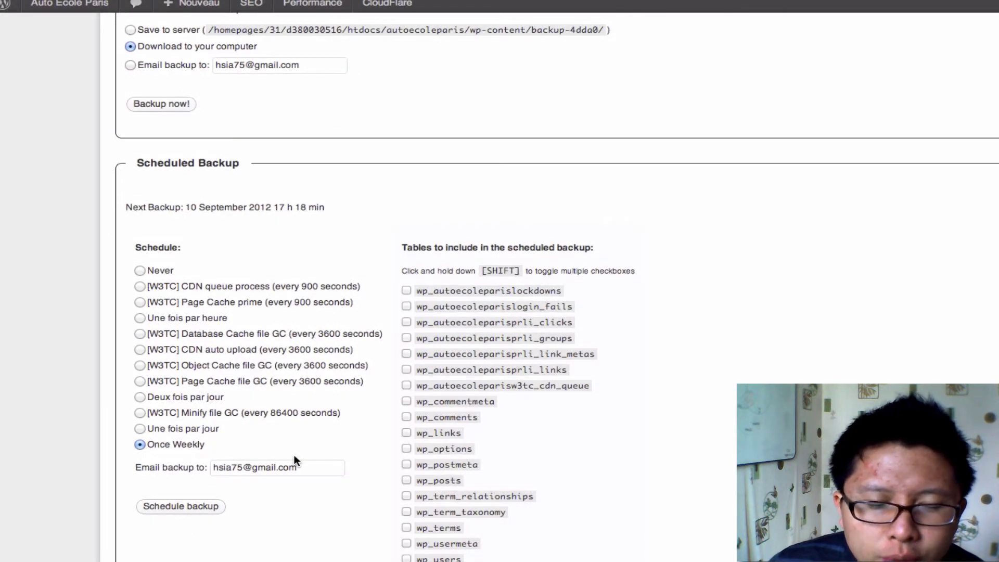
scroll(295, 456, up, 15)
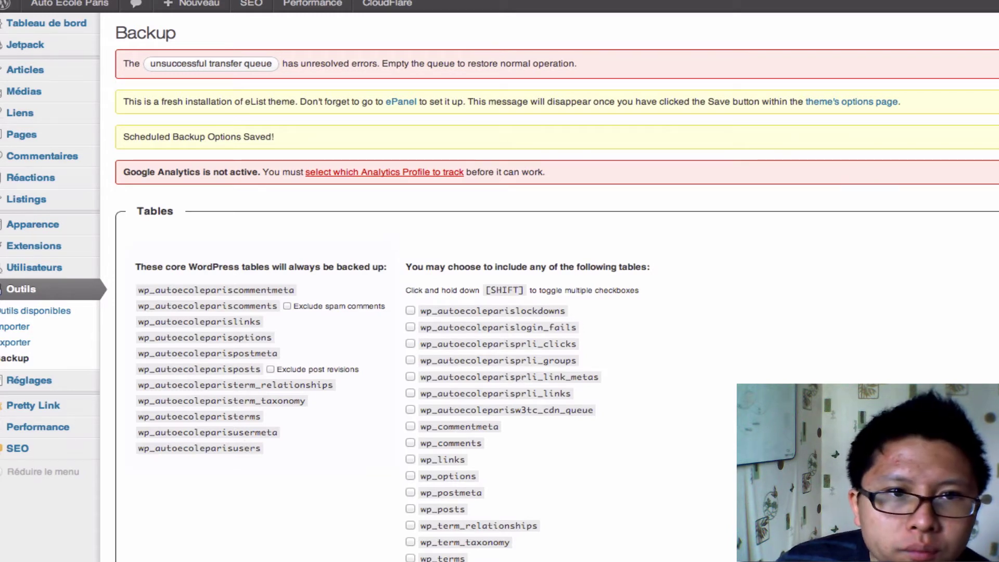
Return to the W3 Total Cache page, open the installed extensions list and check which plugins still need configuring, down to WP Smush.it.
key(ctrl+Tab)
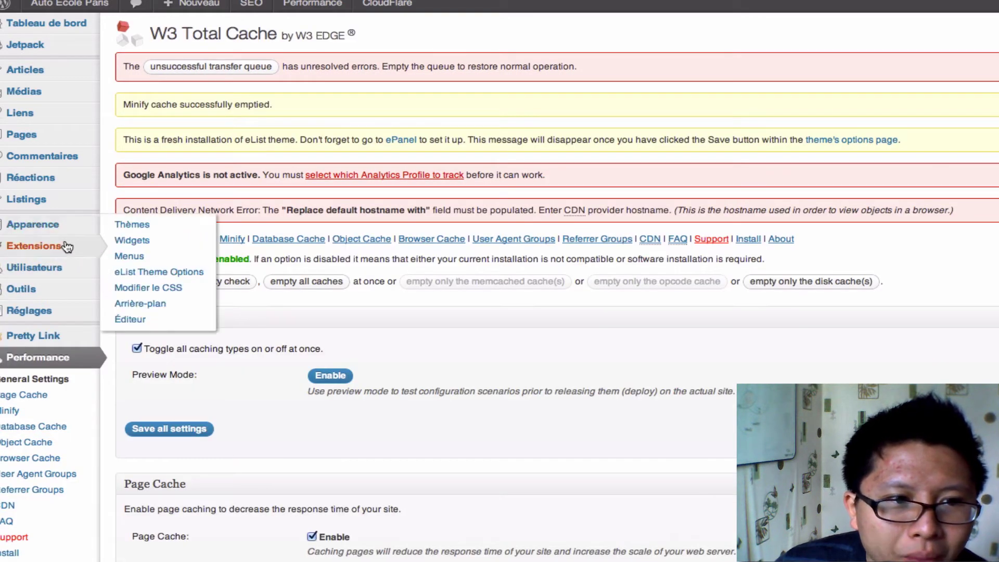
mouse_move(67, 246)
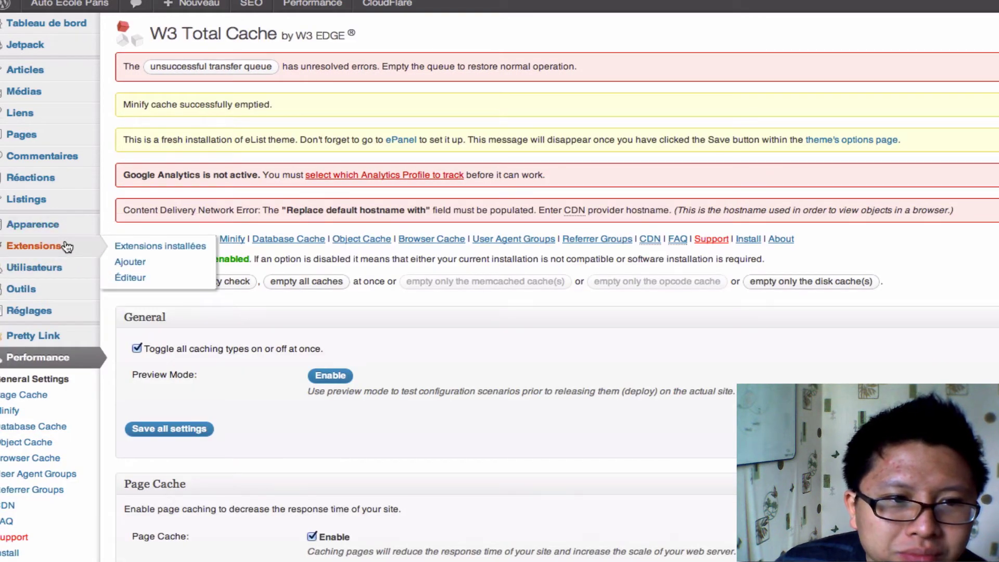
click(158, 255)
scroll(401, 266, down, 6)
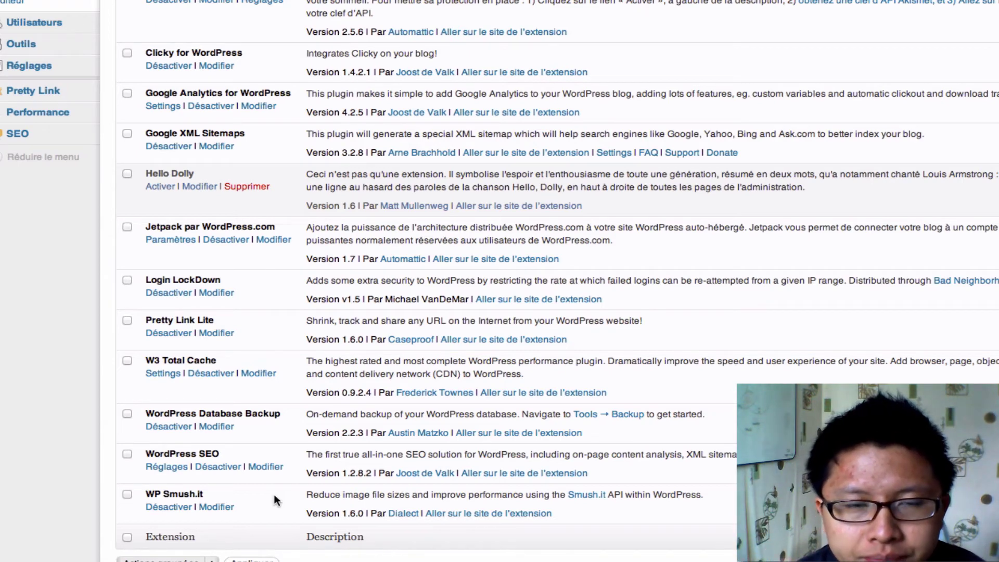
scroll(274, 494, down, 2)
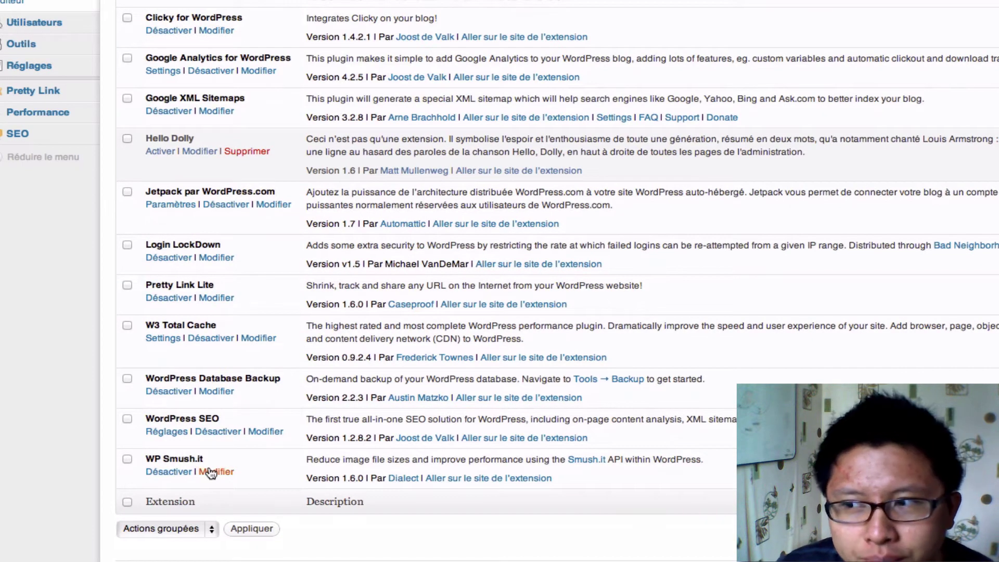
scroll(196, 451, up, 10)
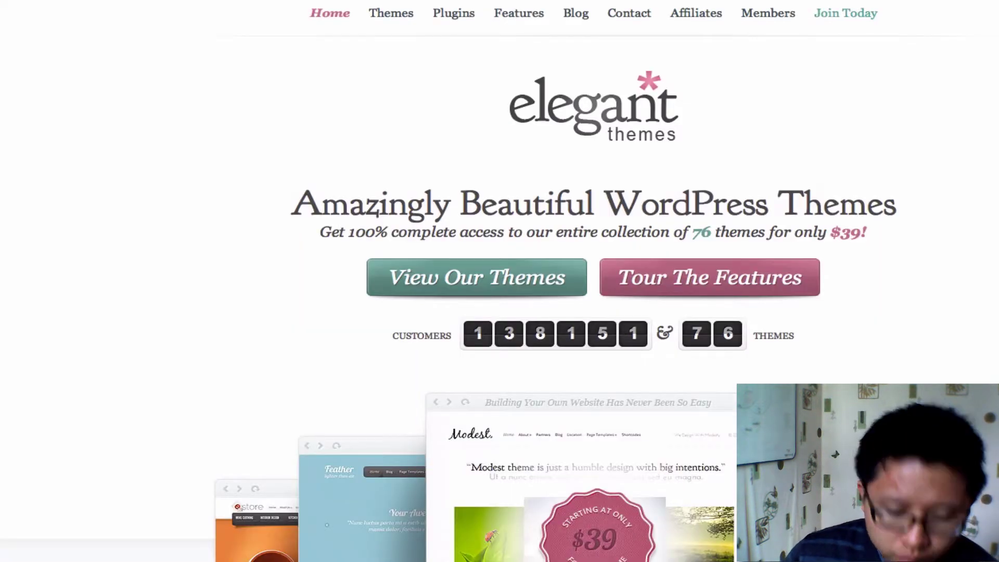
Search Google for Google Analytics, open its official French website and access the Google Analytics account.
text(google analyr-t)
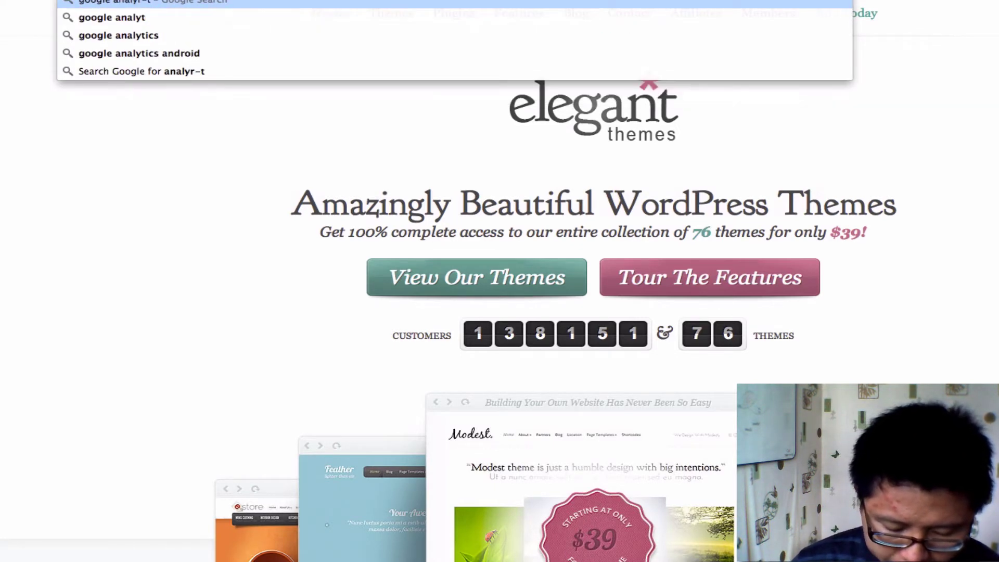
text(ics)
key(Return)
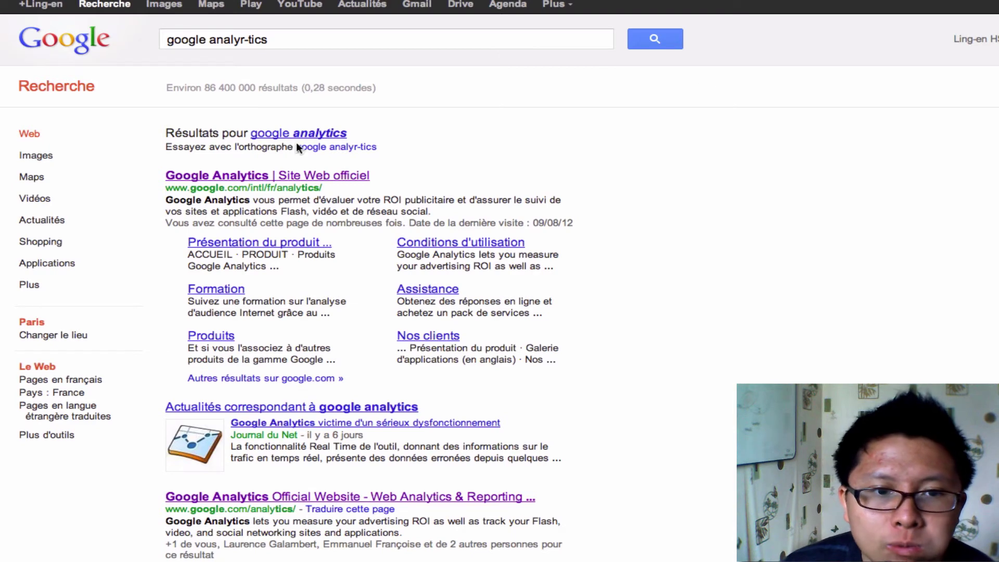
click(264, 177)
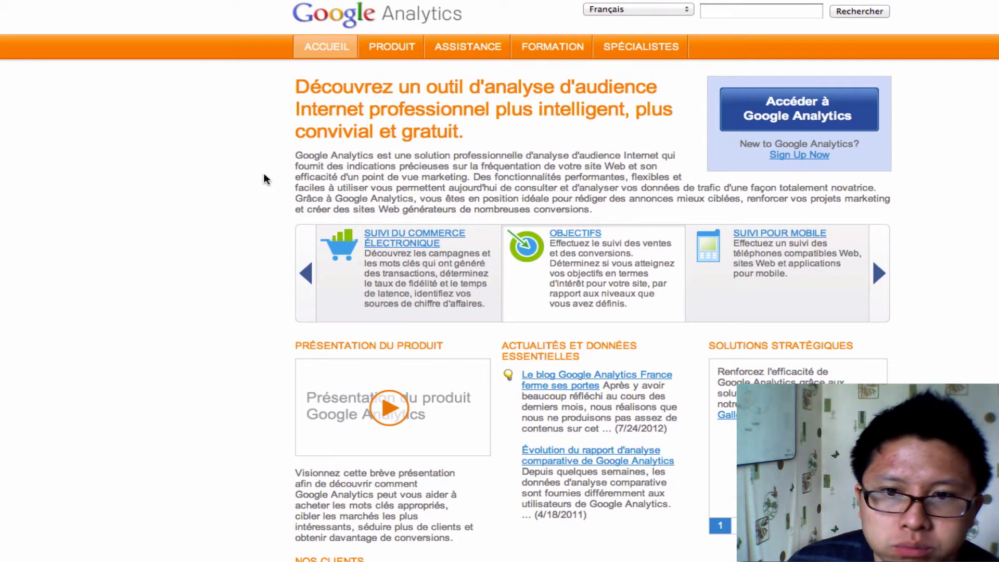
click(794, 112)
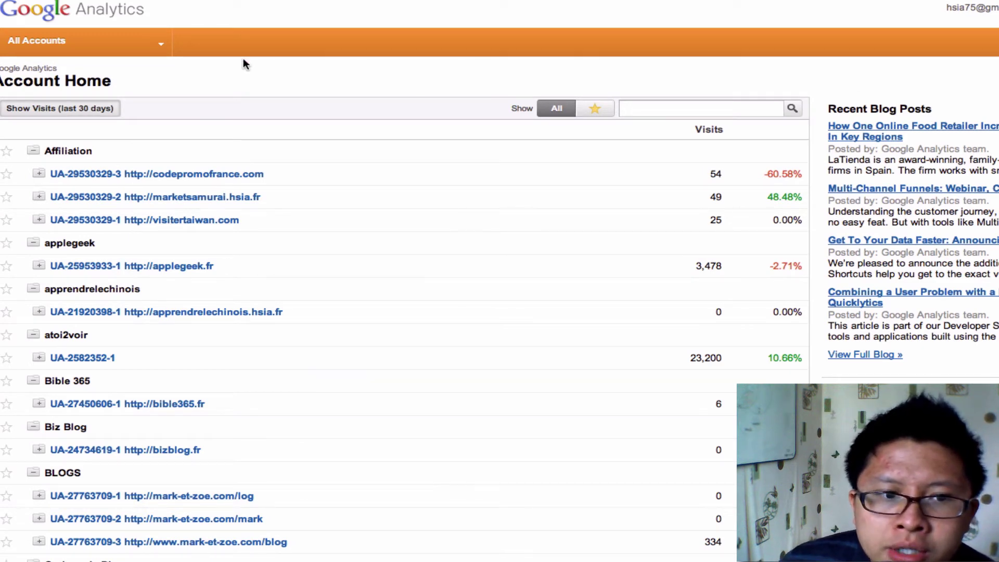
Look through the websites and accounts listed on the Google Analytics Account Home page.
scroll(244, 60, down, 12)
scroll(244, 65, down, 6)
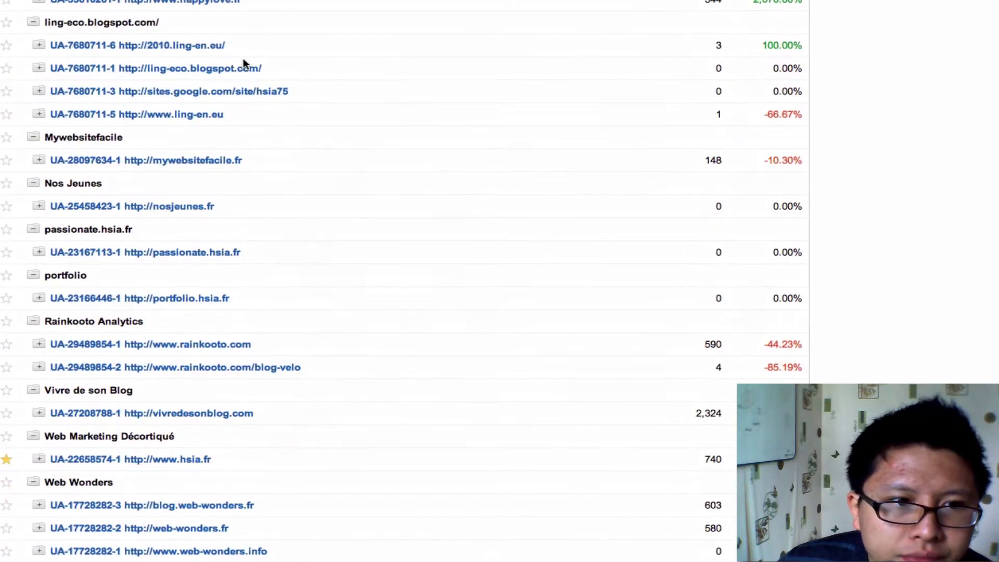
scroll(215, 191, up, 4)
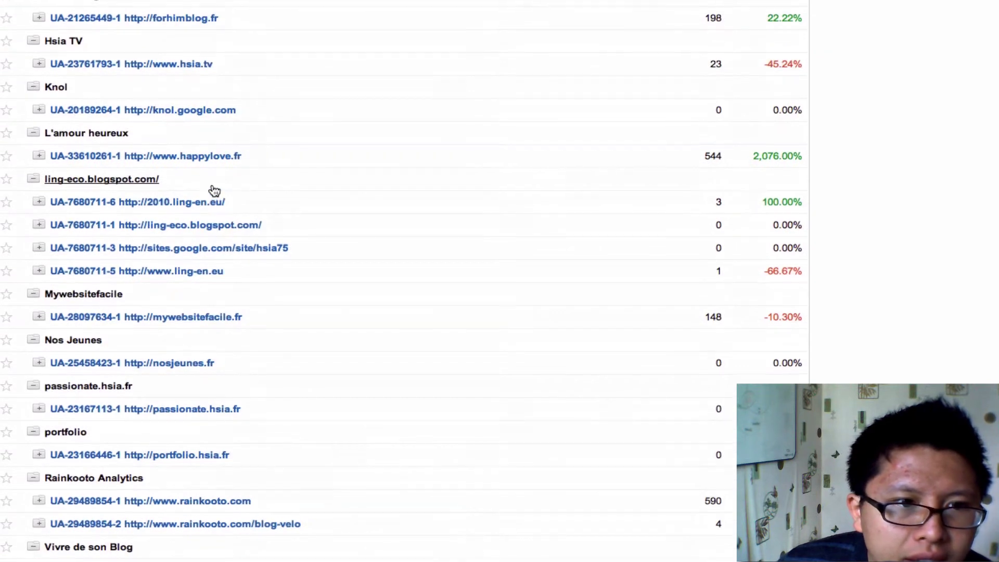
Open the account administration page that lists all Google Analytics accounts.
scroll(214, 191, up, 4)
scroll(214, 191, up, 13)
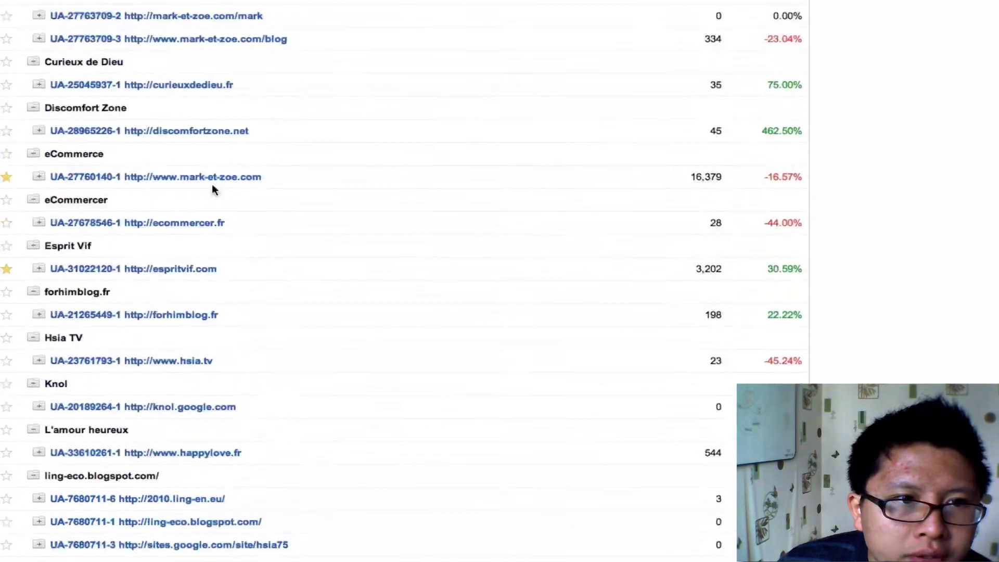
scroll(215, 191, up, 4)
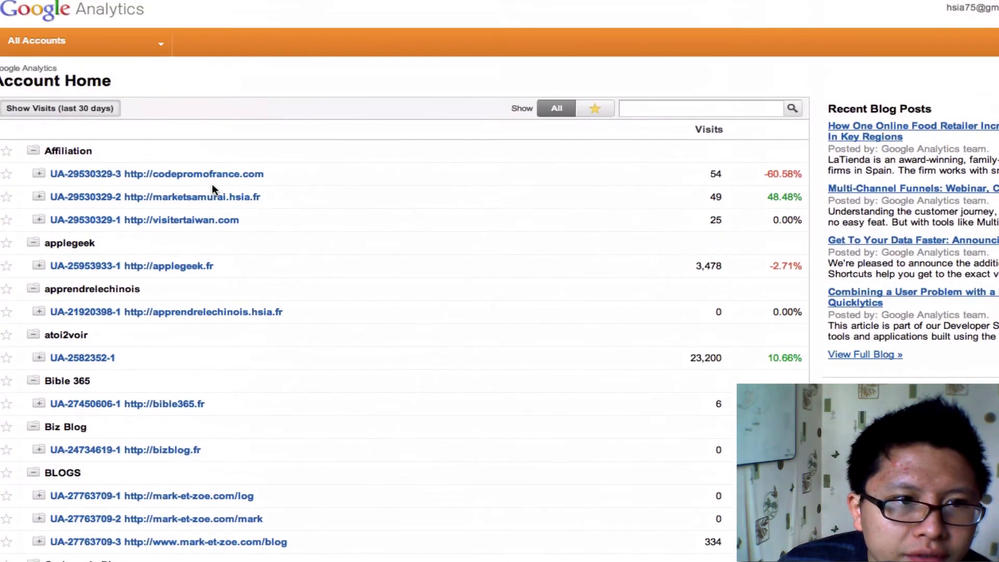
click(146, 44)
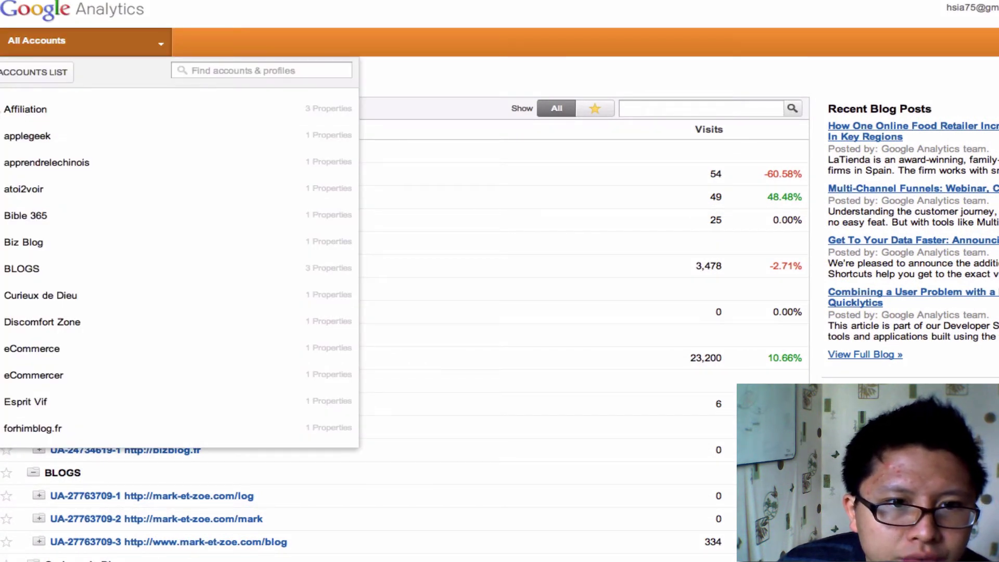
click(25, 109)
click(21, 109)
click(18, 110)
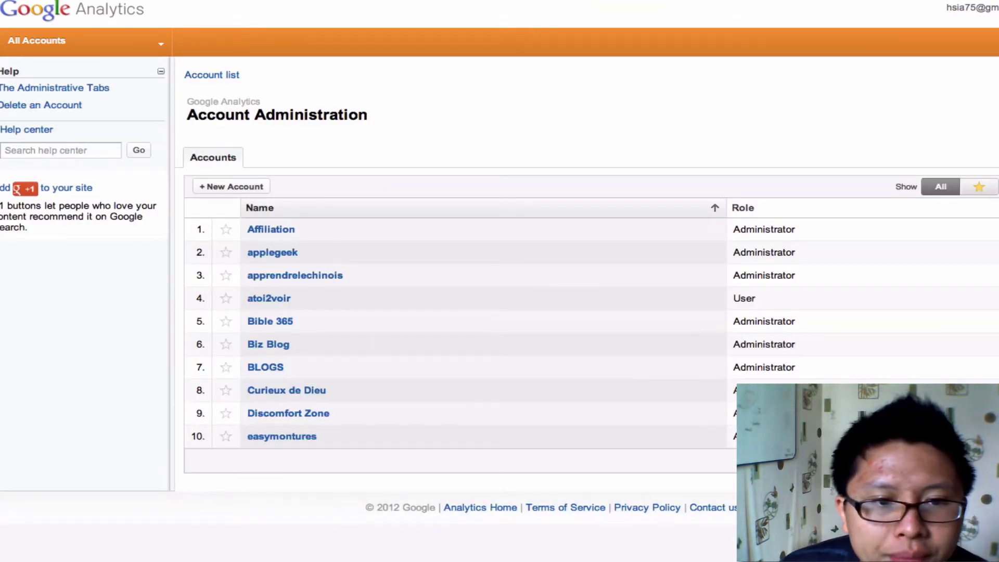
Open the Affiliation account from the account administration list.
click(257, 188)
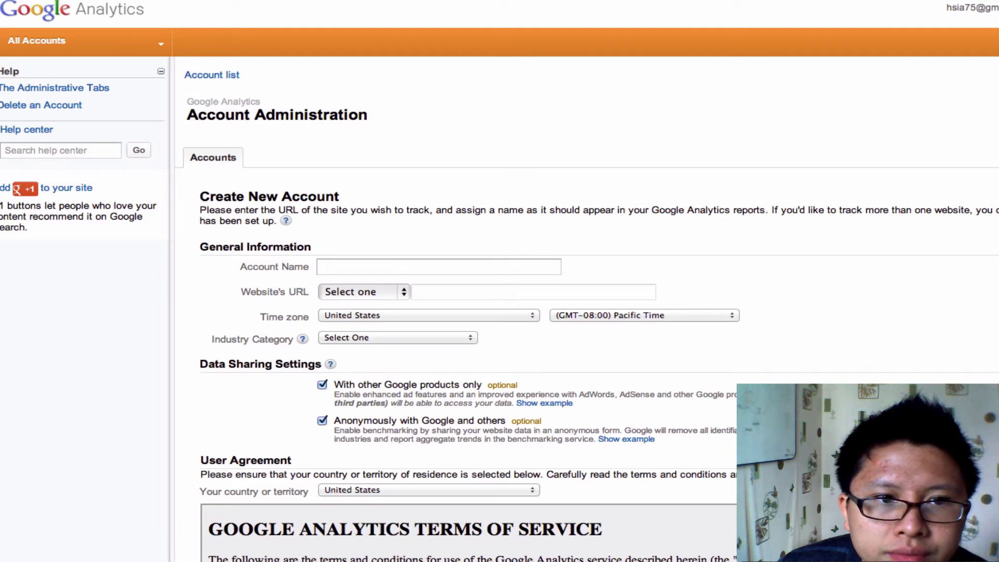
key(super+bracketleft)
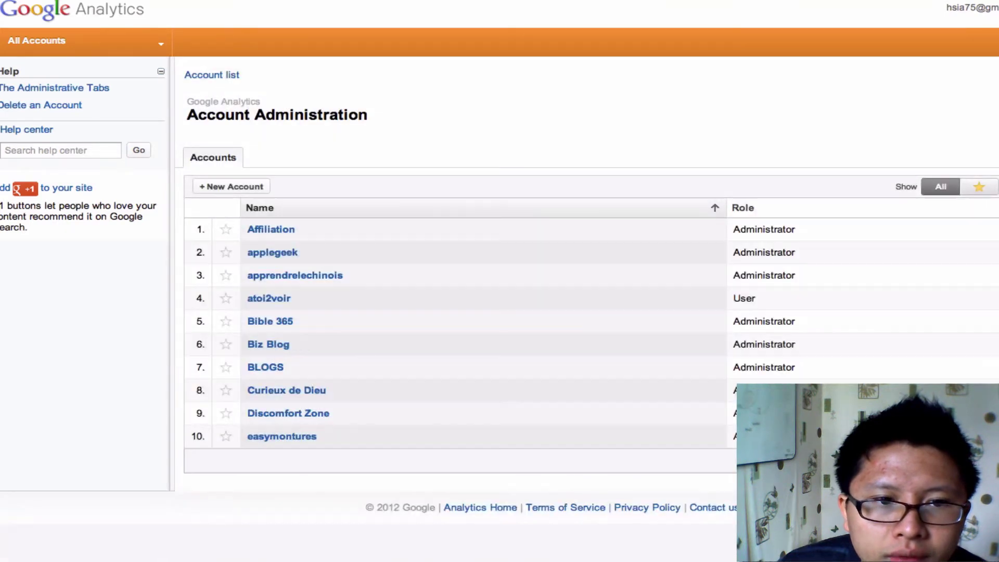
click(279, 230)
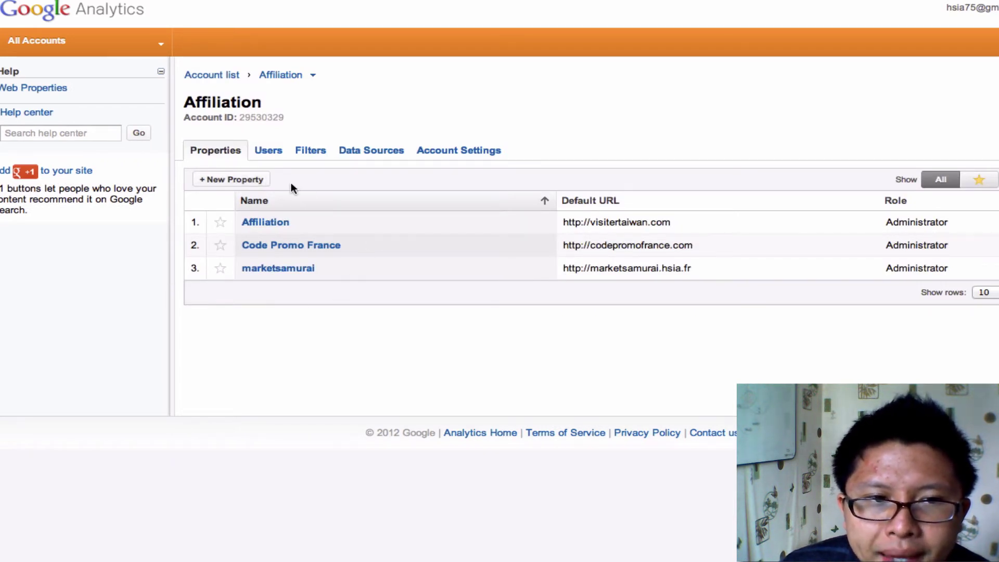
Start a new property in the Affiliation account and name it "Auto Ecole paris".
click(255, 181)
click(344, 248)
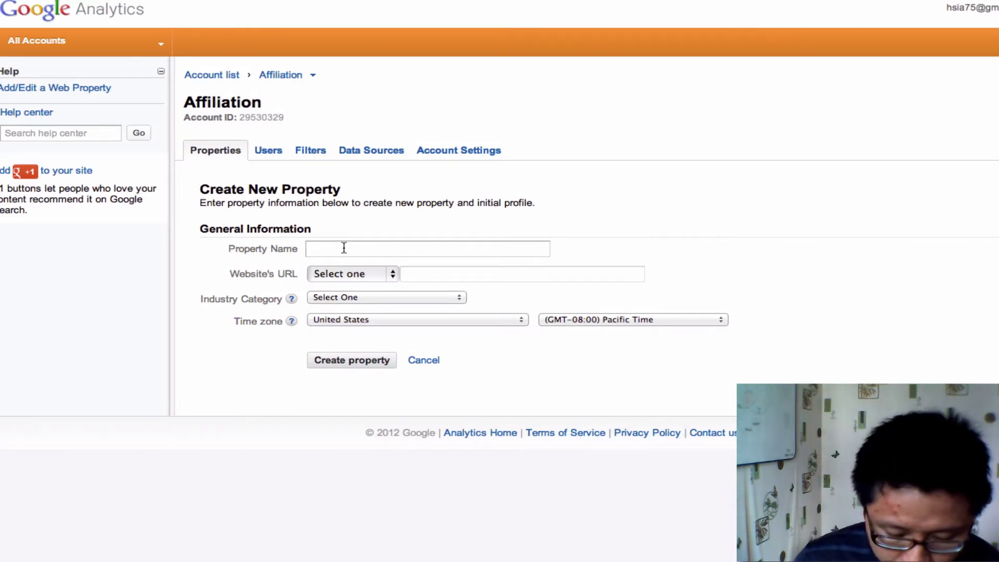
text(Auto Ecole p)
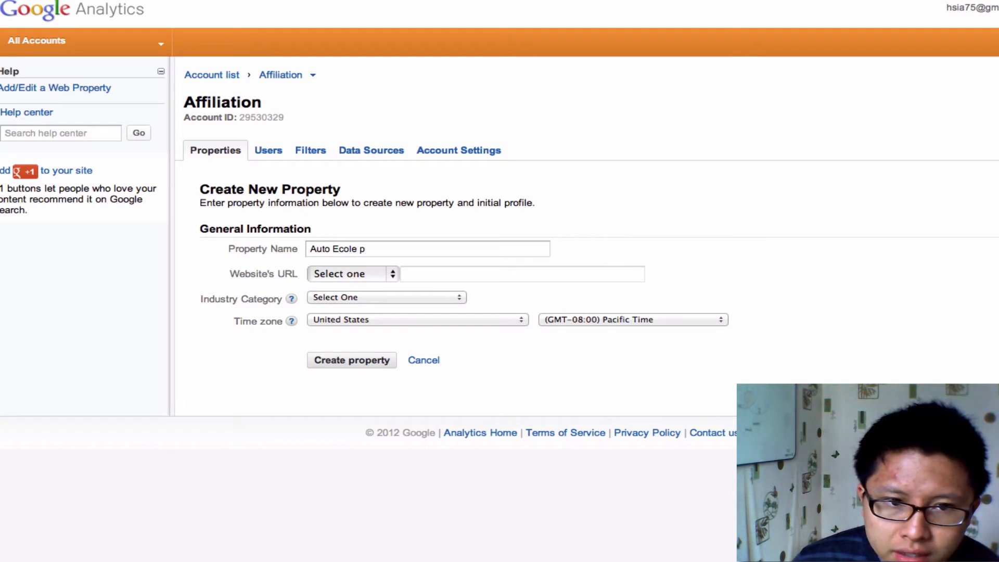
text(aris)
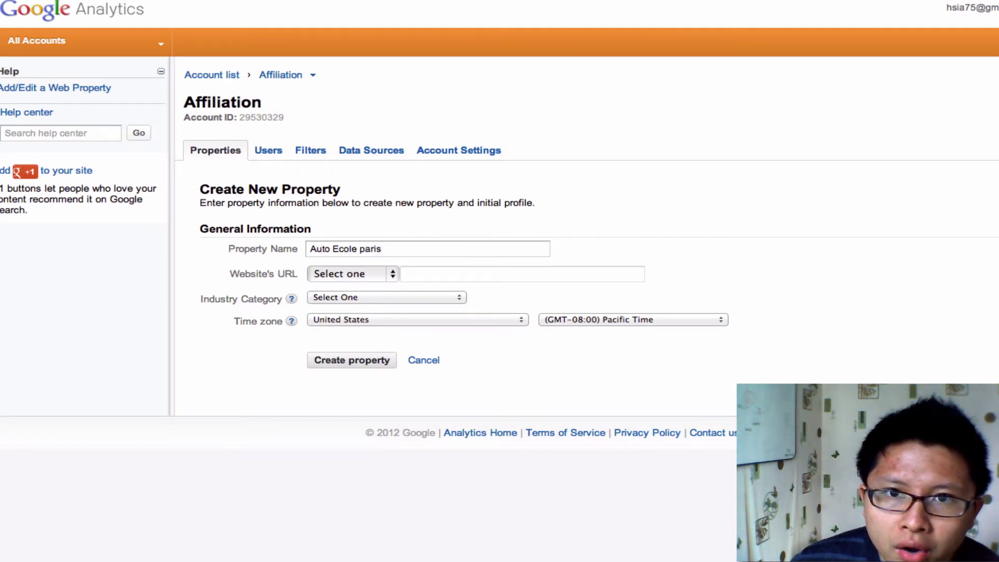
click(366, 274)
click(365, 285)
click(419, 272)
text(autoecoleparis.)
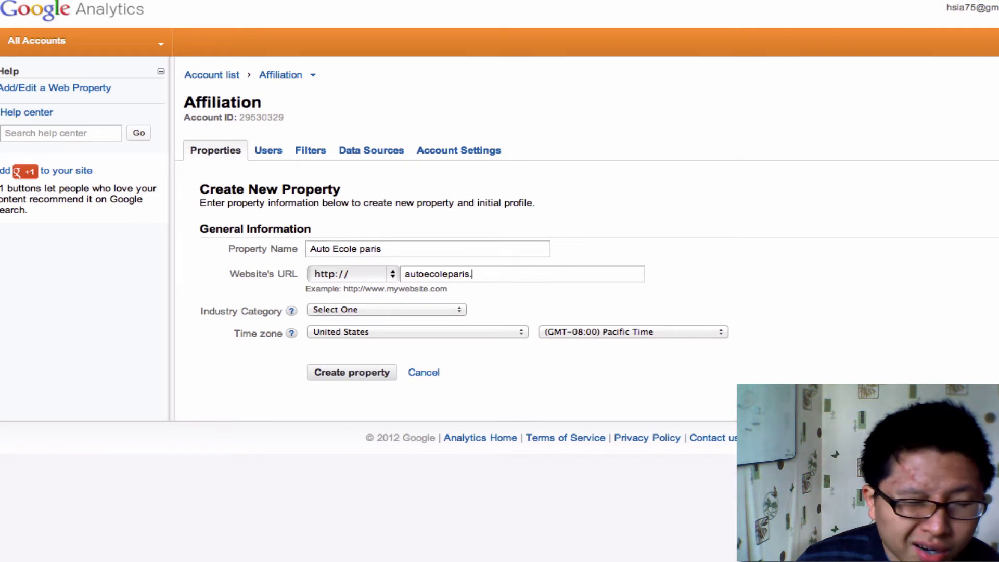
text(org)
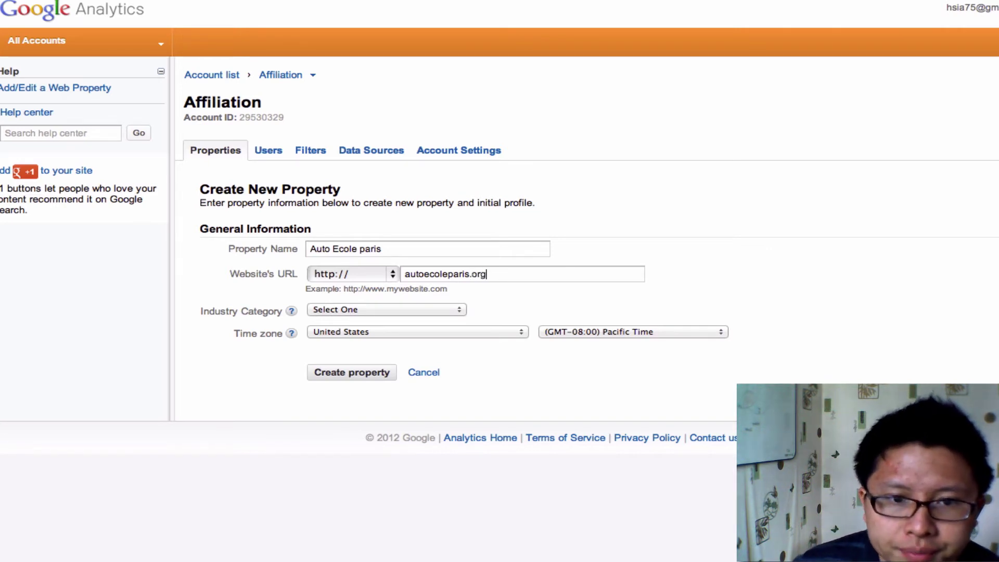
Create the property with the Automotive industry category and France as the time zone country.
click(422, 309)
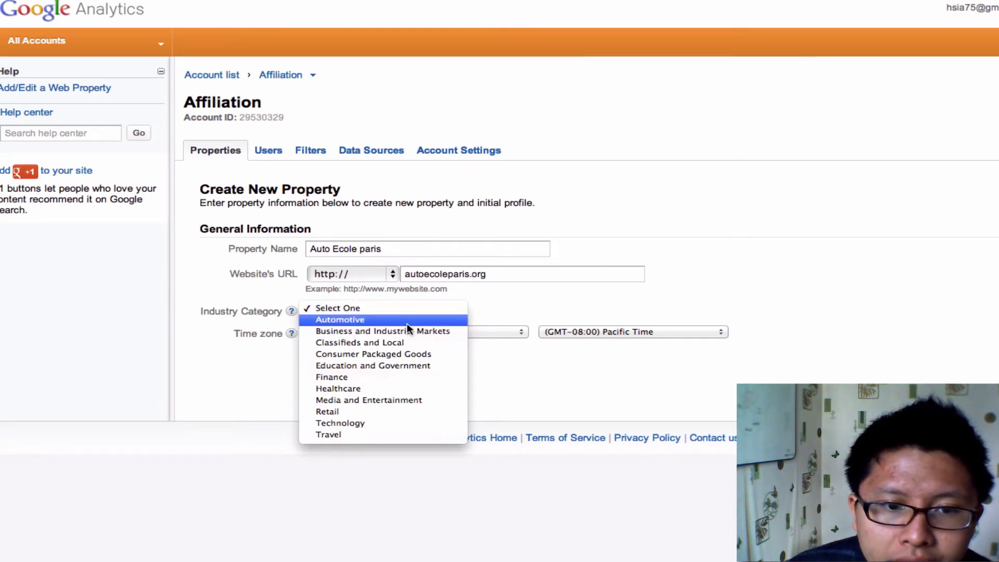
click(407, 323)
click(367, 333)
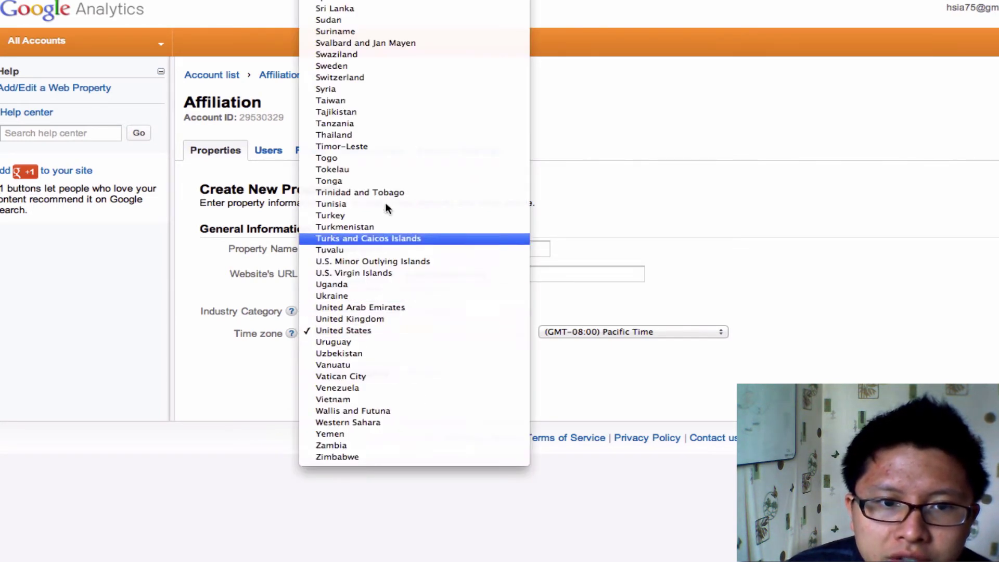
scroll(367, 111, up, 15)
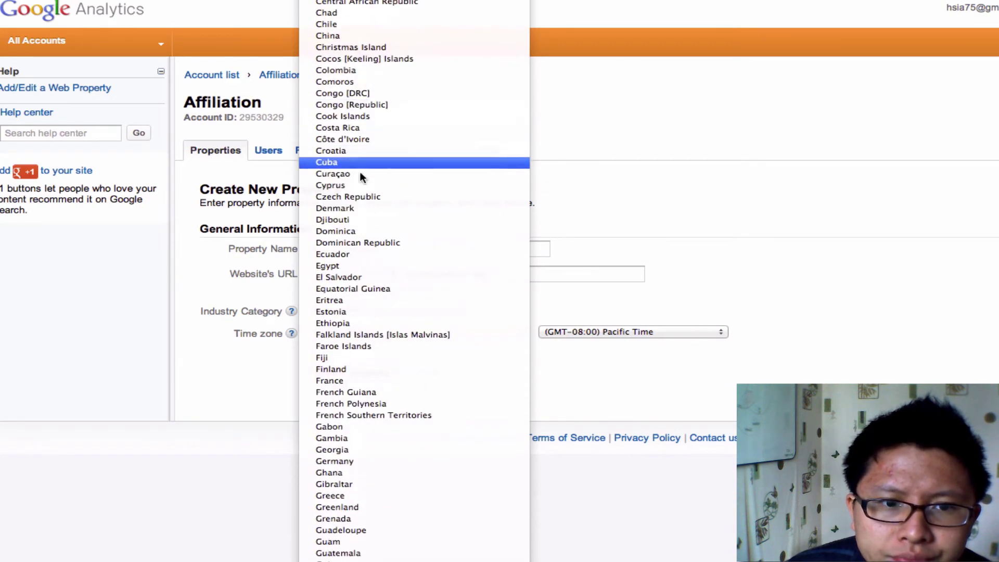
click(350, 381)
click(368, 374)
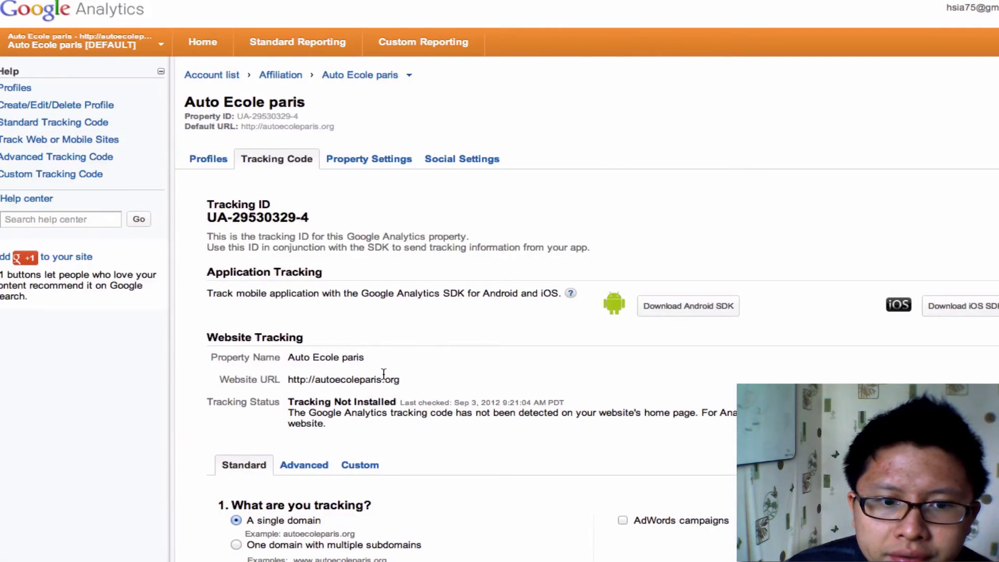
Examine the new property's tracking status, the standard and advanced tracking options, and the code snippet to paste on the site.
scroll(366, 322, down, 5)
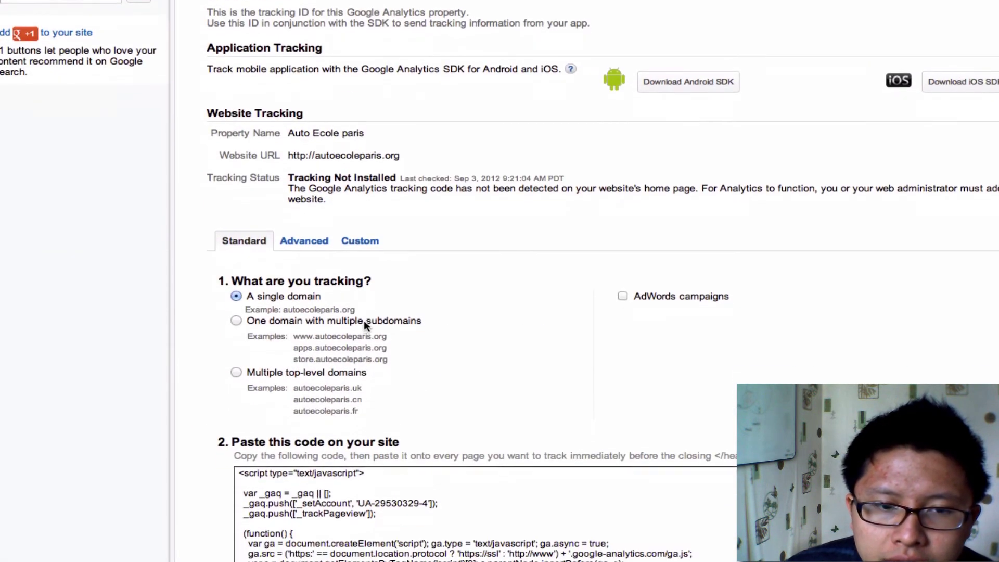
scroll(364, 322, up, 3)
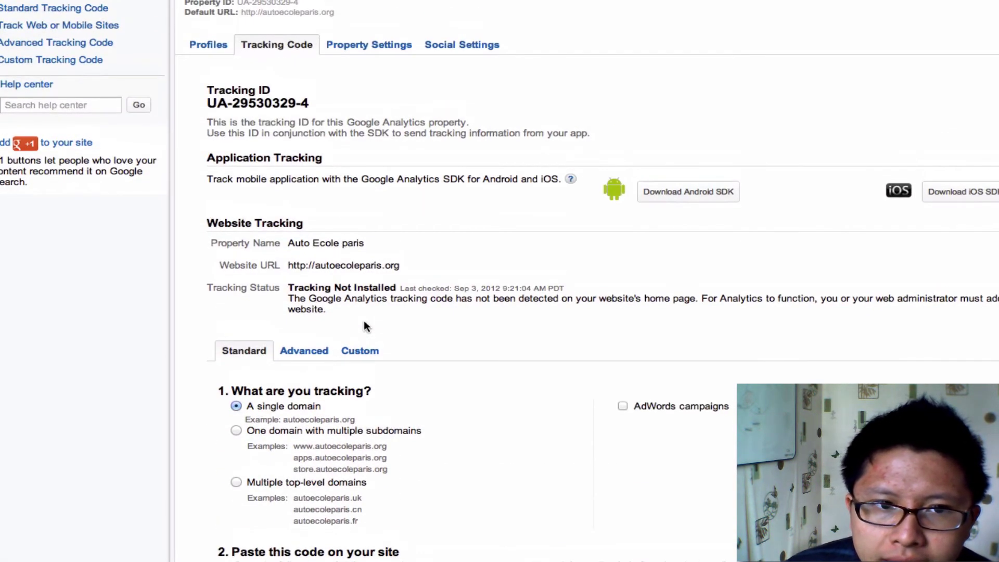
scroll(364, 327, up, 3)
scroll(364, 323, down, 10)
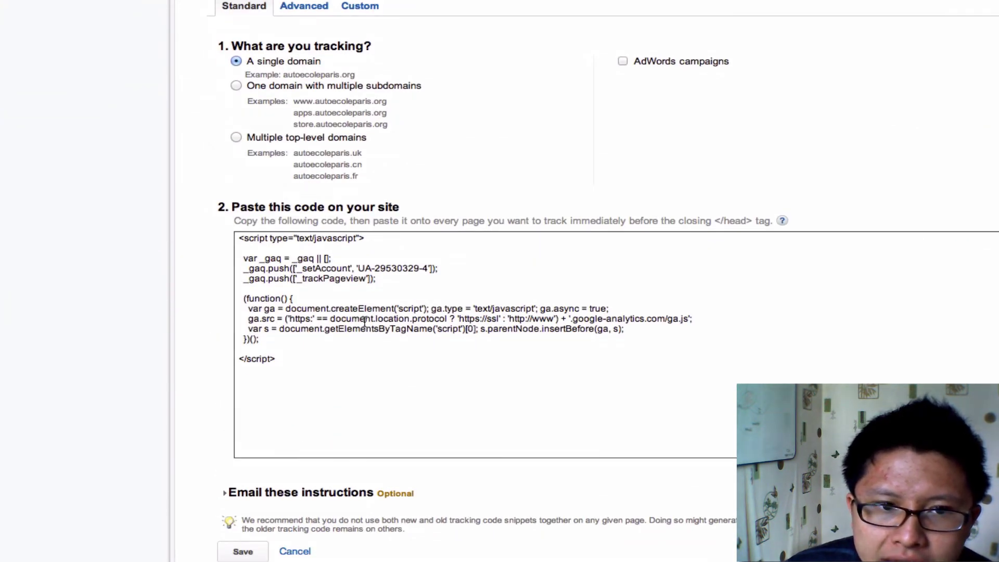
scroll(364, 320, up, 10)
scroll(364, 320, down, 3)
scroll(364, 320, down, 2)
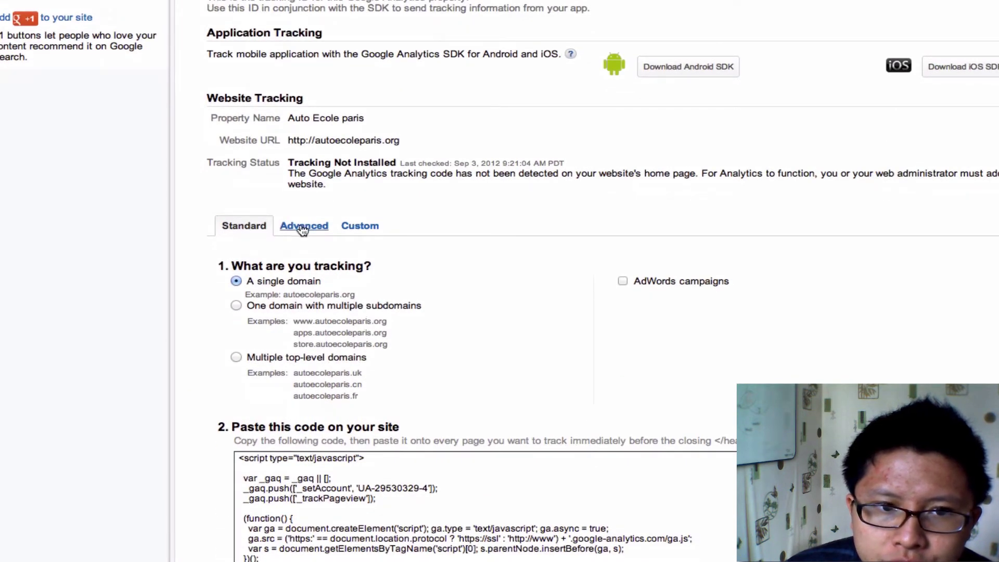
click(318, 229)
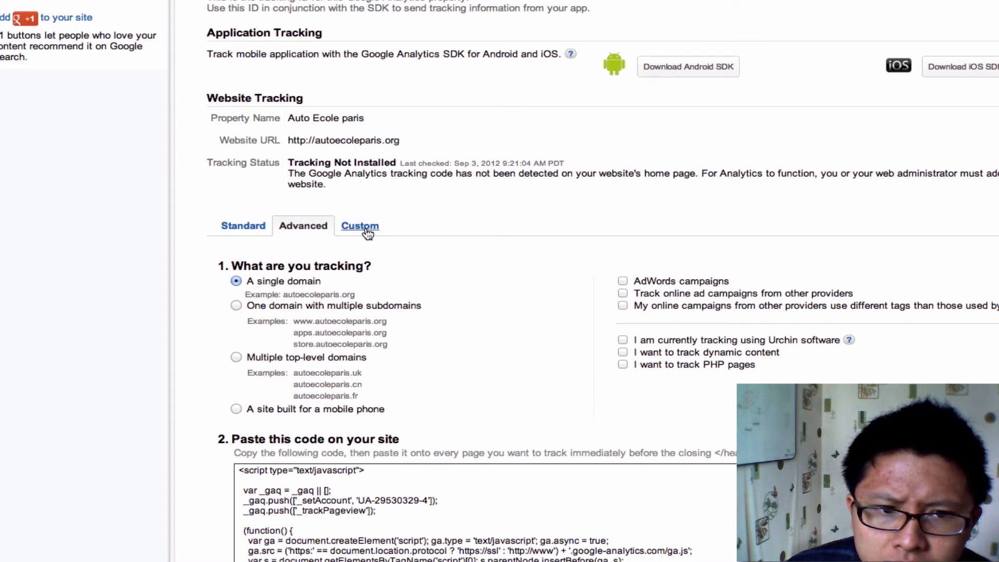
click(251, 226)
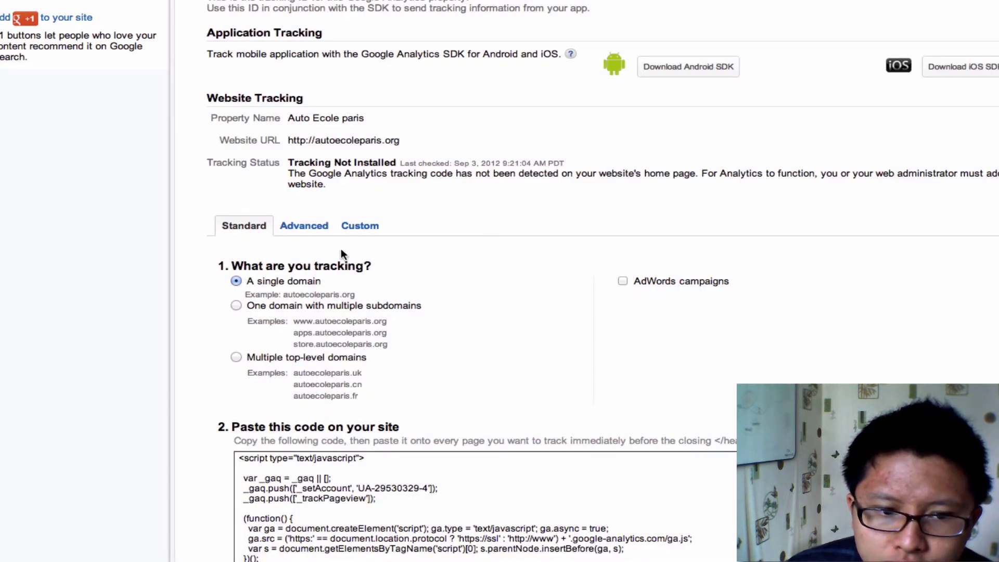
scroll(342, 251, down, 5)
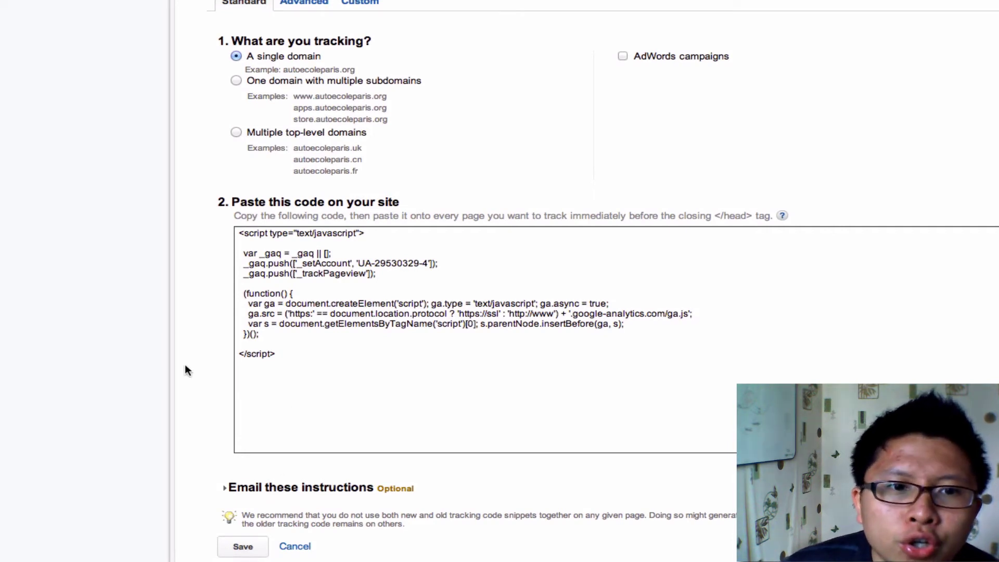
scroll(225, 250, up, 2)
scroll(226, 254, up, 3)
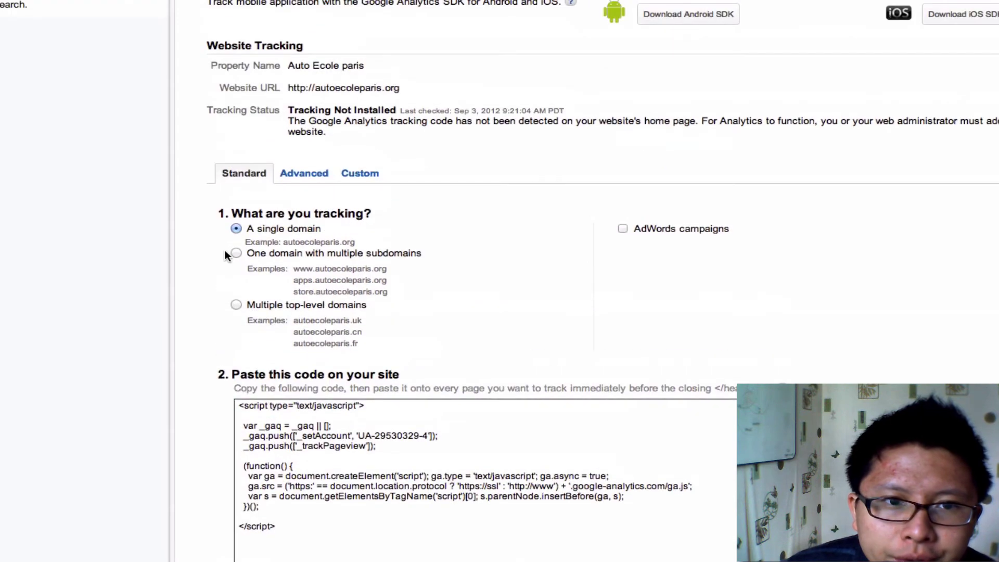
scroll(225, 254, up, 6)
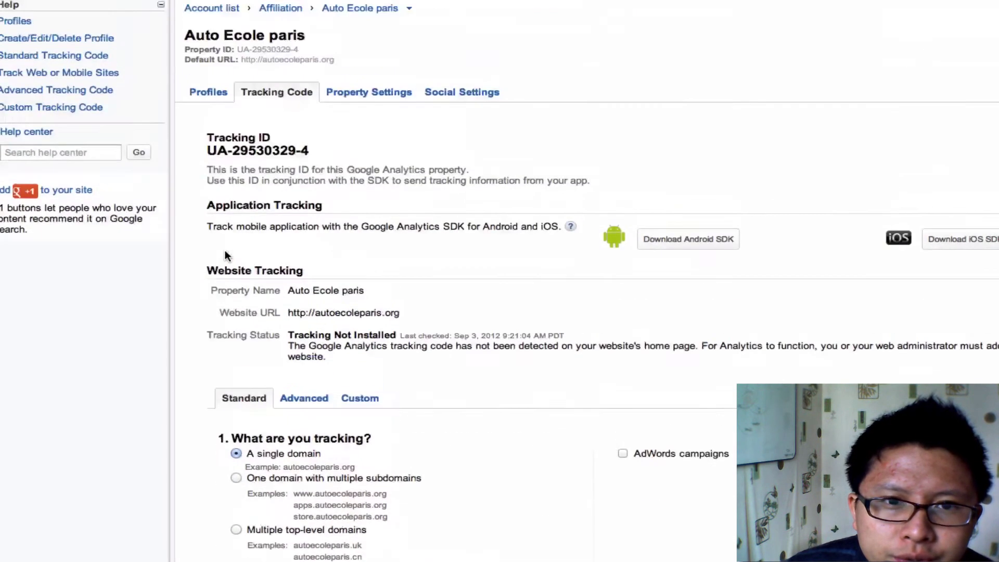
scroll(225, 255, down, 8)
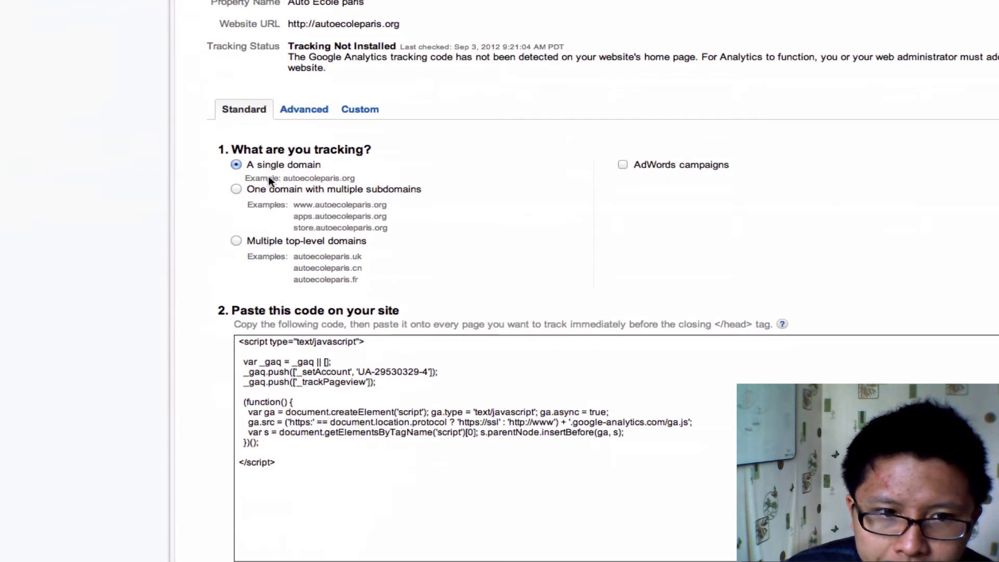
click(286, 464)
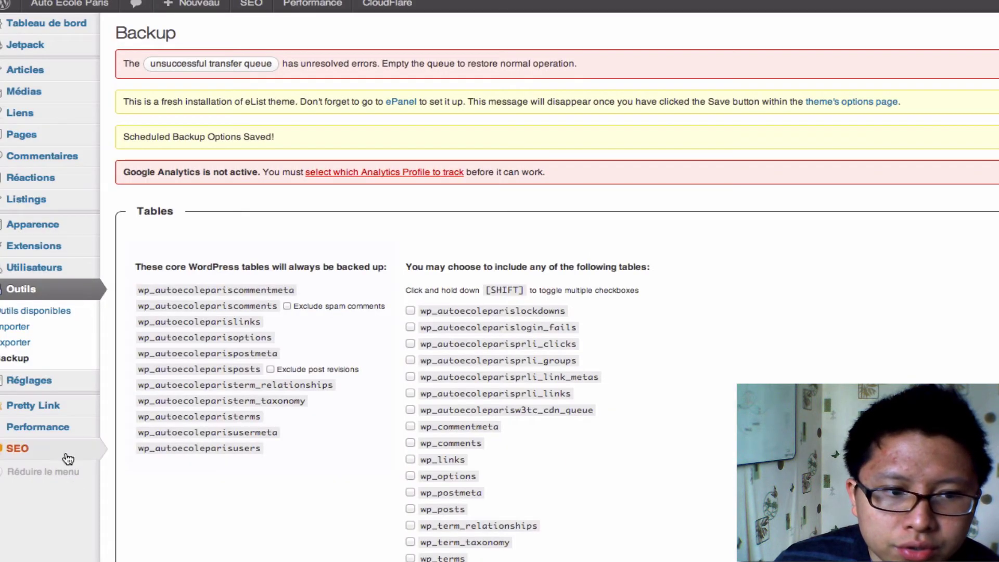
Switch to the WordPress admin and examine the webmaster tools fields in the Yoast SEO general settings.
mouse_move(66, 458)
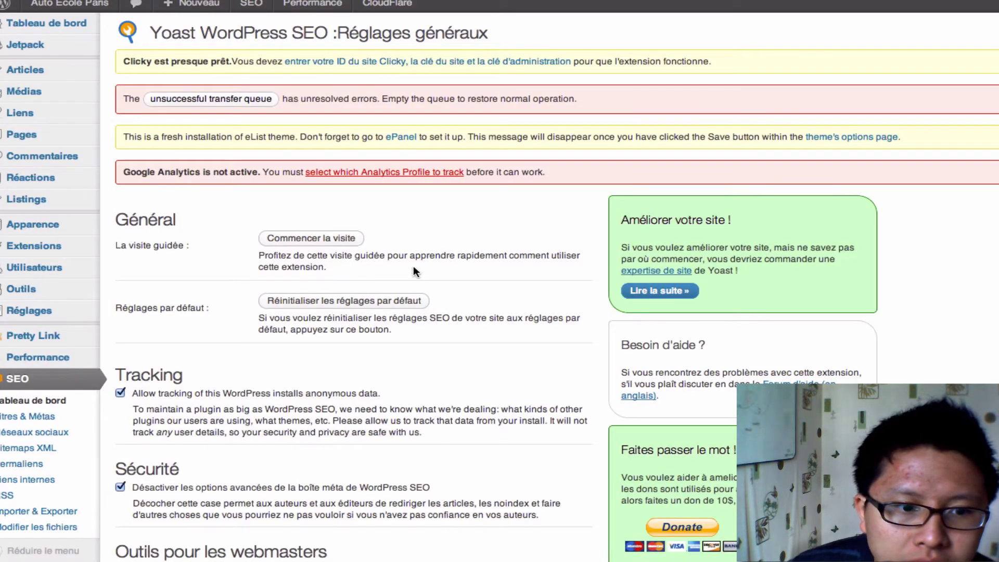
scroll(413, 266, down, 5)
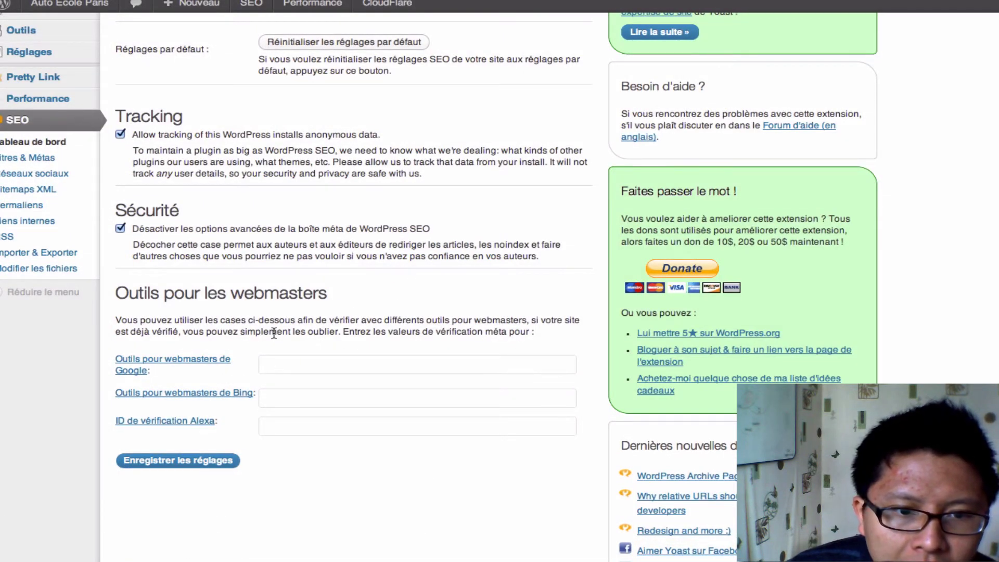
click(293, 360)
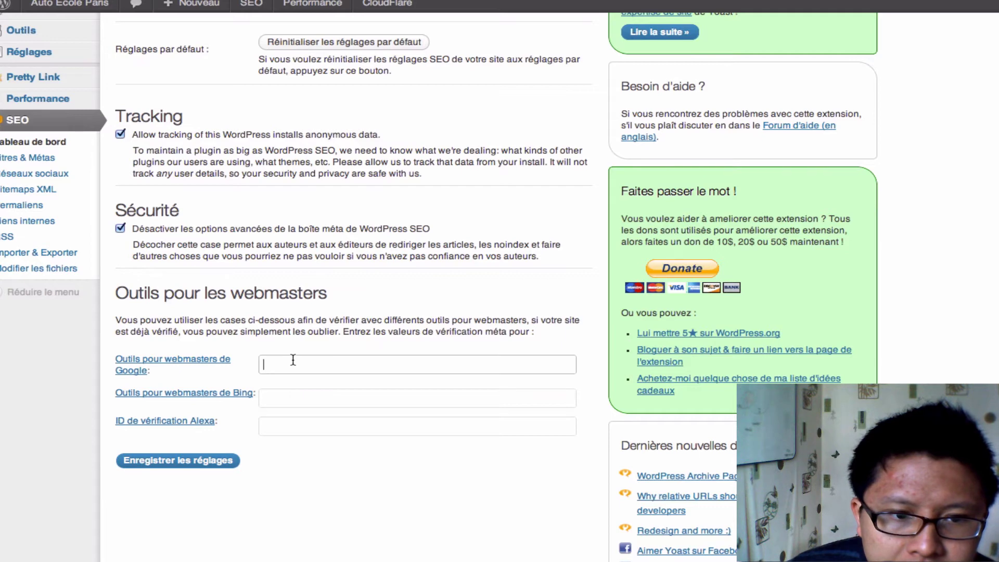
scroll(293, 360, down, 2)
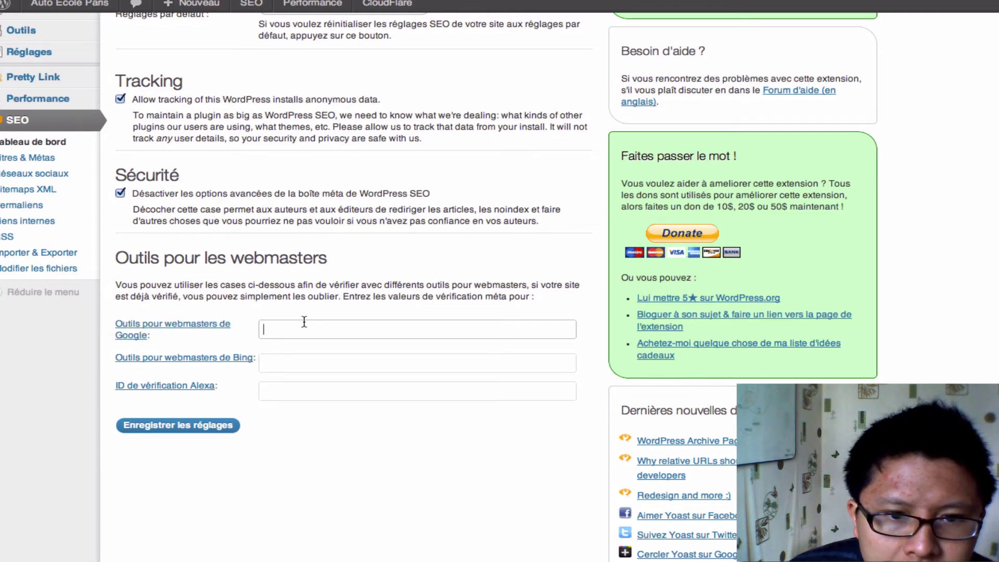
scroll(304, 321, up, 10)
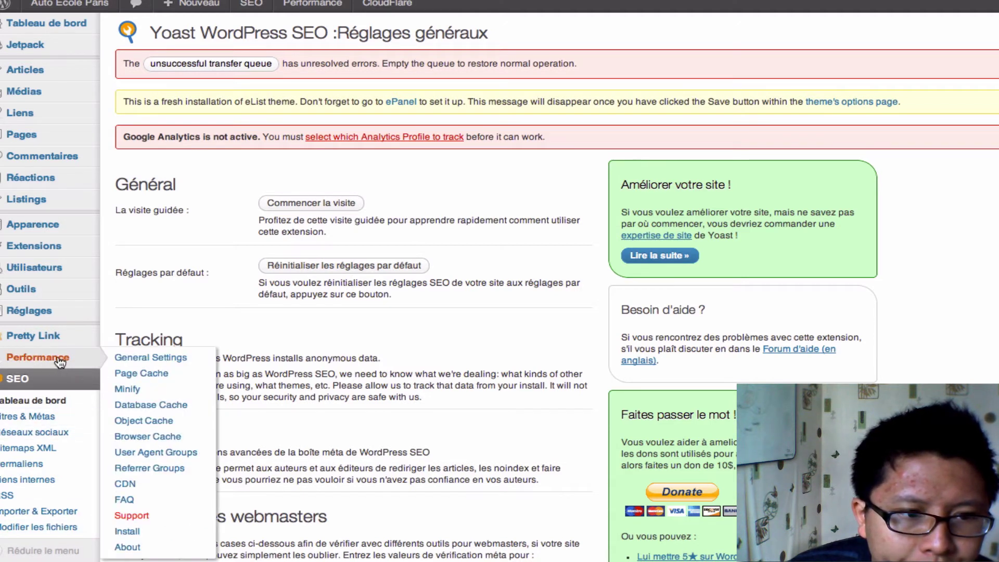
Open the Google Analytics plugin's settings in WordPress and try to authenticate it with Google.
mouse_move(59, 322)
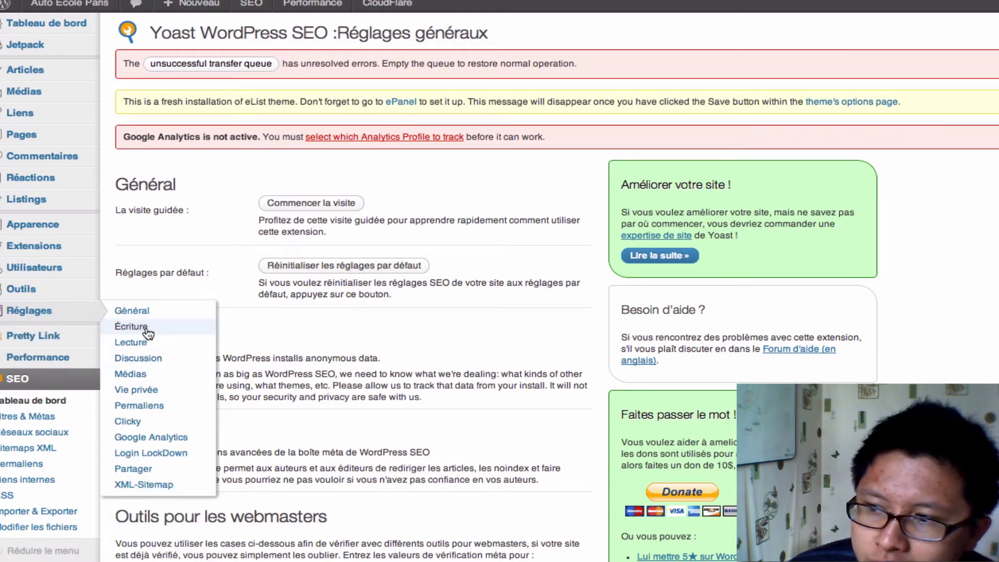
click(159, 442)
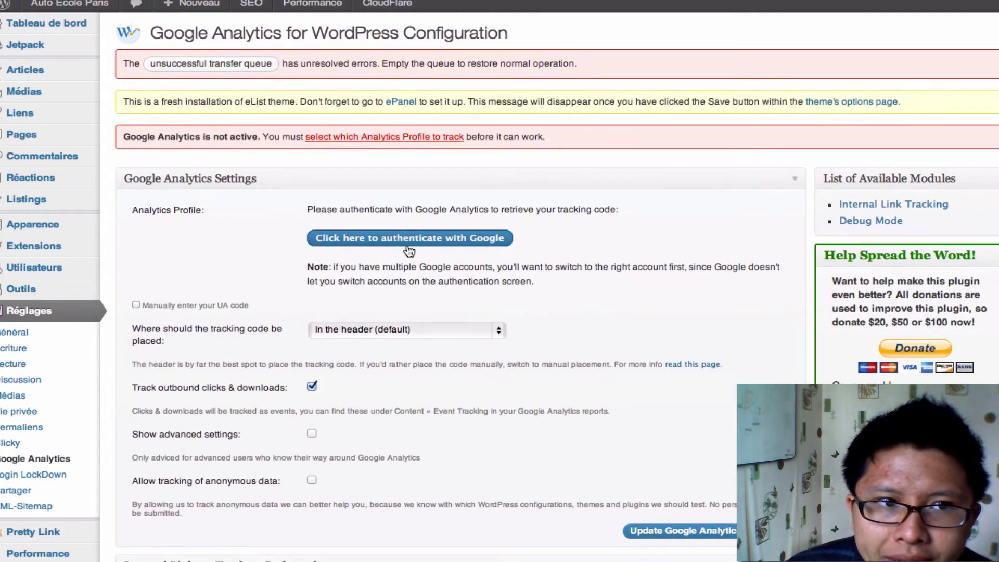
click(401, 240)
click(58, 198)
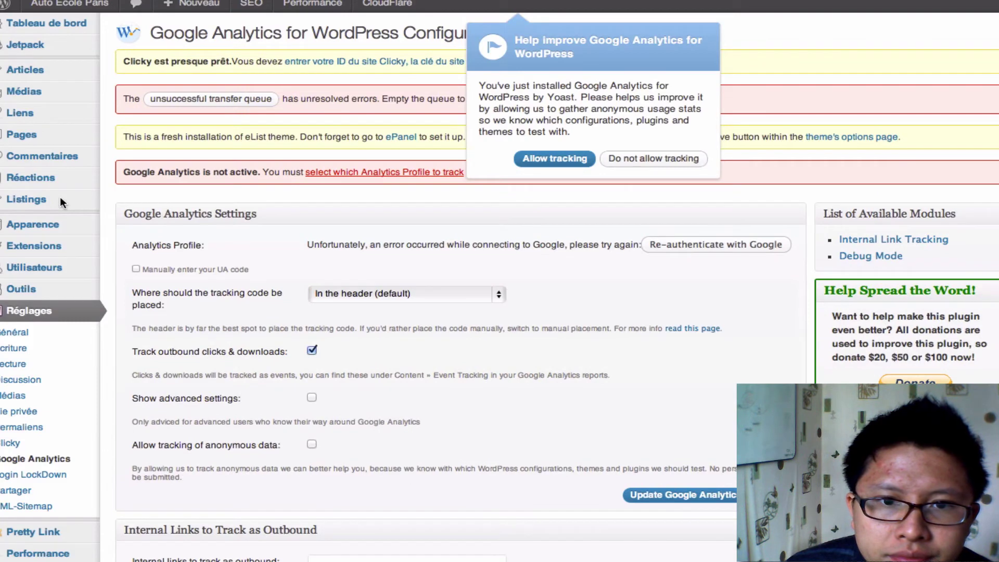
Allow anonymous usage tracking for the Google Analytics plugin and switch the analytics profile to manual UA code entry.
click(569, 161)
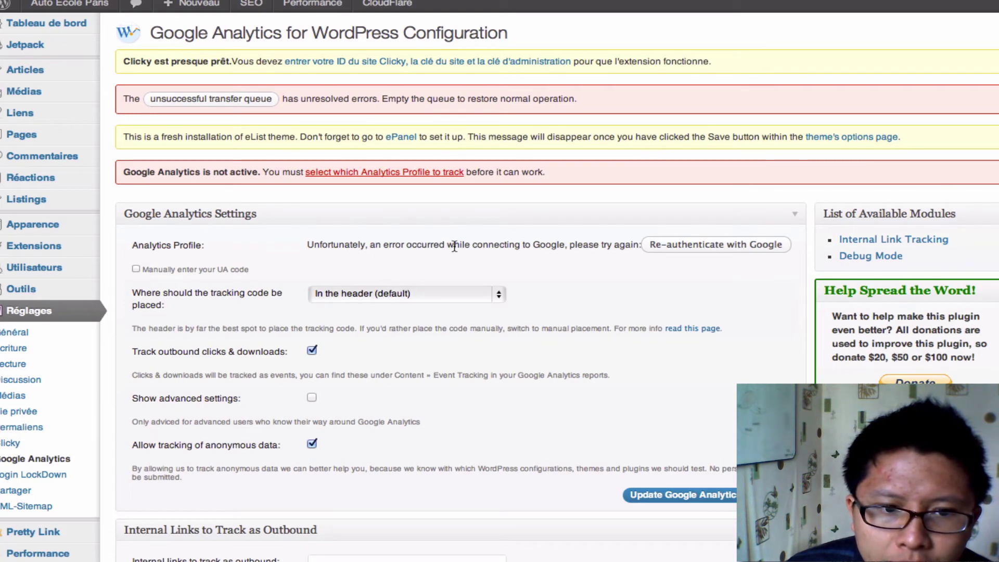
scroll(454, 245, down, 5)
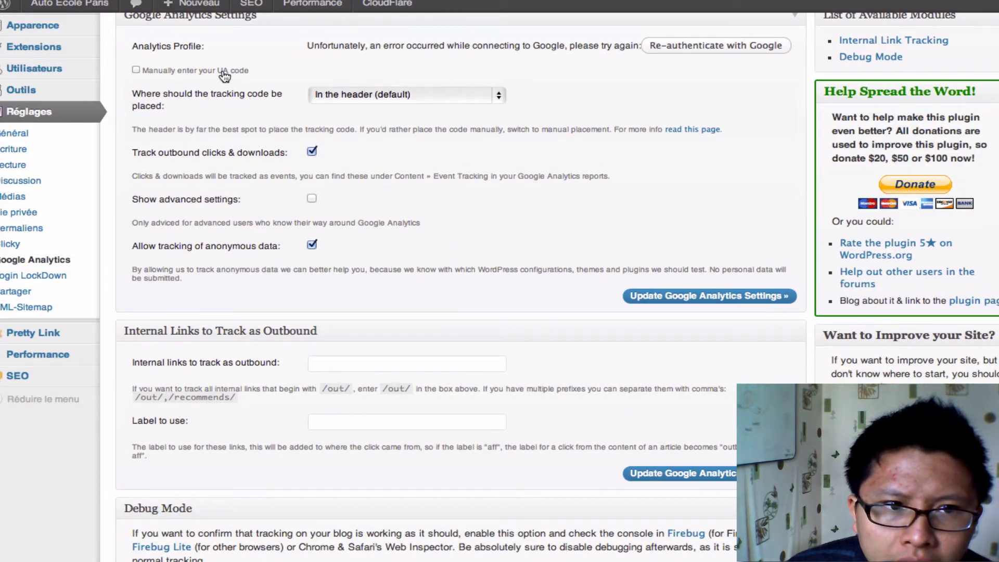
scroll(128, 76, down, 1)
scroll(125, 76, down, 2)
click(137, 36)
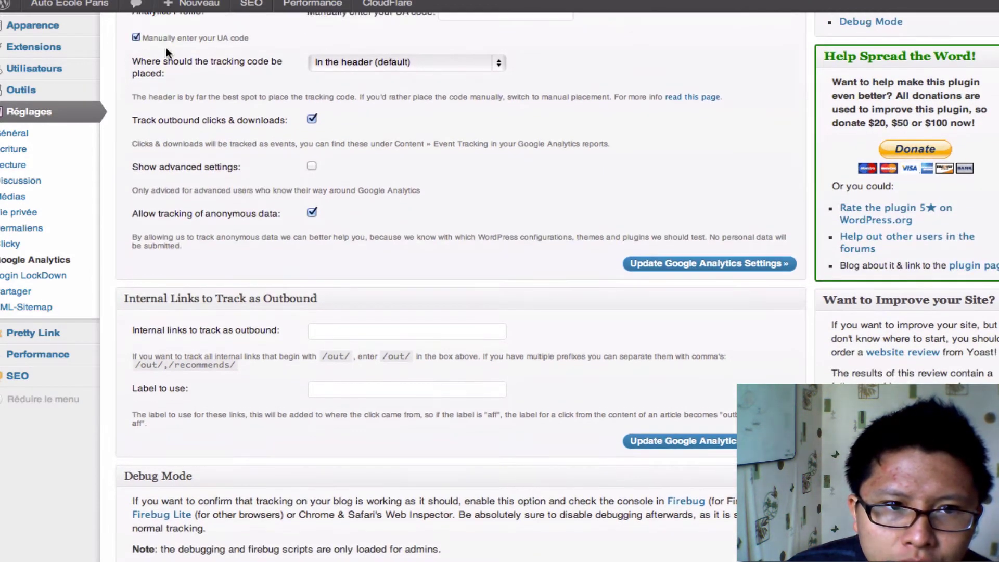
scroll(363, 136, up, 2)
scroll(361, 131, up, 3)
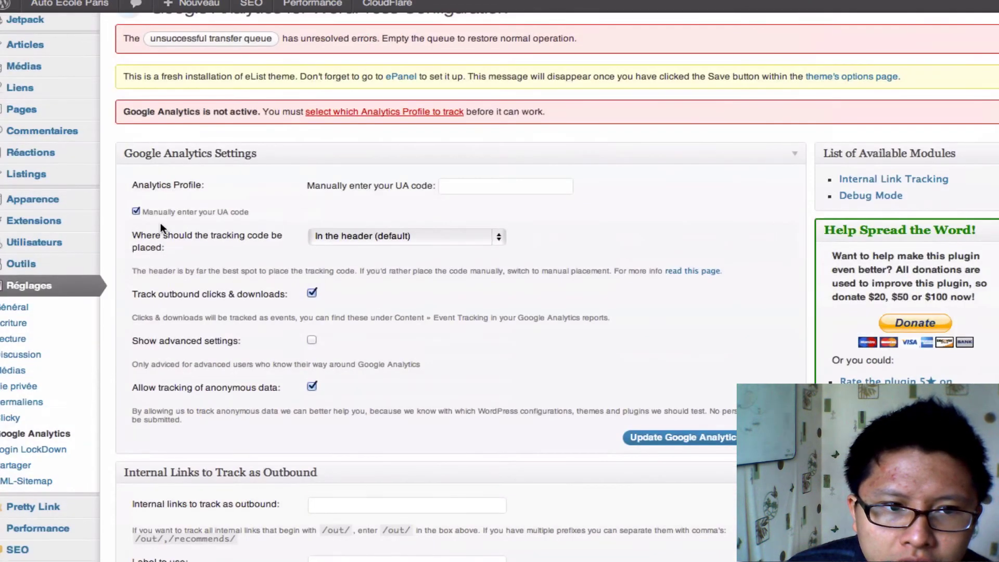
click(449, 191)
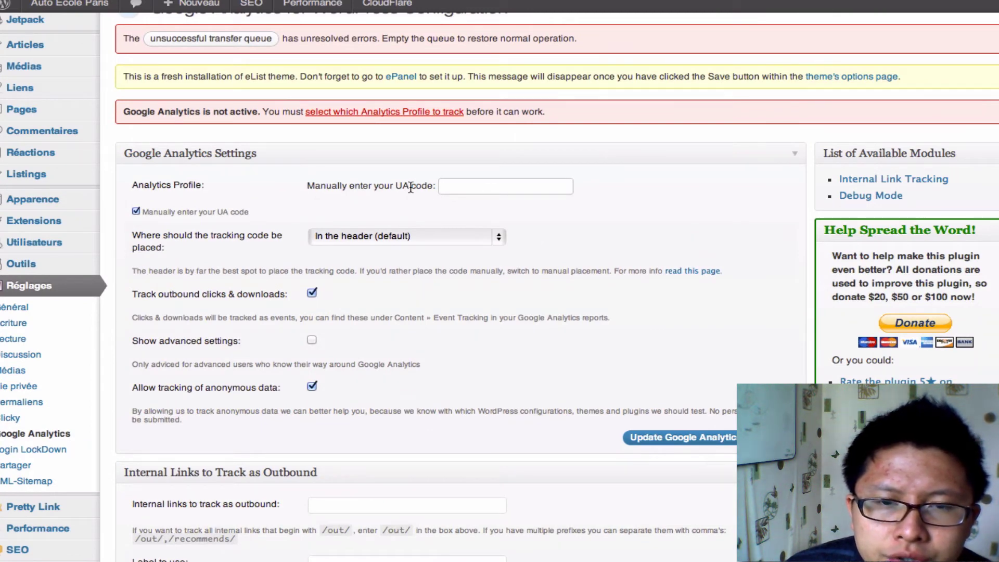
Copy the Auto Ecole paris property's tracking ID from Google Analytics into the plugin's UA code field and update the plugin settings.
key(ctrl+Tab)
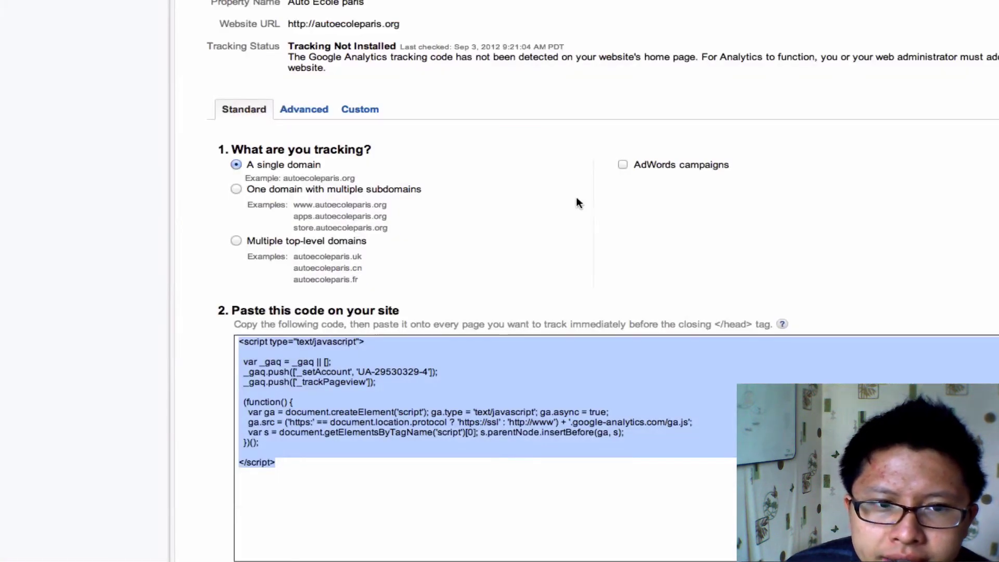
click(491, 277)
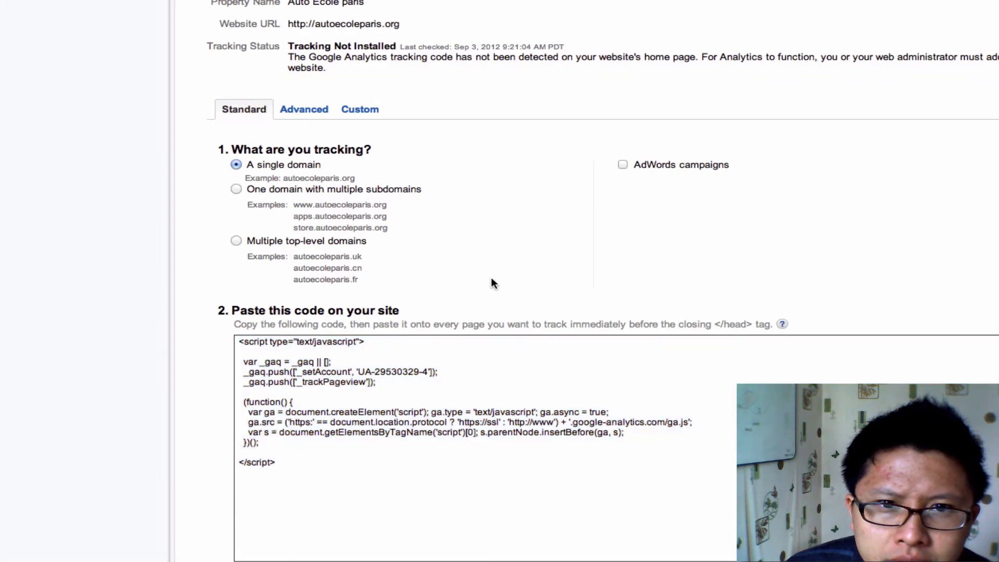
scroll(491, 277, up, 5)
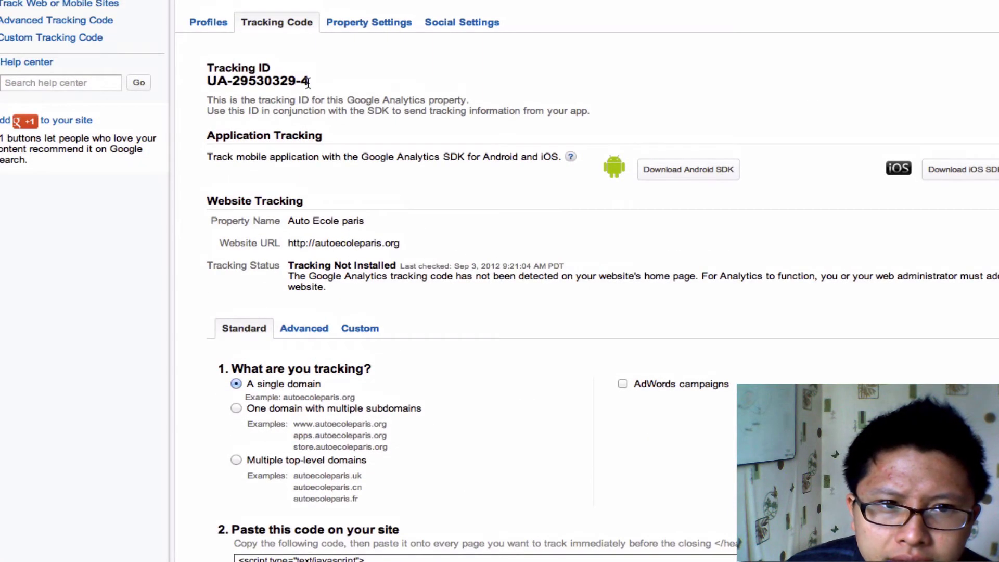
drag(309, 81, 208, 80)
key(super+c)
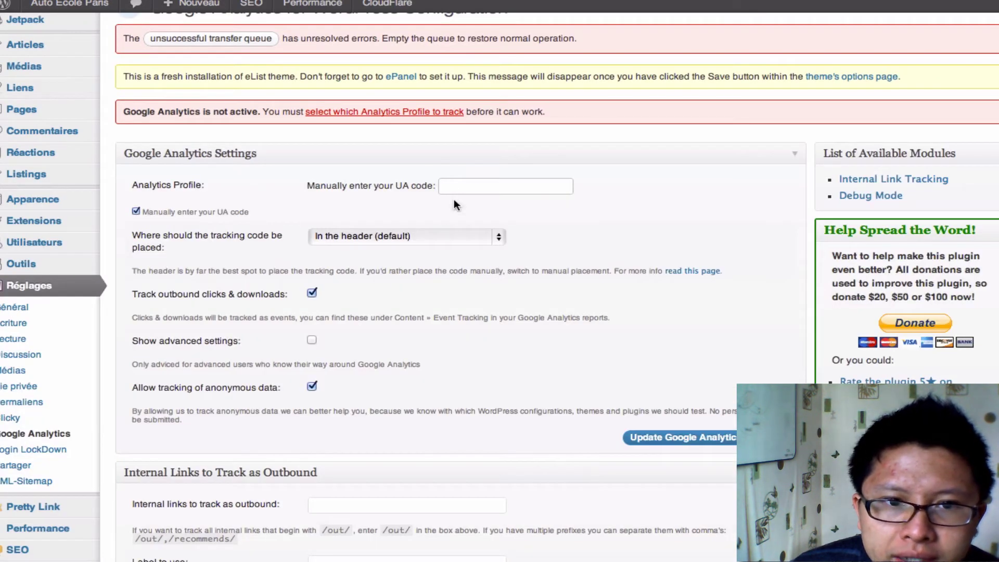
click(458, 187)
key(super+v)
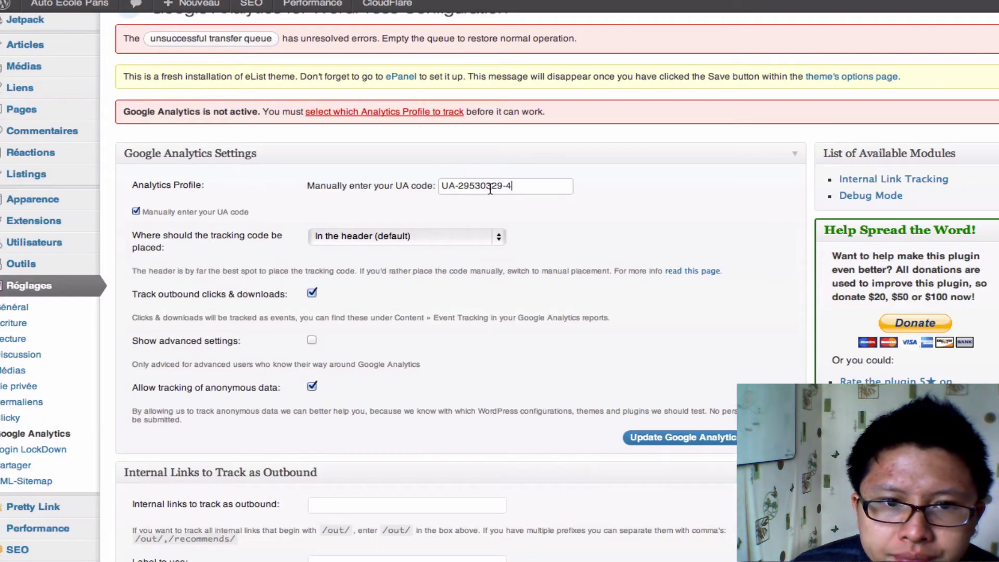
click(682, 438)
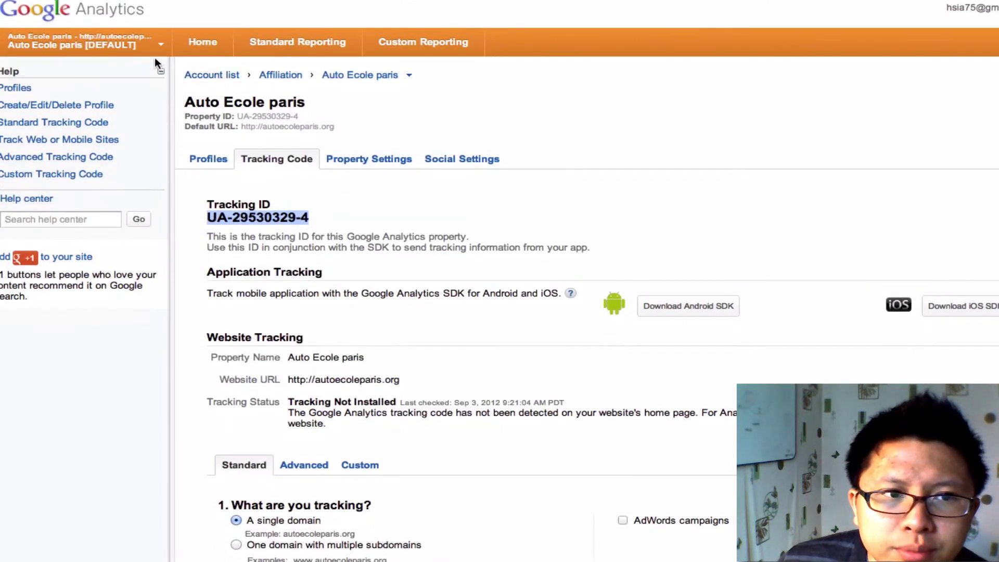
Open the Auto Ecole paris profile's dashboard in Google Analytics and examine its visit widgets.
click(185, 40)
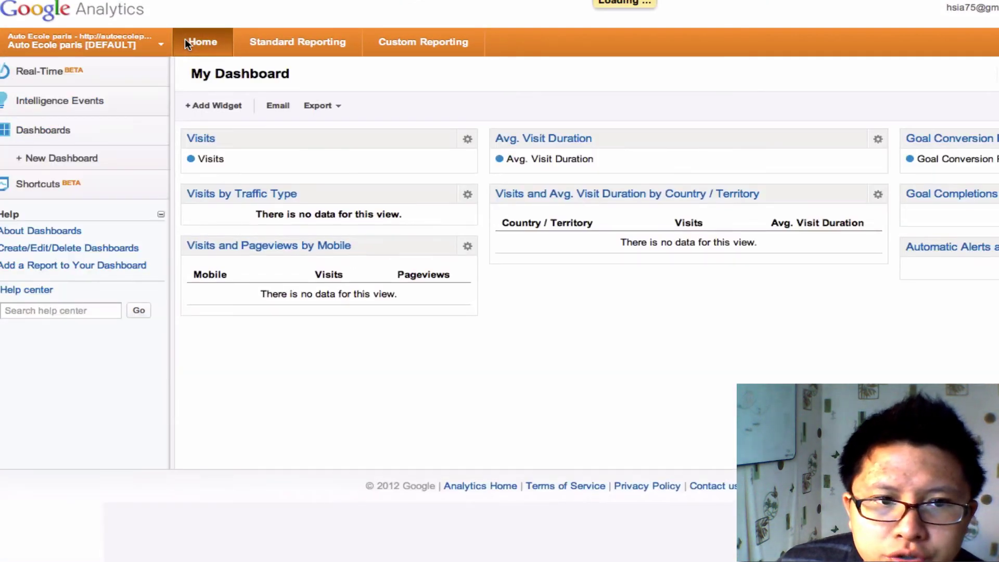
scroll(328, 184, down, 3)
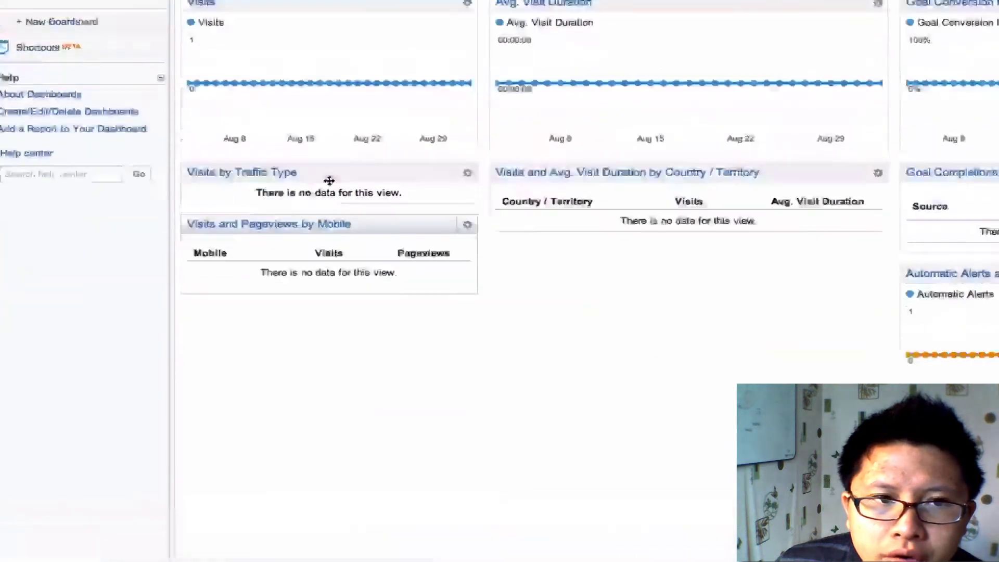
scroll(122, 117, up, 3)
Find the Esprit Vif account in the accounts list and open the reports of its default profile.
click(127, 44)
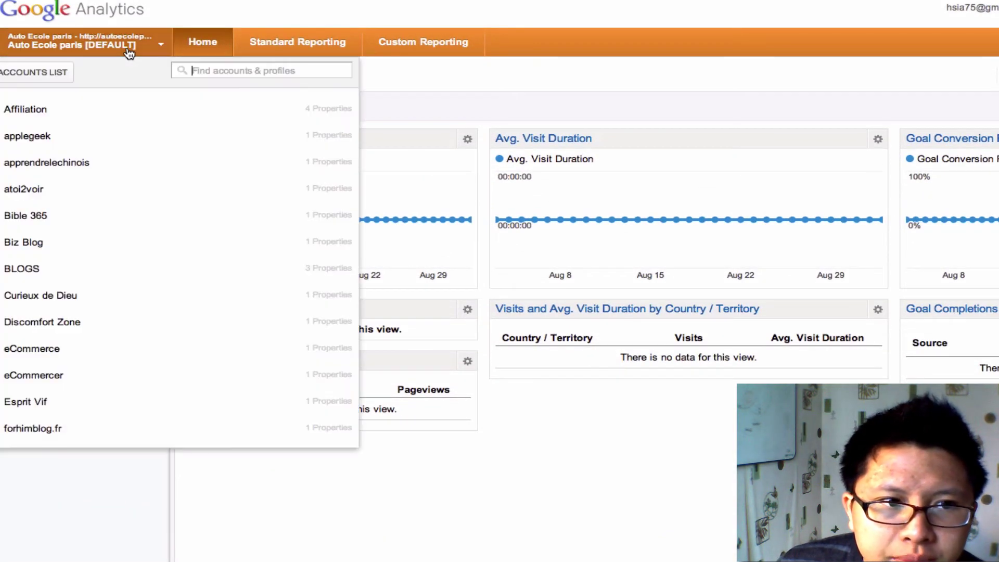
scroll(19, 214, down, 3)
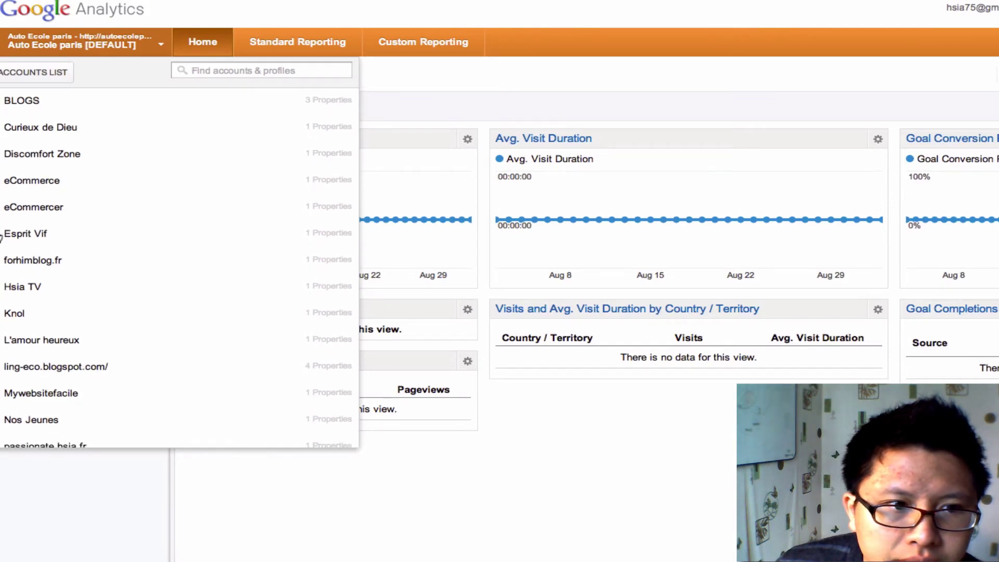
click(6, 237)
click(49, 252)
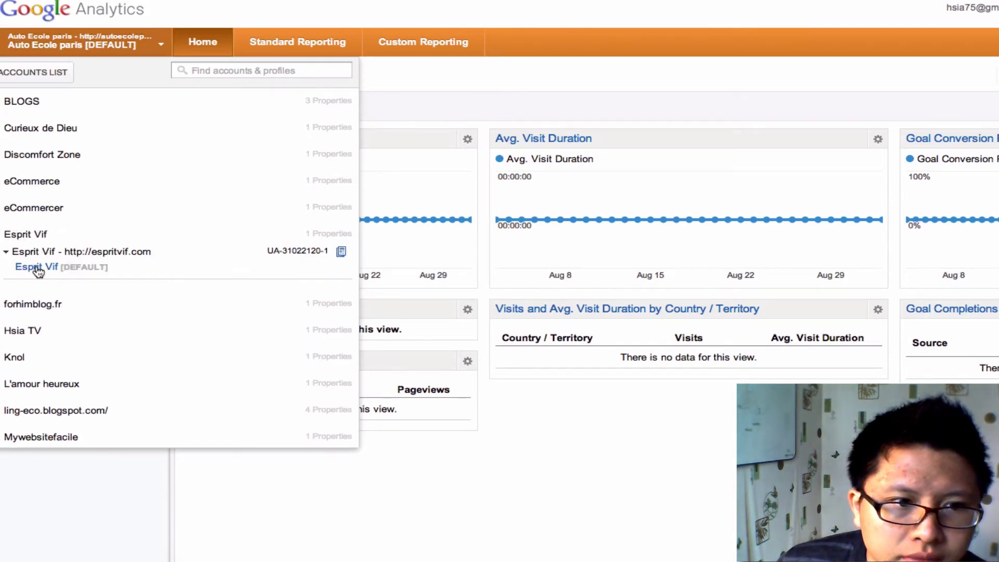
click(38, 268)
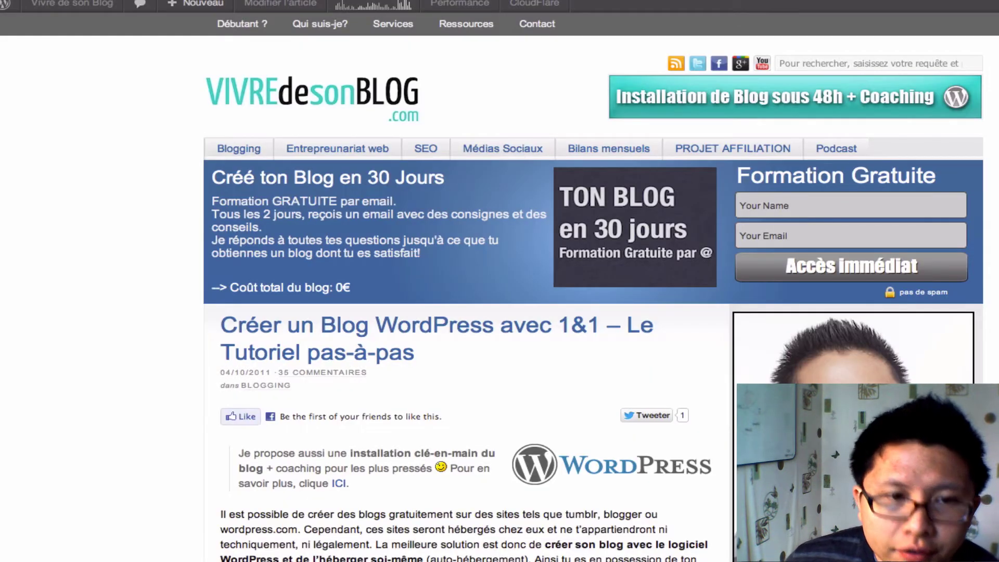
text(auto ecole)
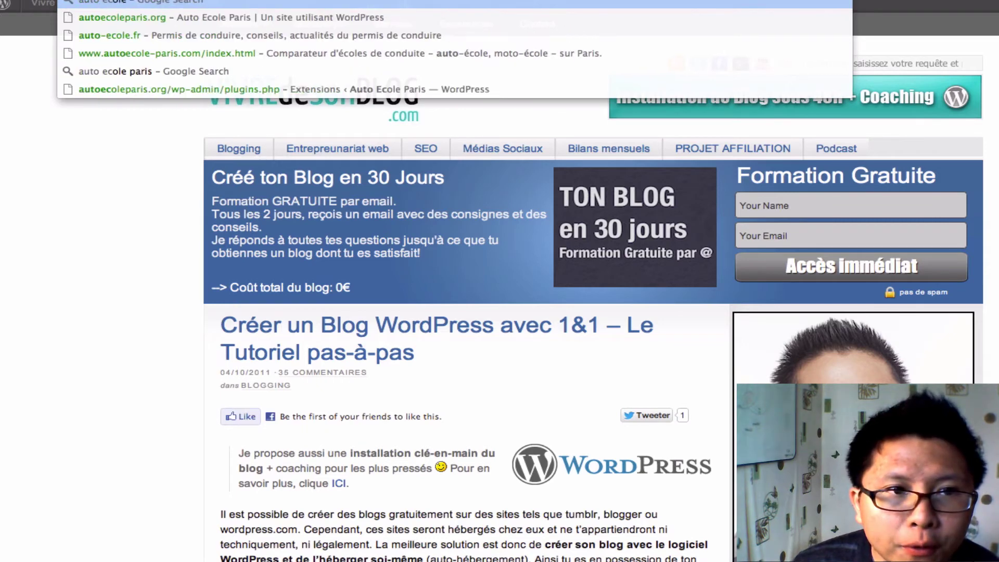
key(BackSpace)
key(BackSpace)
key(BackSpace)
key(BackSpace)
key(BackSpace)
key(BackSpace)
key(BackSpace)
key(BackSpace)
key(BackSpace)
key(BackSpace)
Search Google for "googleanalytics", open the official French site and access the Analytics account home.
text(google)
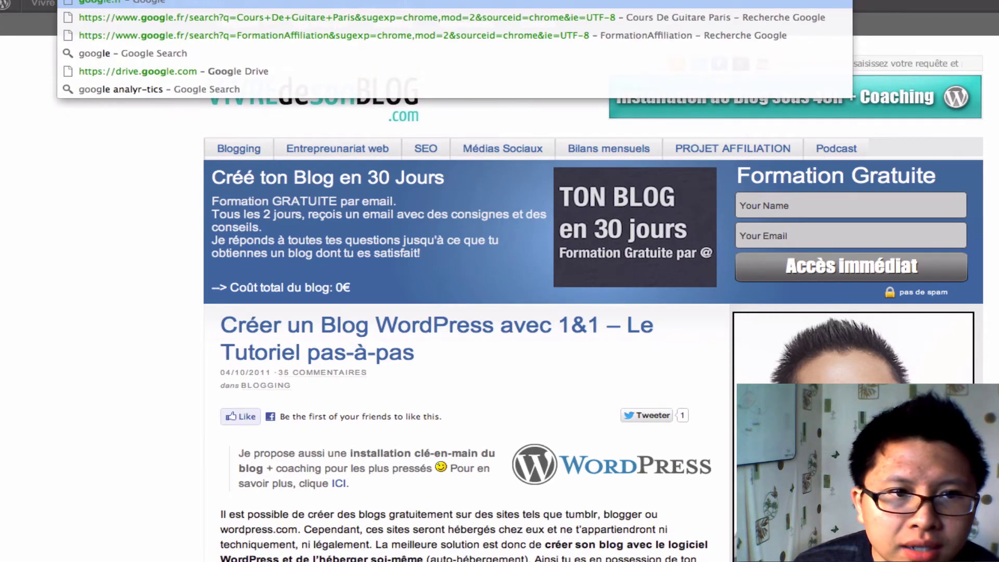
text(analytics)
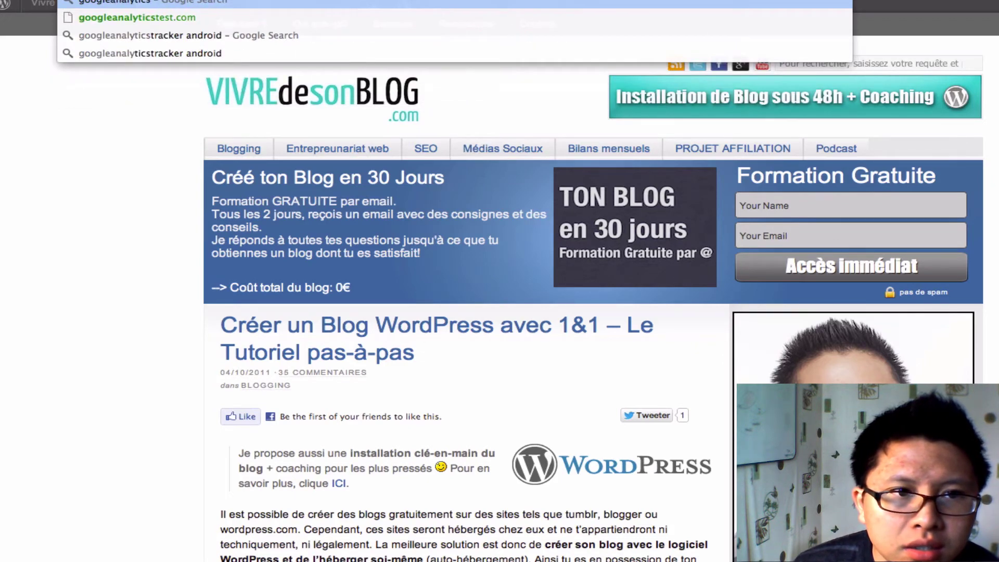
key(Return)
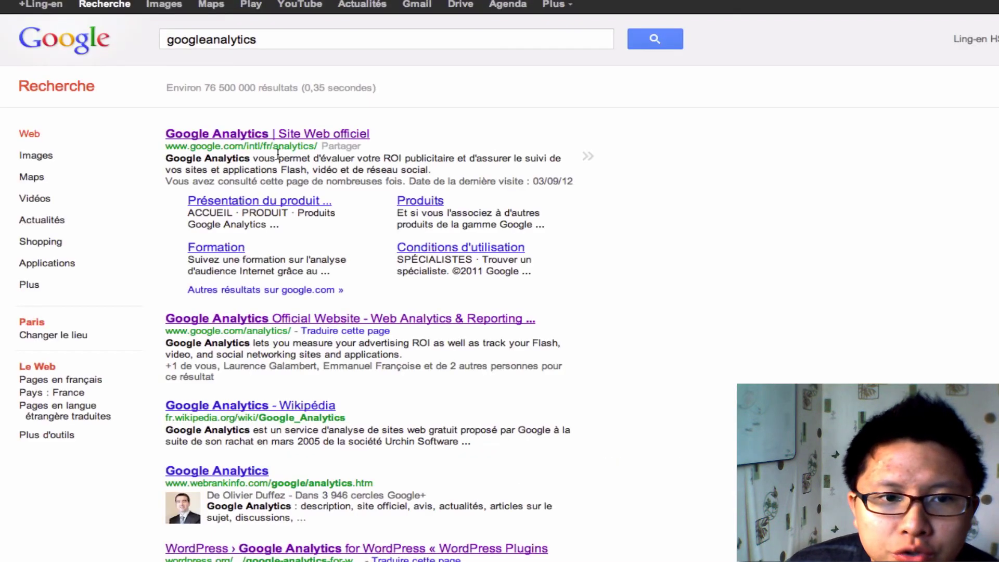
click(283, 136)
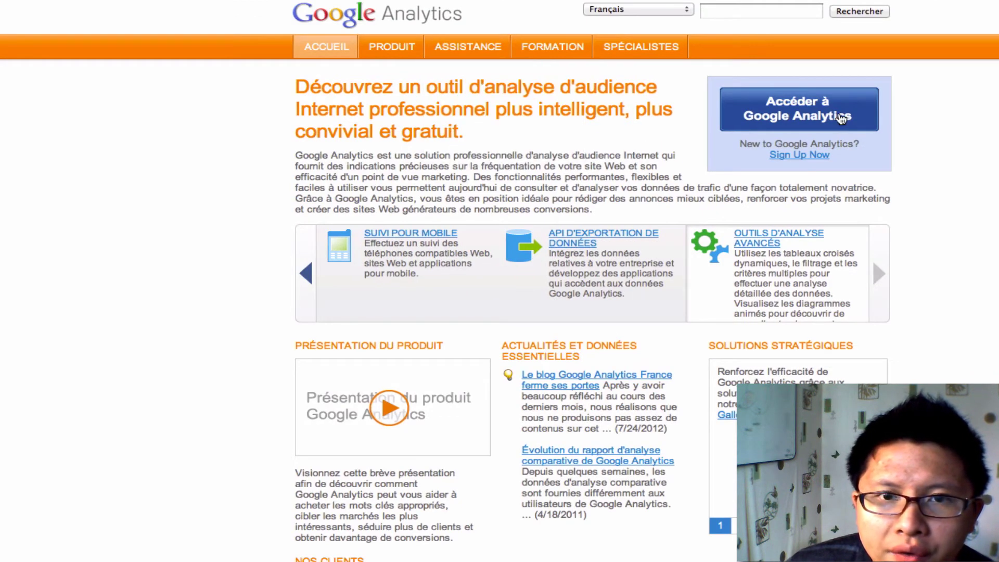
click(841, 119)
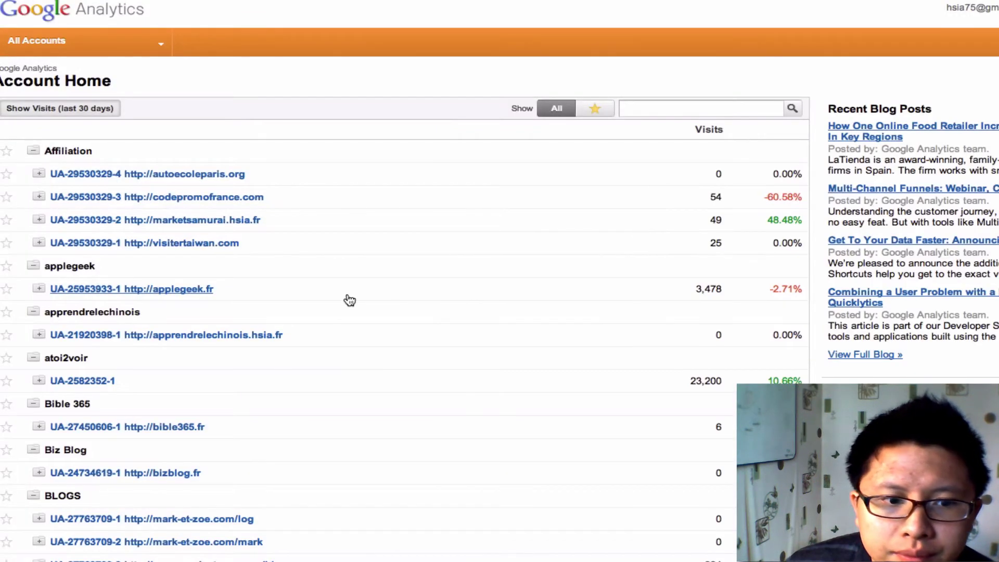
Open the autoecoleparis.org property's profile administration from the account list and start a new filter for the Auto Ecole paris profile.
scroll(350, 300, down, 5)
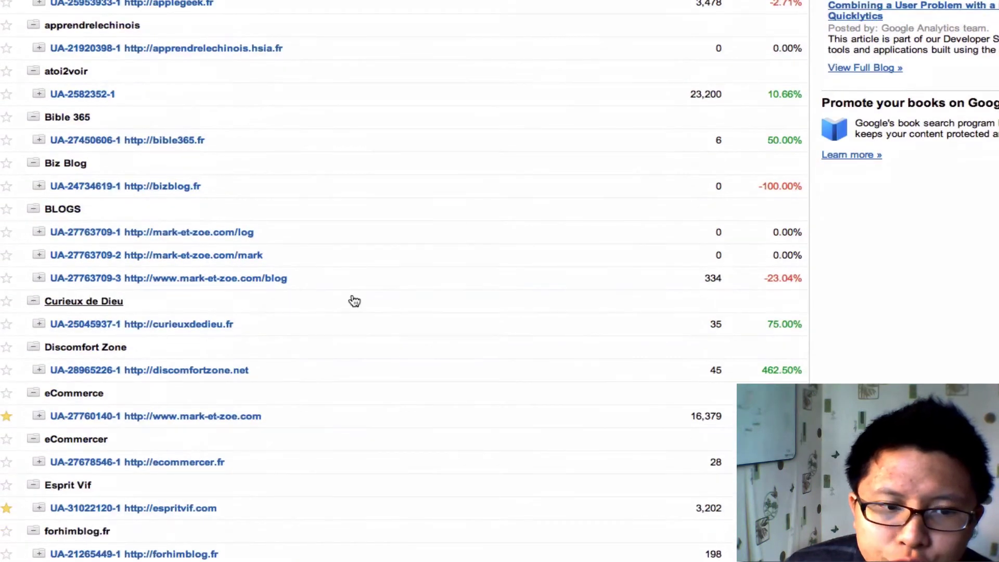
scroll(354, 301, down, 3)
scroll(357, 294, down, 4)
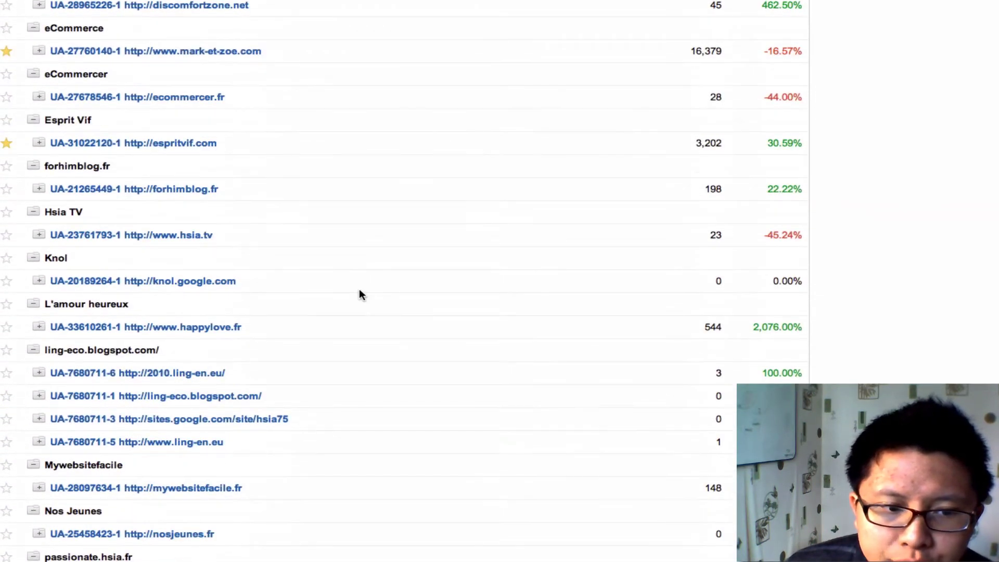
scroll(360, 292, down, 5)
scroll(362, 296, up, 20)
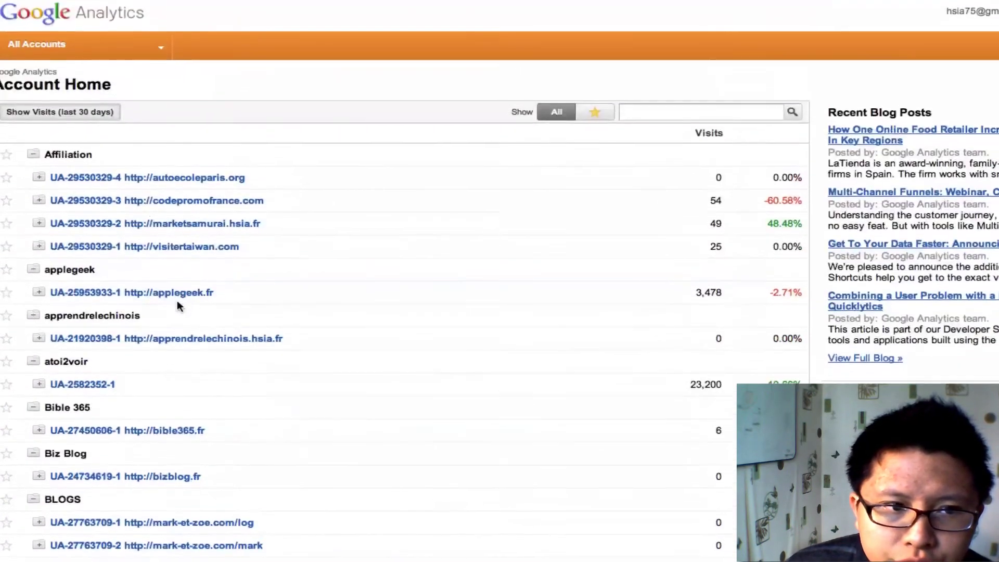
click(170, 177)
click(106, 197)
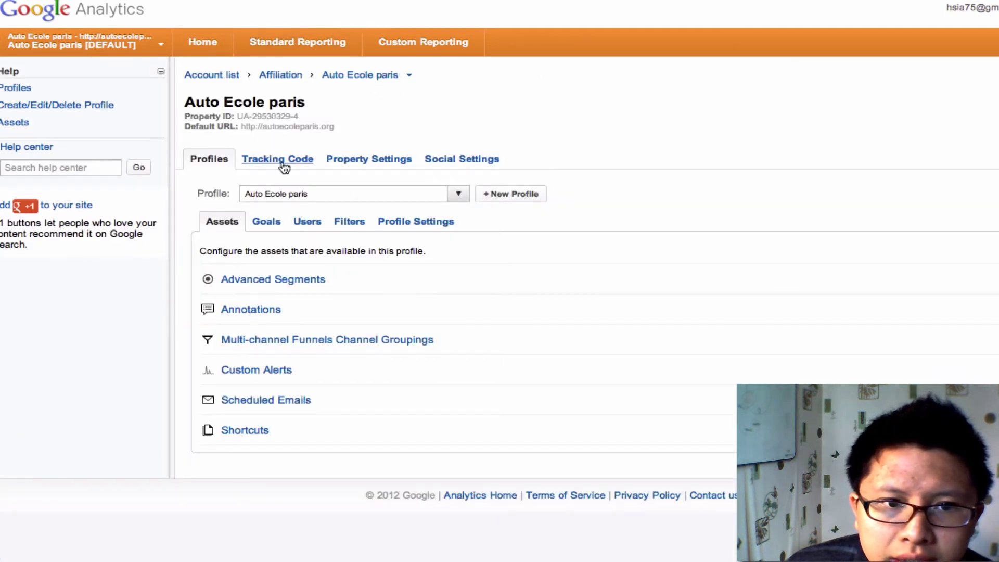
click(350, 222)
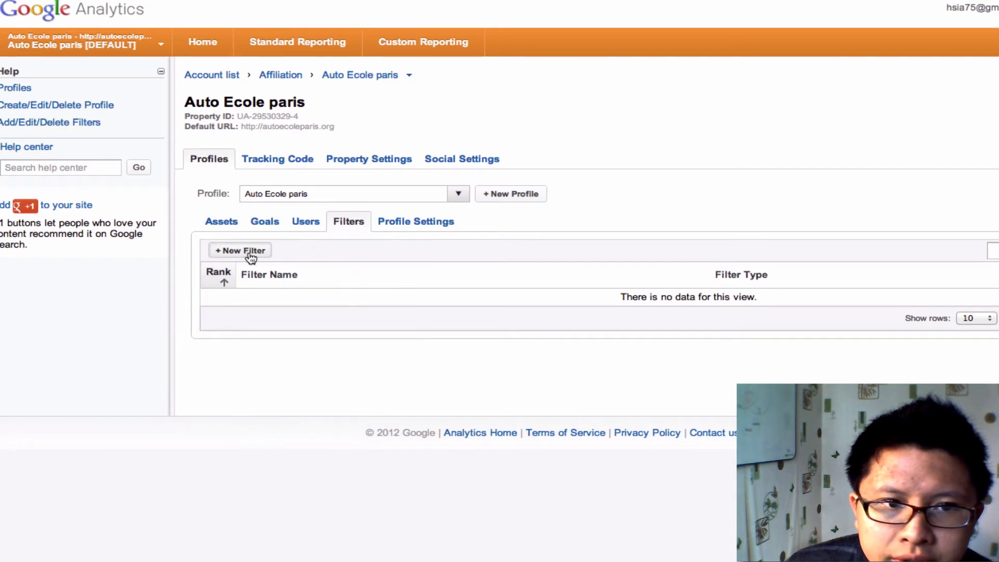
click(251, 252)
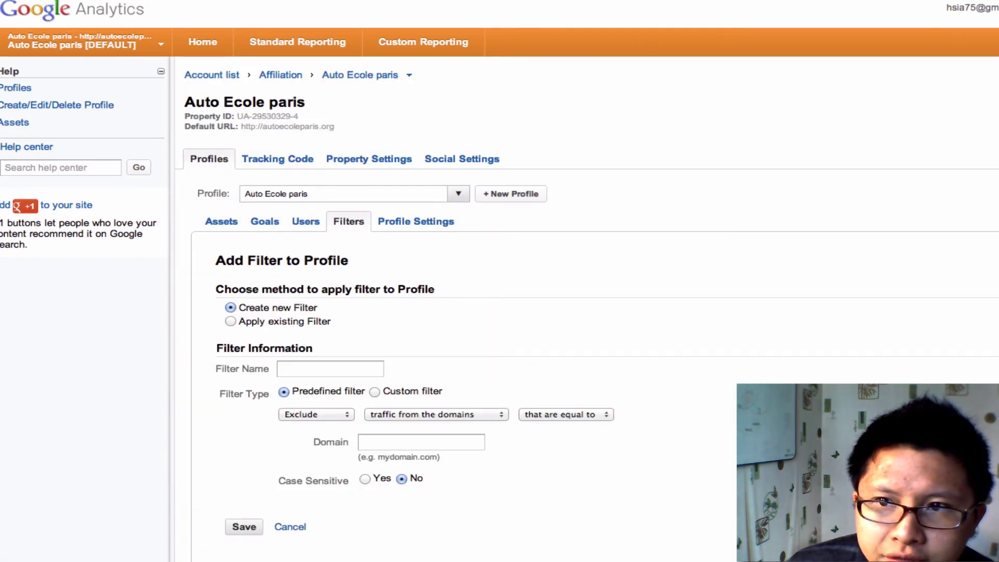
Search the web for "ip adress" in a new tab, open What Is My IP Address and select the computer's public IP address.
key(super+t)
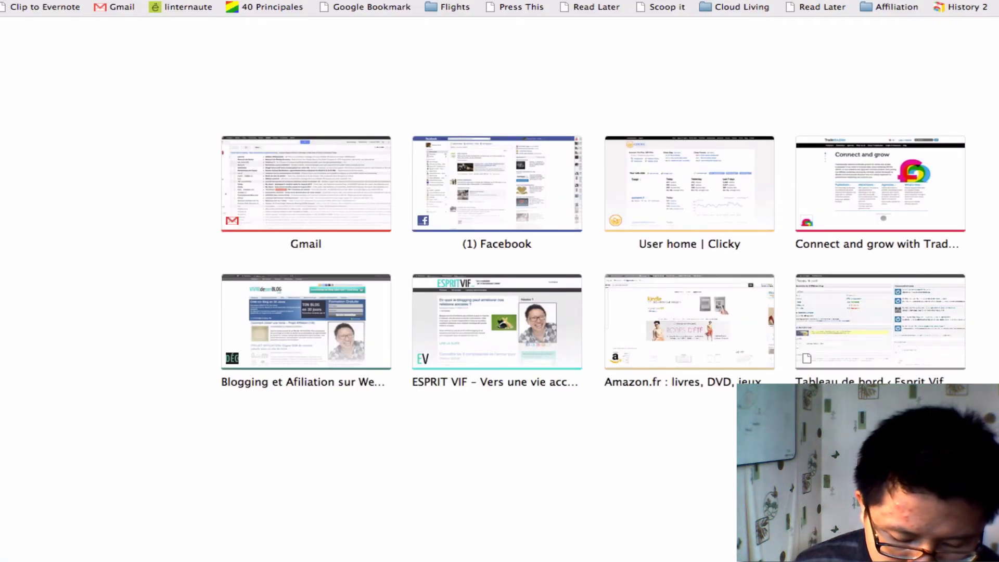
text(ip adress)
key(Return)
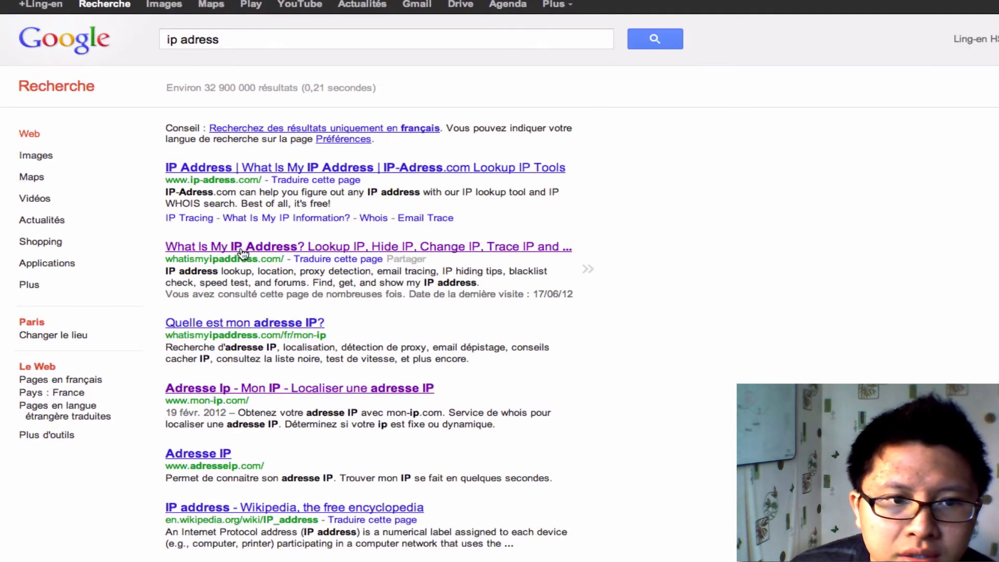
click(242, 252)
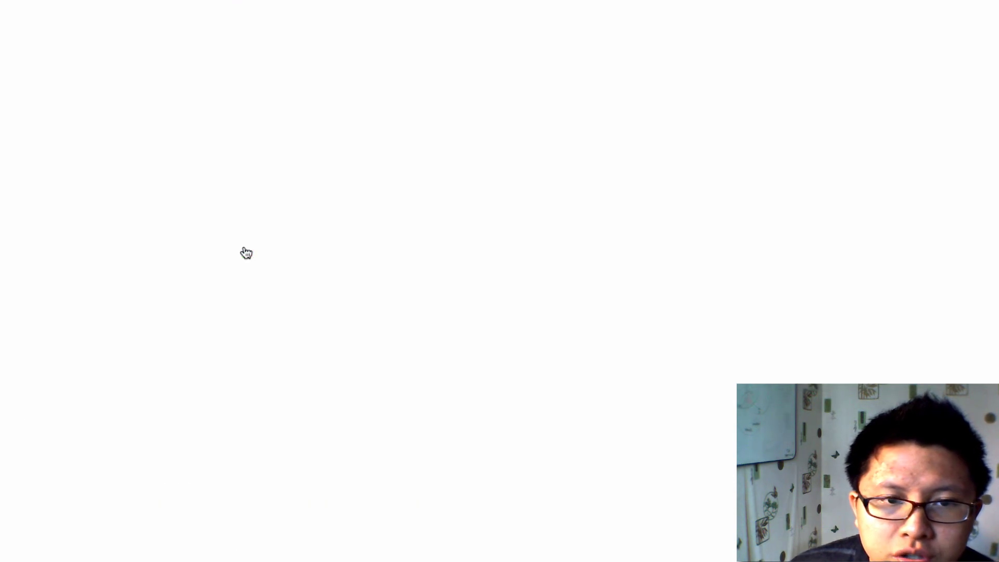
drag(847, 145, 718, 146)
click(875, 156)
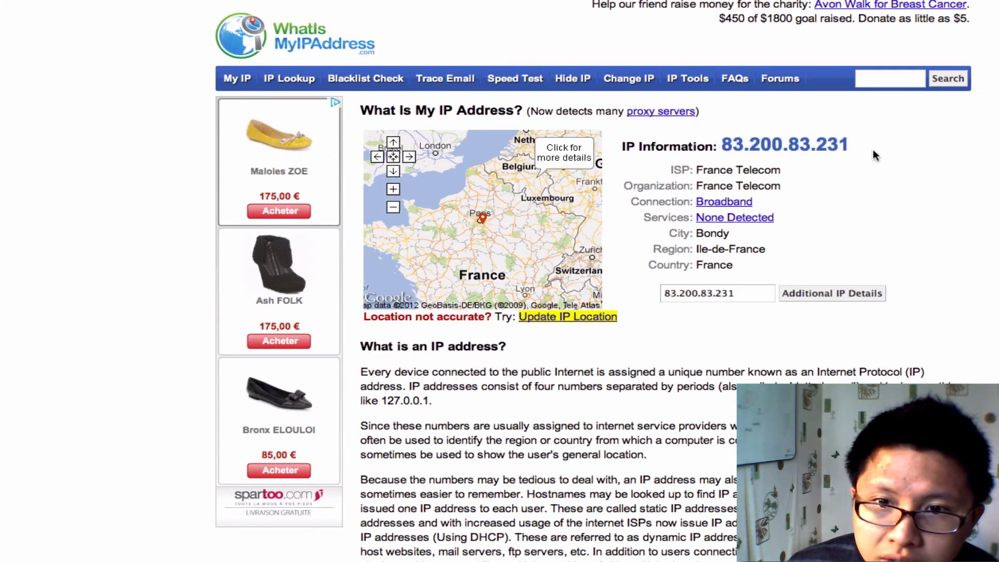
drag(839, 146, 722, 144)
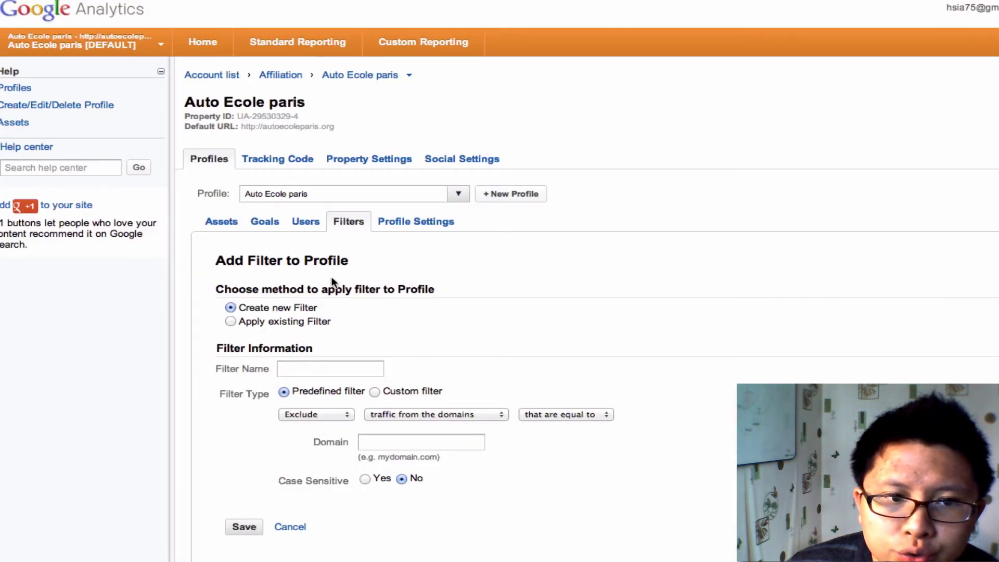
Name the new filter "Mon Ip" and set it as a predefined filter excluding traffic from the IP addresses.
click(300, 370)
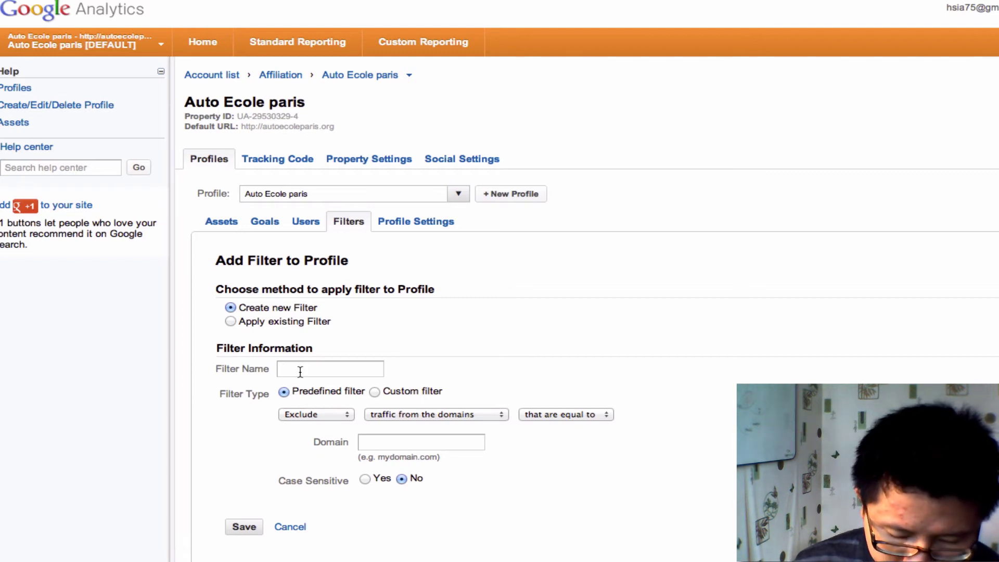
text(Mon )
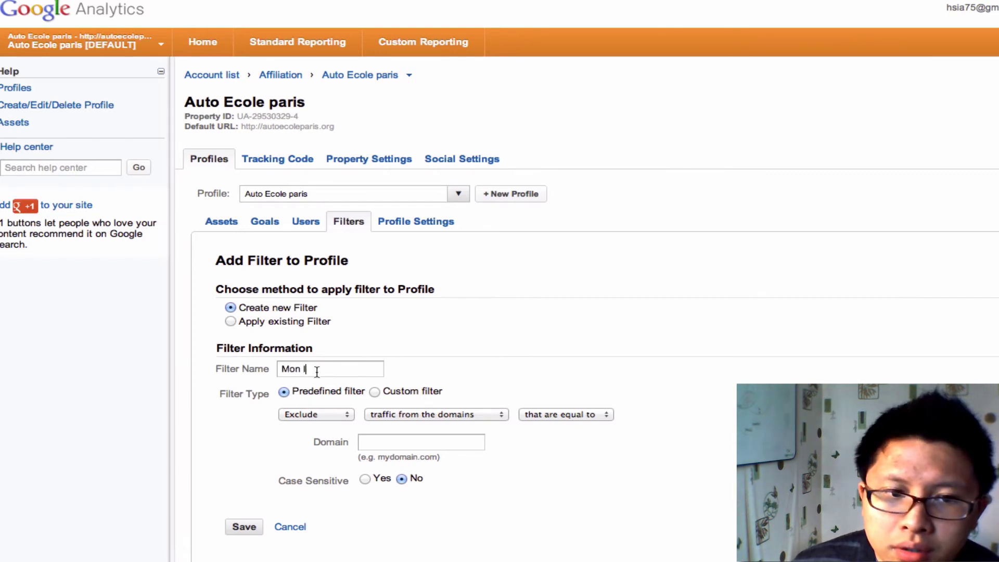
text(Ip)
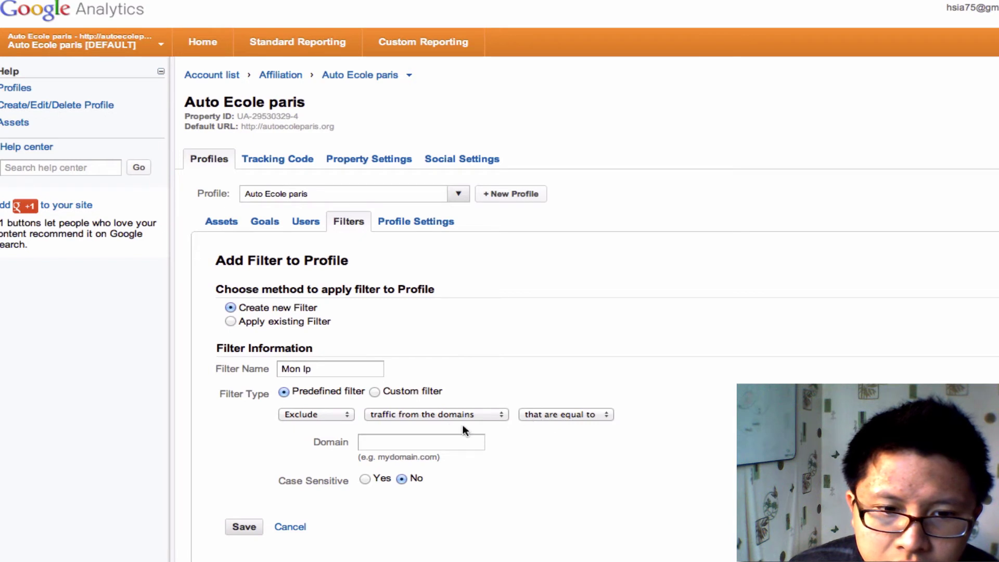
click(403, 443)
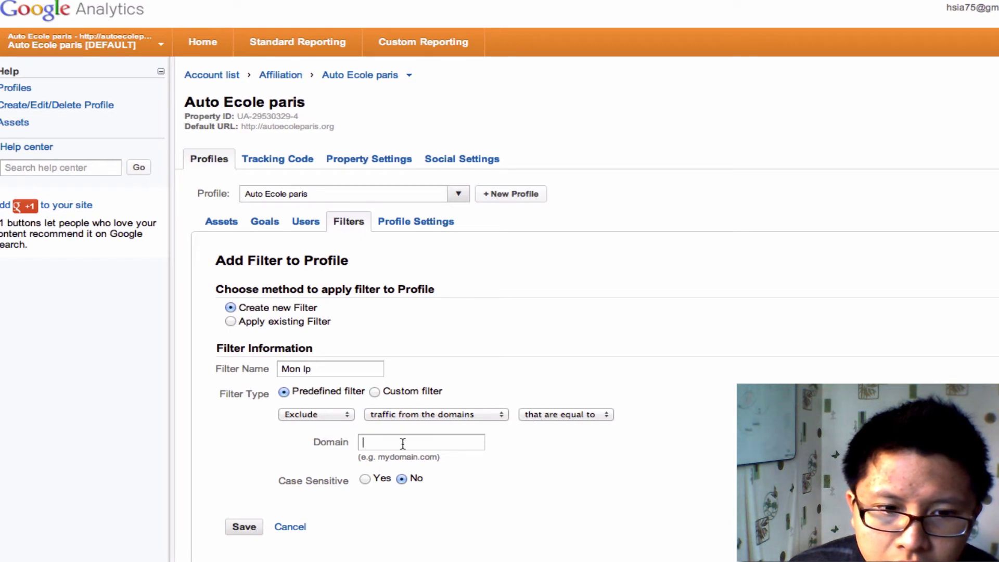
click(371, 391)
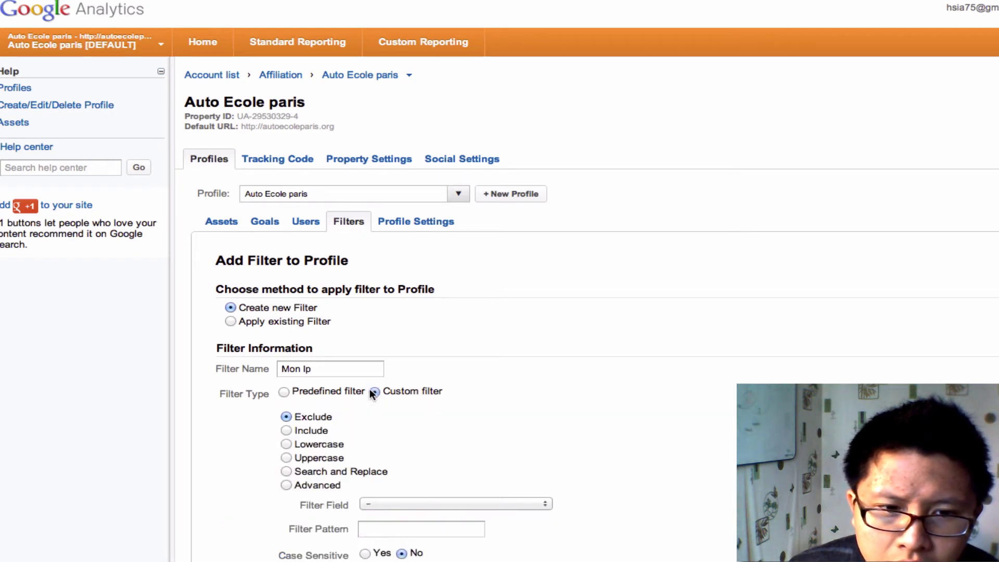
click(283, 392)
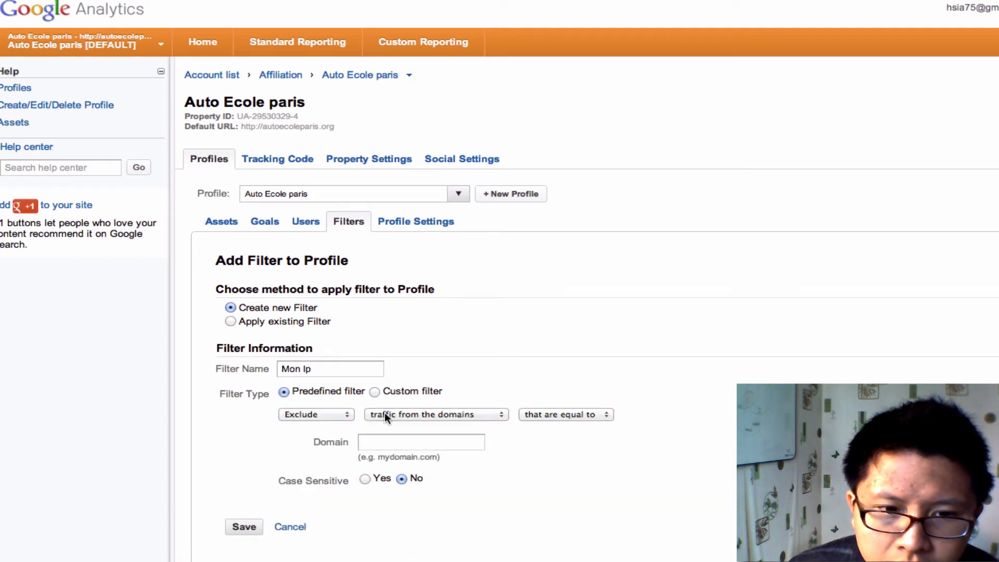
click(410, 415)
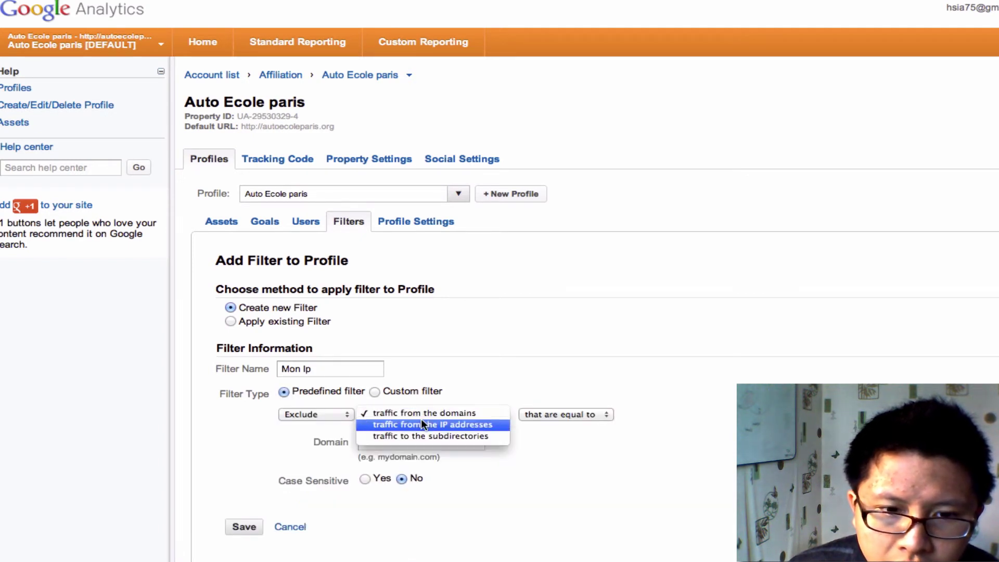
click(421, 423)
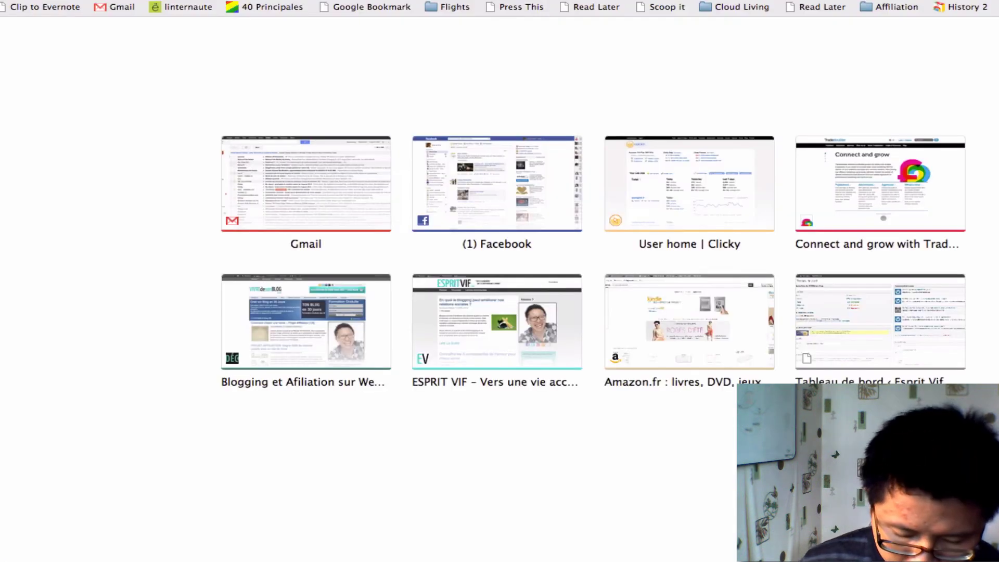
Search Google for "my ip adres", open What Is My IP Address to look up the public IP address and return to the filter form.
text(my app)
key(BackSpace)
key(BackSpace)
key(BackSpace)
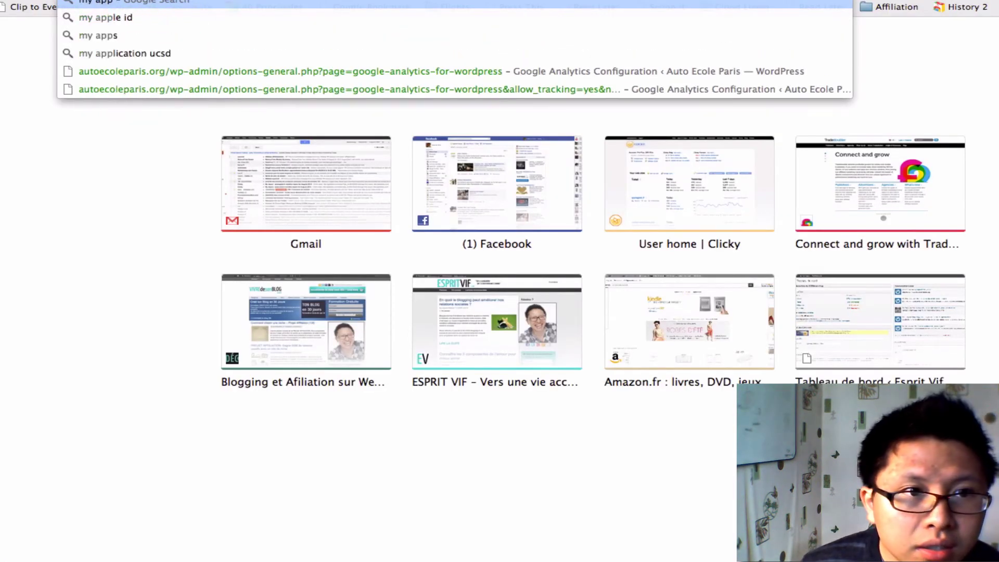
text(ip adres)
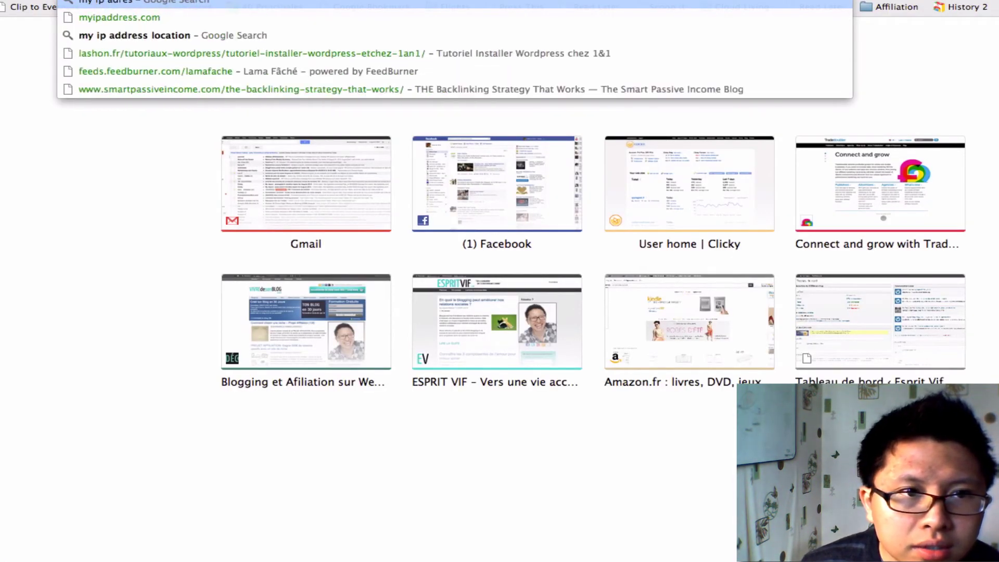
key(Return)
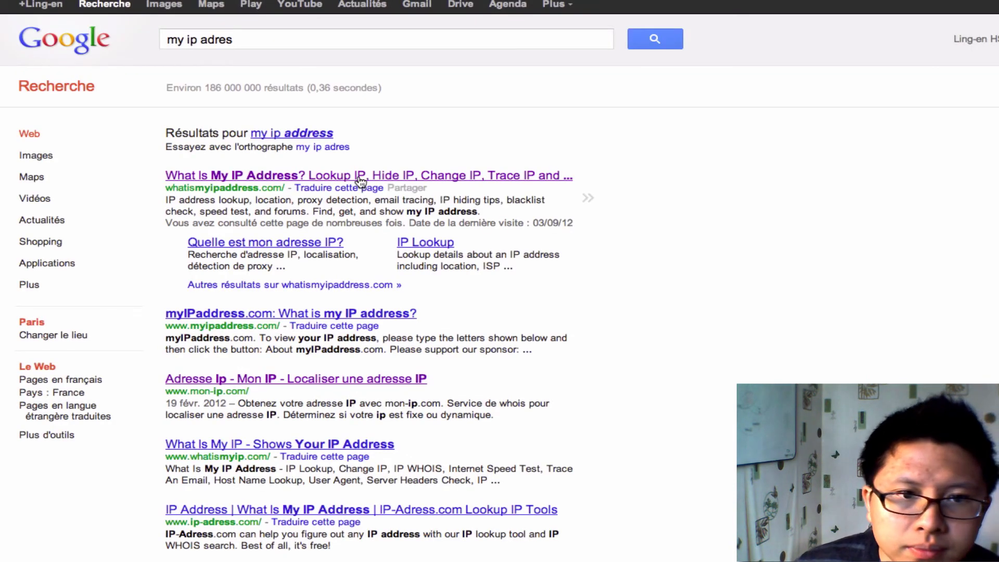
click(360, 177)
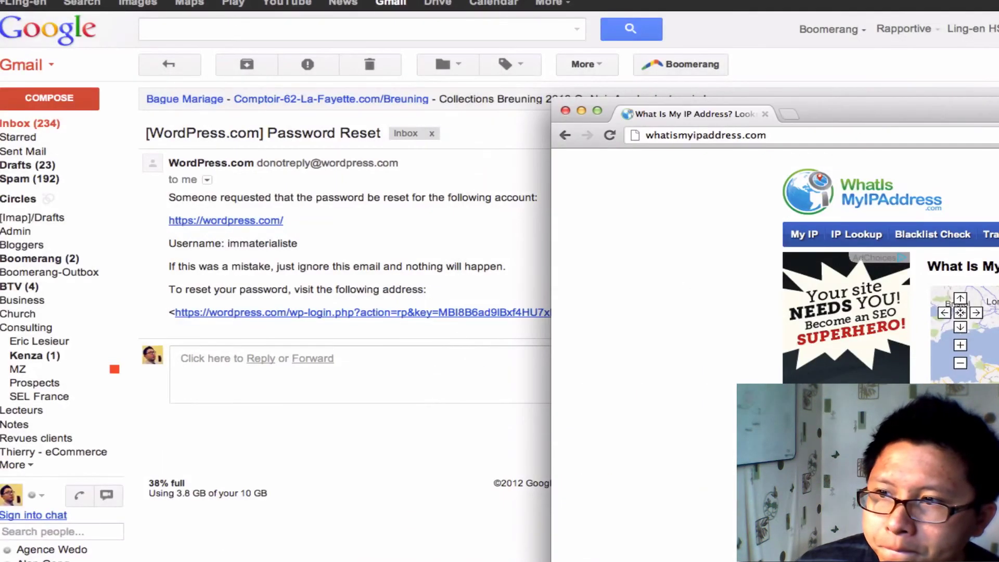
key(super+w)
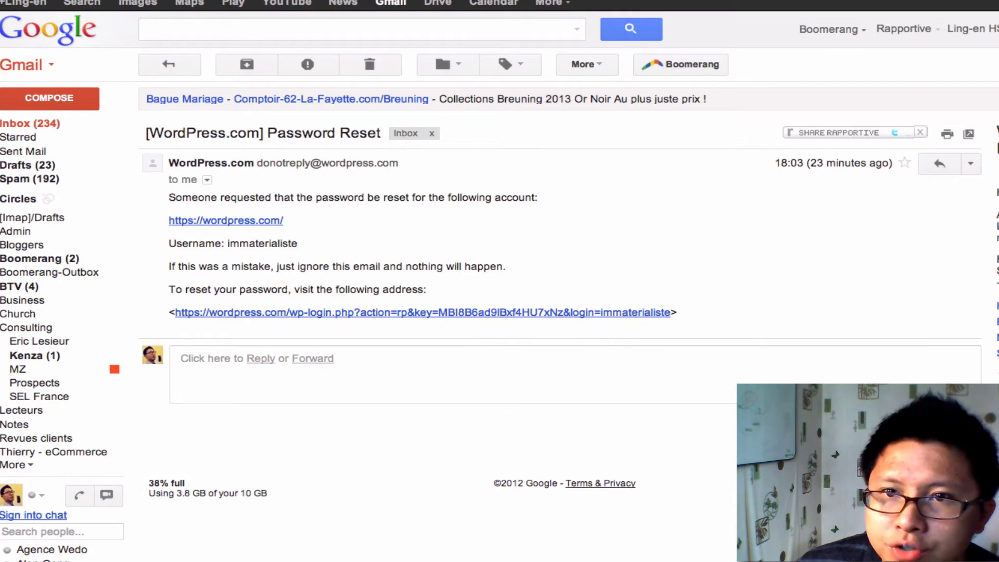
text(wordpress)
key(Return)
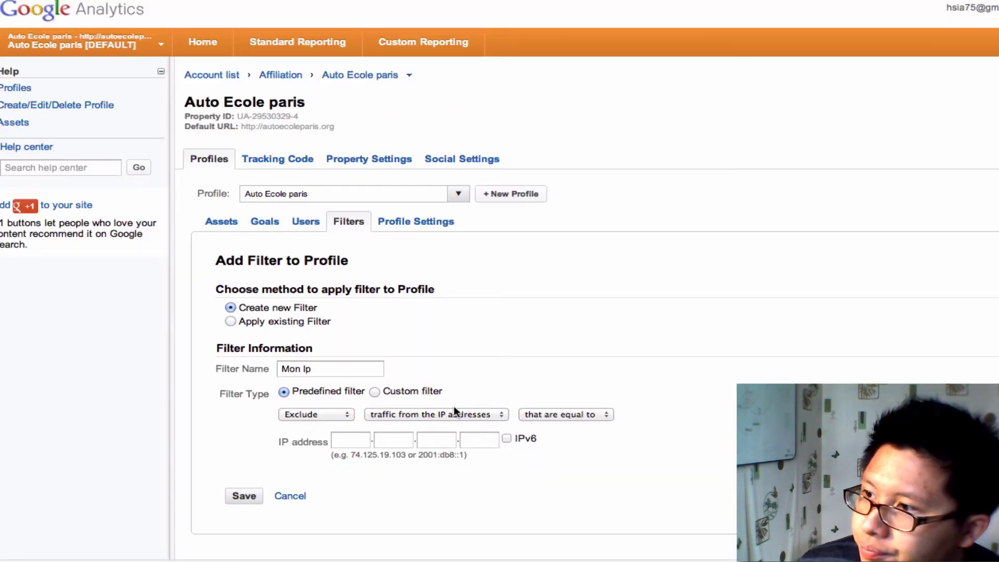
Enter the computer's public IP address as the one to exclude and save the filter.
text(83.)
text(2)
key(BackSpace)
key(Tab)
text(200)
key(Tab)
text(83)
key(Tab)
text(2)
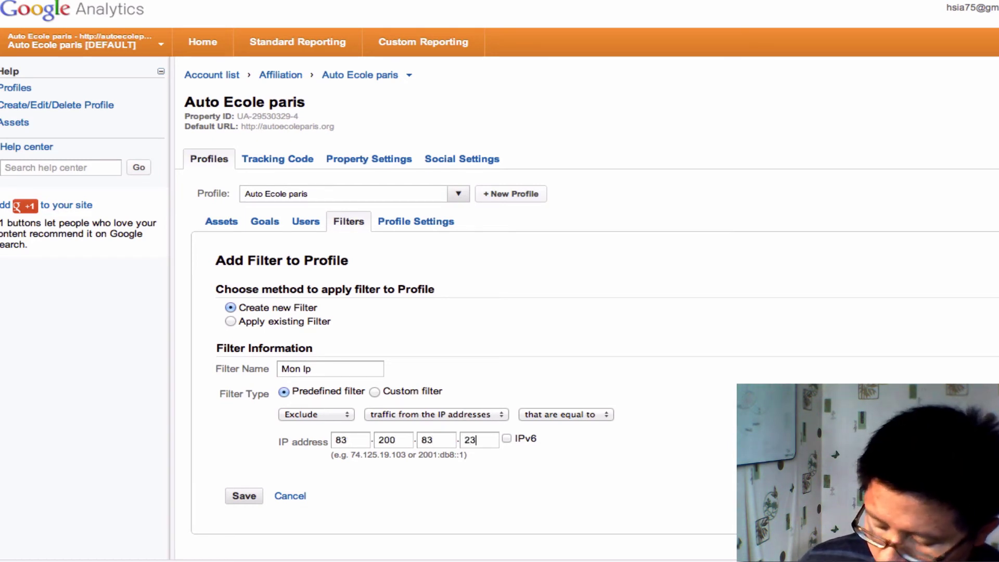
text(31)
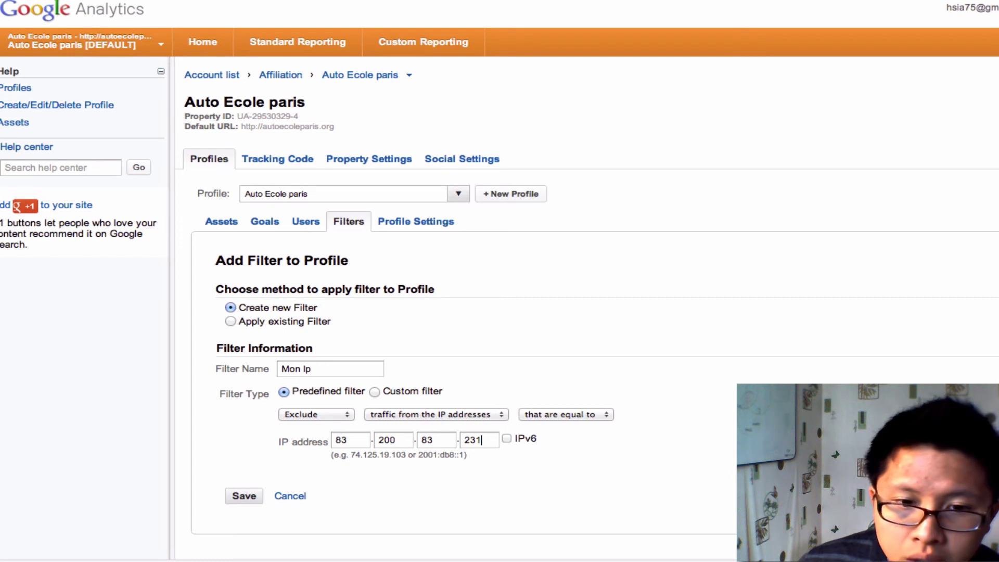
click(258, 498)
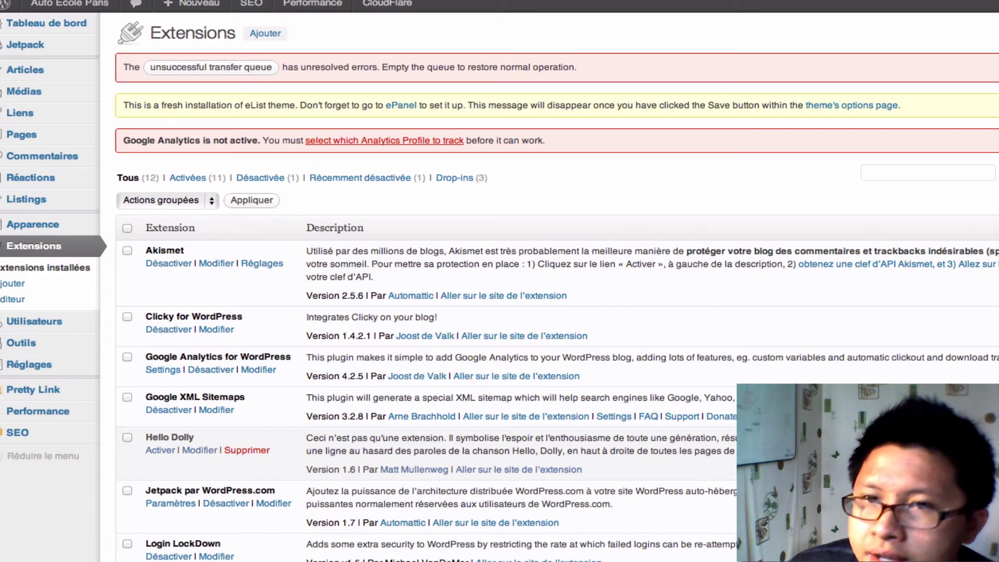
Search Google for "webmastertools" in a new tab and open the Outils pour les webmasters site.
key(super+t)
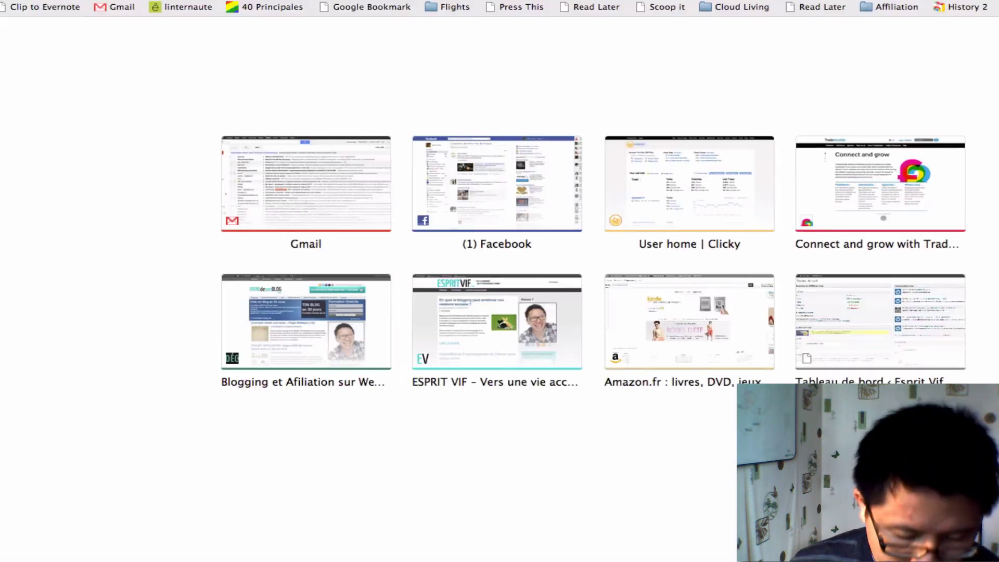
text(webmast)
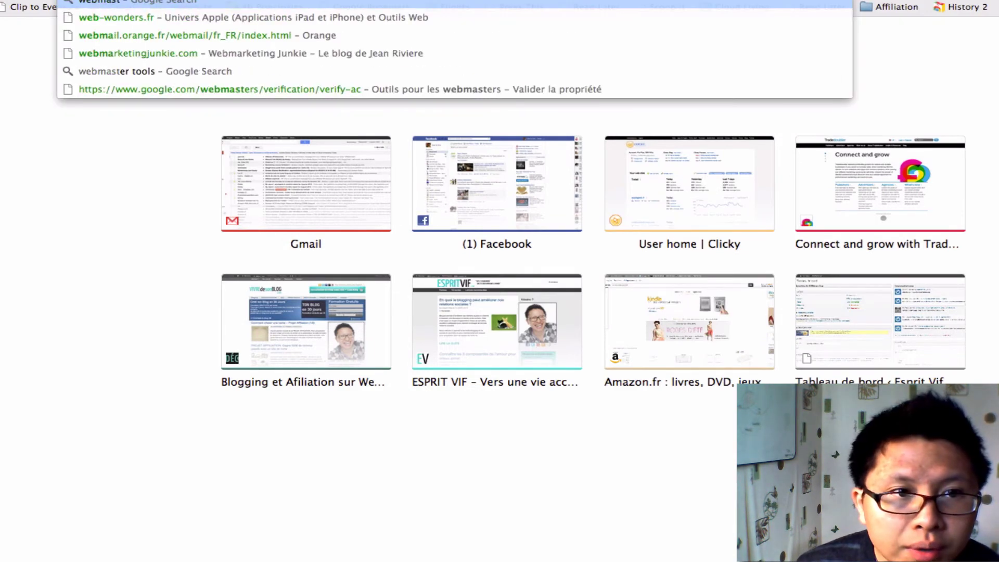
text(ertools)
key(Return)
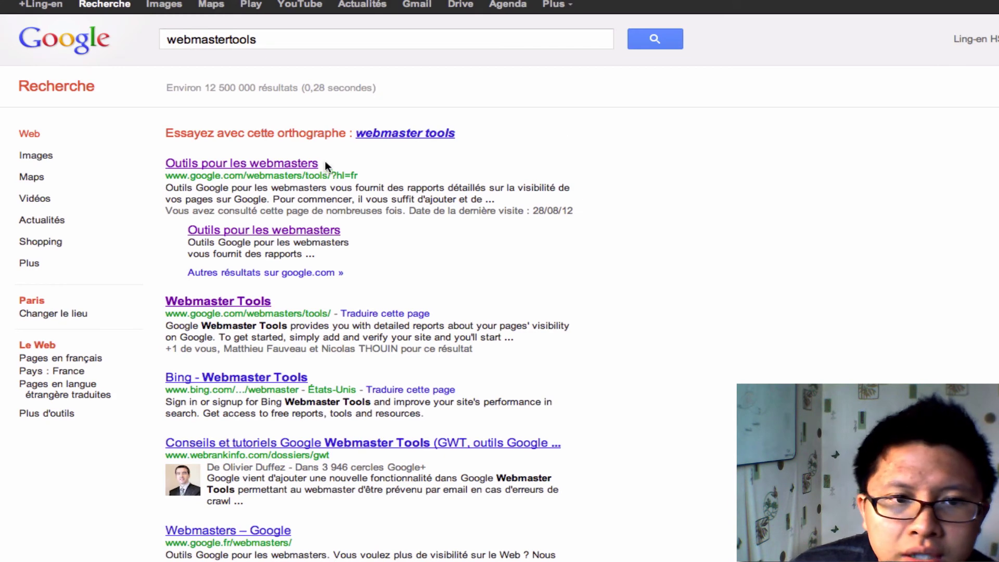
click(262, 165)
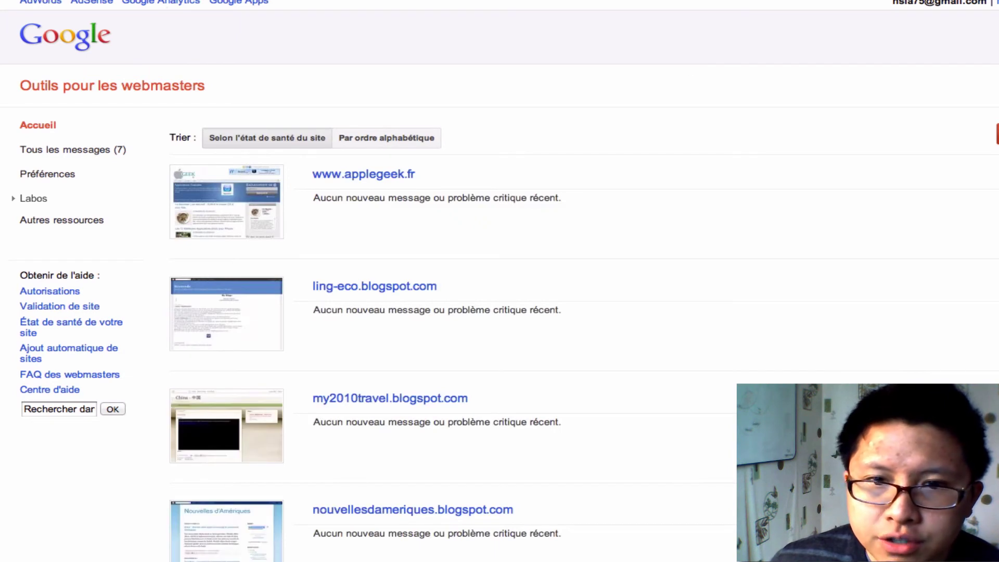
click(546, 333)
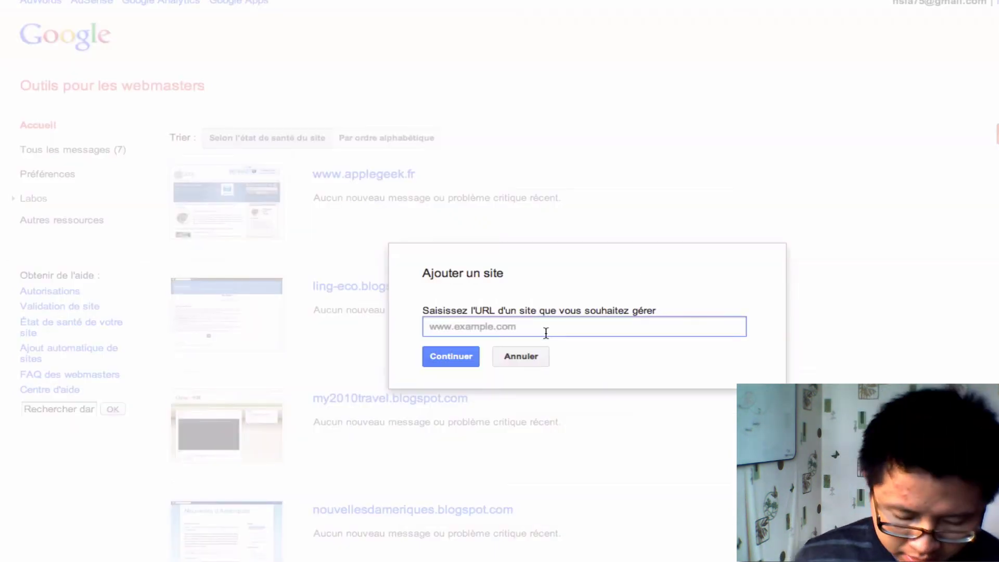
text(www.)
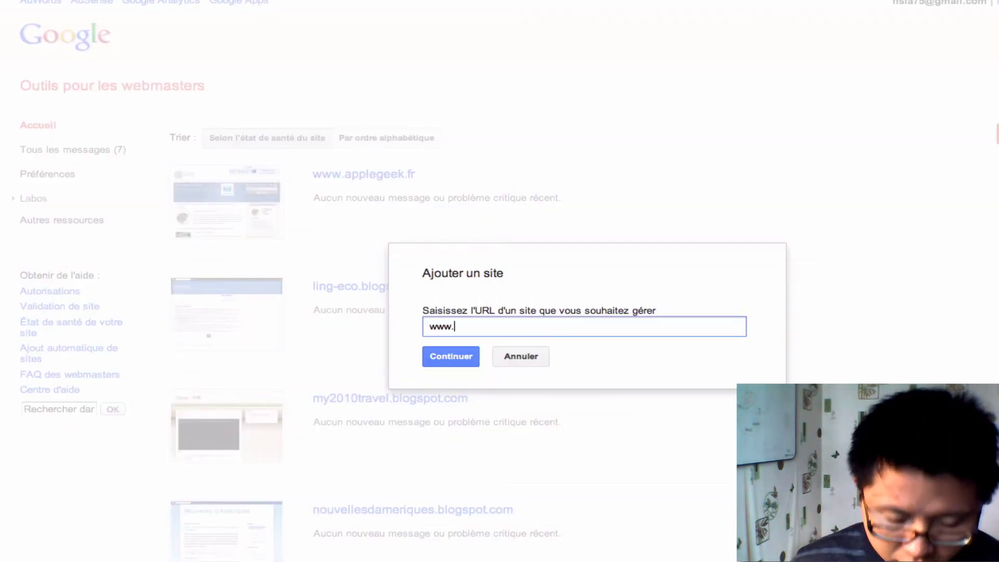
text(autoecolepa)
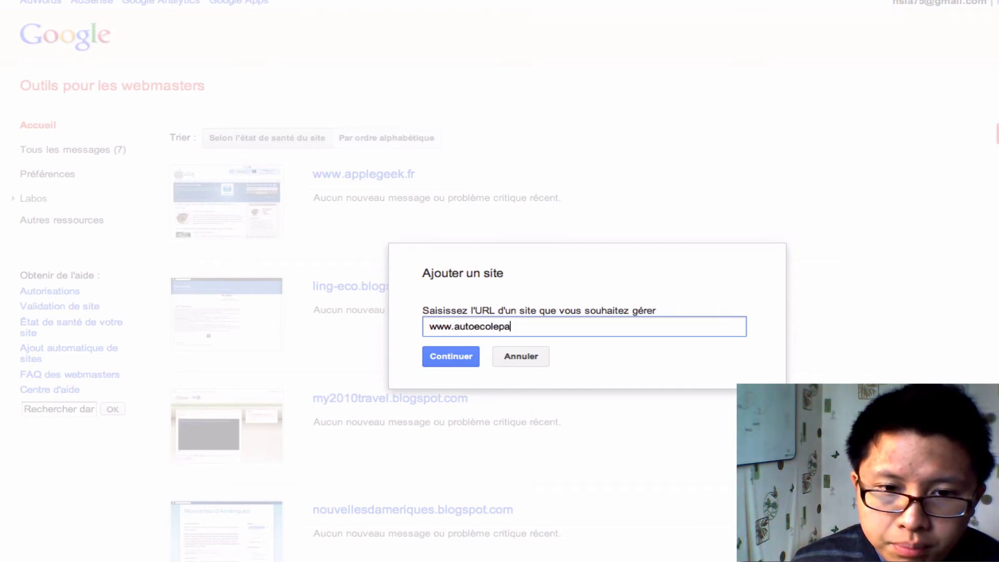
text(ris.org)
click(446, 355)
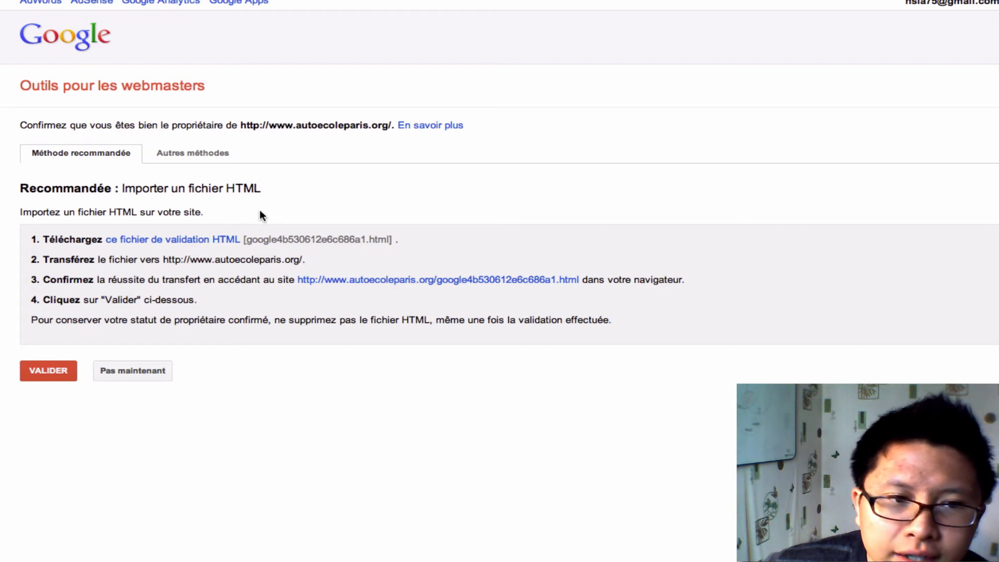
click(168, 158)
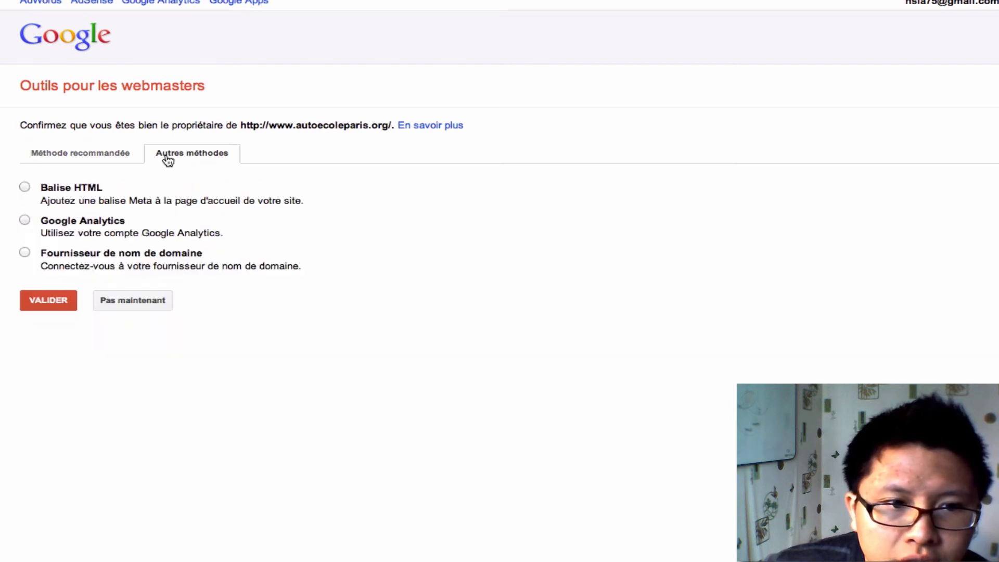
click(24, 221)
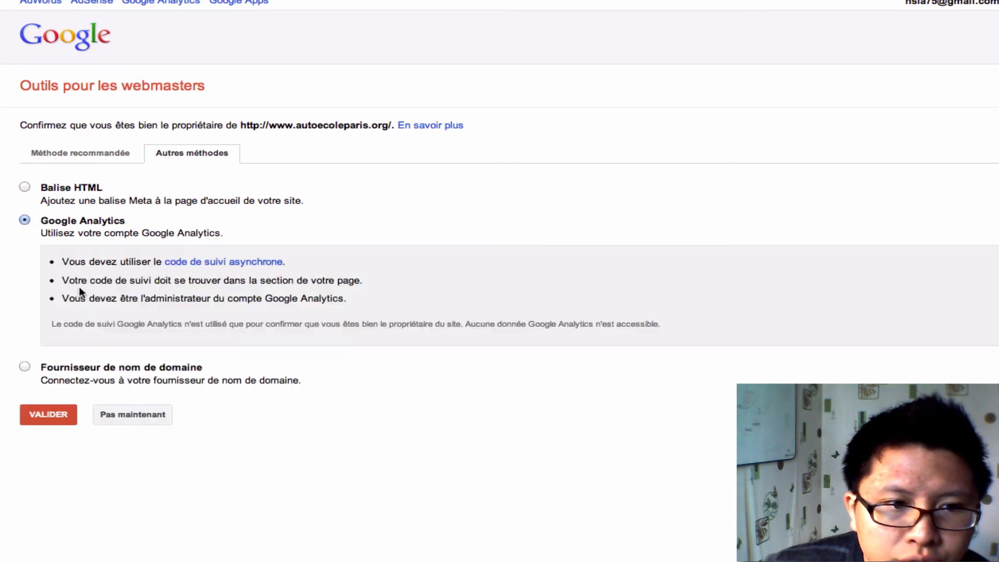
click(48, 415)
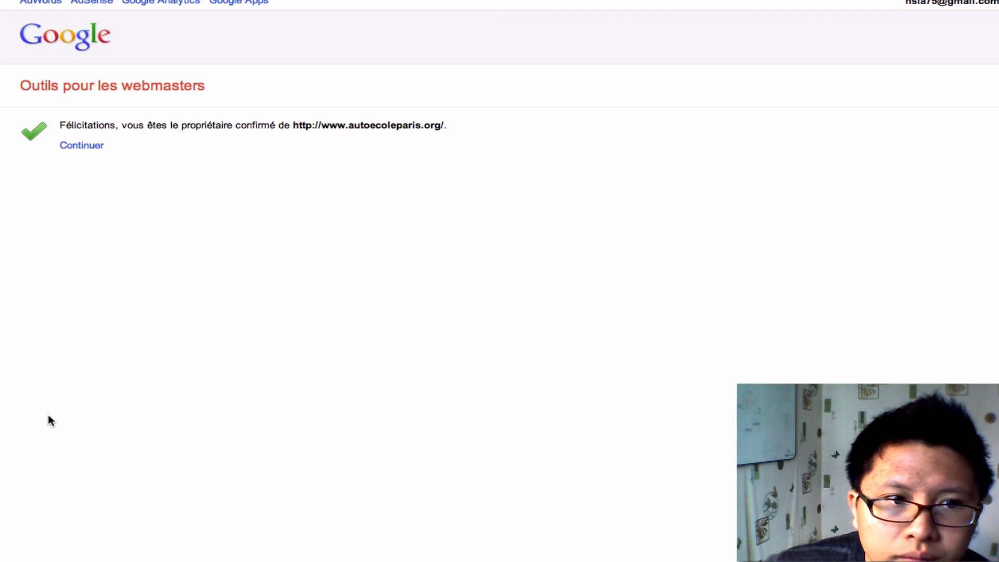
click(82, 146)
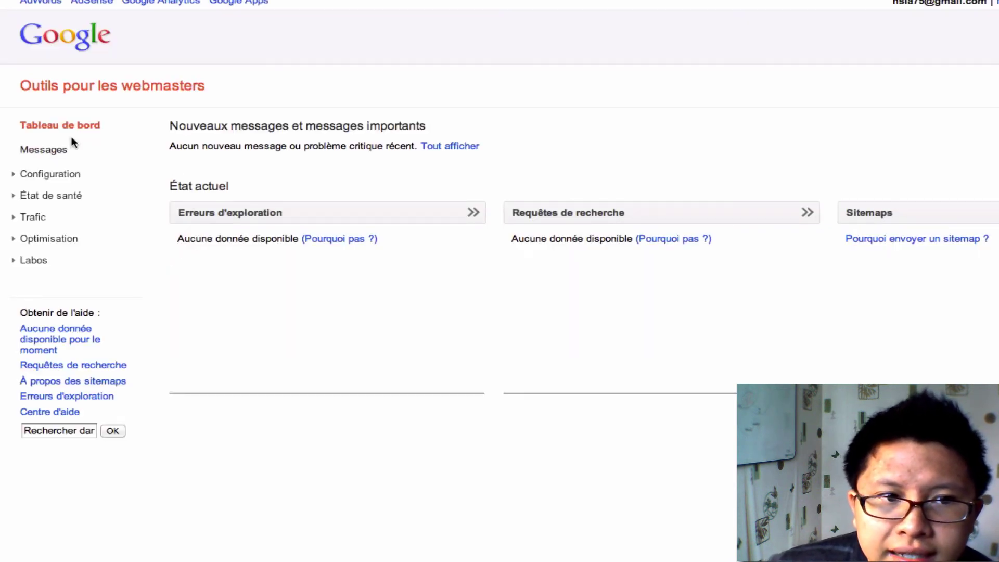
Switch to the espritvif.com site in the webmaster tools and examine its crawl errors report.
click(989, 85)
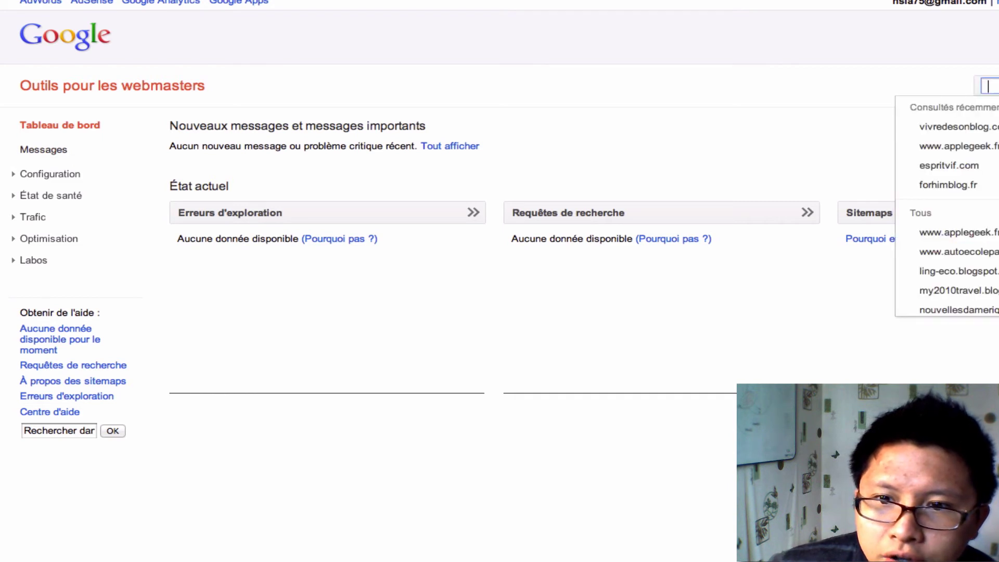
click(963, 173)
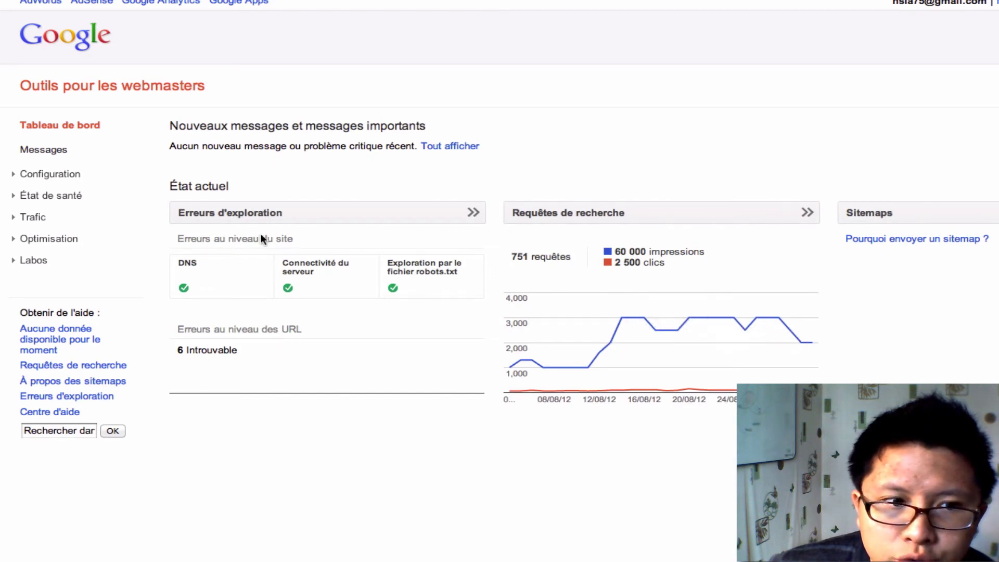
click(30, 193)
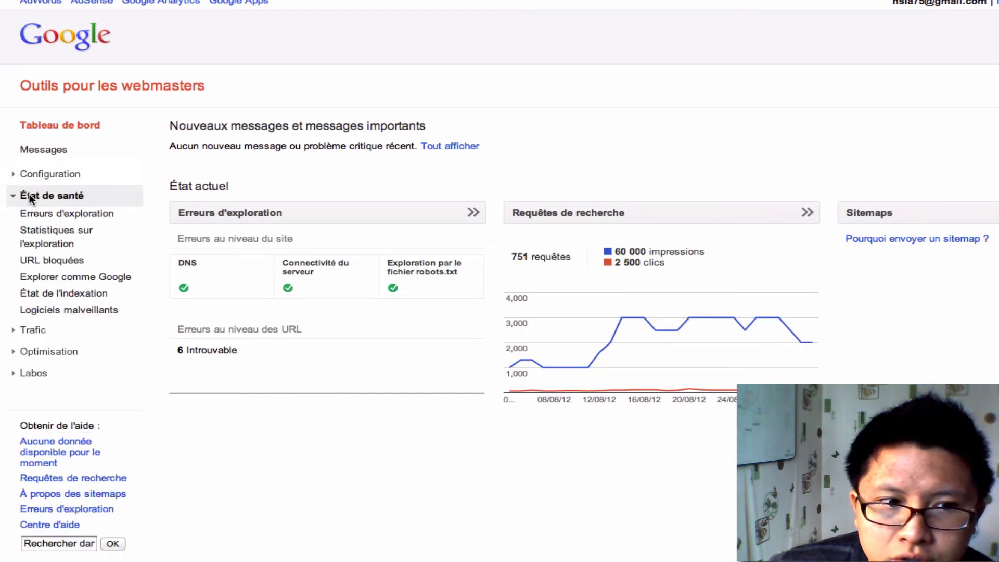
click(49, 216)
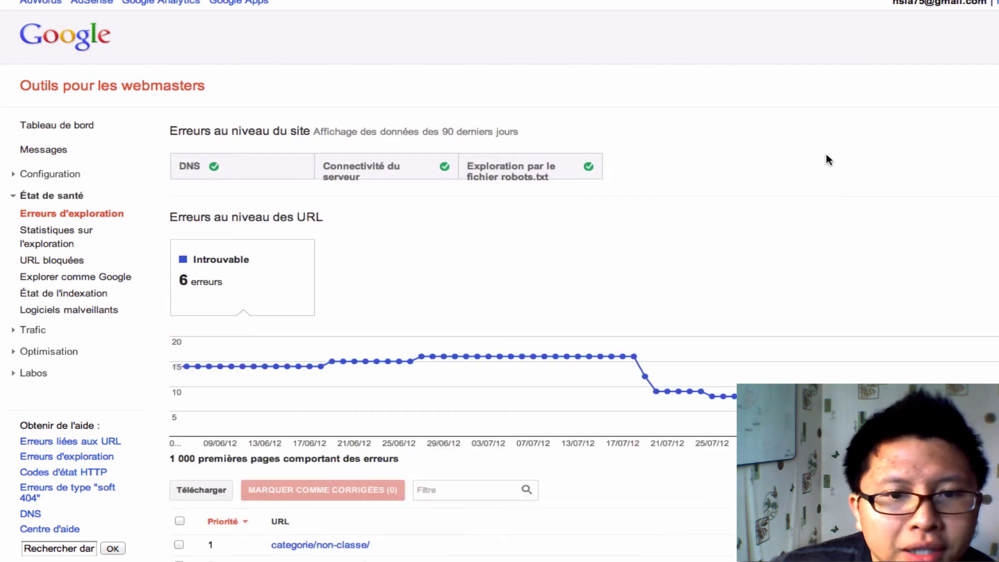
scroll(831, 151, down, 2)
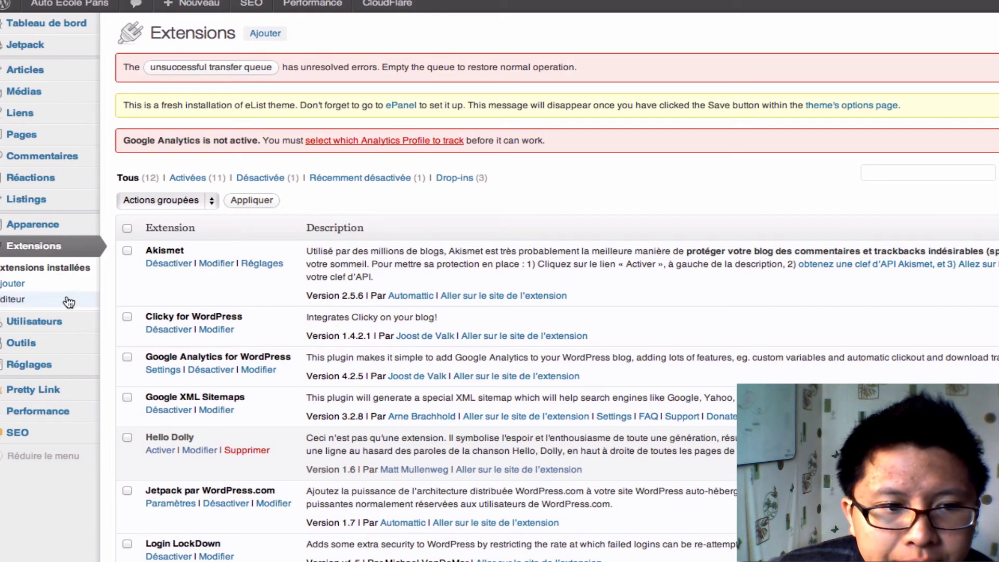
Open the eList Theme Options page under Apparence to reach the ePanel general settings.
mouse_move(68, 389)
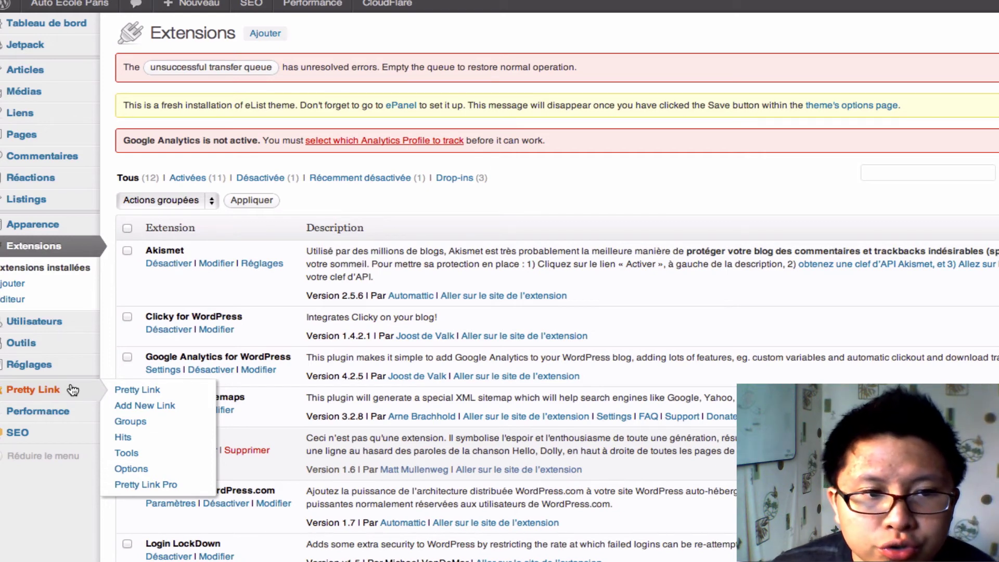
mouse_move(46, 231)
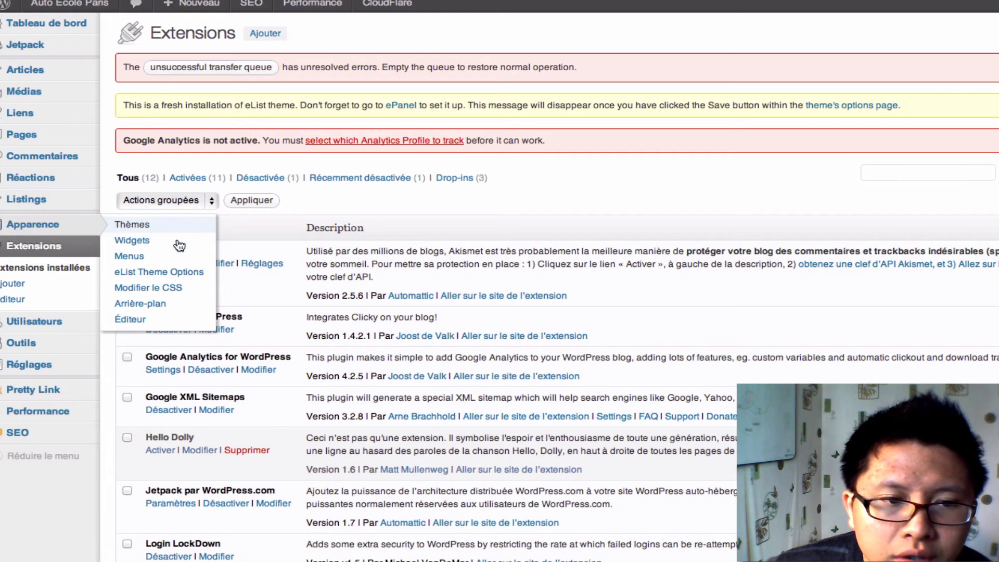
click(135, 277)
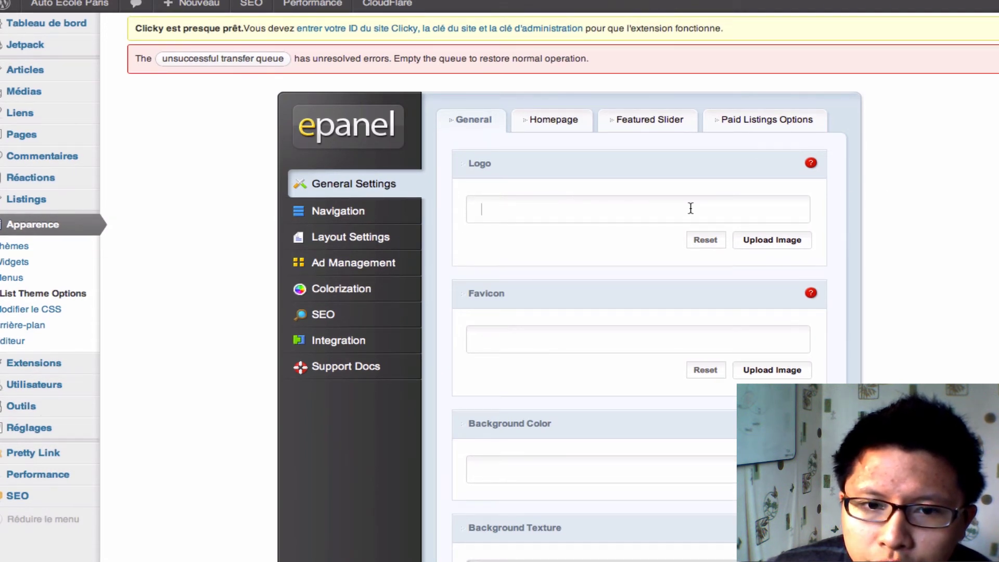
scroll(575, 212, down, 1)
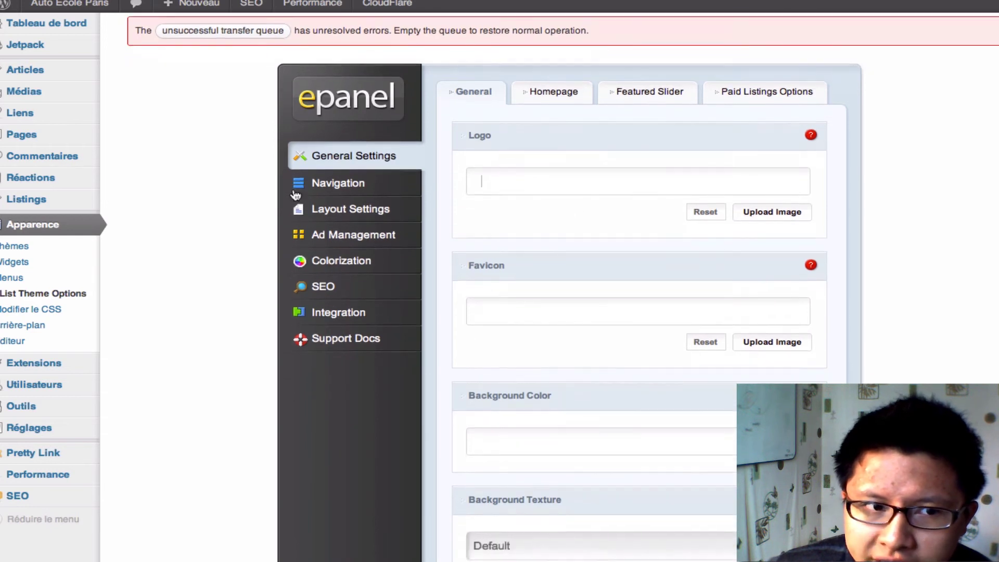
Open the page for adding new media in a new tab, and visit Fiverr to look over its Graphics & Design categories.
mouse_move(53, 102)
right_click(118, 107)
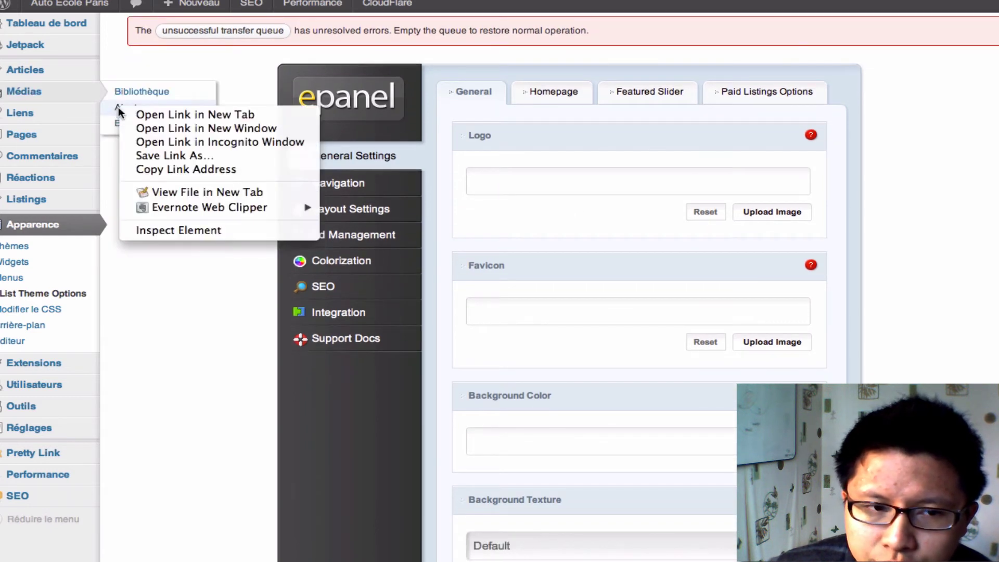
click(156, 115)
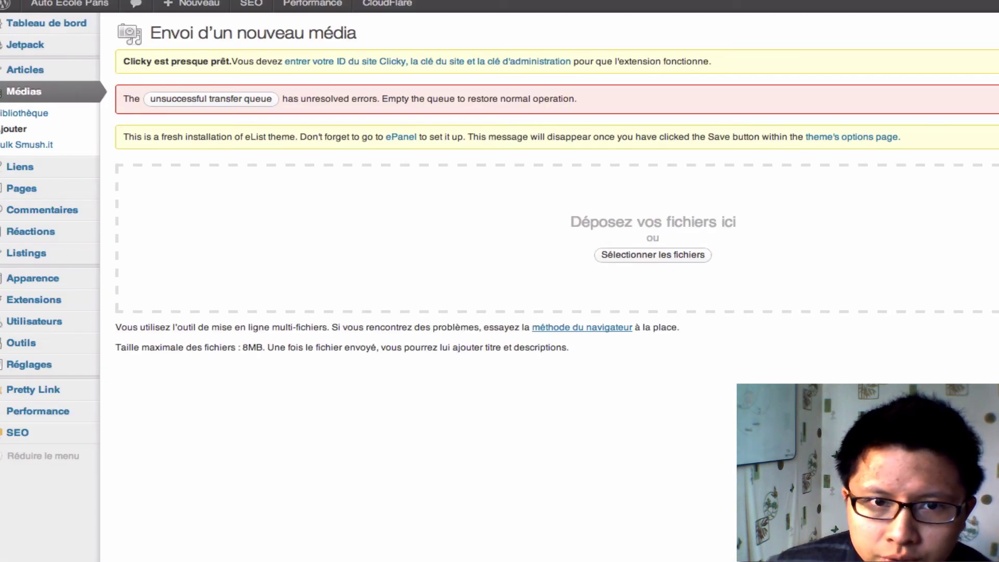
text(fiverr)
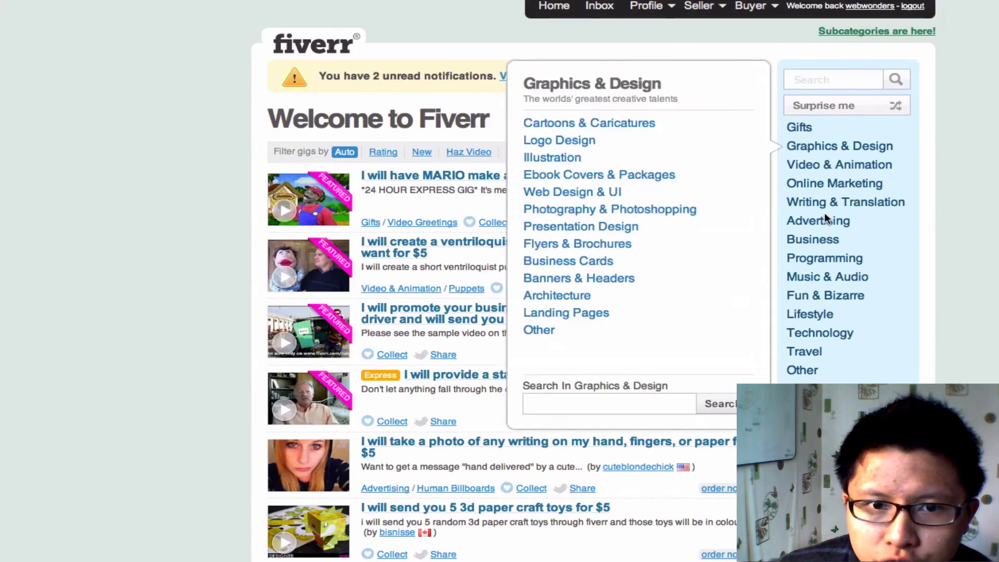
mouse_move(818, 220)
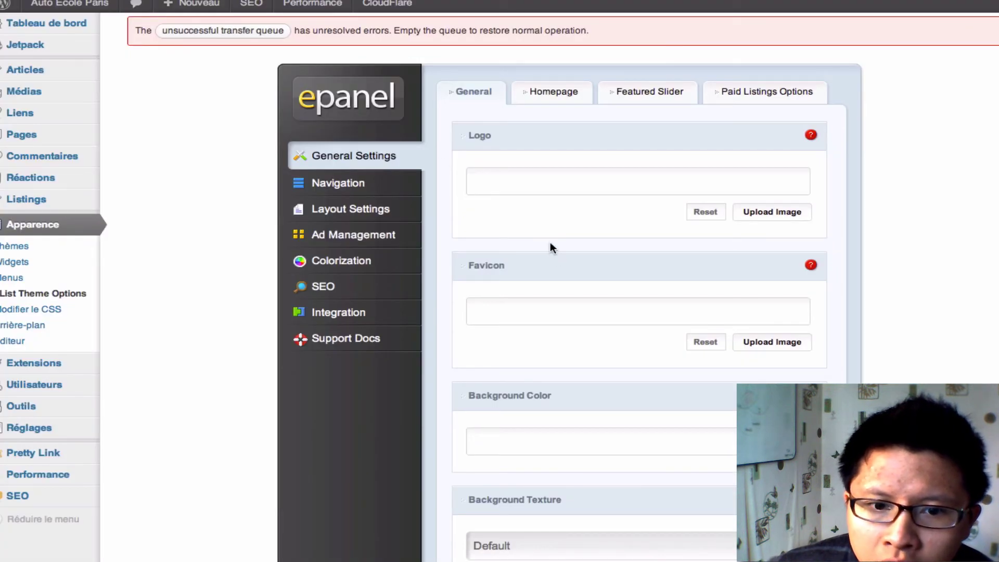
Try to choose white as the theme's Background Color with the colour picker.
scroll(552, 245, down, 4)
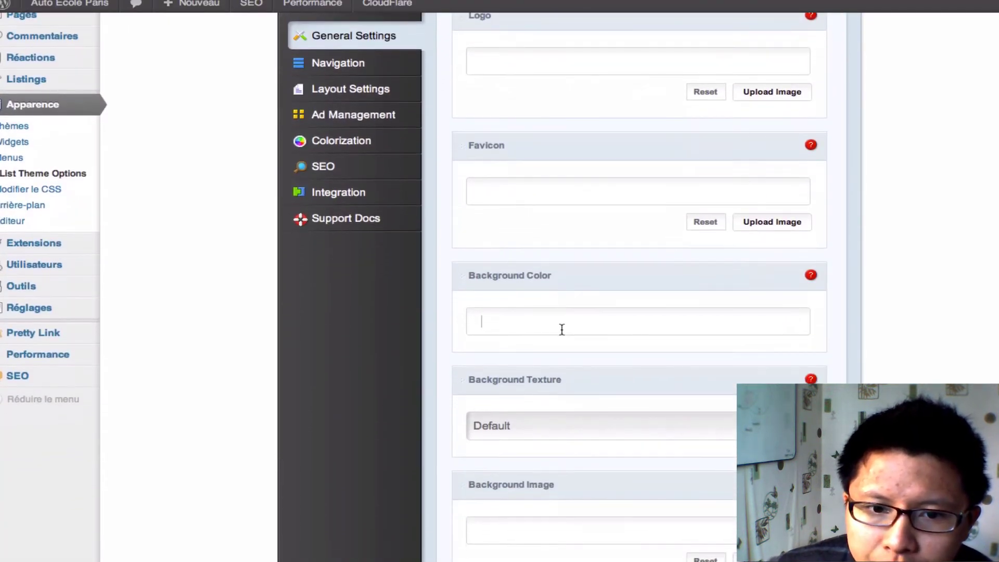
click(562, 329)
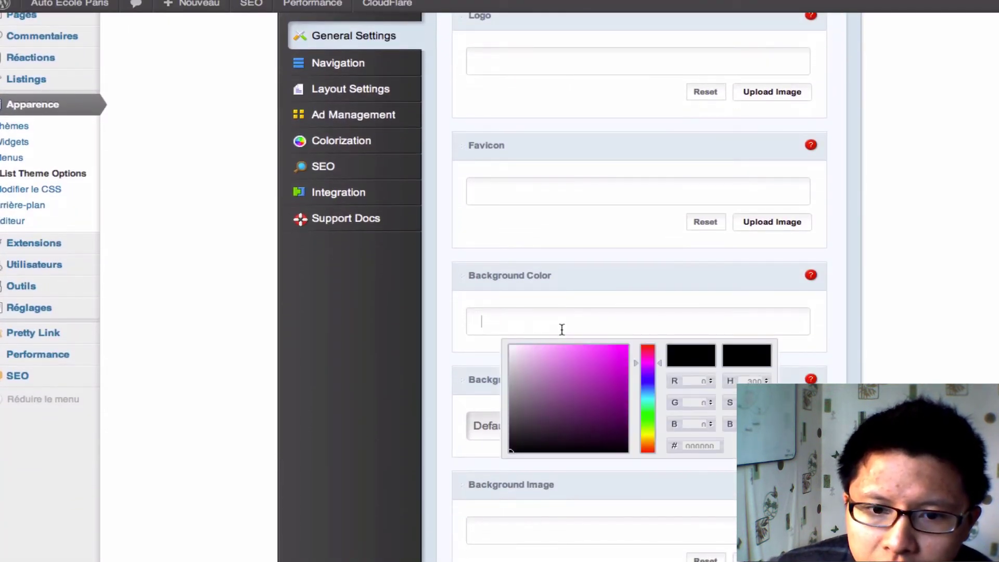
click(521, 357)
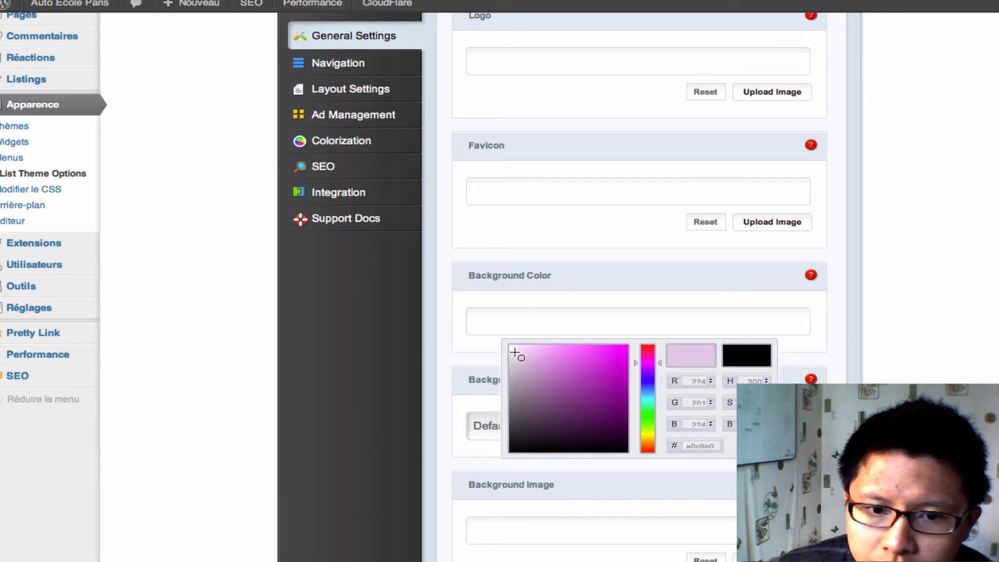
click(519, 354)
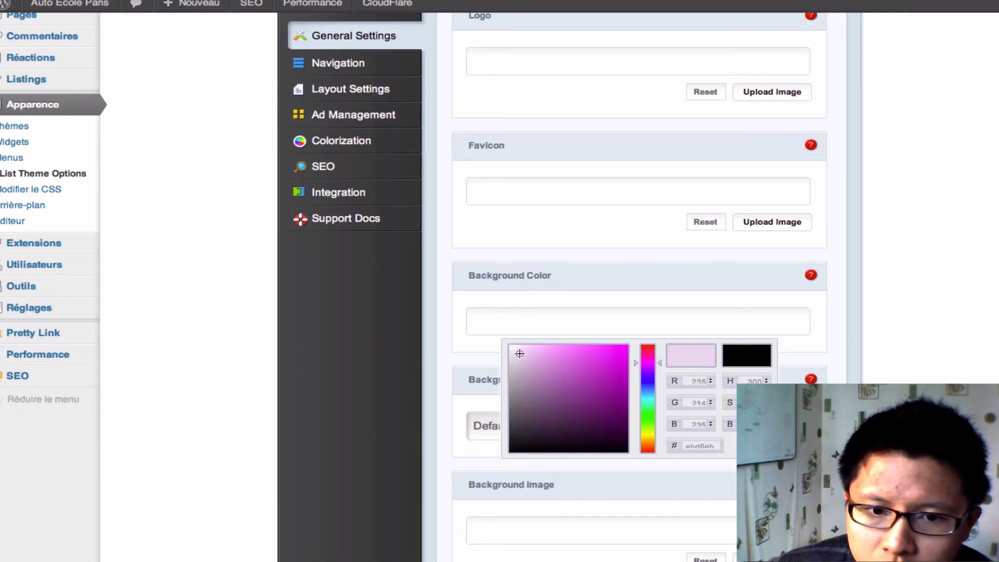
click(520, 351)
mouse_move(520, 351)
mouse_down()
mouse_move(527, 423)
mouse_move(514, 349)
mouse_up()
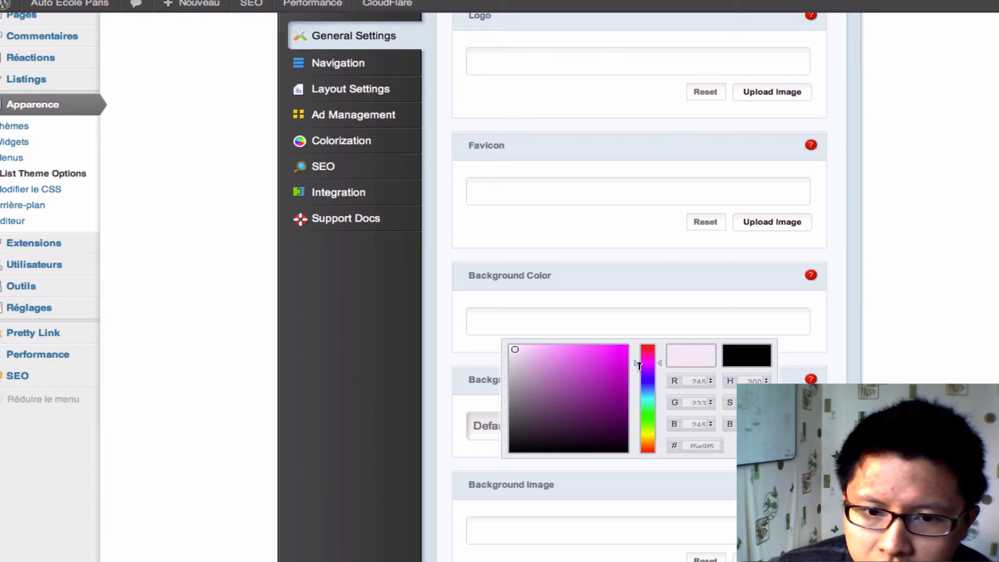
drag(643, 368, 636, 383)
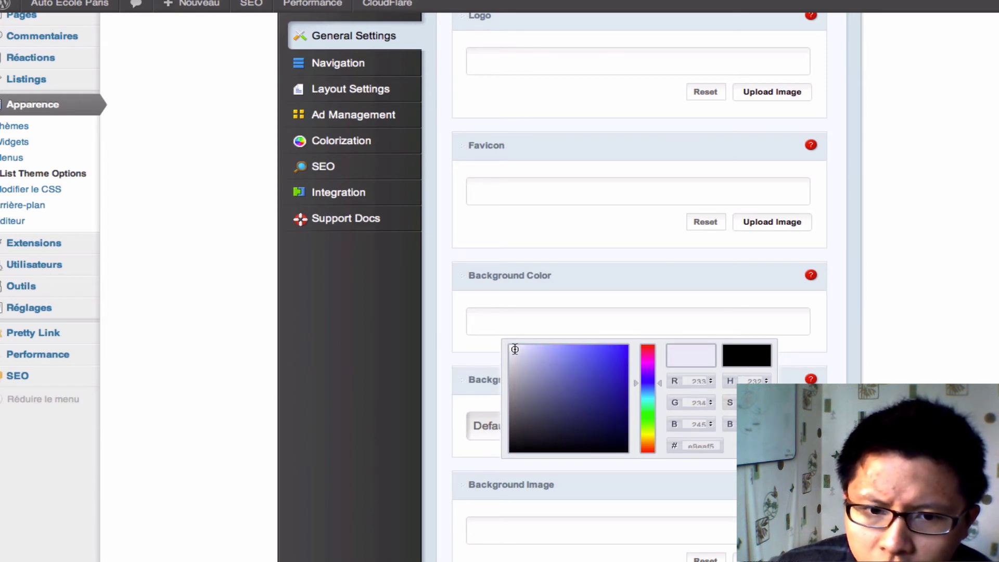
scroll(515, 349, up, 1)
drag(513, 352, 495, 349)
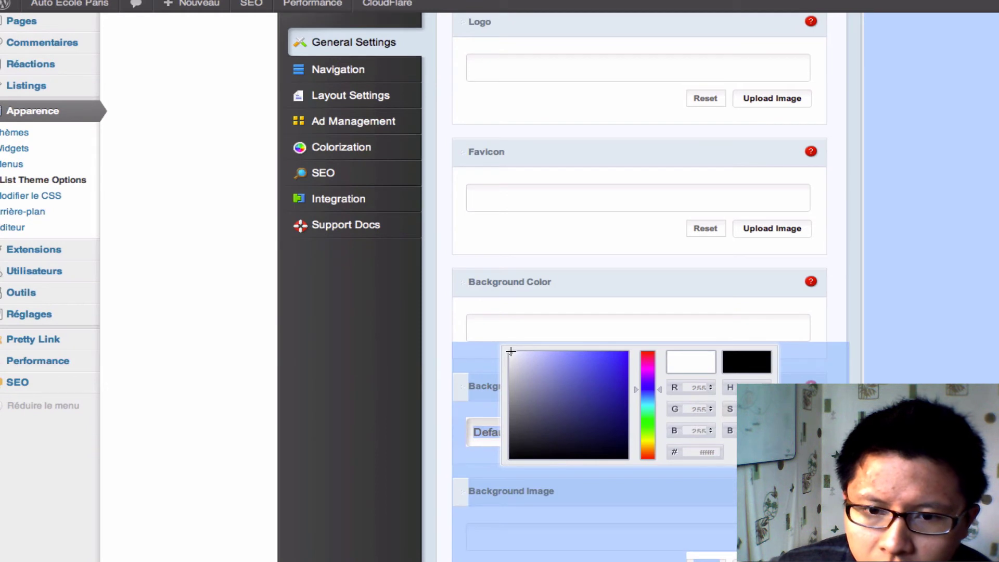
click(936, 352)
scroll(795, 316, down, 3)
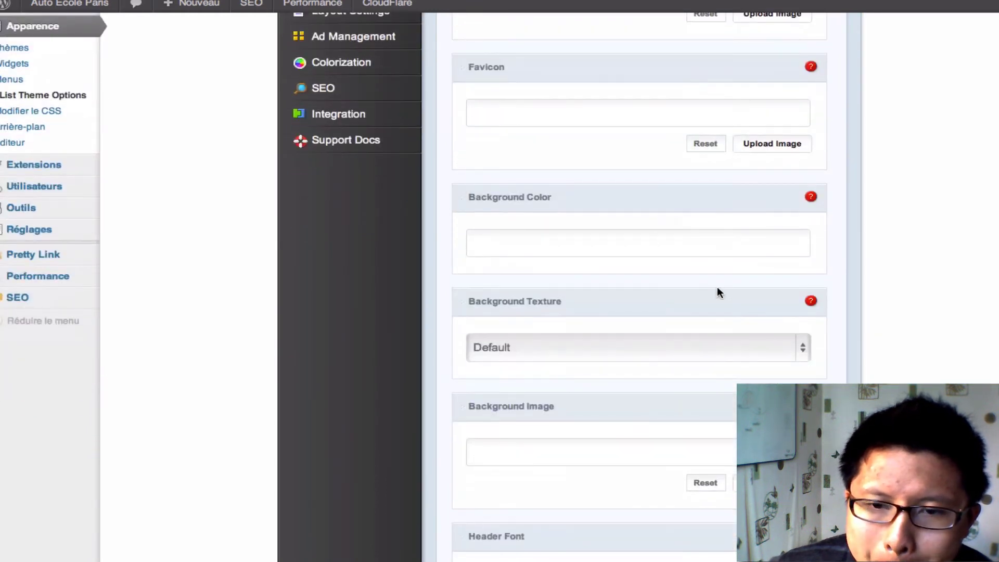
Set the theme's Background Color to ffffff by copying the white hex code from the colour picker into the field.
click(640, 233)
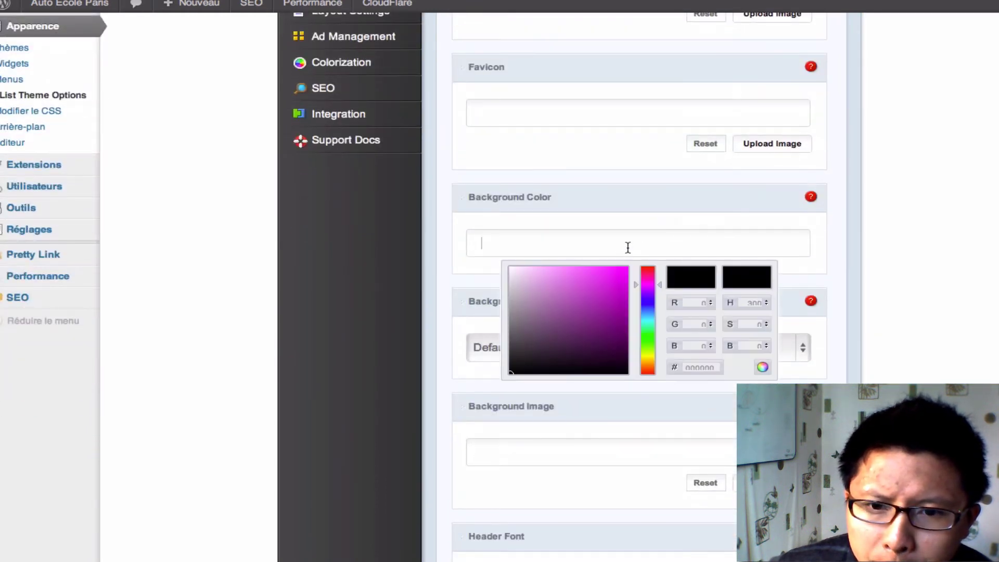
click(515, 273)
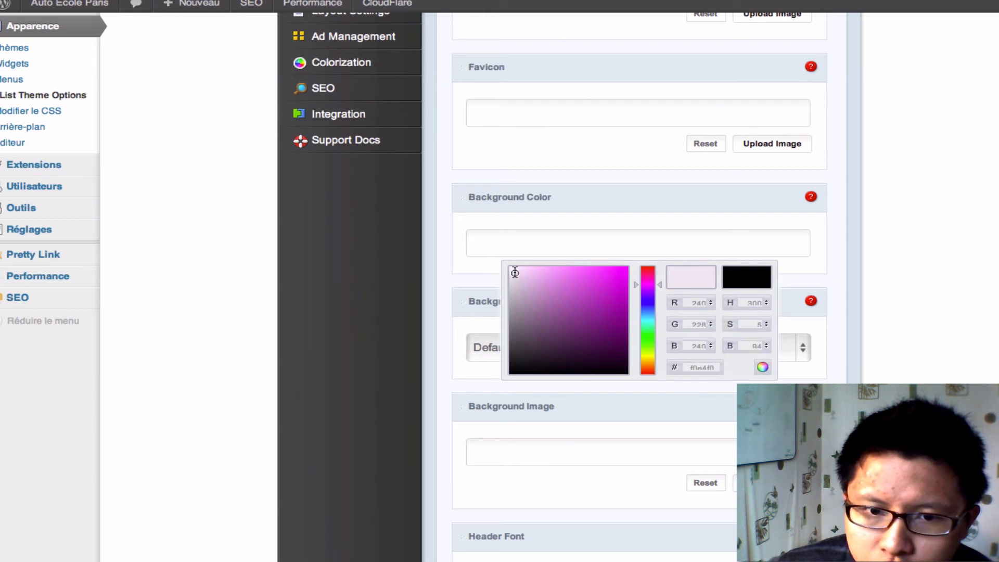
drag(515, 270, 507, 261)
double_click(702, 368)
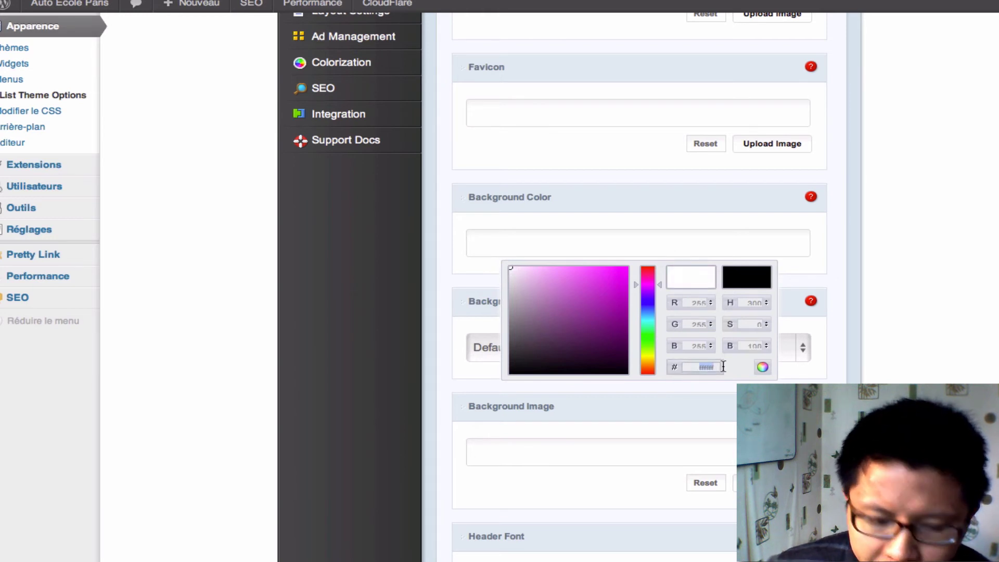
key(ctrl+c)
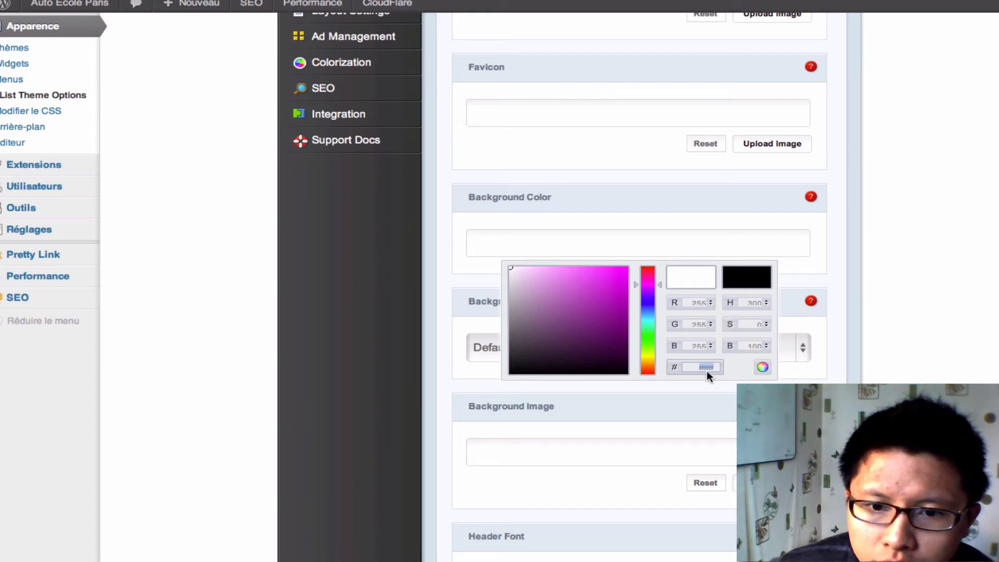
click(595, 245)
key(ctrl+v)
click(862, 255)
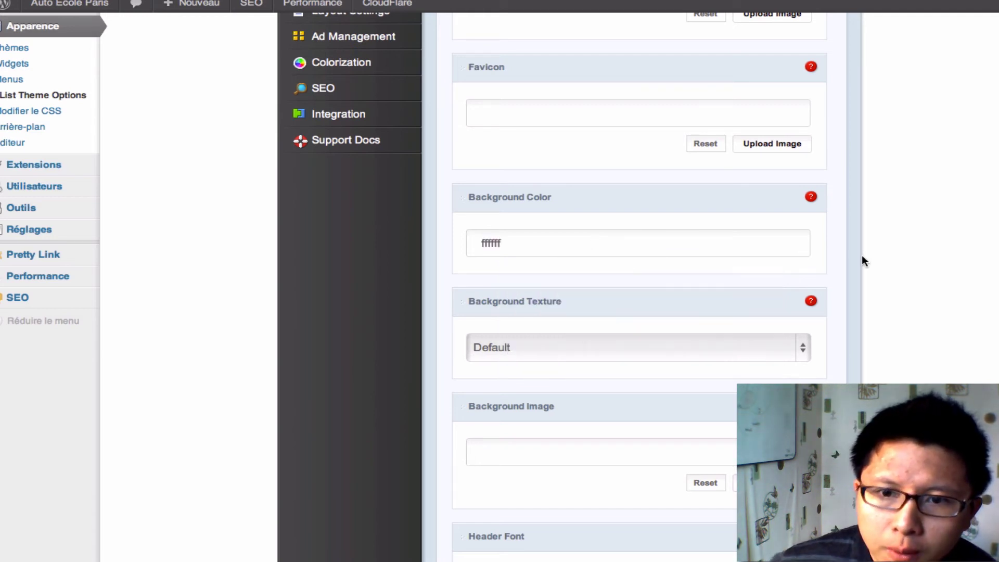
Set the Background Texture to Diamonds and look through the available Header Font choices, keeping Lobster.
click(796, 347)
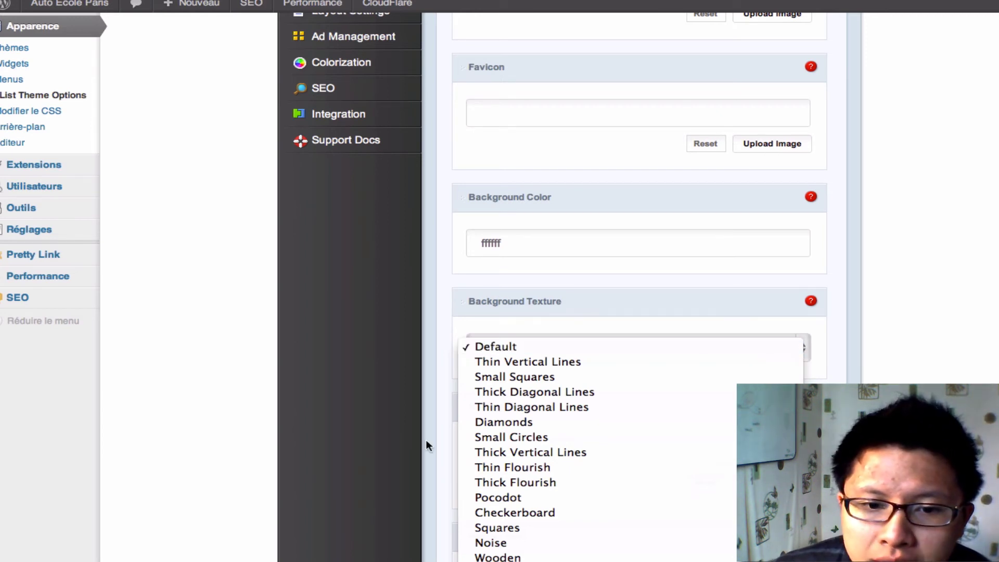
click(520, 423)
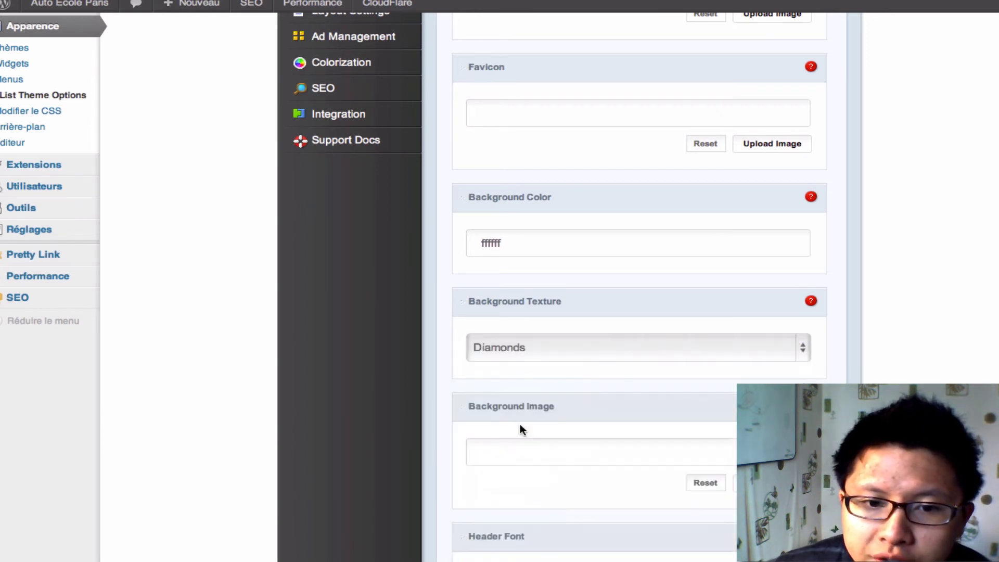
scroll(924, 351, down, 2)
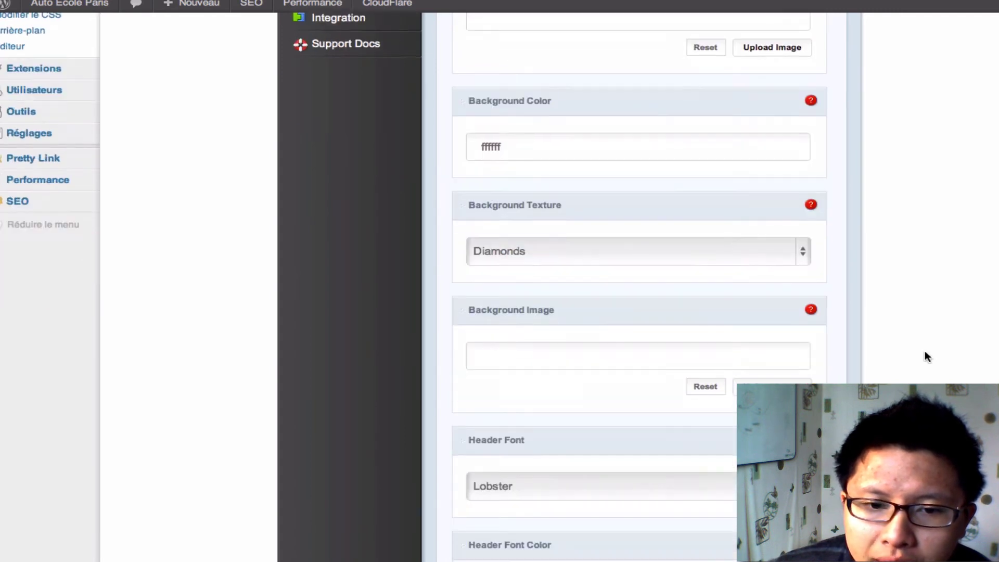
scroll(601, 356, down, 5)
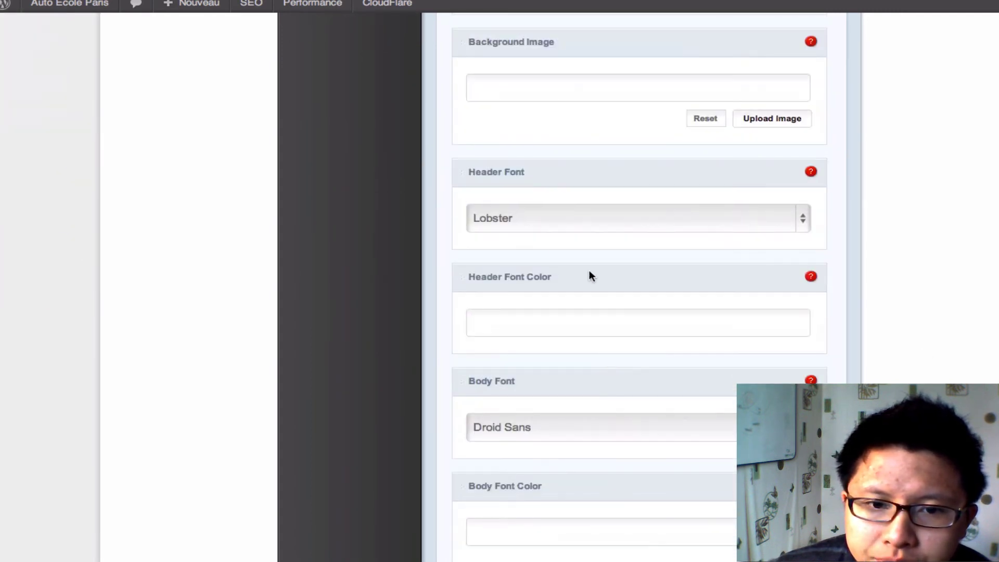
click(553, 216)
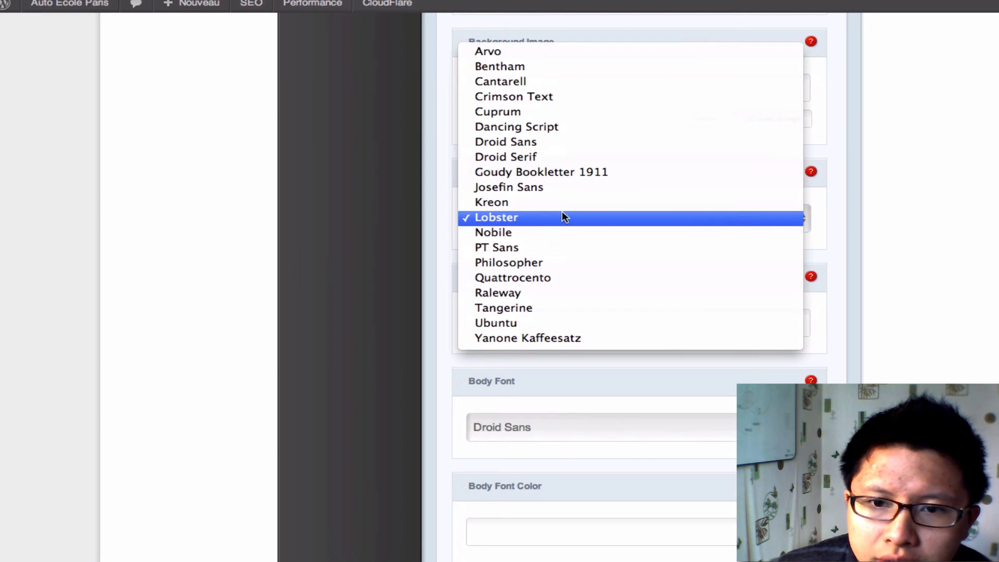
click(883, 220)
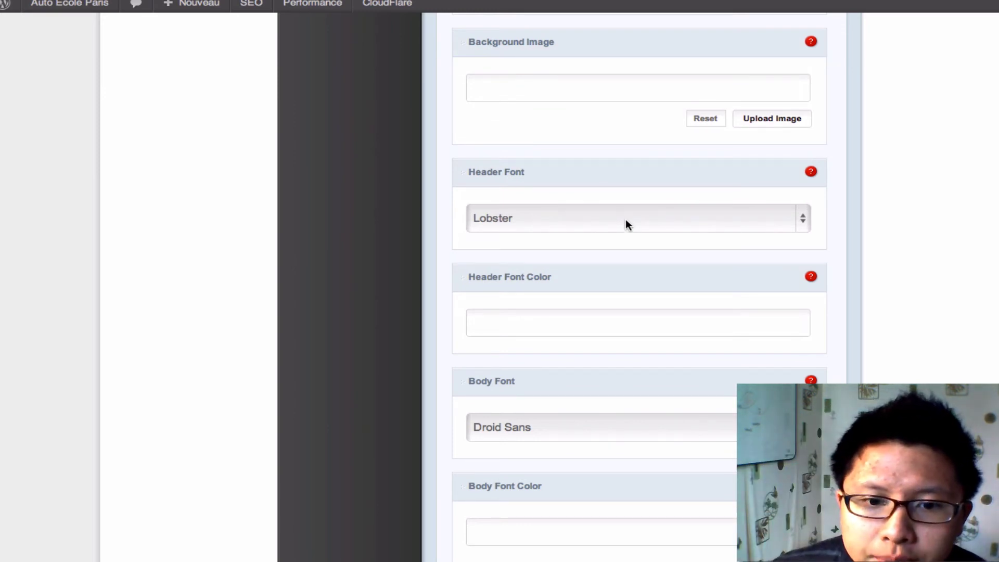
Enable the "Grab the first post image" option in the theme's general settings.
scroll(654, 271, down, 3)
scroll(655, 276, down, 6)
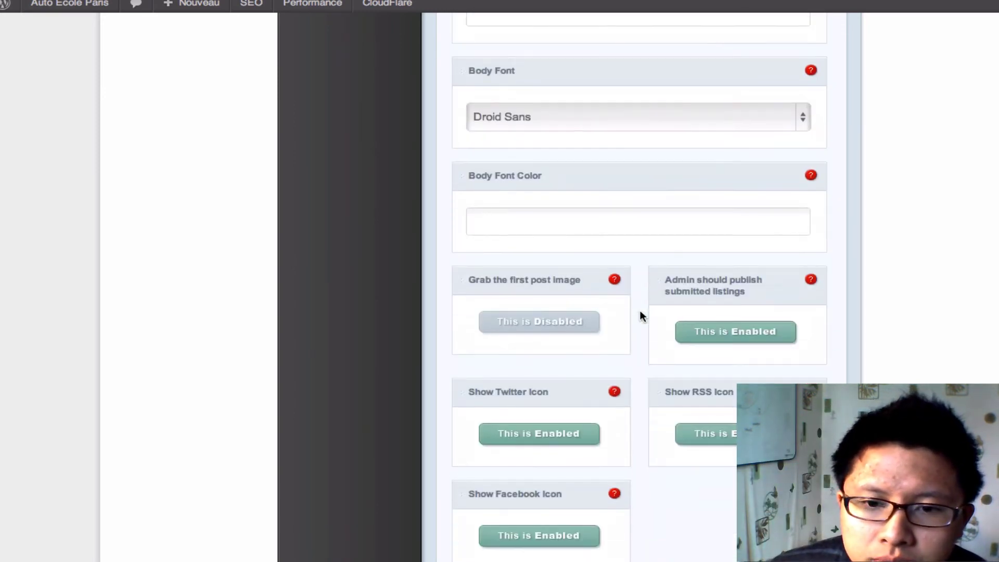
click(578, 327)
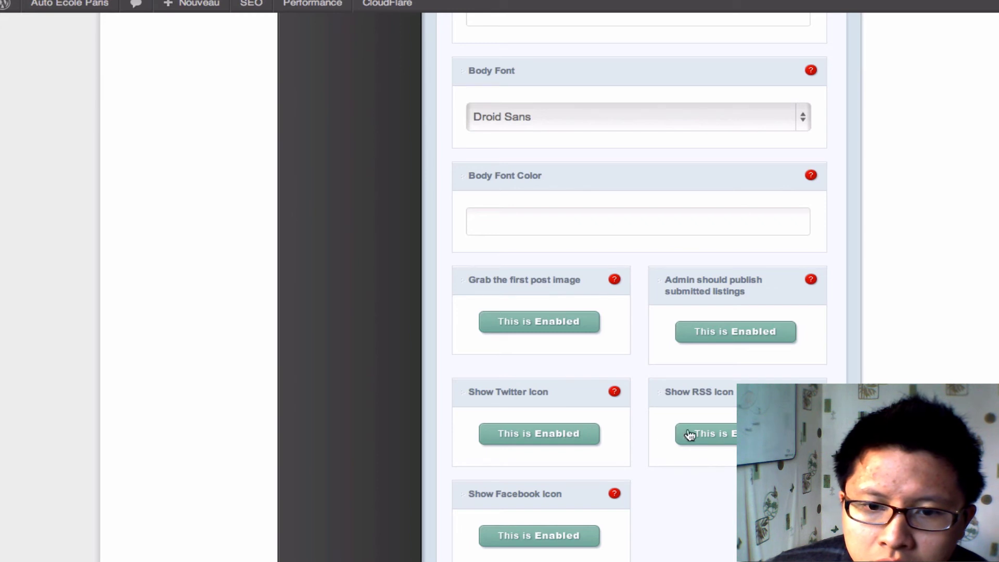
Check the help description of the Twitter Profile Url setting and clear the field's placeholder content.
scroll(690, 461, down, 5)
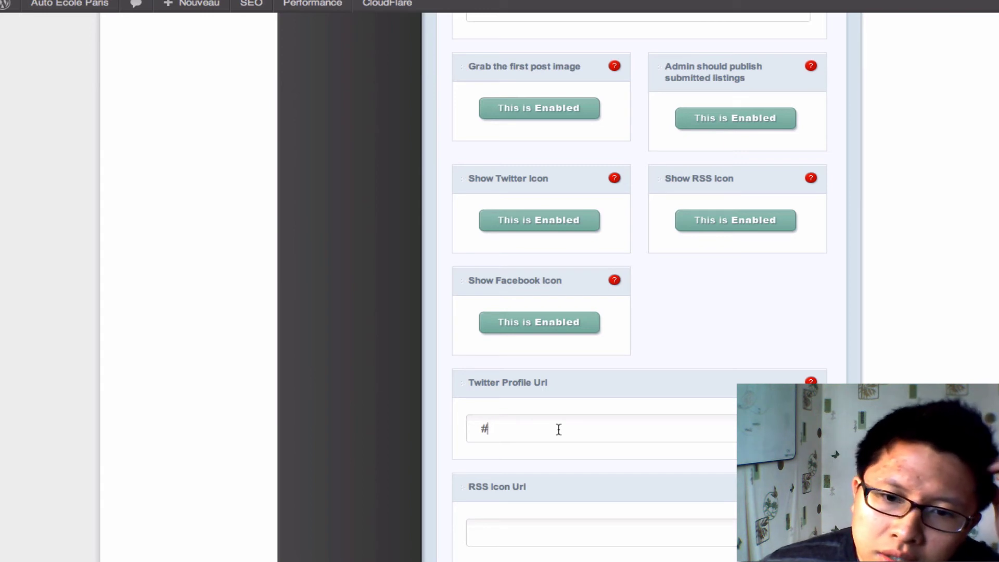
click(811, 382)
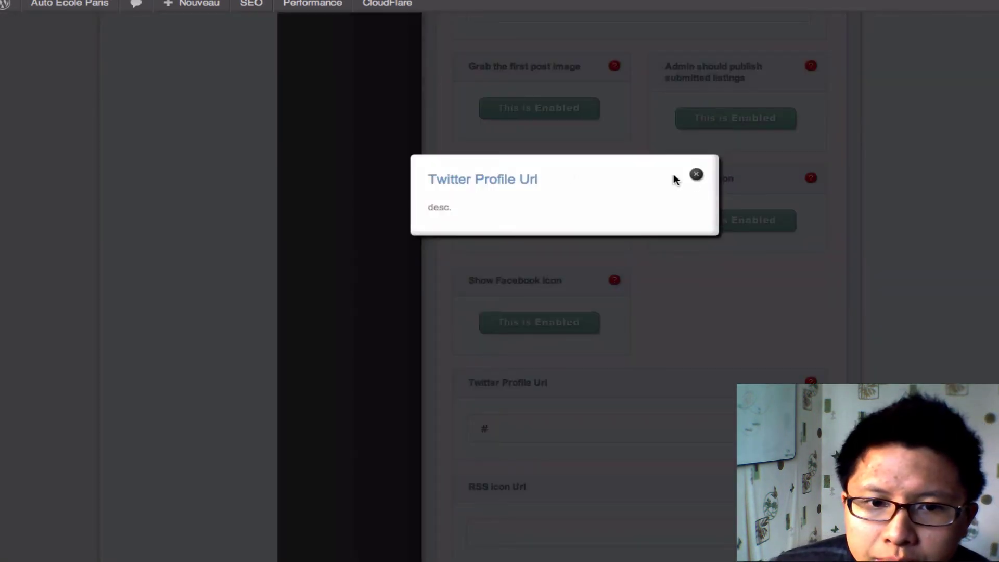
click(695, 174)
scroll(515, 455, down, 1)
drag(548, 373, 457, 371)
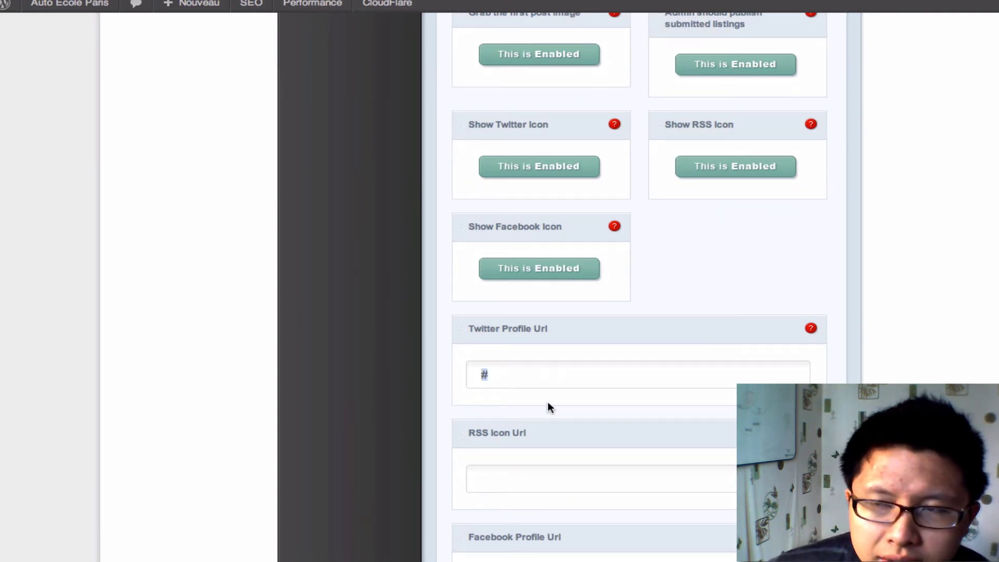
key(BackSpace)
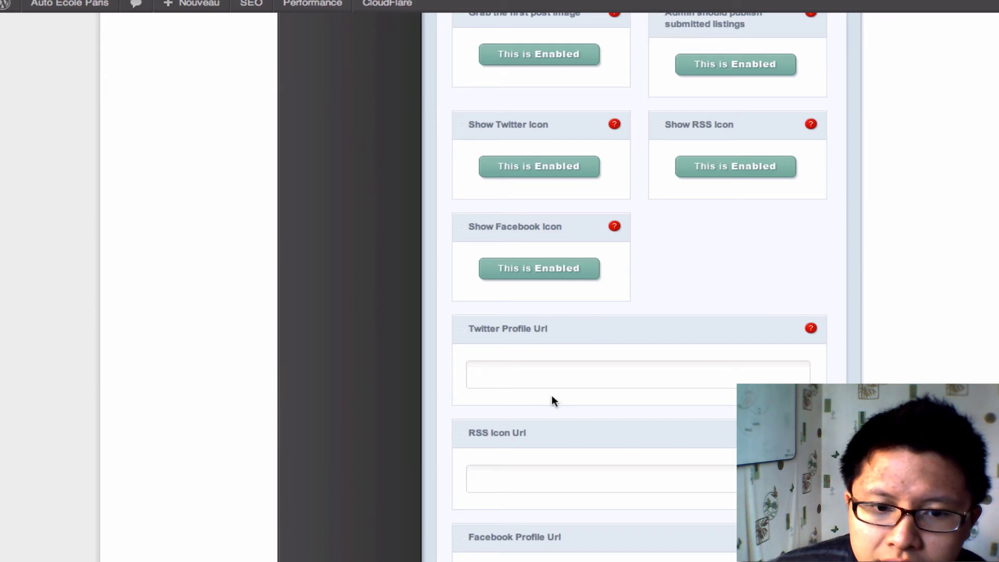
Review the remaining general theme options, from the social profile URLs and submit listing page to post counts and date format.
scroll(553, 400, down, 1)
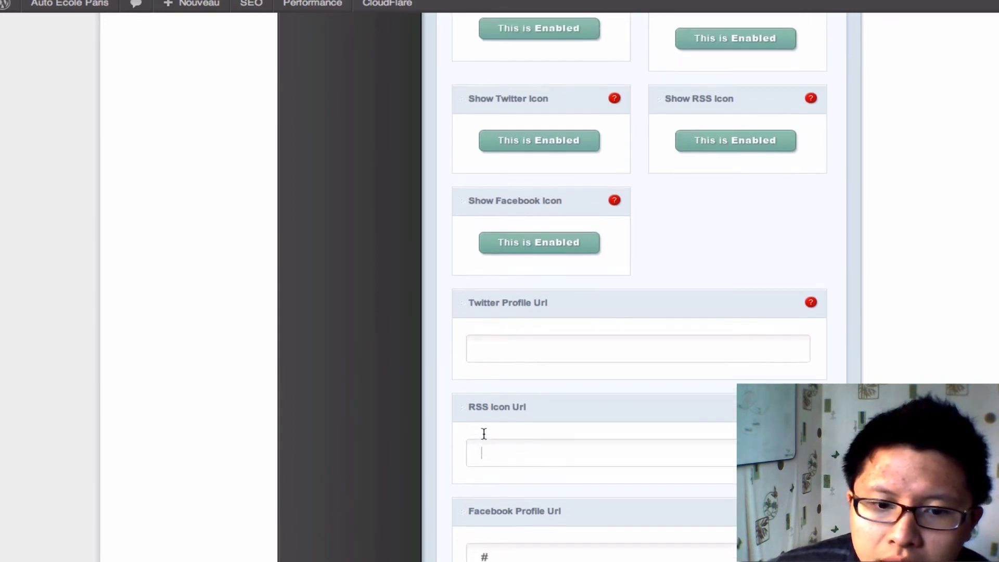
scroll(484, 436, down, 2)
scroll(484, 438, down, 4)
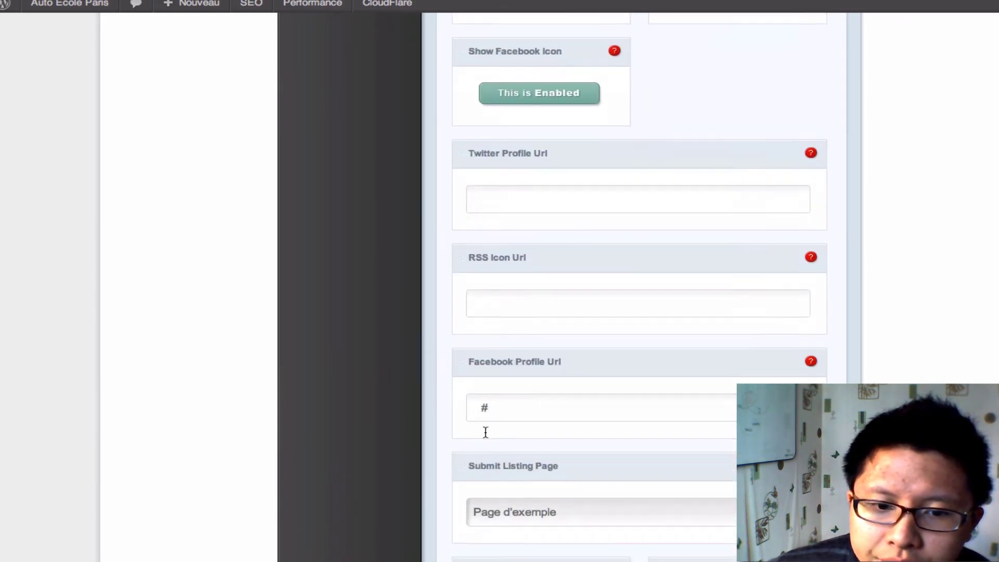
scroll(529, 401, up, 8)
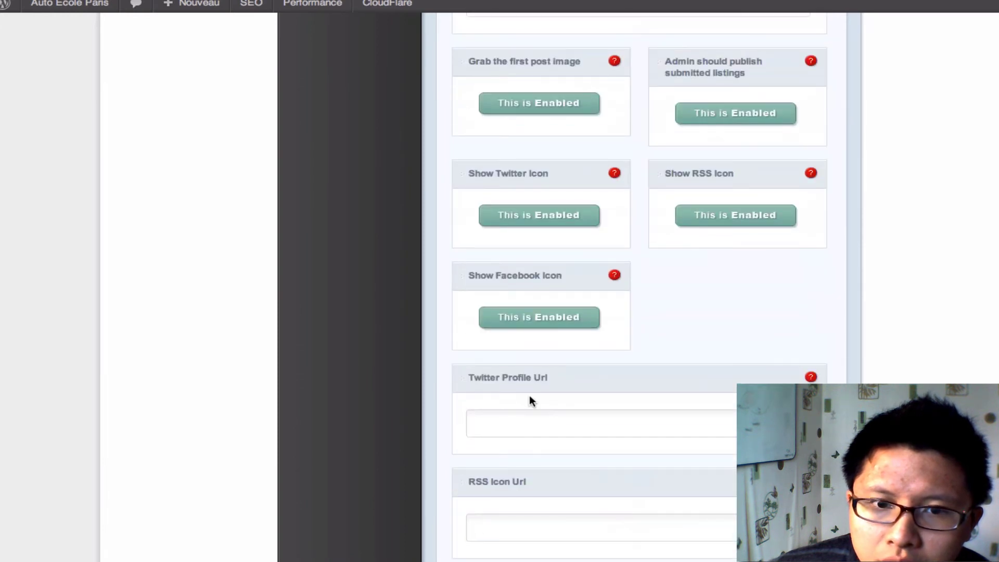
scroll(529, 401, down, 12)
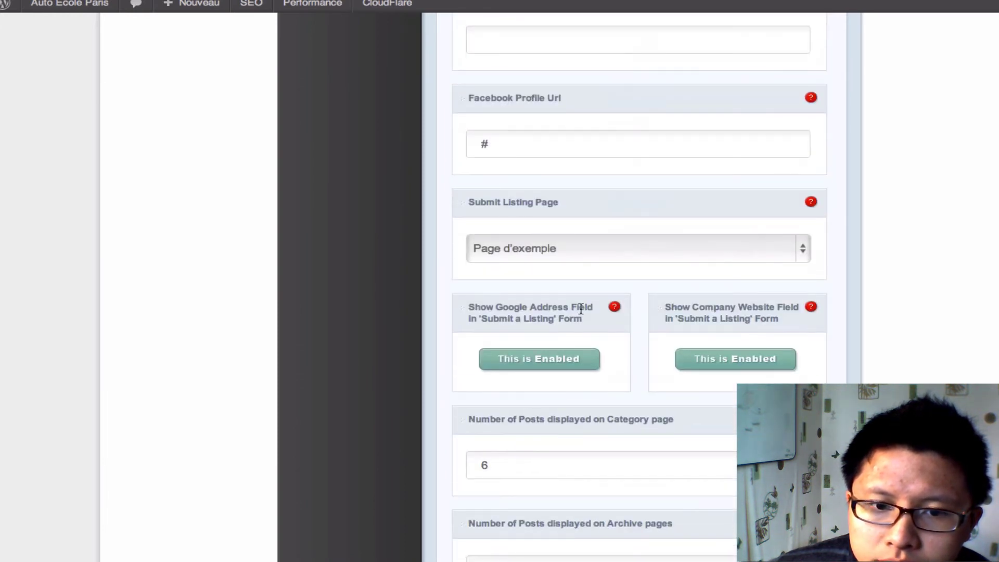
scroll(590, 341, down, 3)
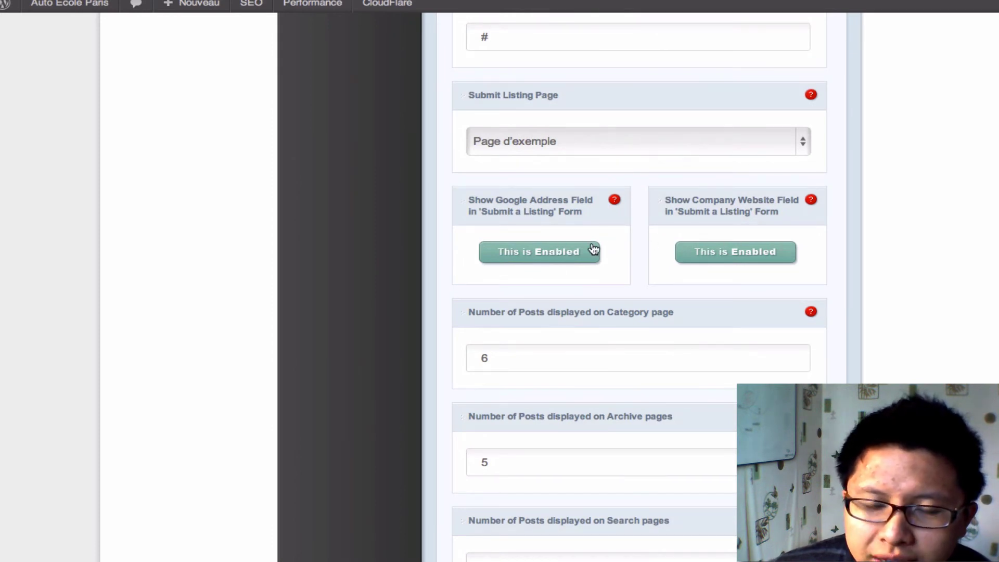
scroll(593, 249, down, 5)
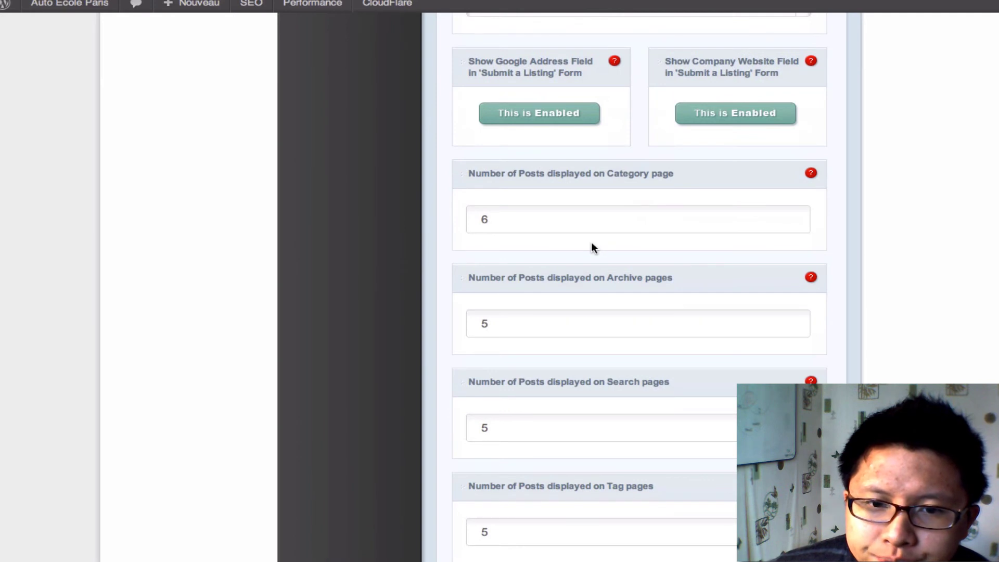
scroll(592, 246, down, 2)
scroll(593, 247, down, 5)
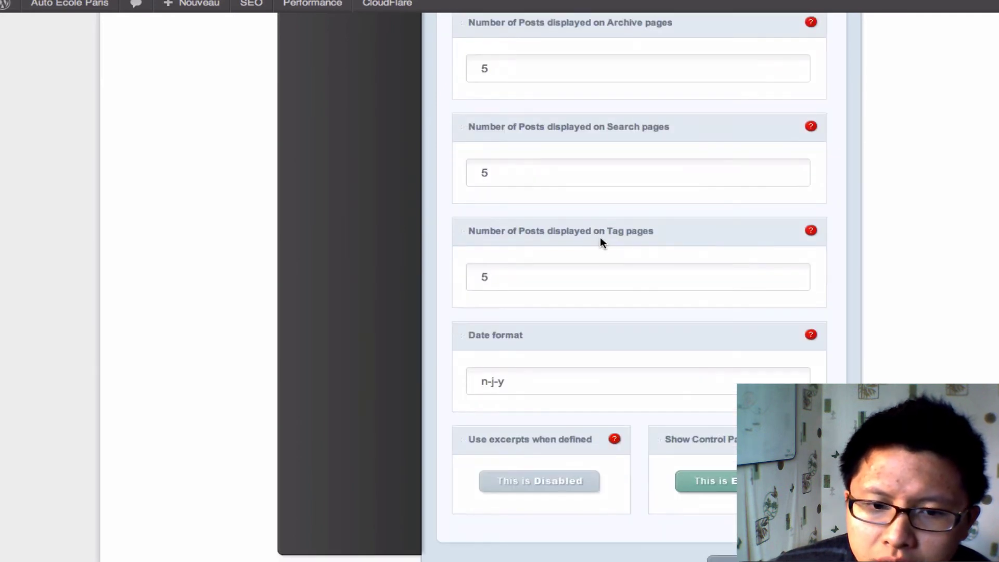
scroll(727, 492, down, 5)
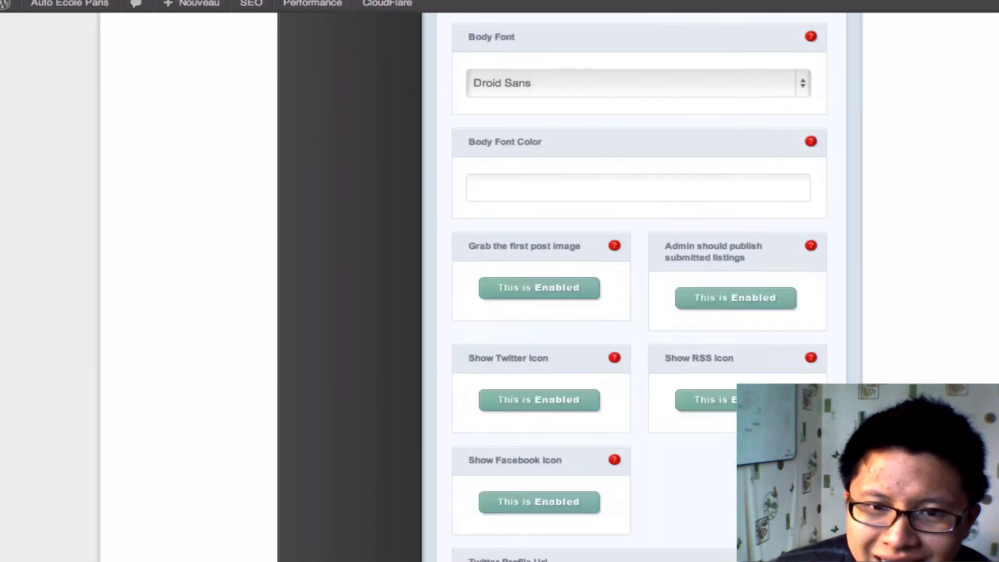
scroll(626, 413, up, 15)
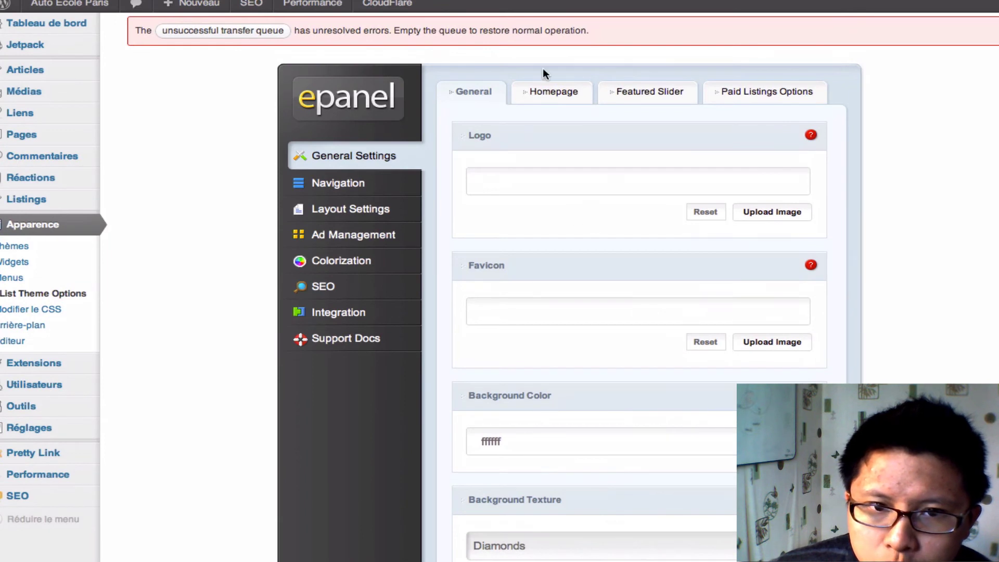
Look through the theme's homepage options and the Featured Slider options.
click(550, 92)
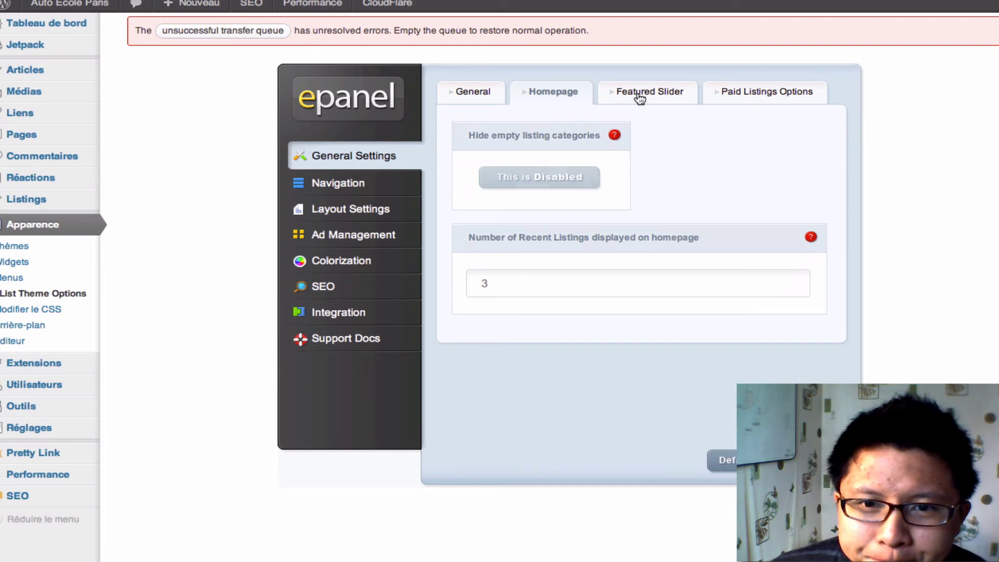
click(640, 99)
click(554, 98)
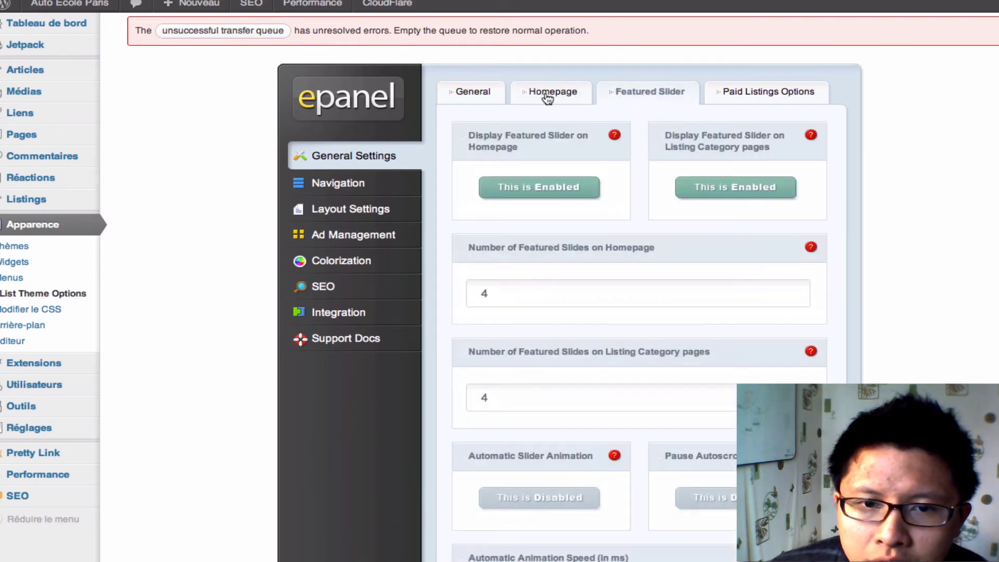
click(645, 98)
scroll(836, 249, down, 5)
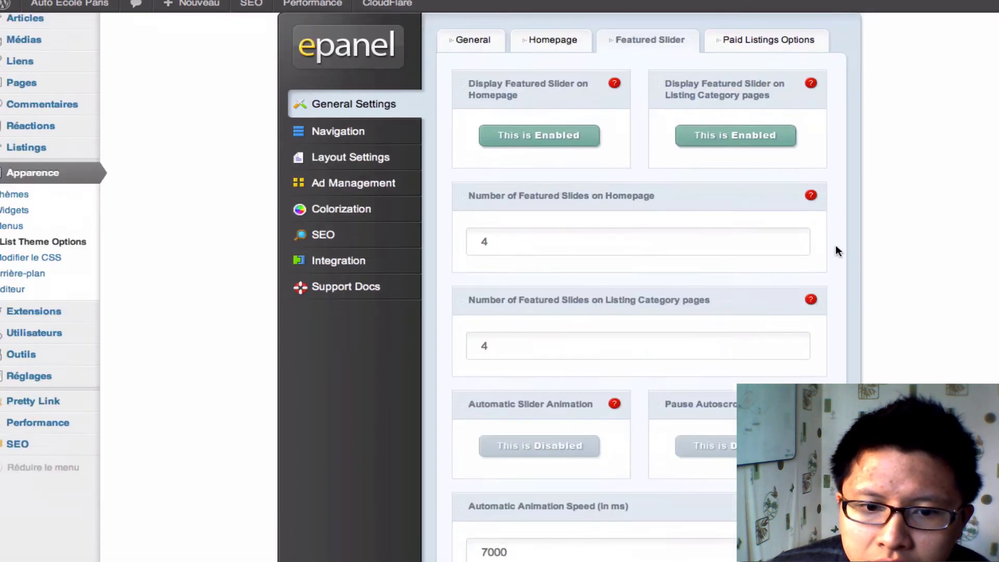
scroll(832, 247, up, 5)
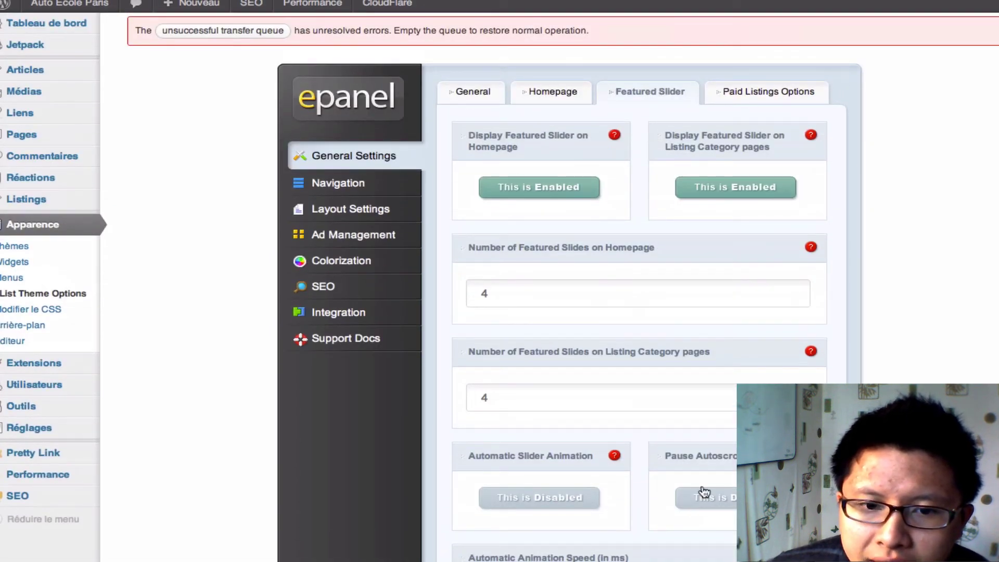
Enable paid listings and Paypal Test Mode in the paid listings options, and set the Paypal currency to EUR.
click(773, 96)
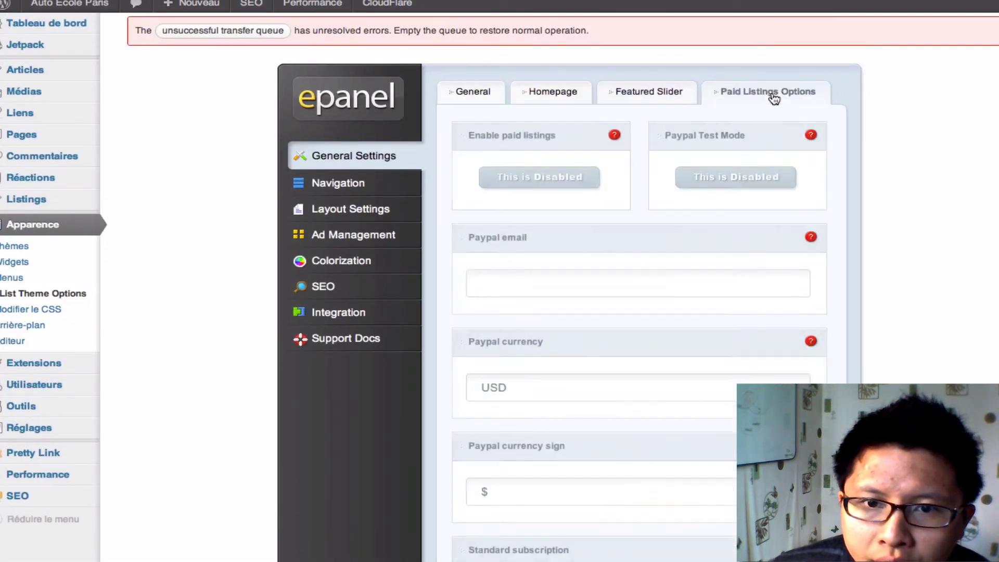
click(564, 176)
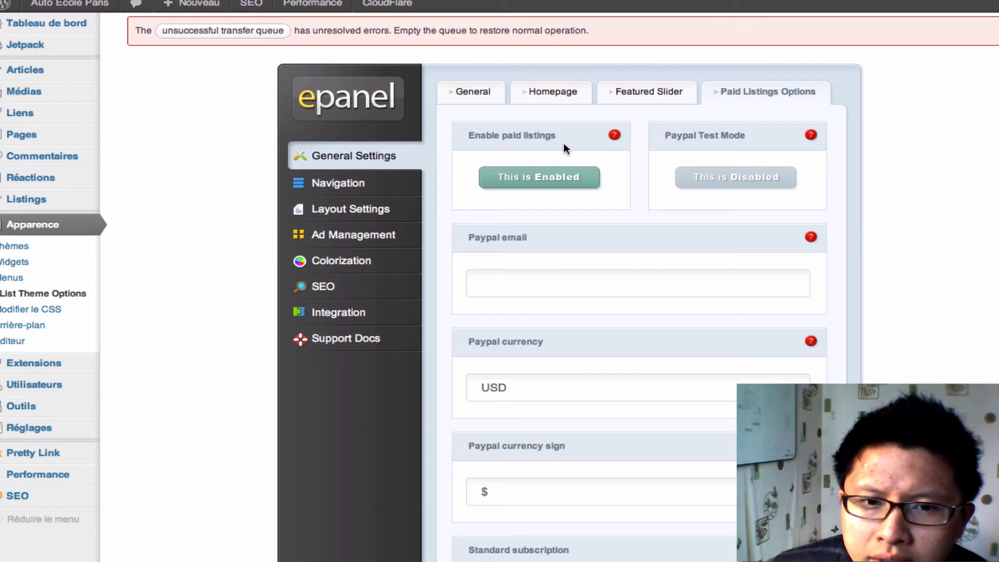
click(723, 177)
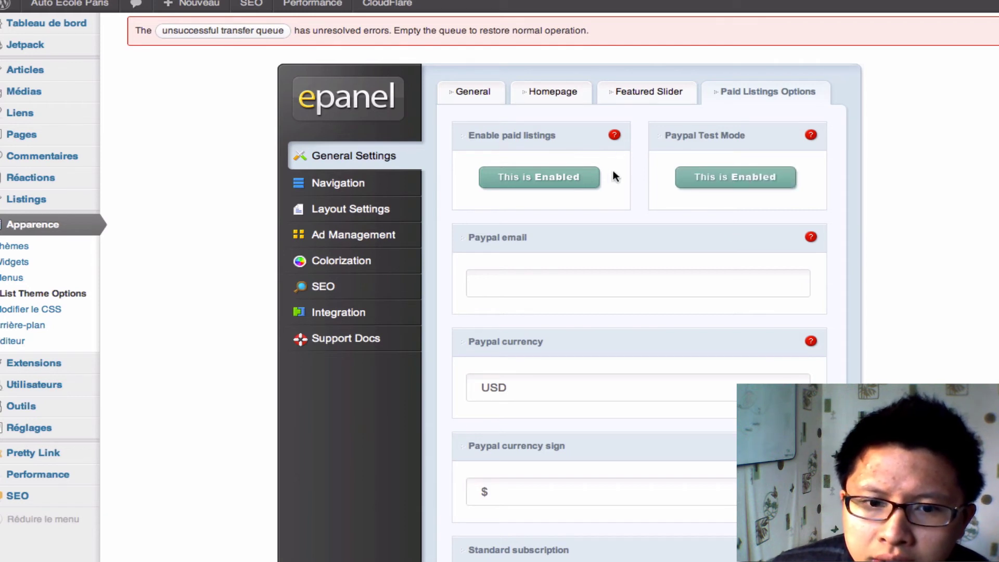
drag(513, 390, 475, 372)
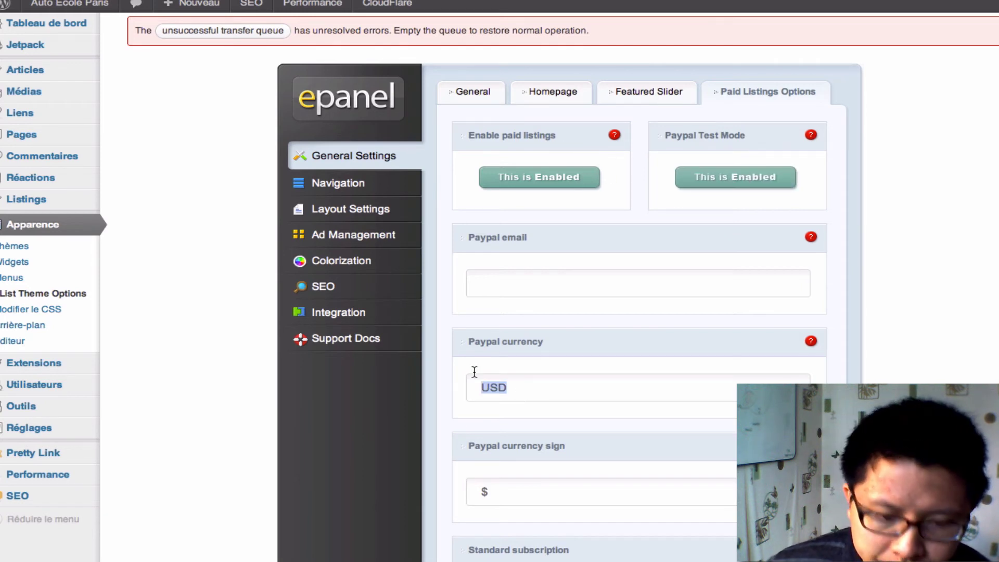
text(EUR)
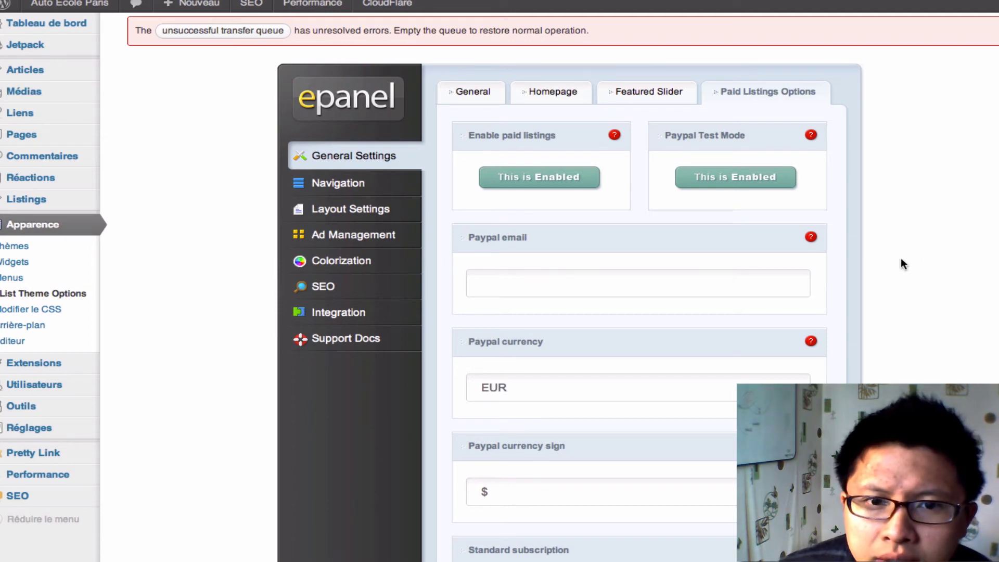
Review the subscription prices and featured duration of the paid listings, and save the theme options.
scroll(670, 207, down, 5)
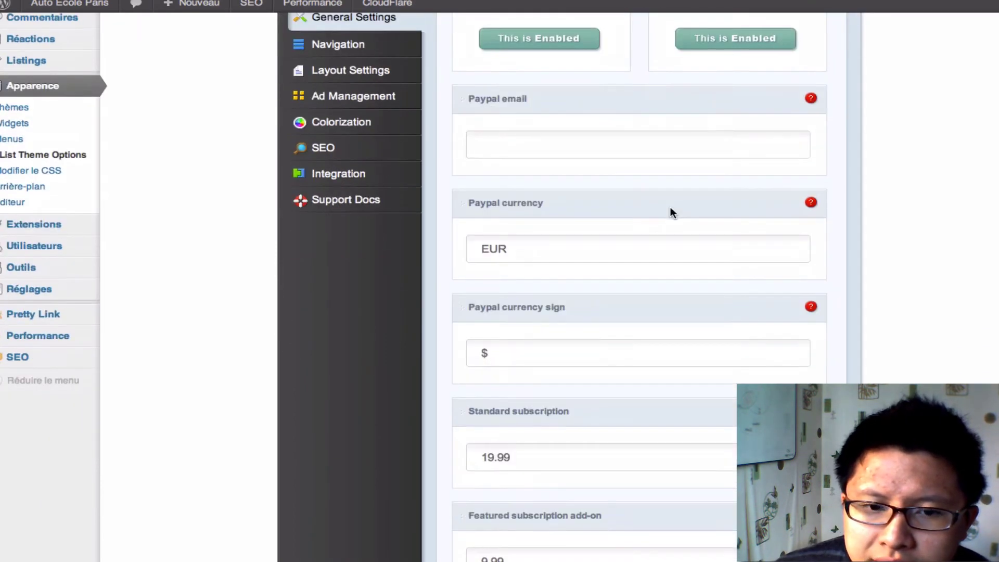
scroll(505, 354, down, 5)
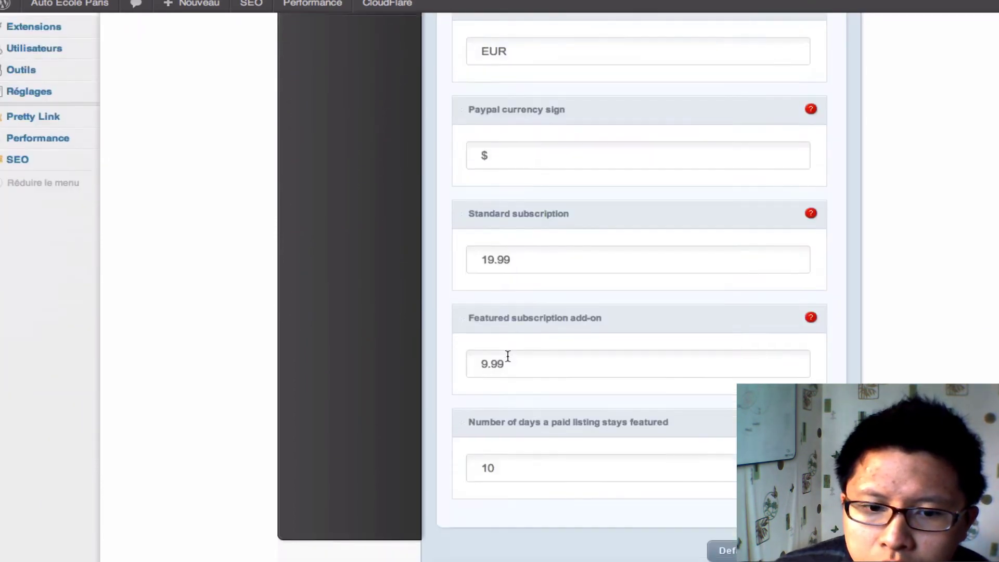
scroll(688, 393, up, 10)
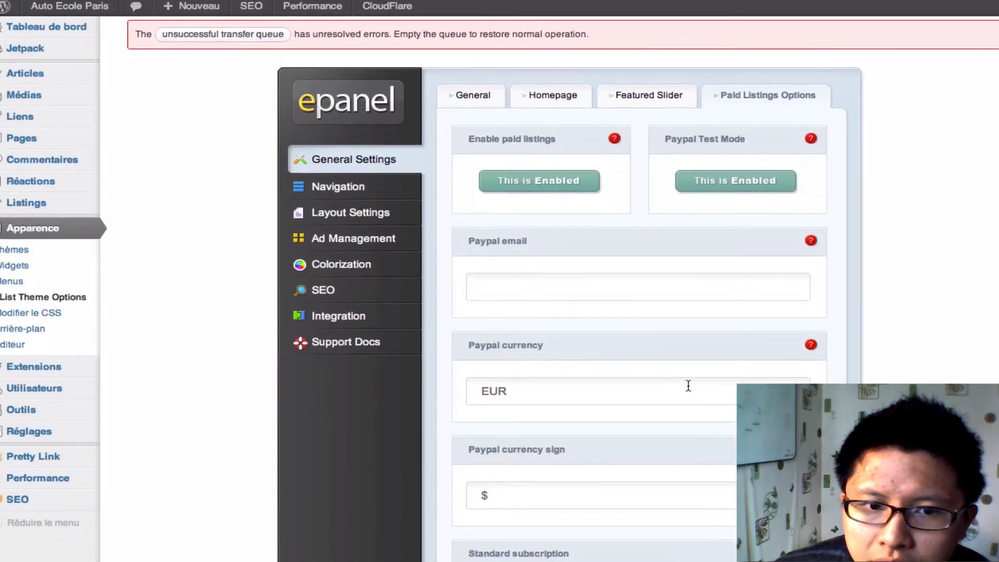
scroll(688, 386, down, 10)
click(807, 529)
scroll(357, 226, up, 10)
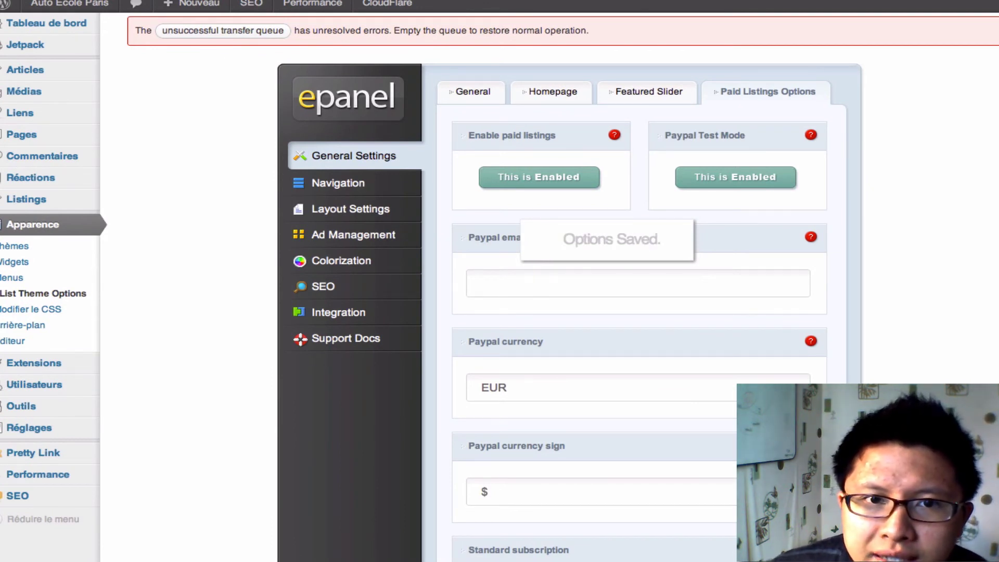
Reload the site's front page to check the saved theme appearance, and return to the theme options.
click(232, 0)
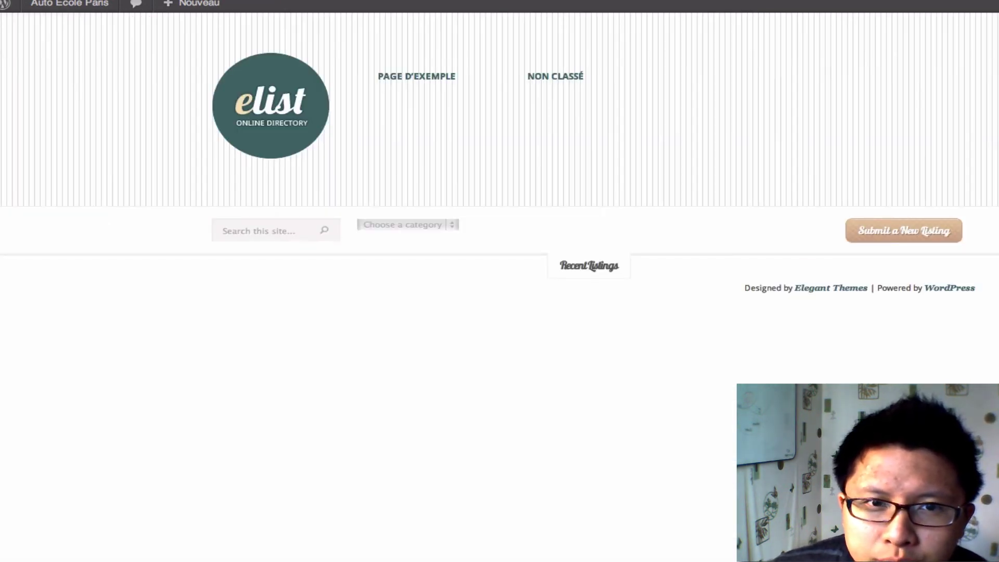
key(super+r)
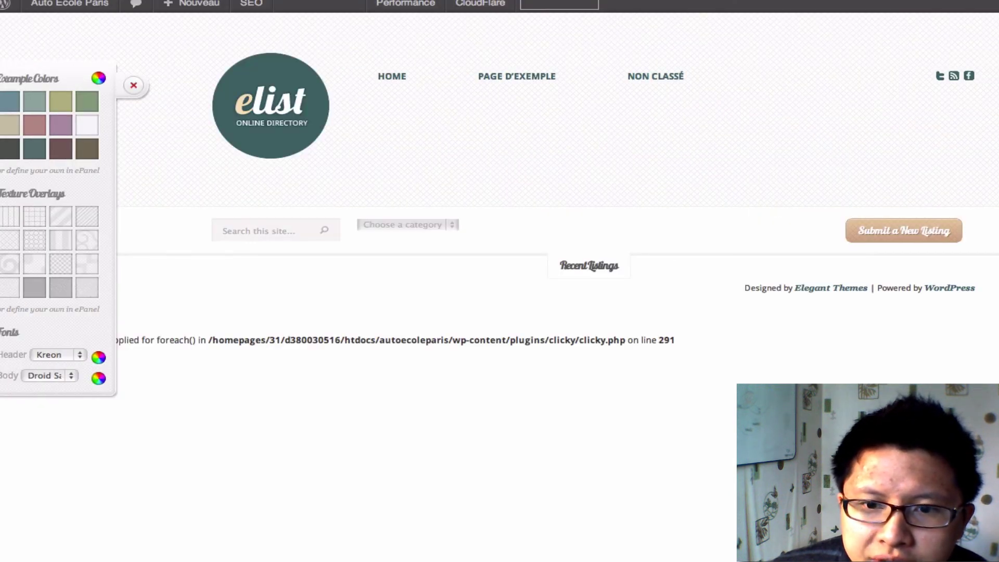
key(ctrl+Tab)
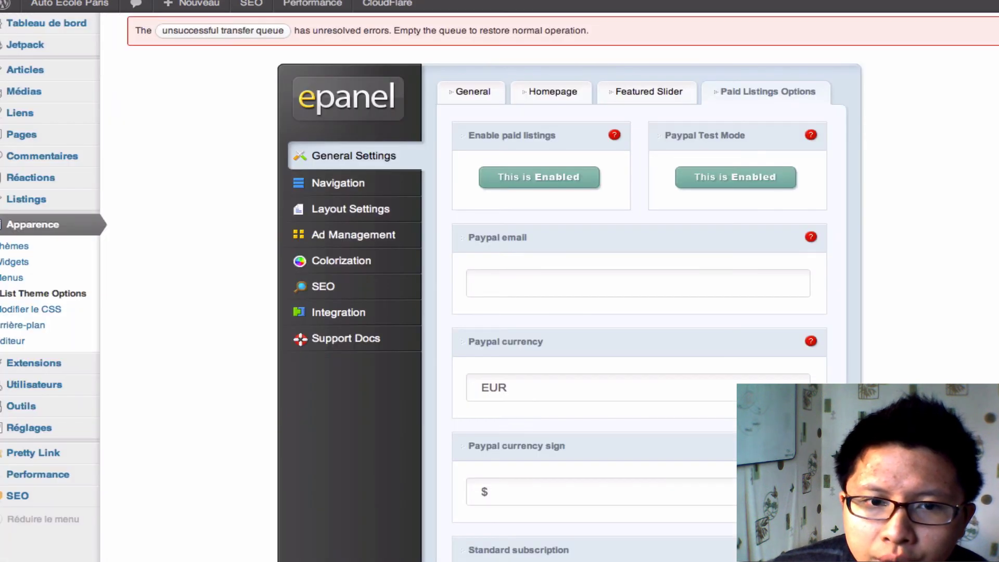
Look through the theme's navigation settings for pages, categories and general dropdown menu links.
click(346, 186)
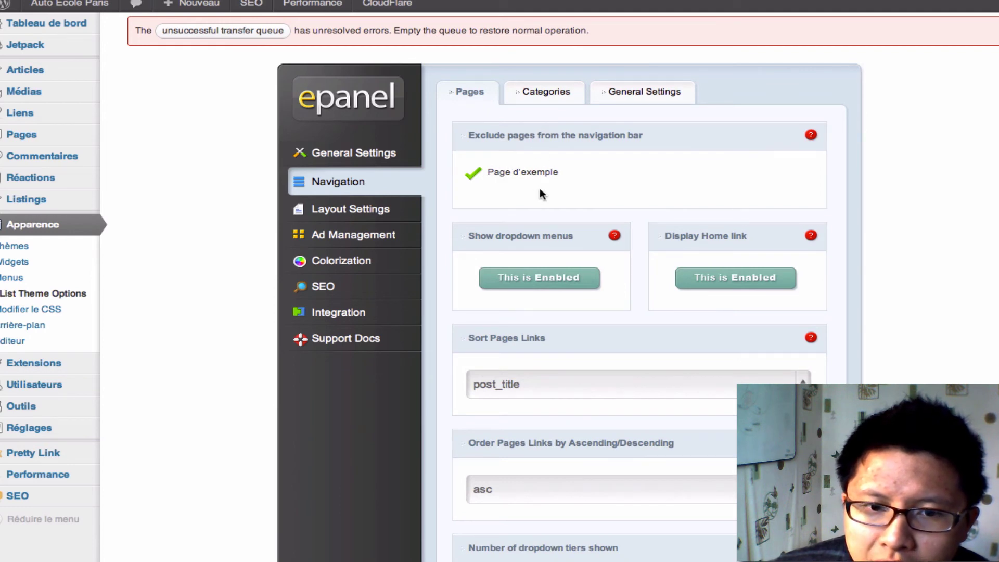
scroll(539, 190, down, 4)
scroll(544, 157, up, 5)
click(548, 92)
click(631, 97)
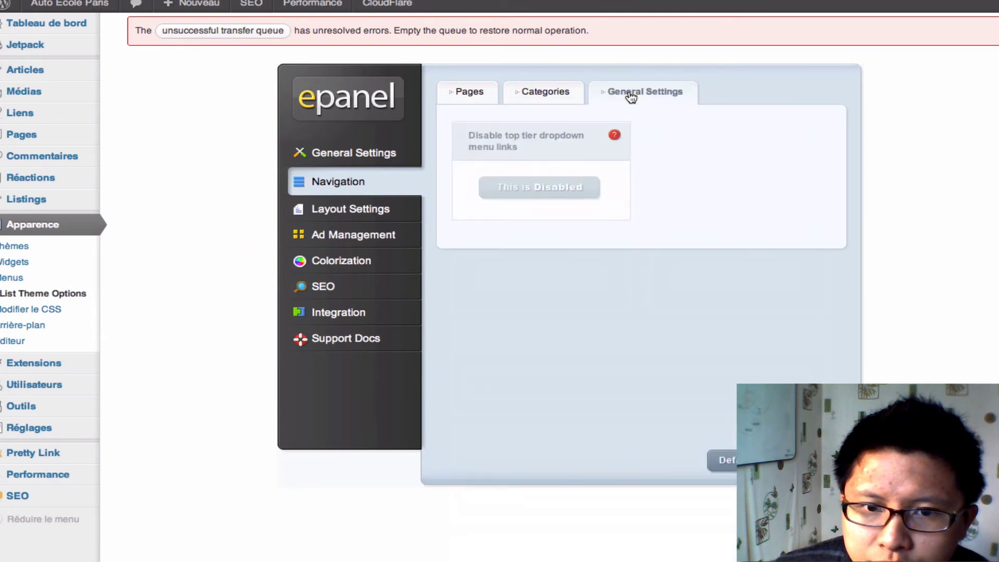
Hide Date, Author and Comments from the single post layout's postinfo section, keeping only Categories, and save the options.
click(373, 211)
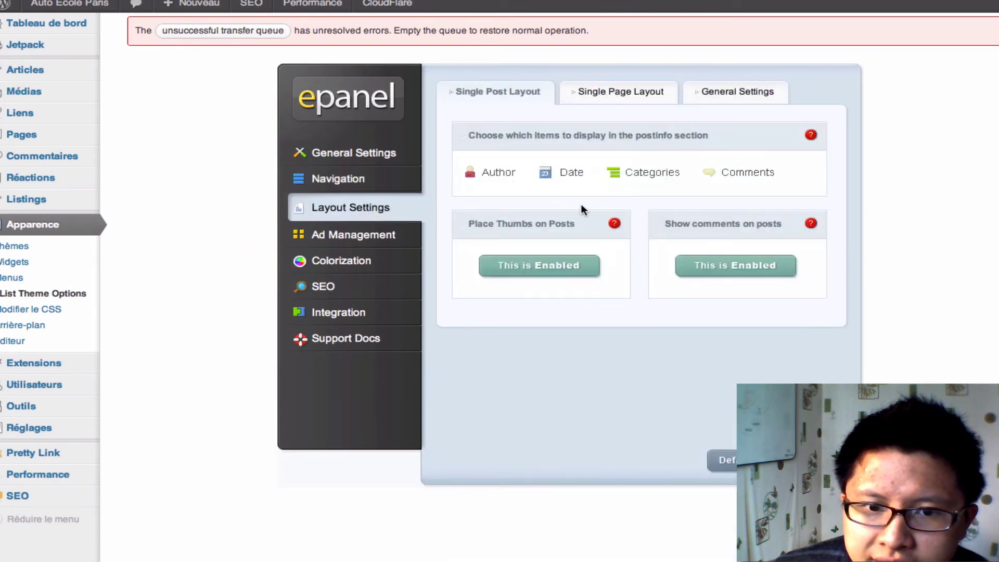
click(556, 174)
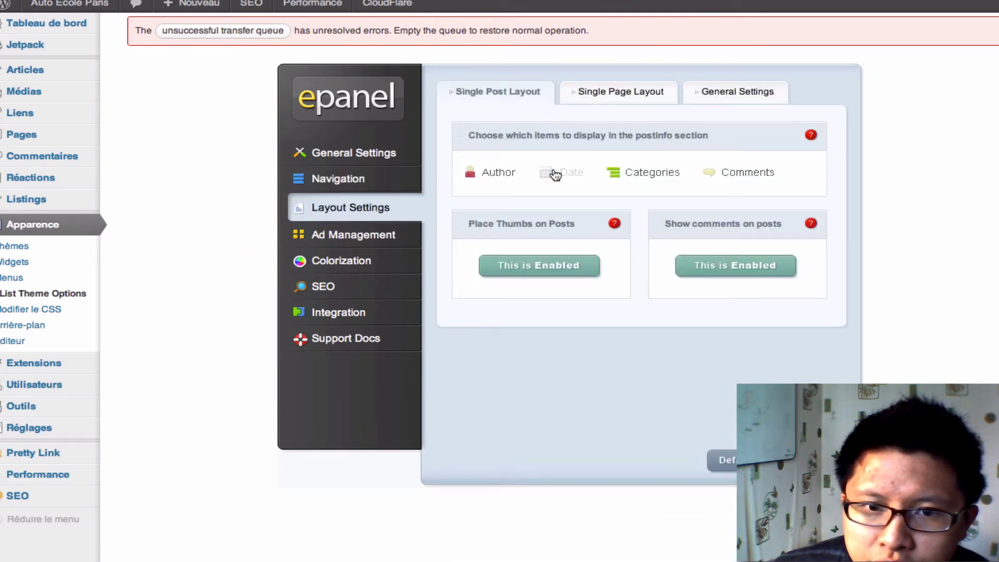
click(496, 175)
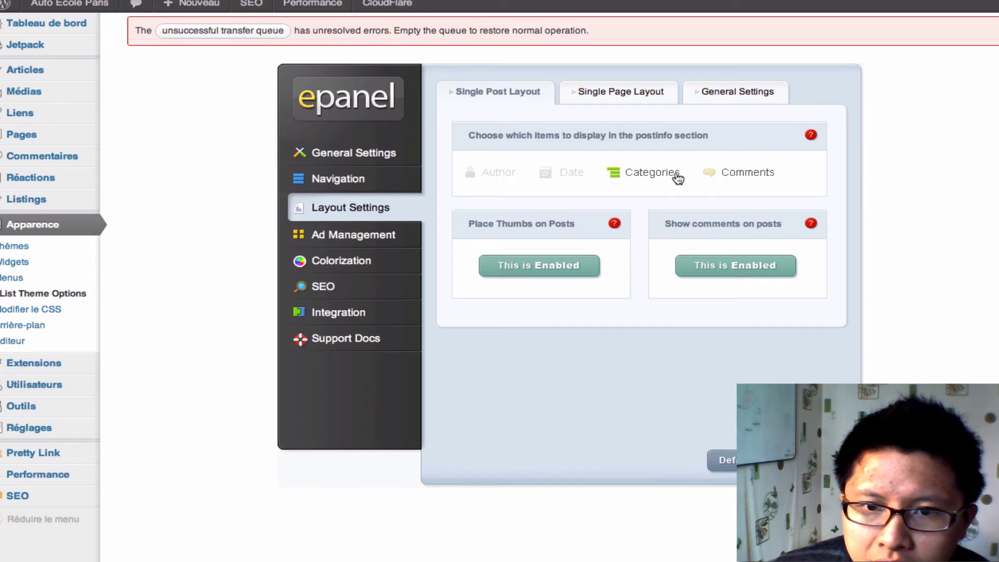
click(718, 176)
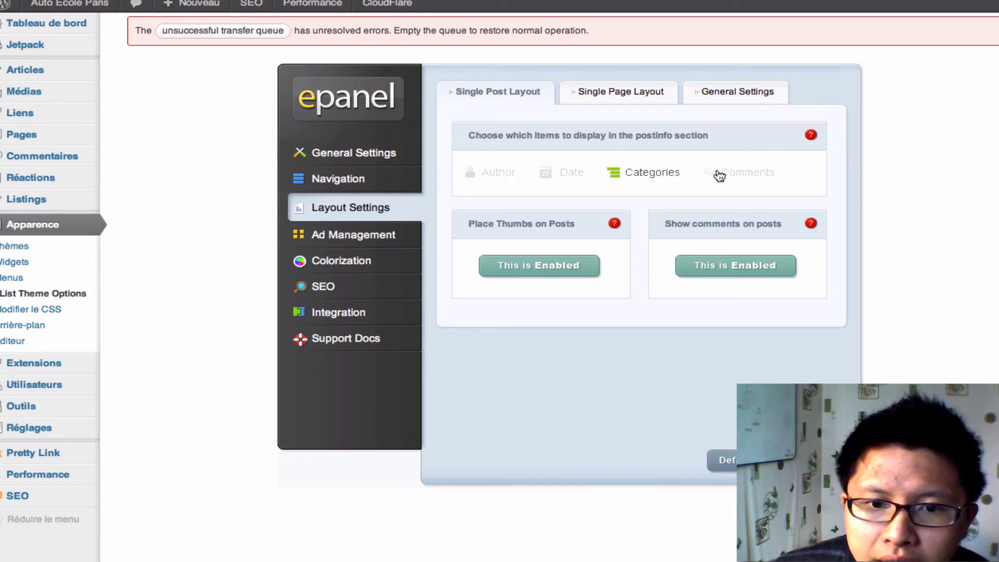
click(813, 460)
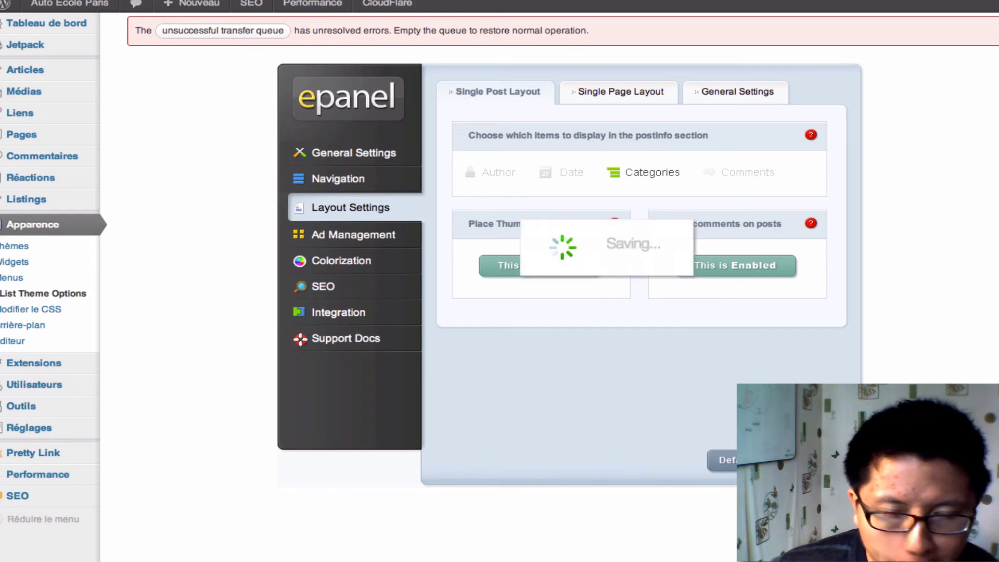
Check the single page layout options, and hide Date, Author and Comments from the general layout's post info section.
click(616, 99)
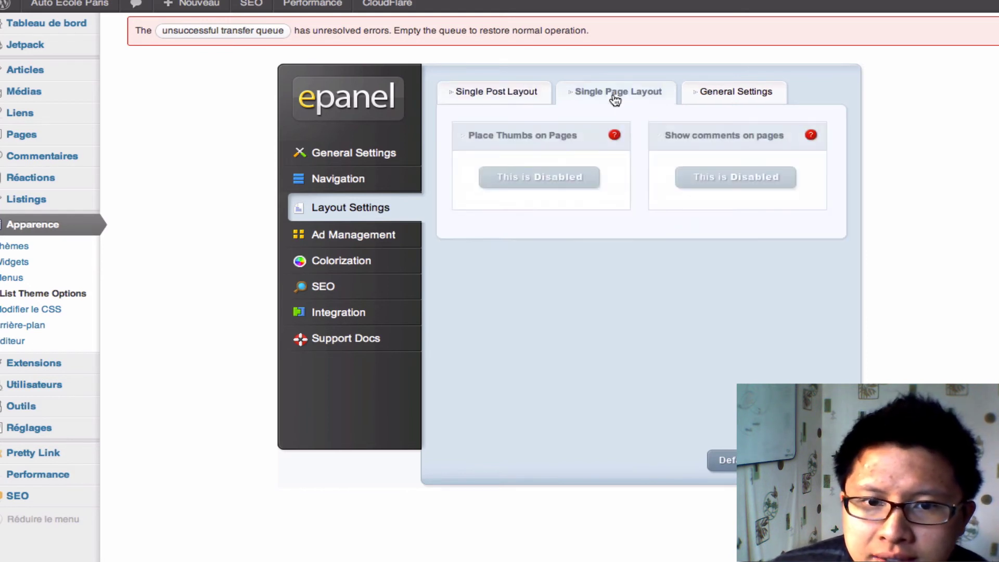
click(721, 96)
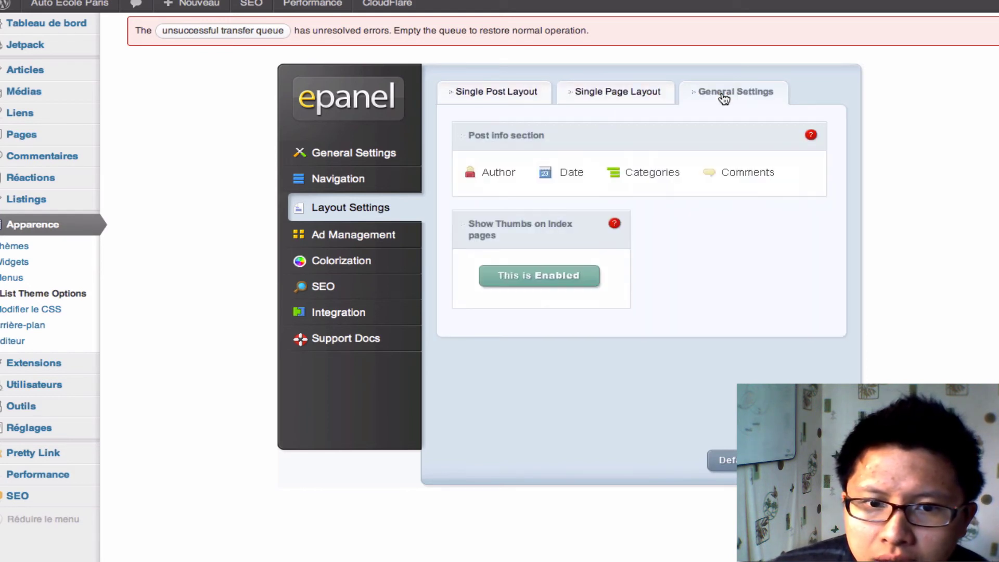
click(564, 175)
click(495, 175)
click(743, 173)
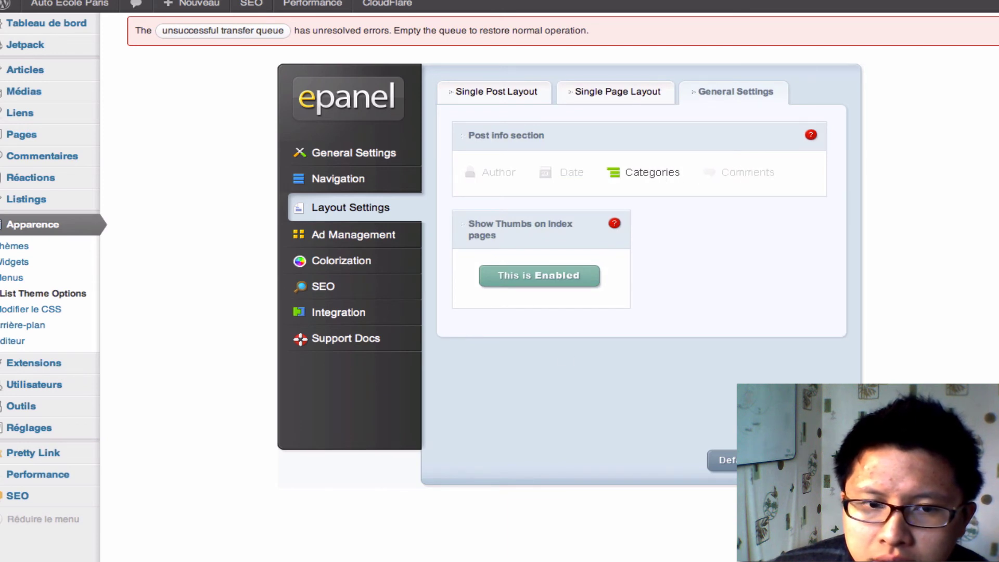
Save the layout options, and enable the 468x60 banner in the theme's Ad Management settings.
click(811, 460)
click(382, 237)
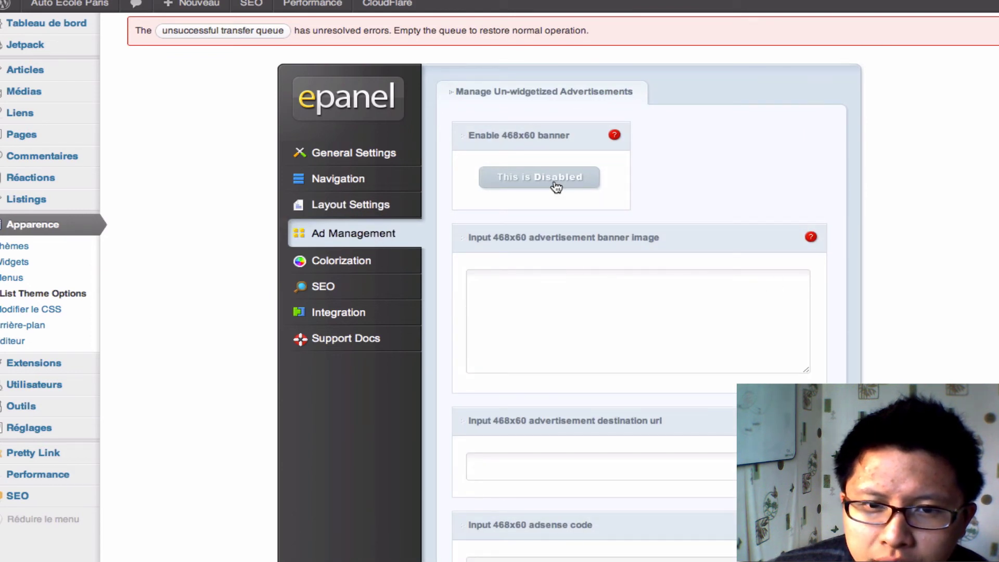
click(554, 194)
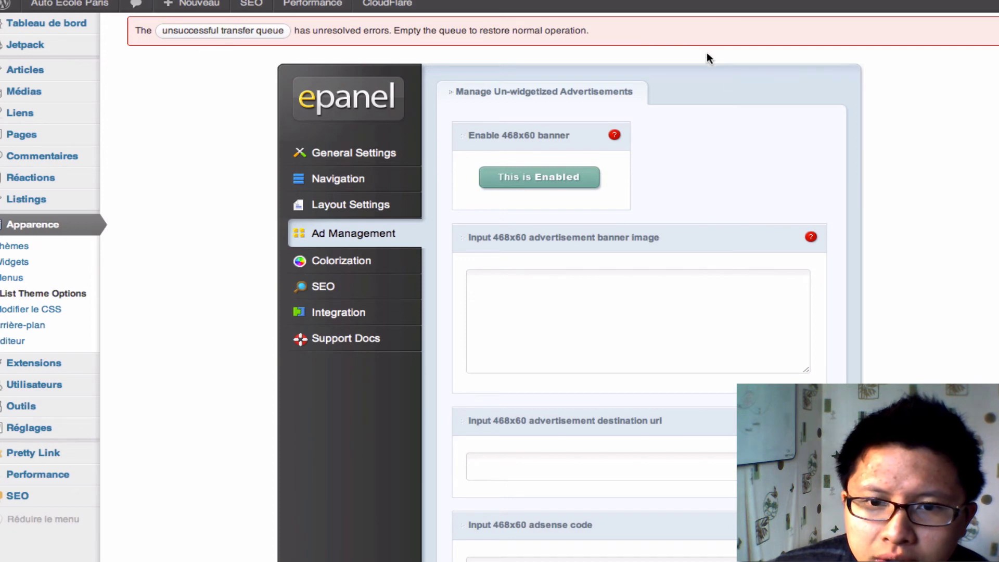
Save the ad options and reload the site's front page to check the banner area.
scroll(885, 233, down, 4)
click(781, 522)
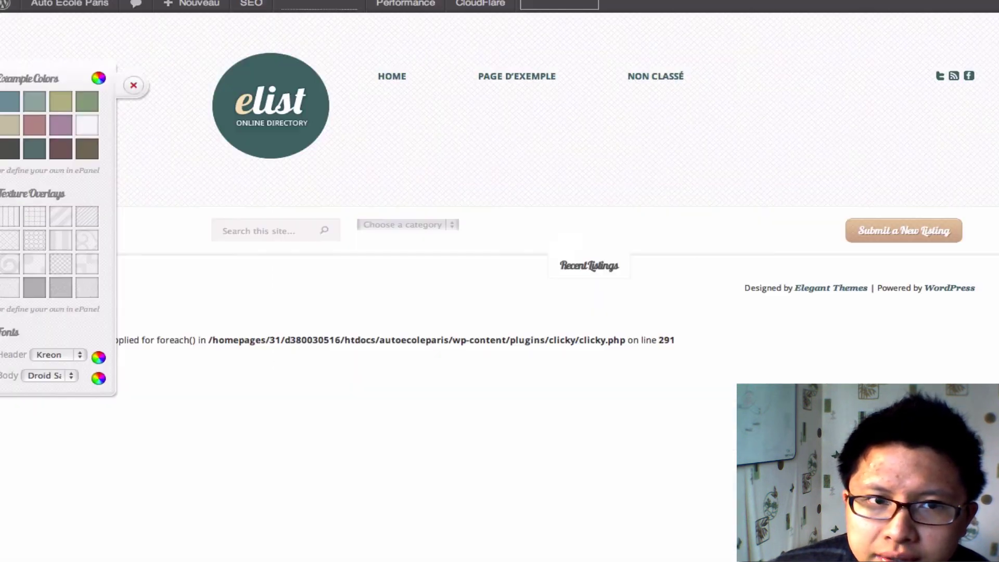
mouse_move(71, 2)
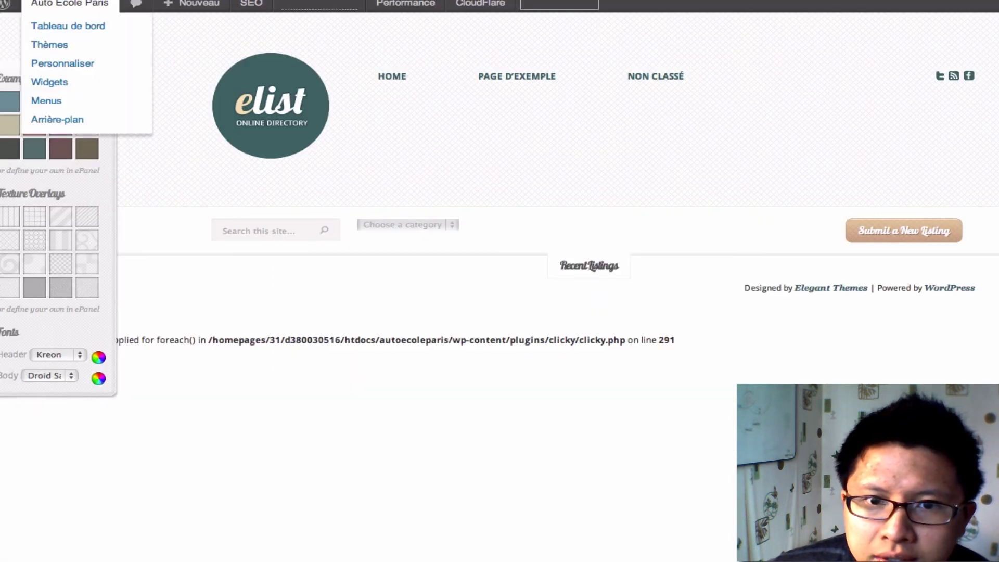
key(super+r)
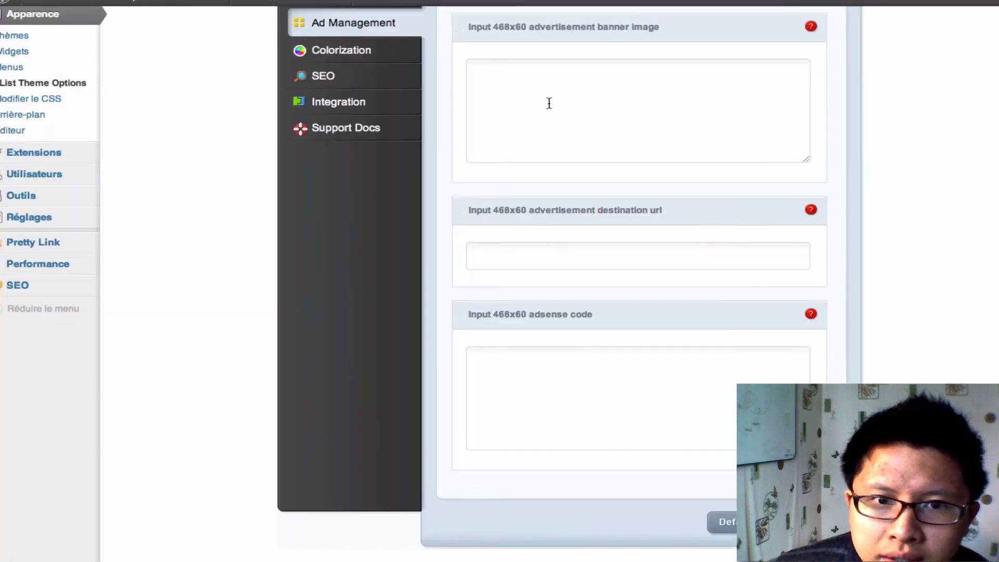
Enter "sdfgsdfg" as the 468x60 advertisement banner image, reload the site's front page to check it, and return to the theme options.
click(549, 103)
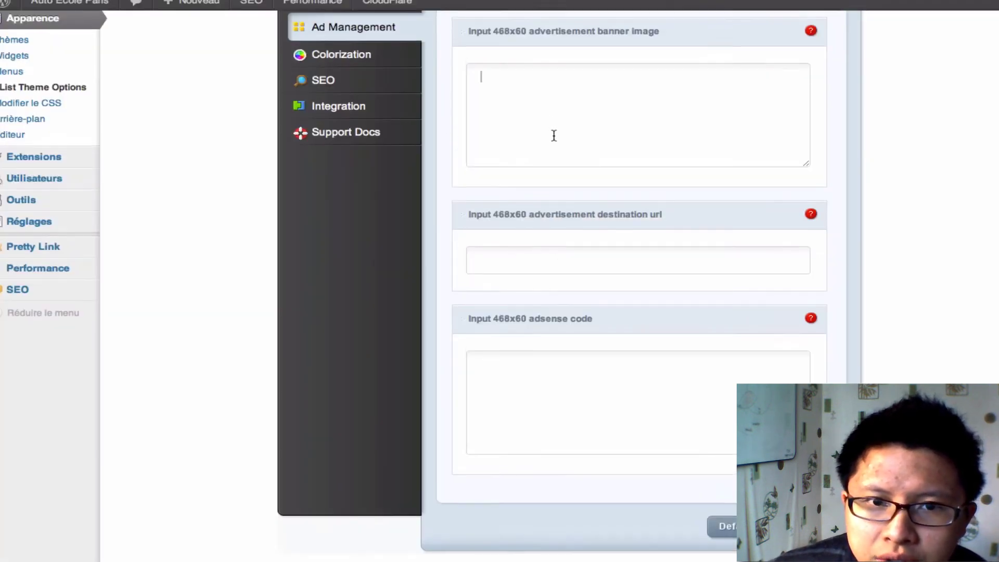
scroll(554, 134, up, 3)
text(sdfgsdfg)
scroll(836, 325, down, 3)
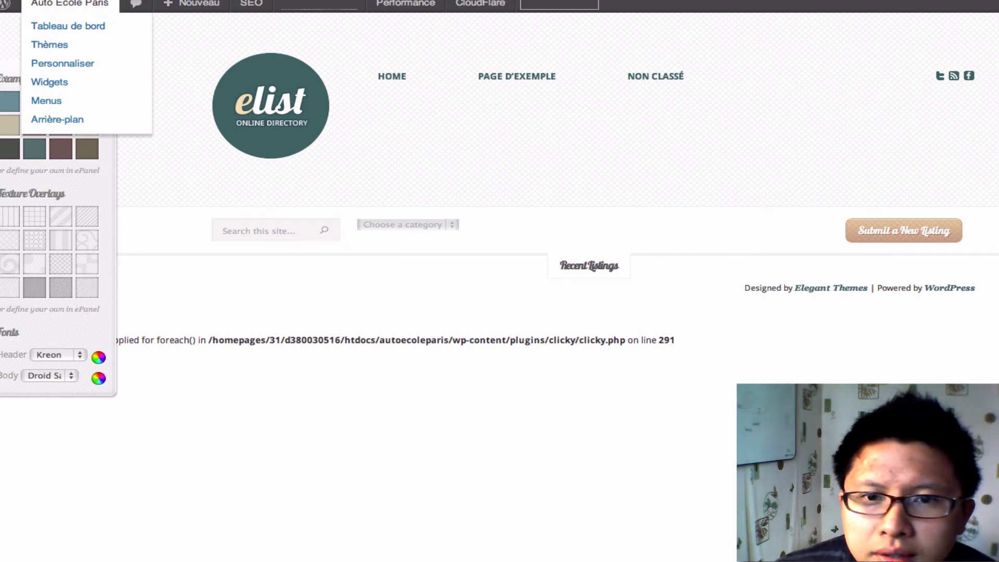
key(super+r)
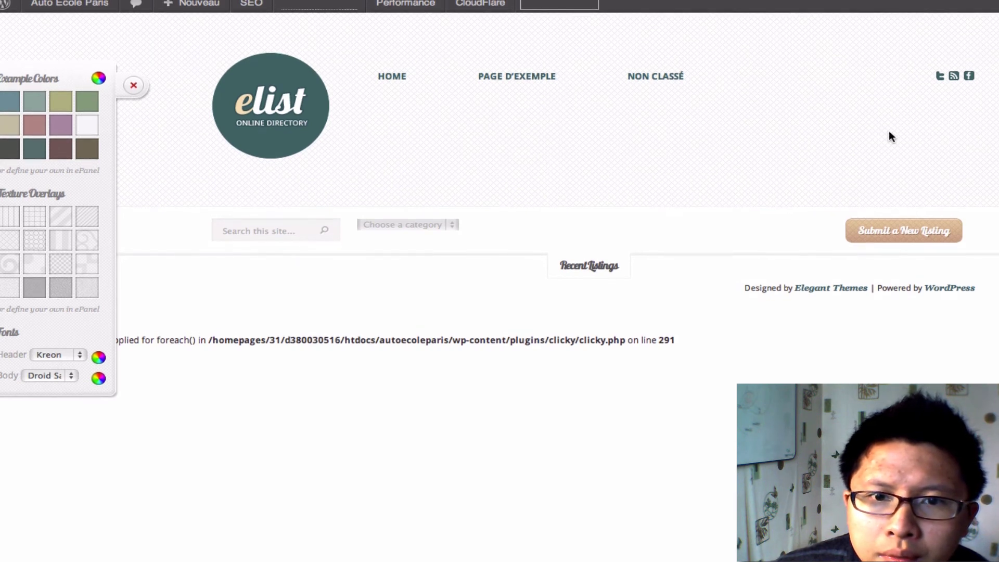
key(ctrl+shift+Tab)
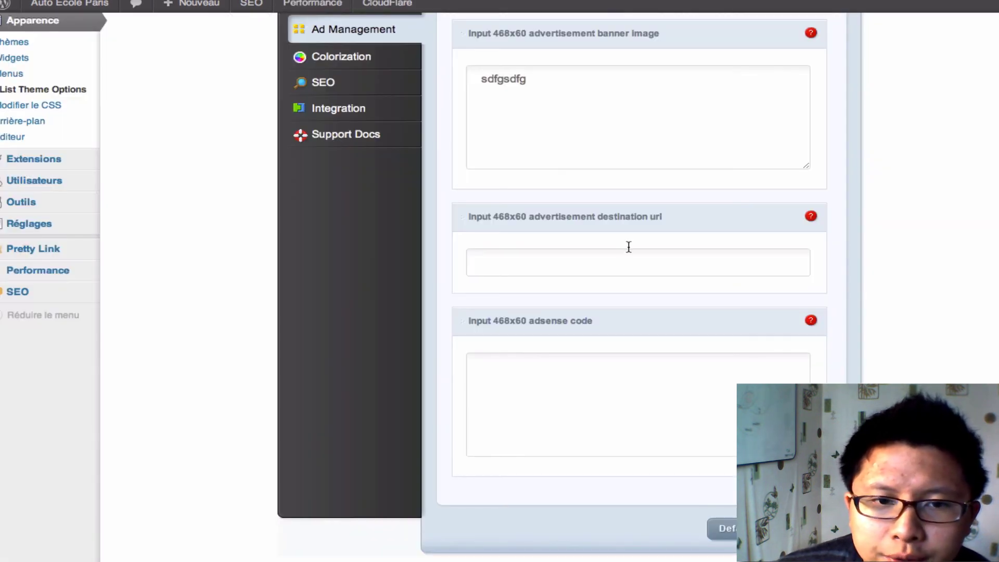
Look through the theme's Colorization, SEO and code Integration settings.
scroll(584, 227, up, 3)
click(342, 150)
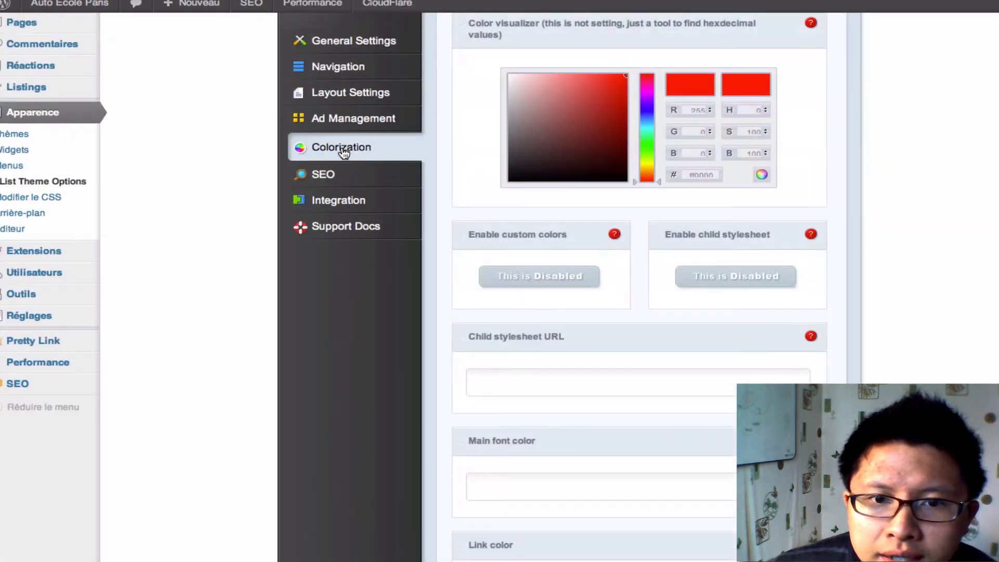
scroll(729, 192, up, 4)
scroll(730, 191, down, 1)
scroll(730, 194, down, 15)
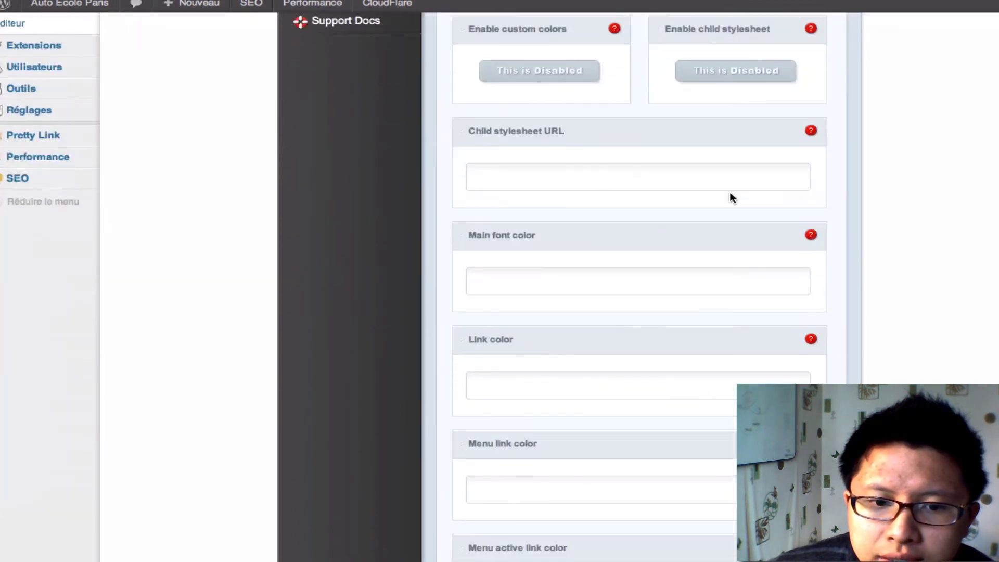
scroll(730, 196, up, 15)
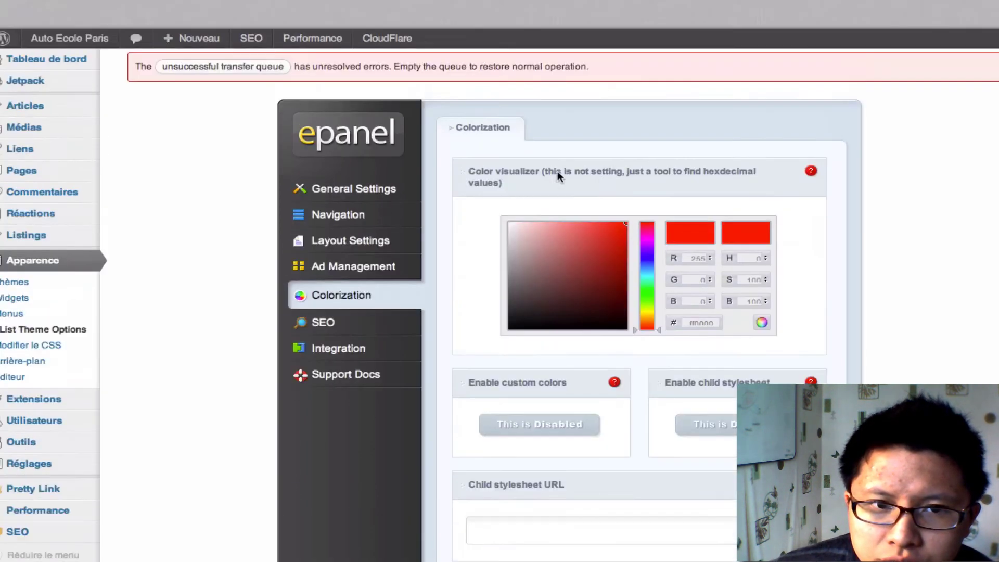
scroll(601, 177, down, 1)
click(318, 285)
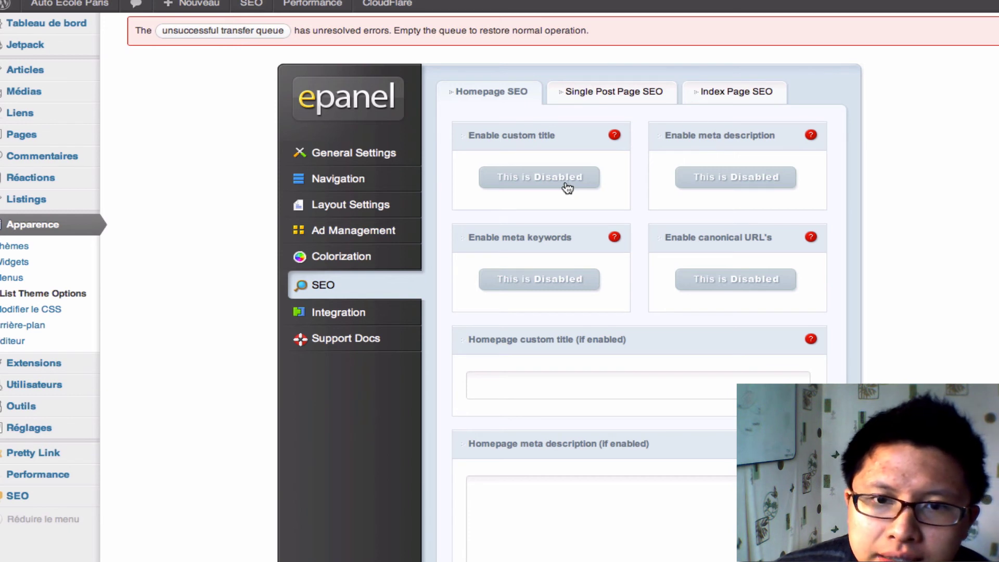
click(361, 317)
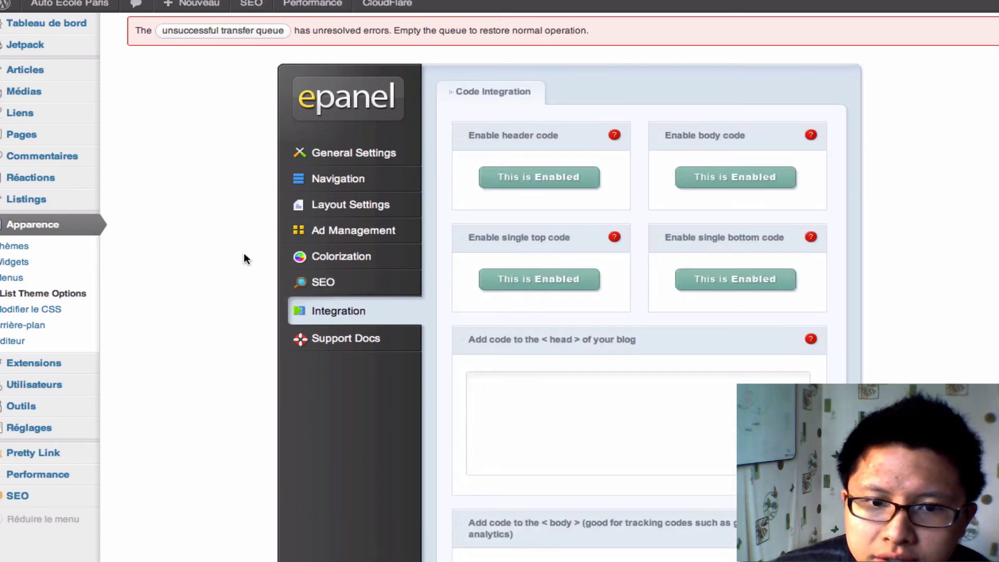
scroll(156, 313, down, 4)
Examine the Yoast WordPress SEO general settings and the Titres & Métas options for general, homepage, post types and taxonomies.
mouse_move(52, 397)
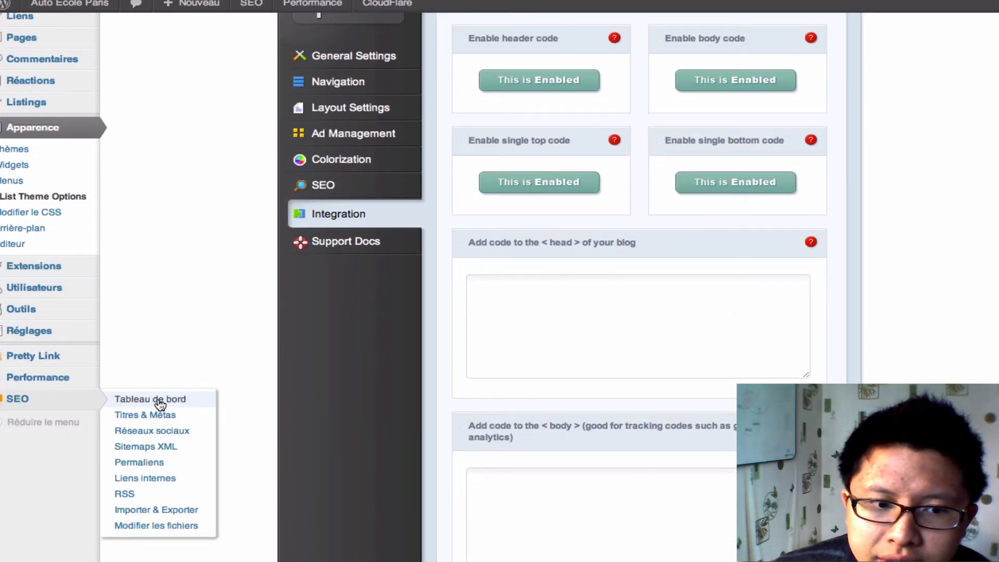
click(156, 401)
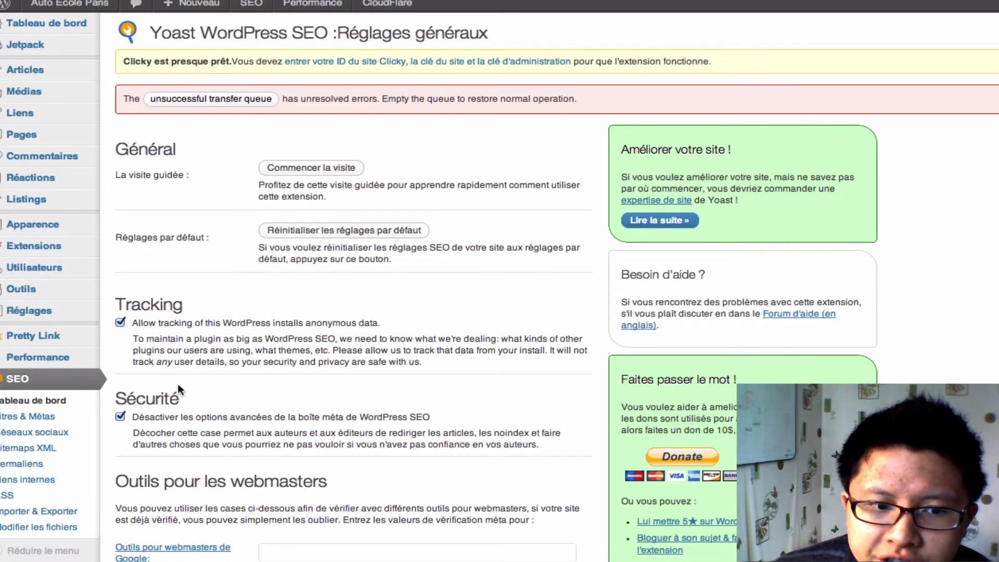
scroll(179, 383, down, 5)
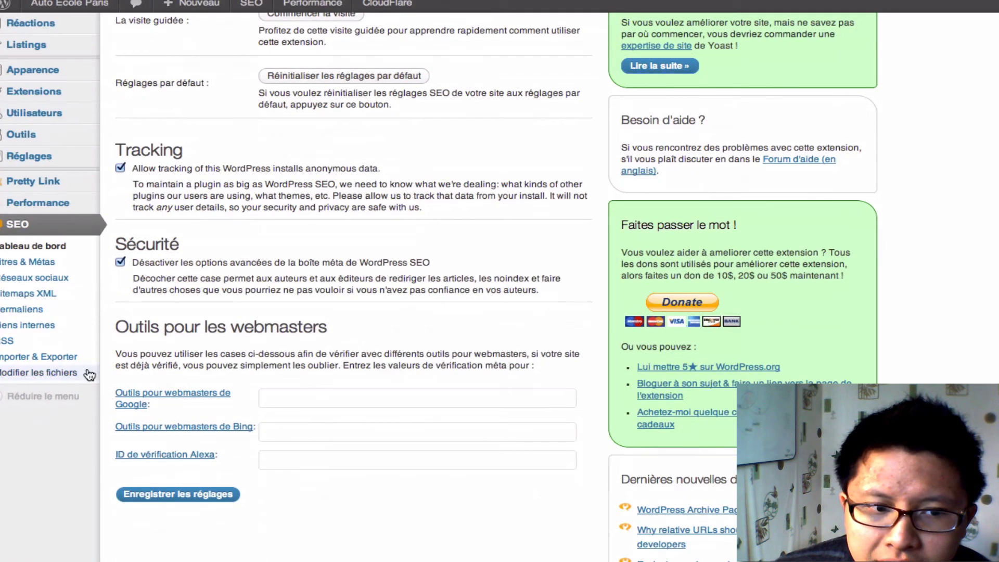
click(41, 262)
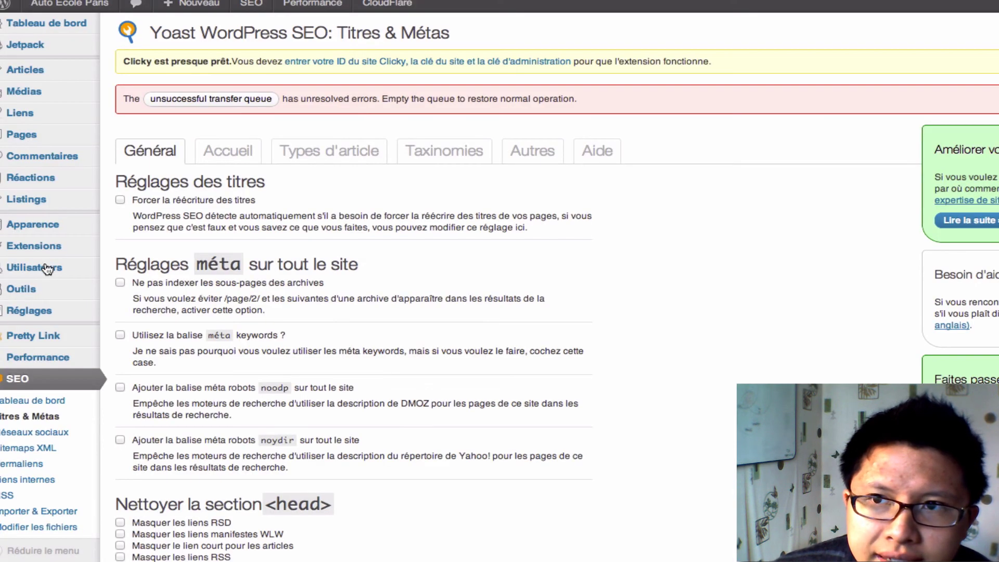
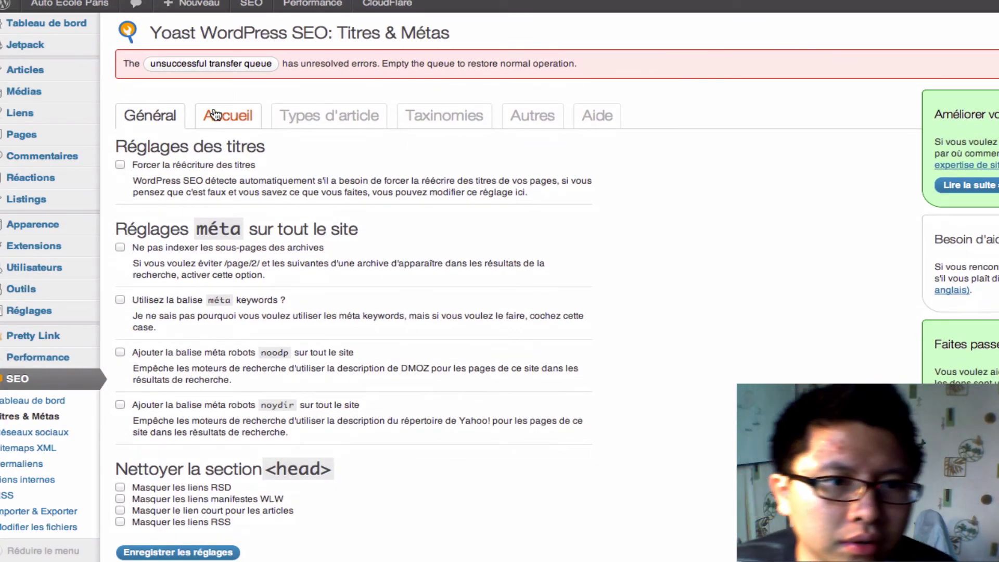
click(215, 114)
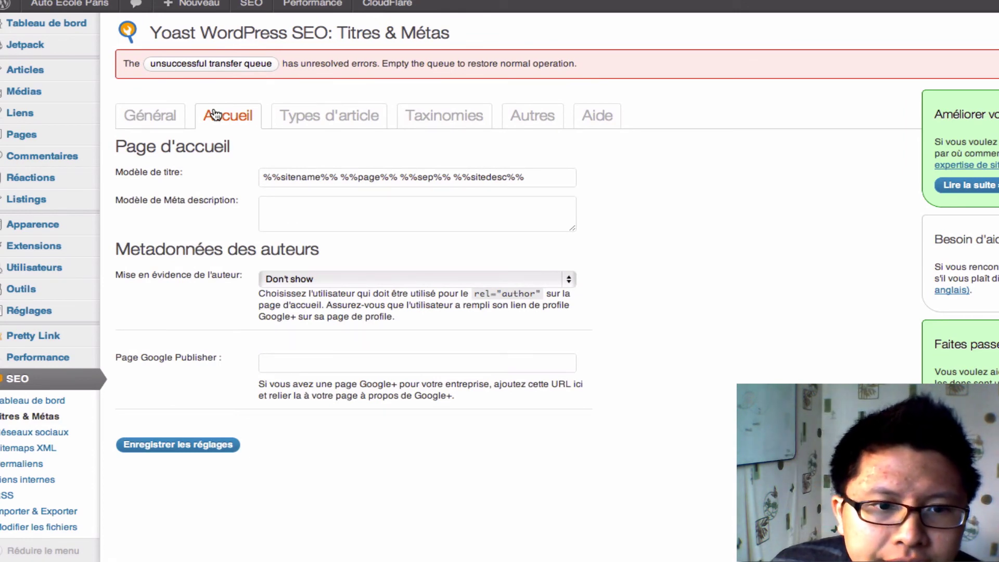
click(323, 117)
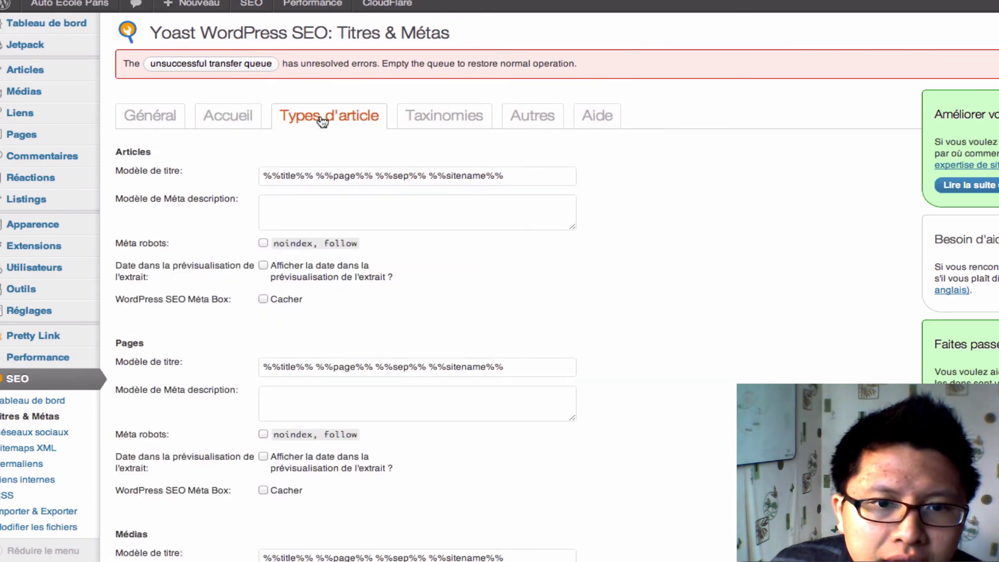
click(416, 117)
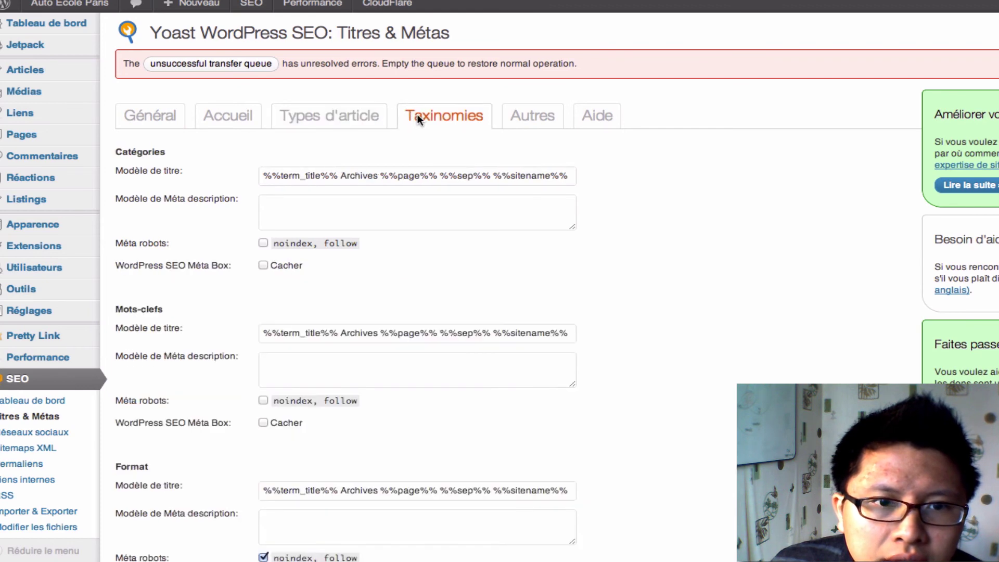
click(329, 119)
click(250, 116)
click(162, 117)
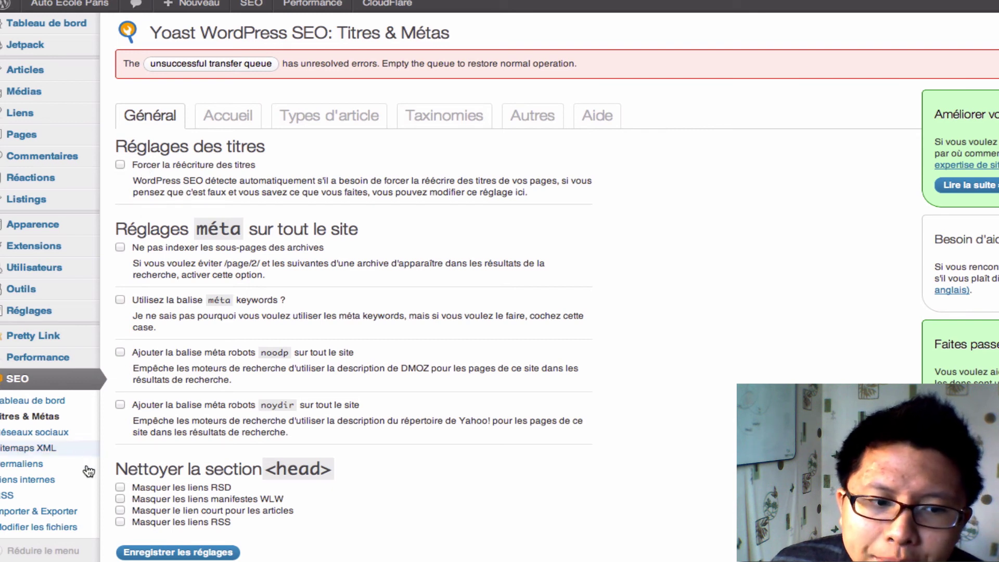
Reopen the eList theme options and view the homepage settings.
mouse_move(57, 292)
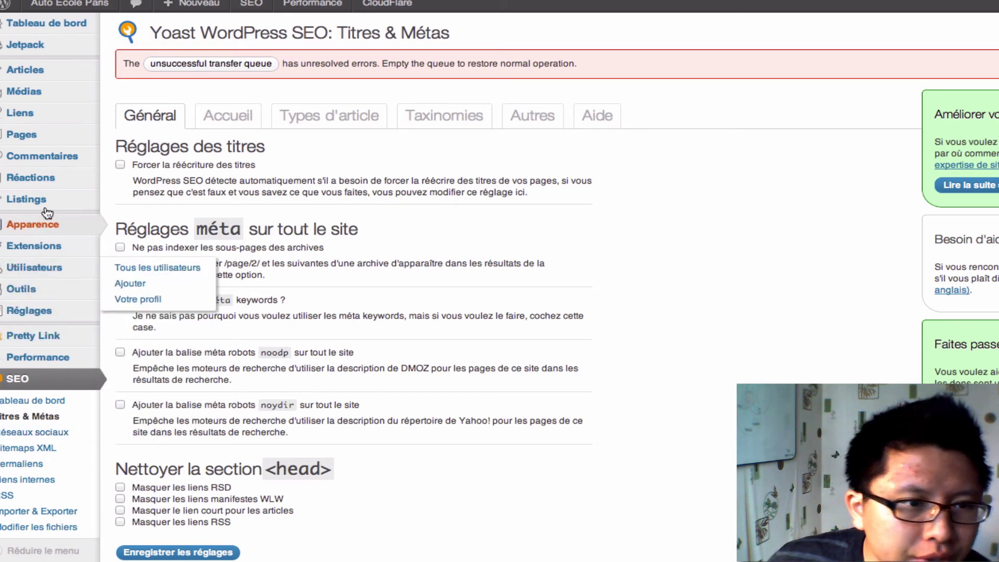
mouse_move(41, 228)
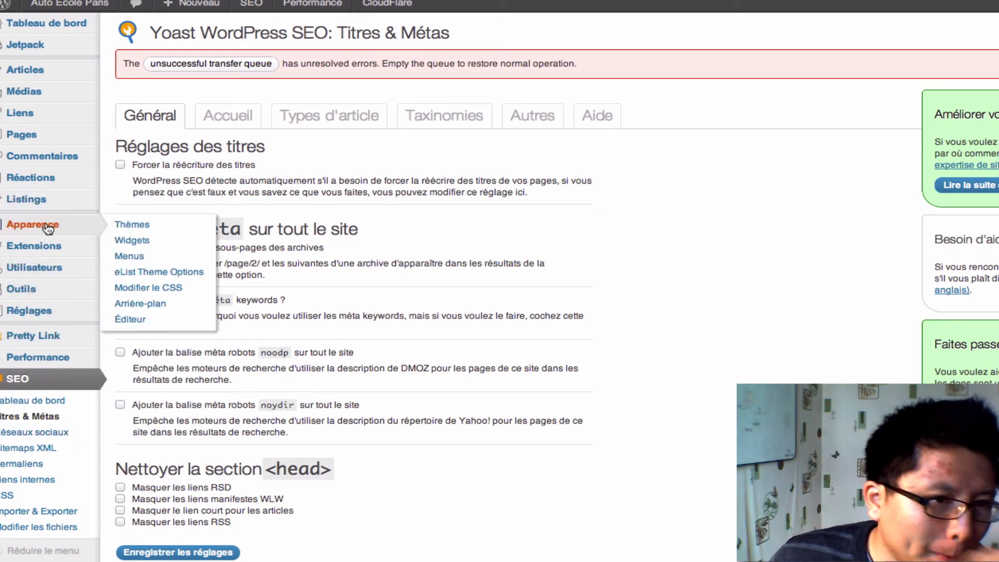
click(149, 273)
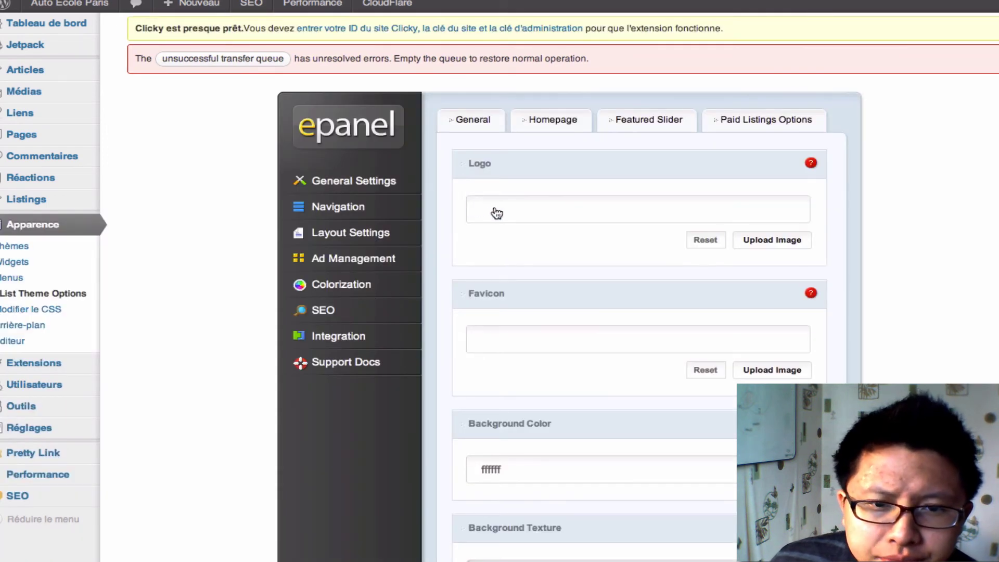
click(554, 121)
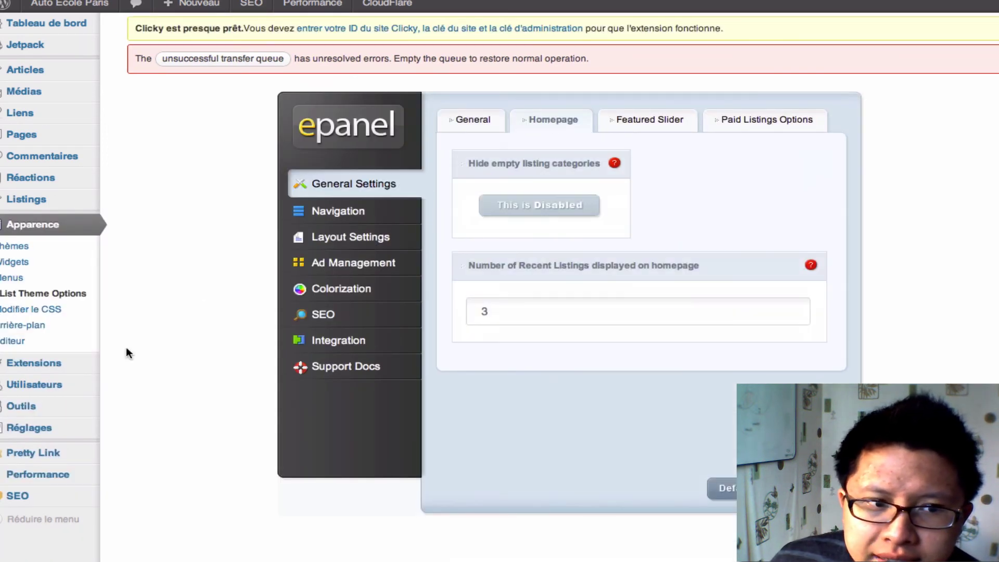
Open the Extensions list in a separate tab while keeping the theme options open.
mouse_move(24, 500)
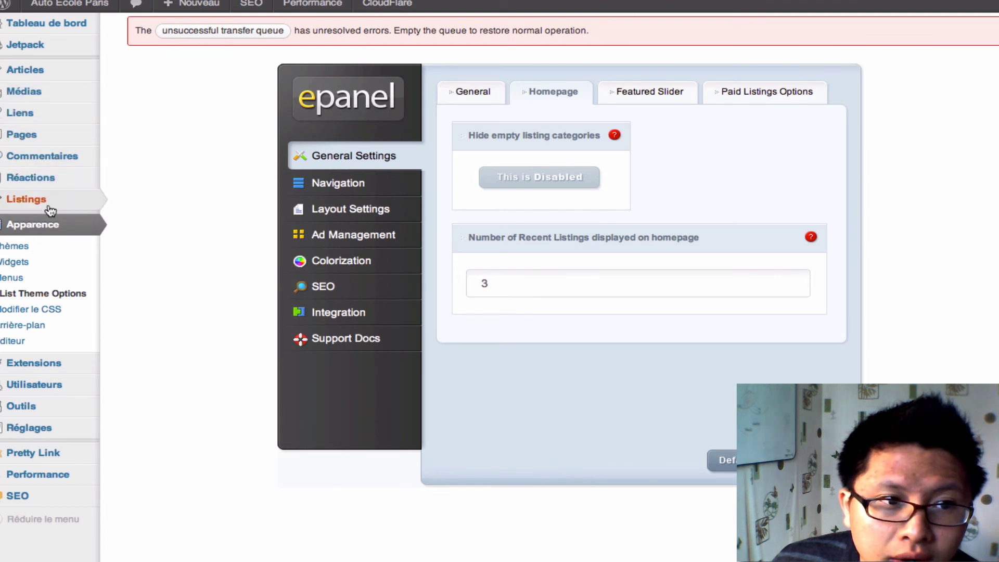
mouse_move(49, 211)
mouse_move(60, 375)
right_click(124, 364)
click(147, 380)
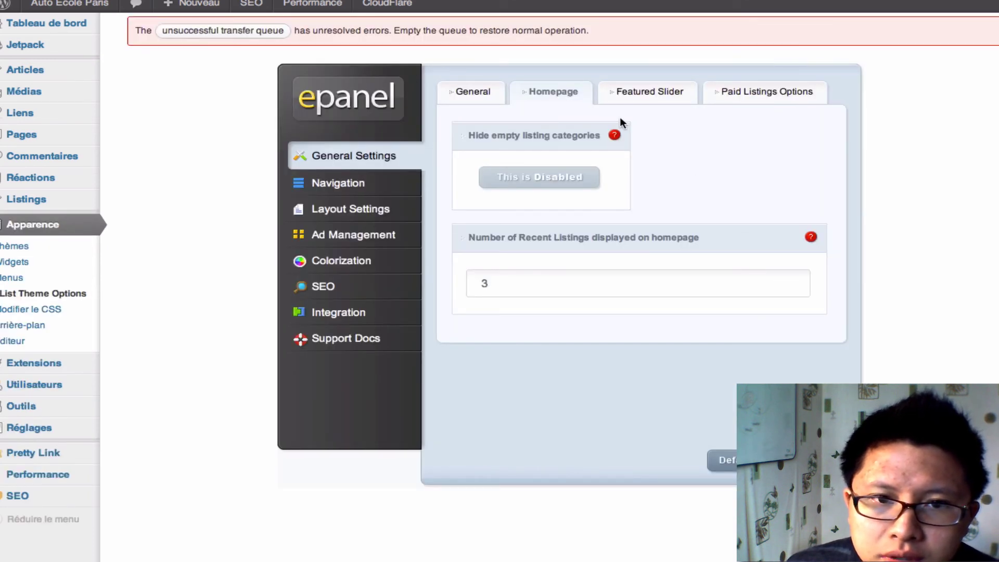
Try enabling the custom title and meta description in the theme's homepage SEO settings, turn both off again, and review the remaining fields.
click(322, 286)
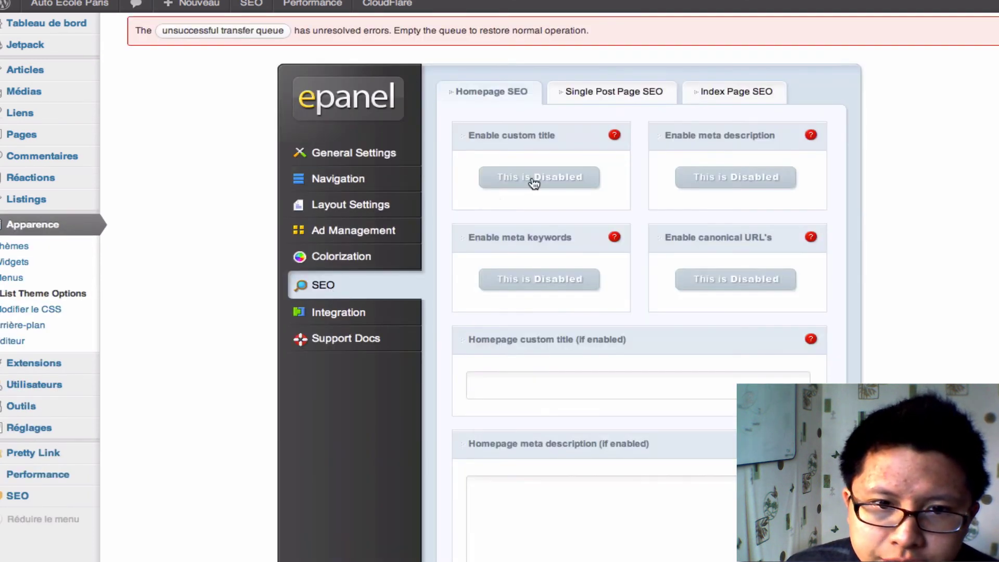
click(549, 181)
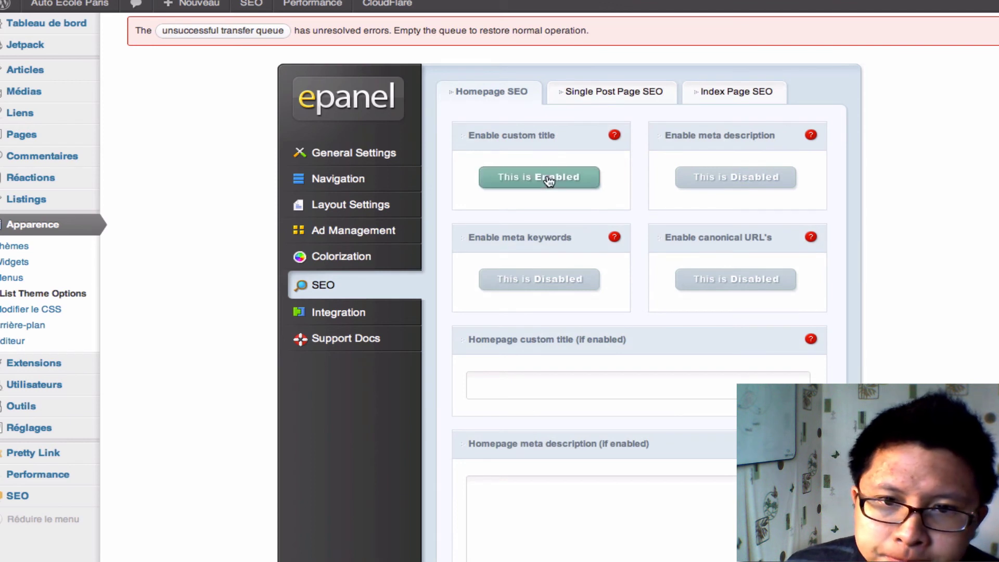
click(752, 178)
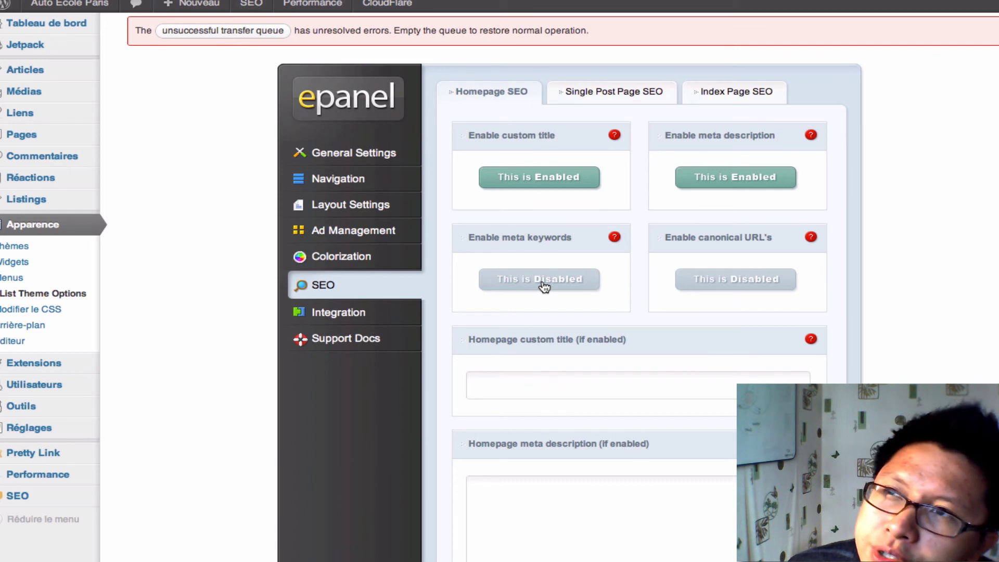
click(558, 176)
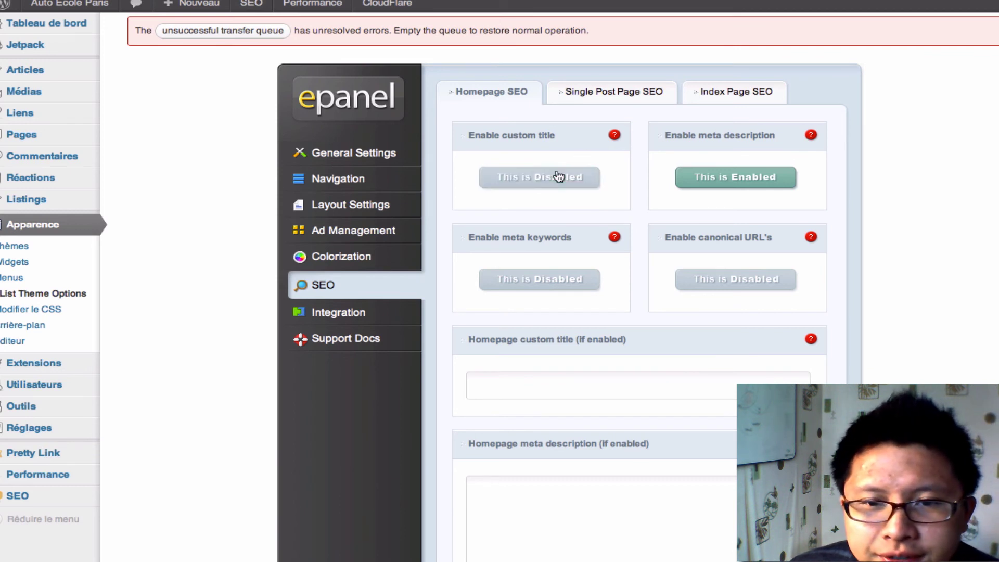
click(708, 177)
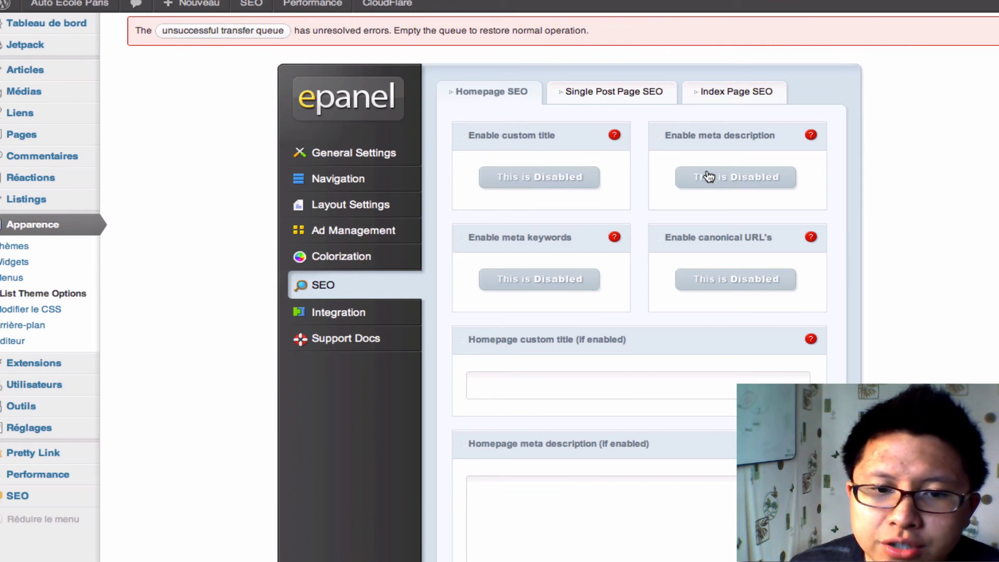
scroll(587, 554, down, 6)
scroll(700, 383, up, 6)
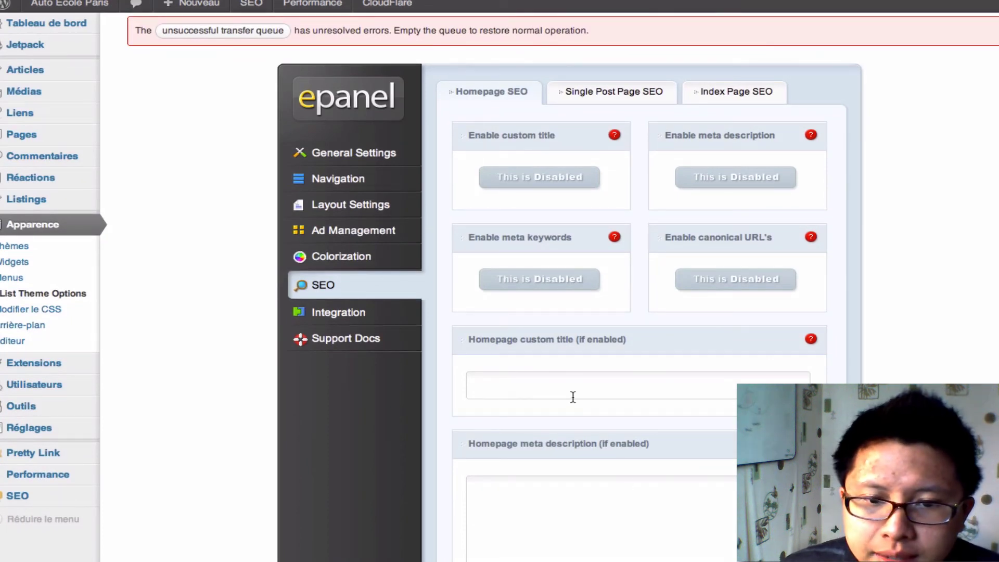
Set the homepage title template in the Yoast SEO Titres & Métas settings to "Auto Ecole paris".
click(41, 500)
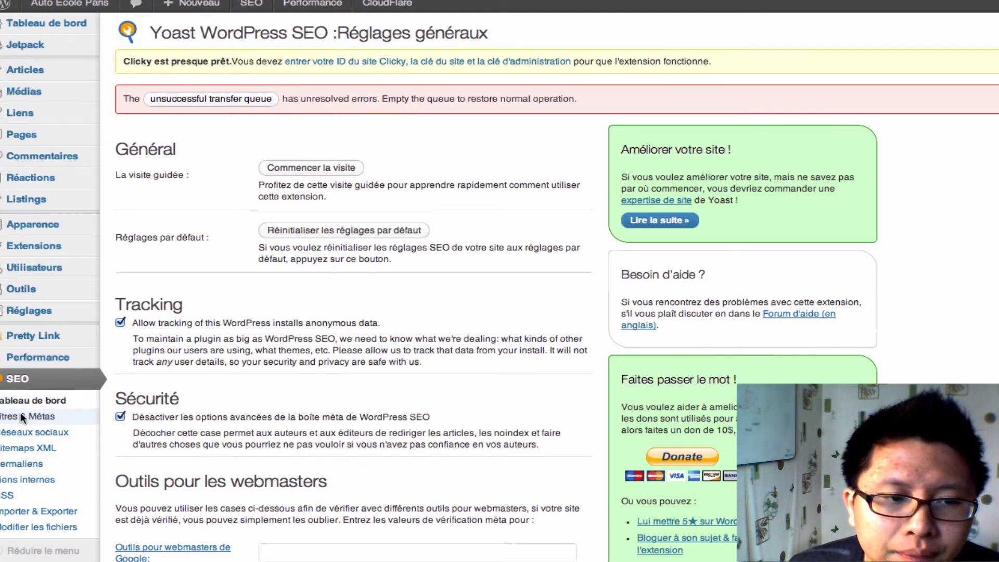
click(62, 414)
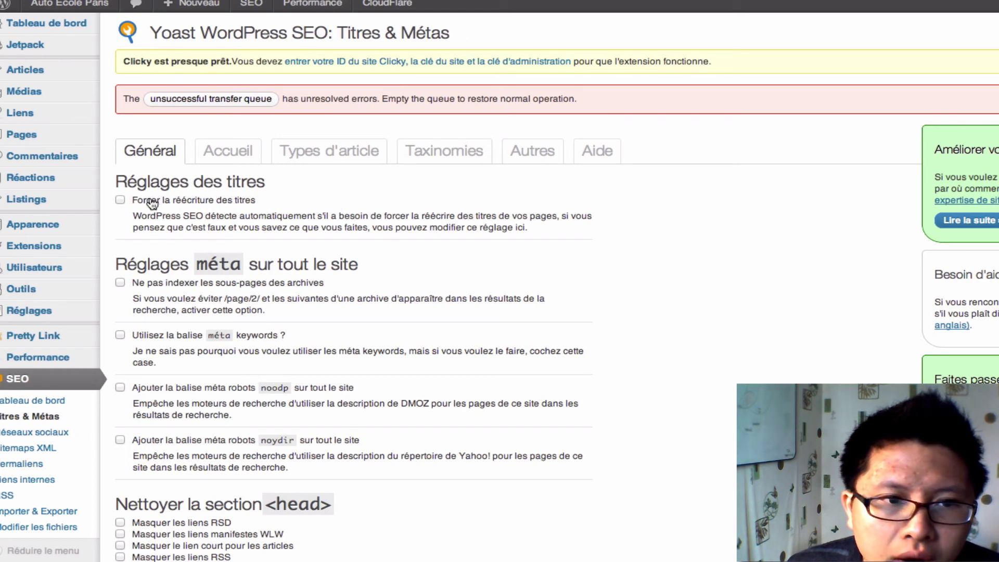
click(235, 158)
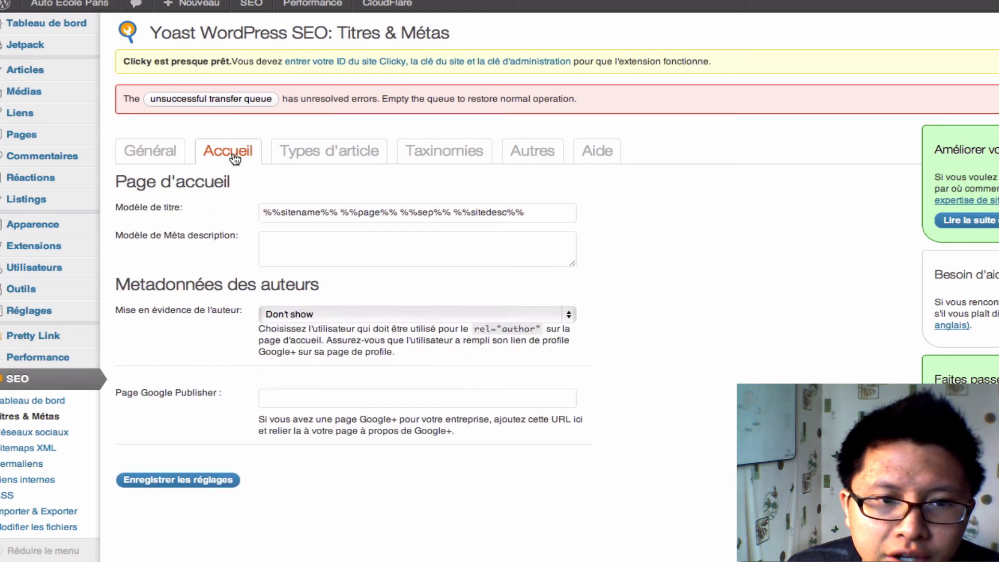
click(532, 213)
click(541, 213)
key(super+a)
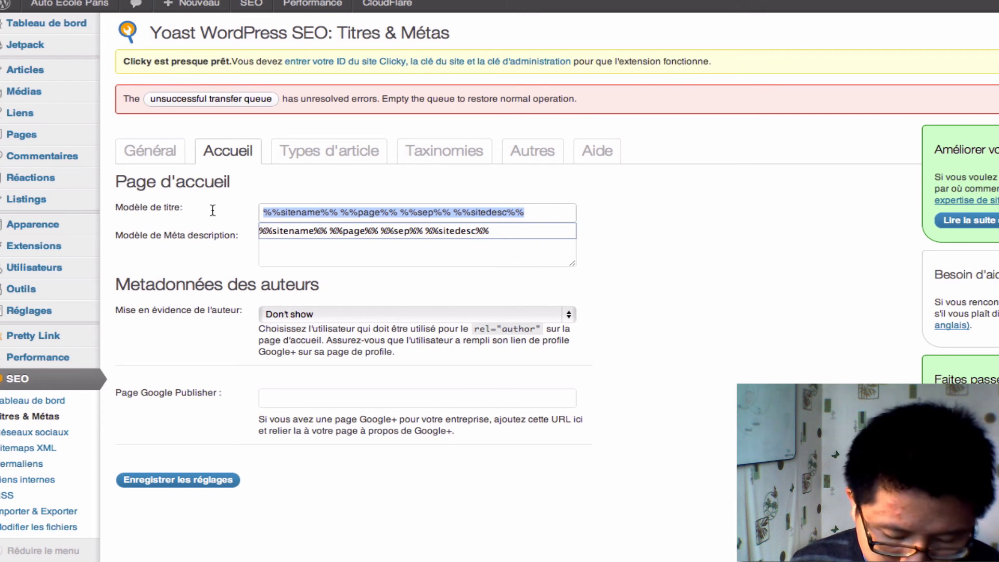
text(Auto Ecole paris)
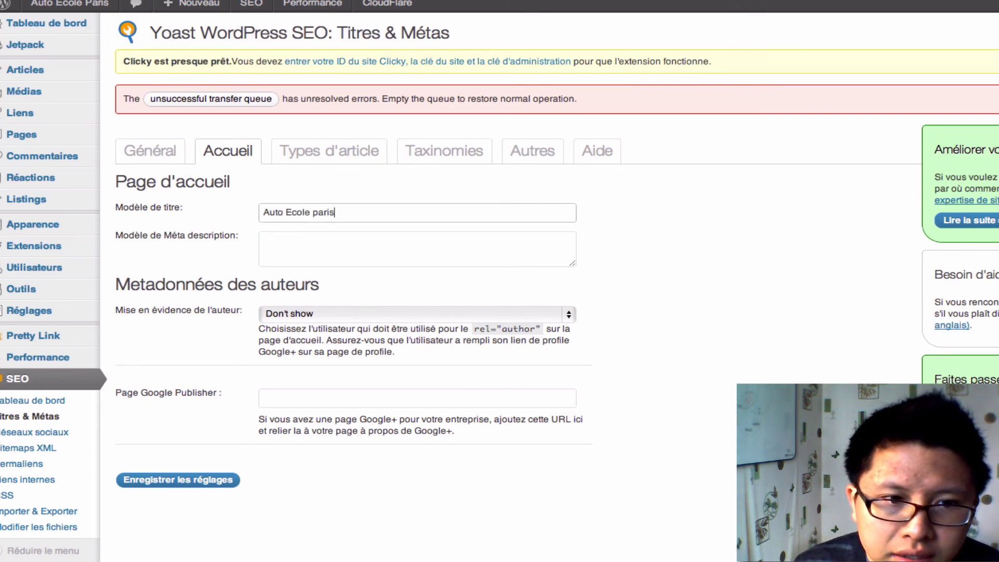
Enter the homepage meta description "Les meilleurs écoles parisiennes pour apprendre à conduire" and save the settings.
key(Tab)
text(L)
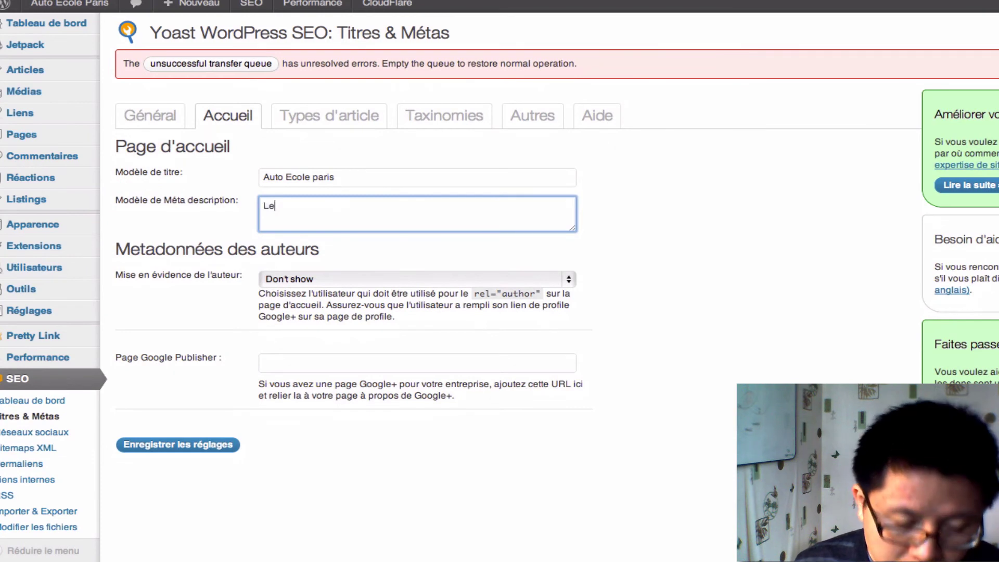
text(es meil)
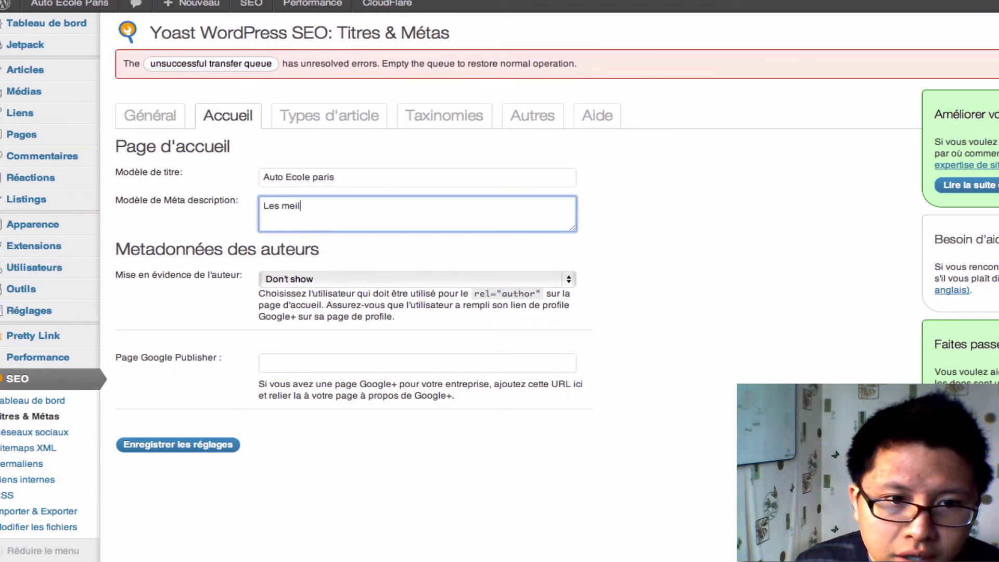
text(leurs écoles )
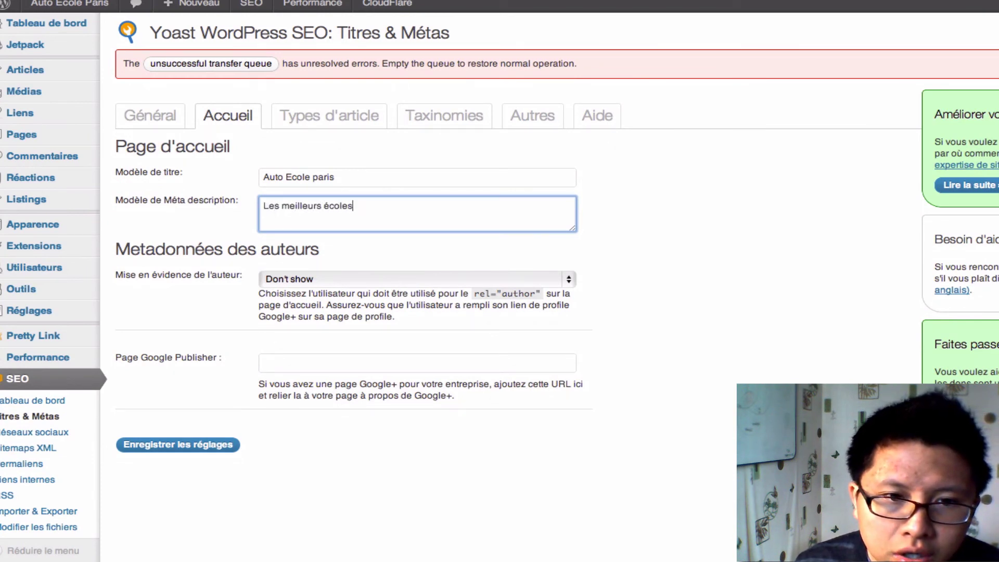
text(parisiennes pour apprendre à conduire)
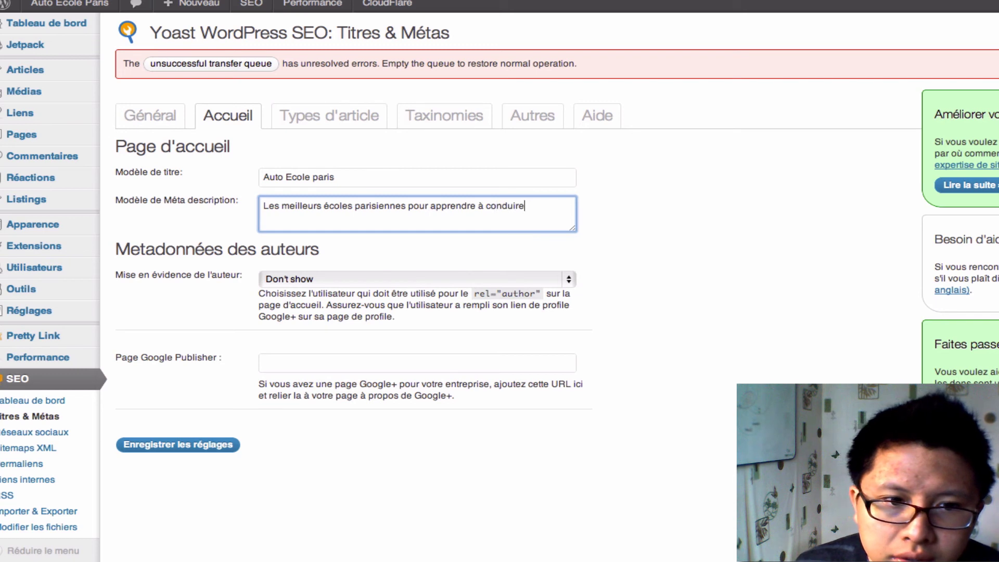
click(234, 444)
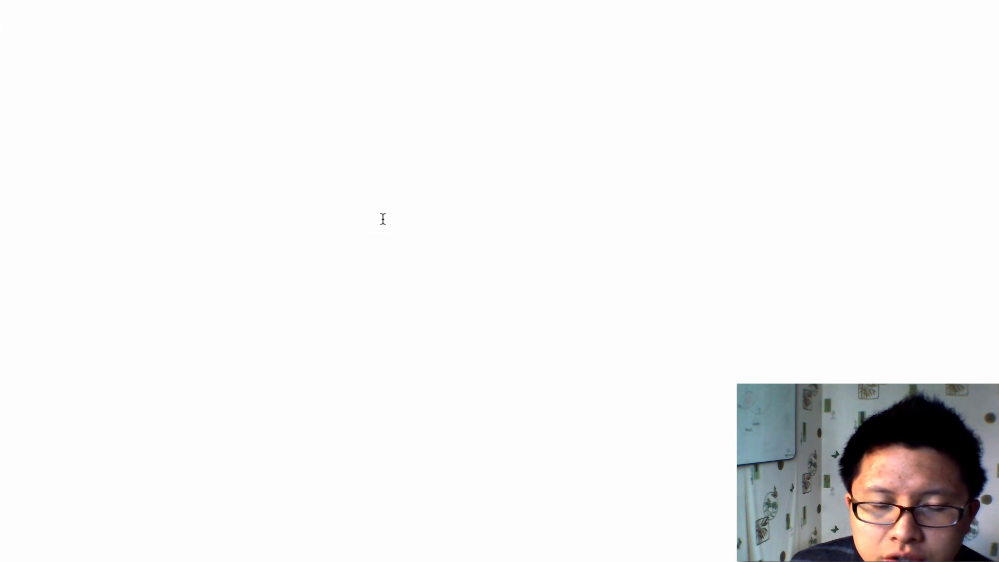
Reduce the title template for Articles in the post type settings to %%title%% only.
scroll(352, 232, down, 1)
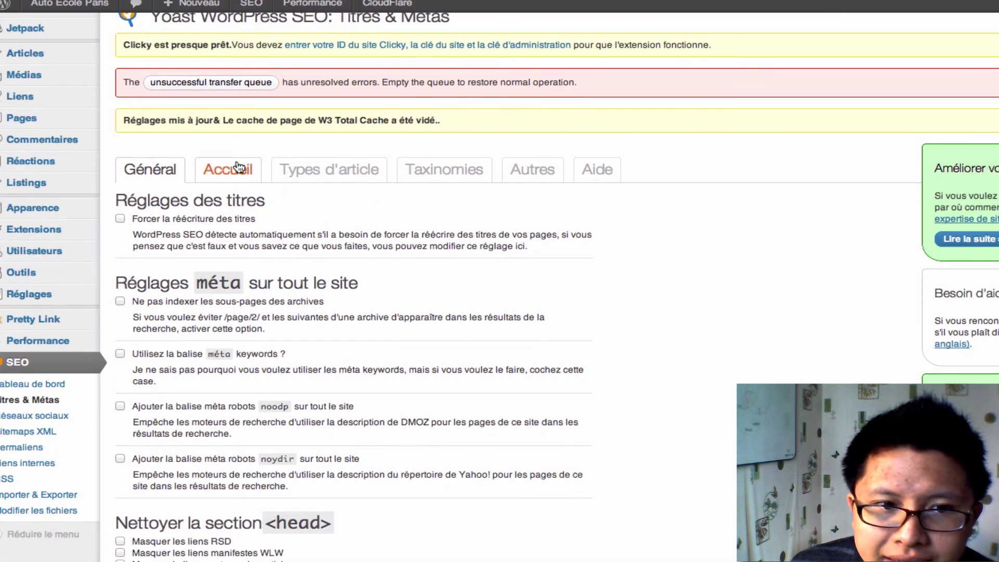
click(290, 169)
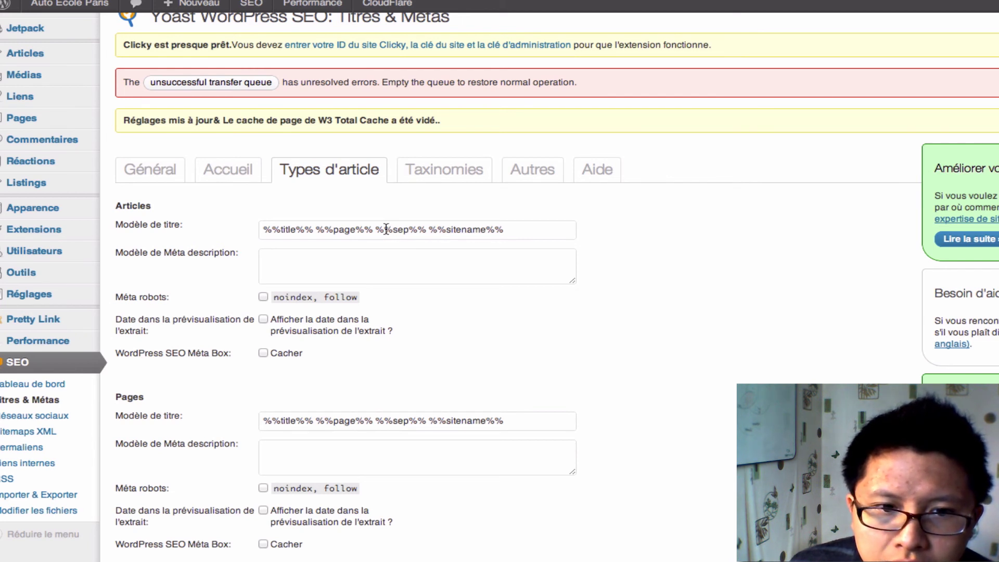
scroll(318, 229, down, 2)
scroll(319, 229, down, 1)
drag(318, 194, 549, 194)
key(BackSpace)
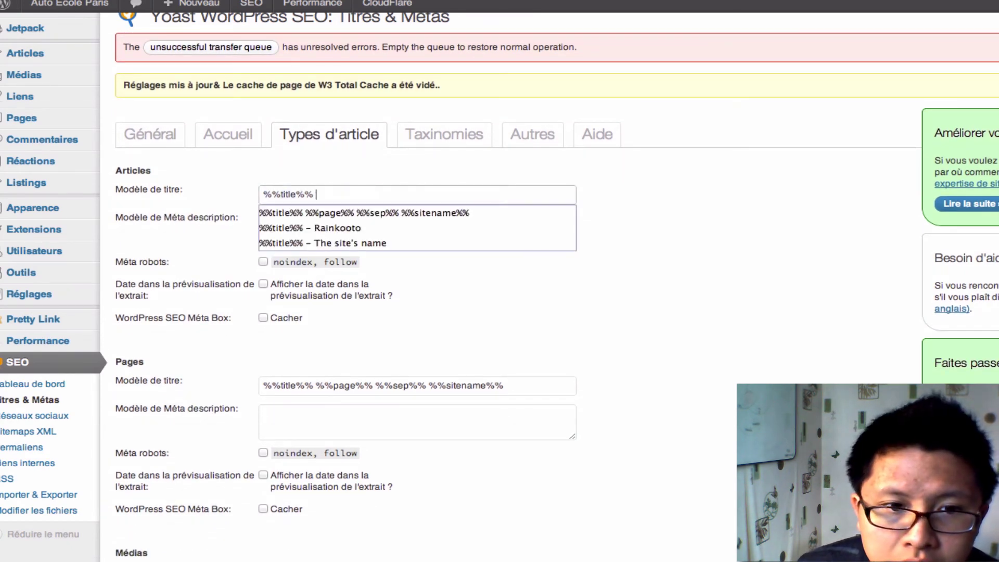
click(507, 197)
click(447, 196)
click(446, 195)
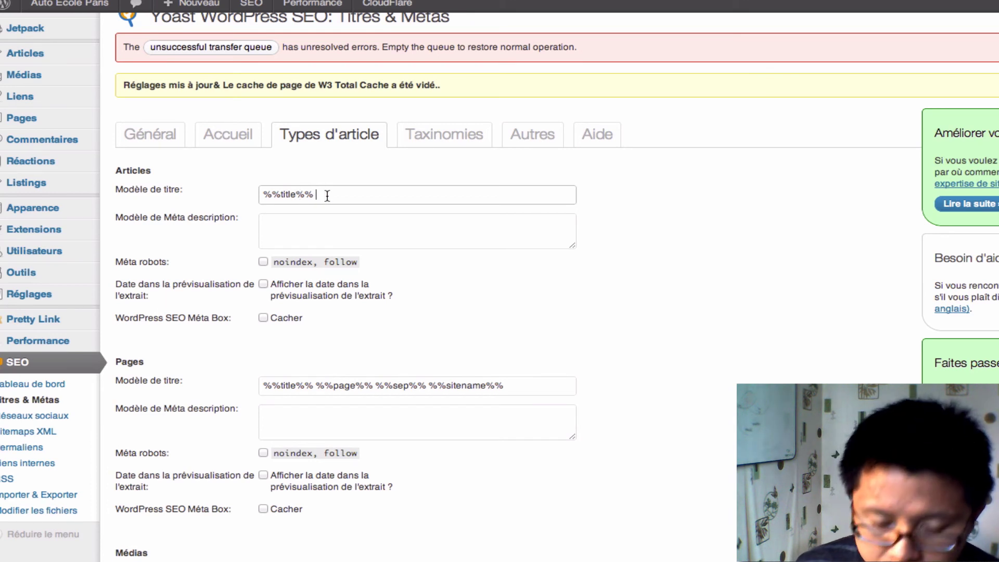
key(BackSpace)
click(627, 216)
click(367, 235)
Reduce the title template for Pages to %%title%% only and save the settings.
scroll(361, 286, down, 1)
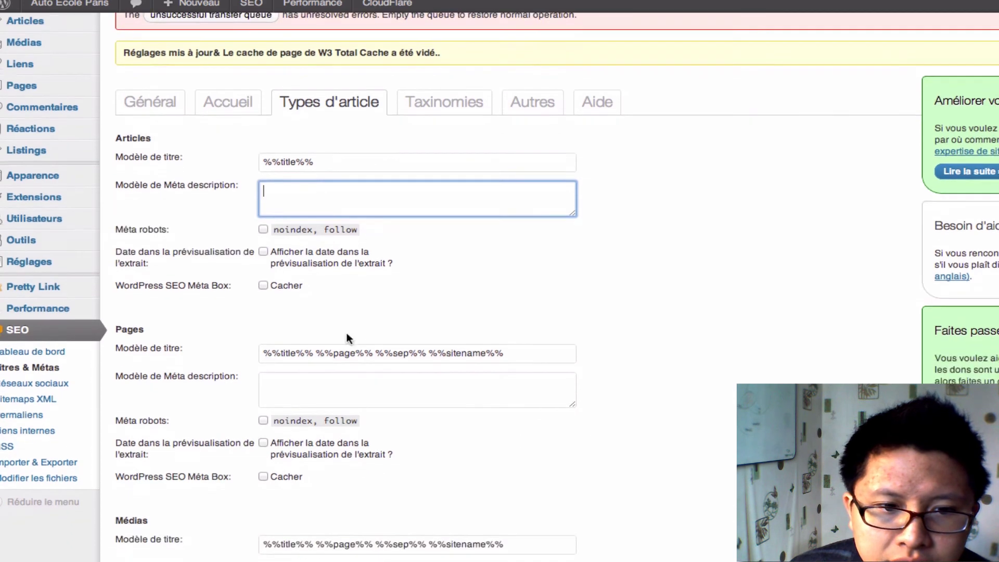
drag(315, 353, 586, 374)
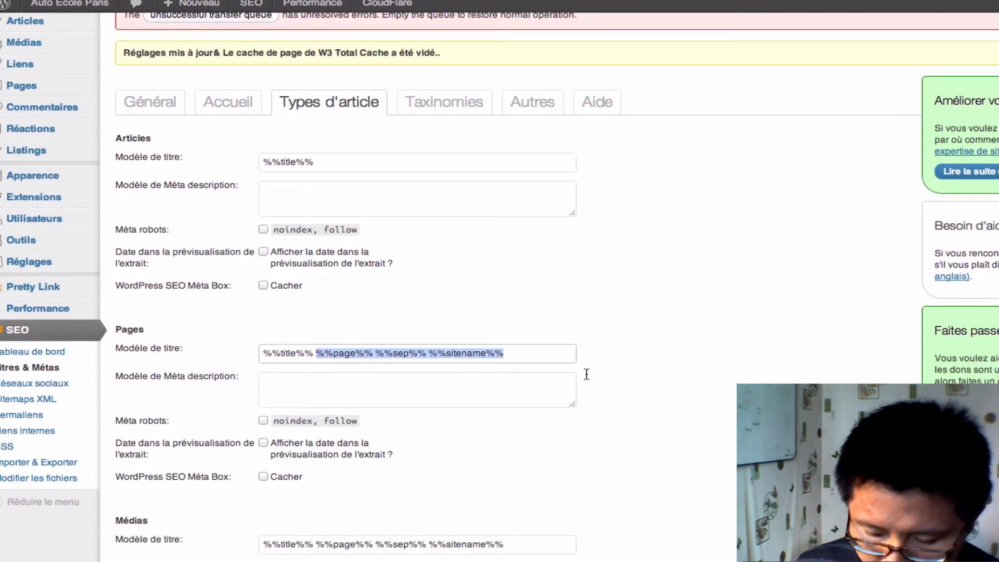
key(BackSpace)
click(594, 372)
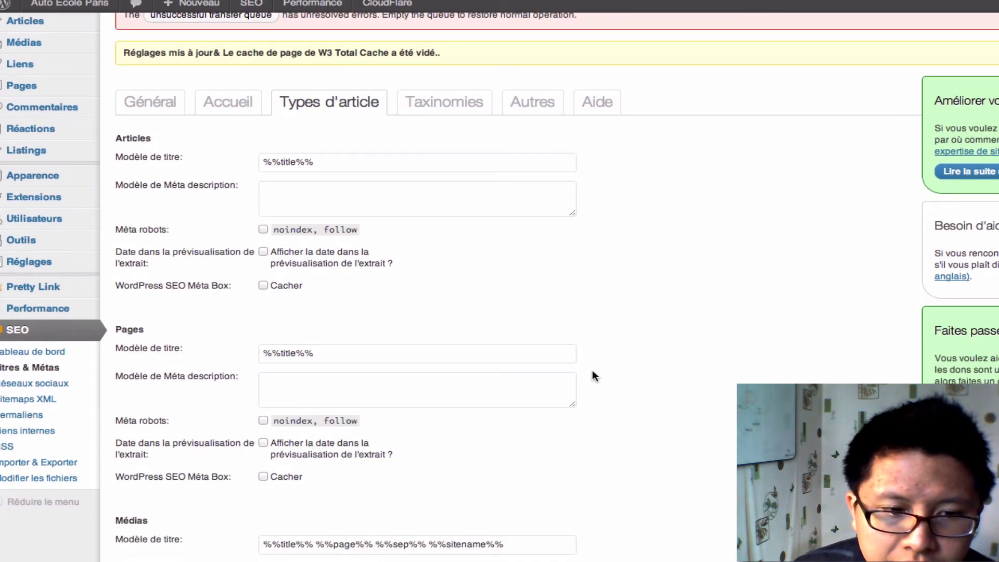
scroll(596, 374, down, 5)
scroll(593, 366, down, 2)
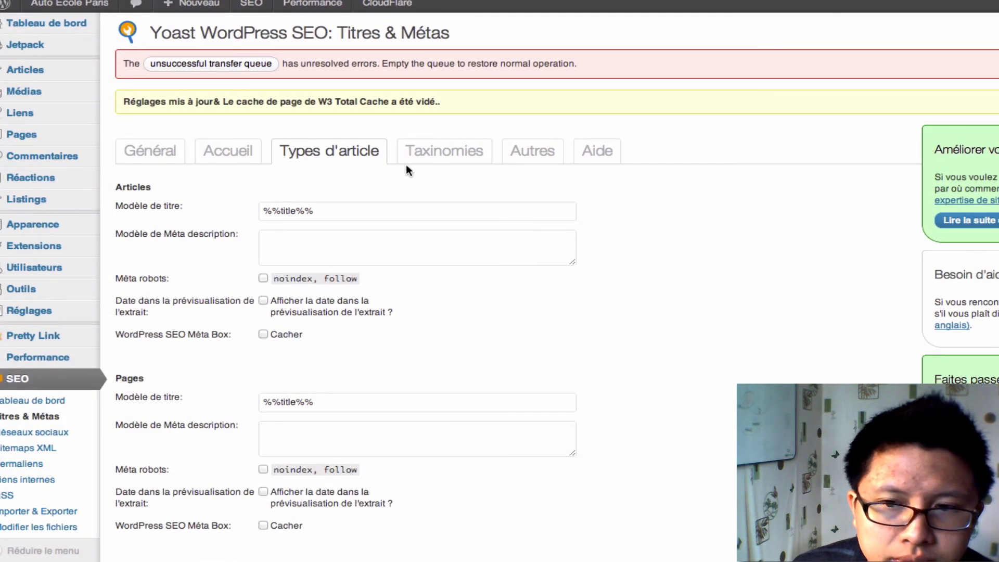
click(410, 164)
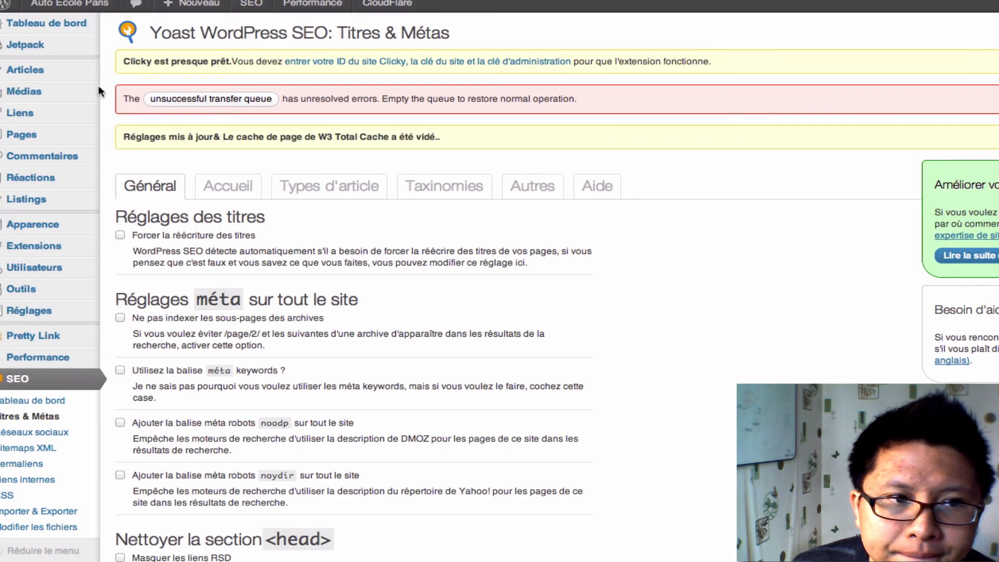
Open the new article form in a separate tab and confirm deleting the Hello Dolly extension's files.
mouse_move(66, 71)
right_click(127, 85)
click(149, 91)
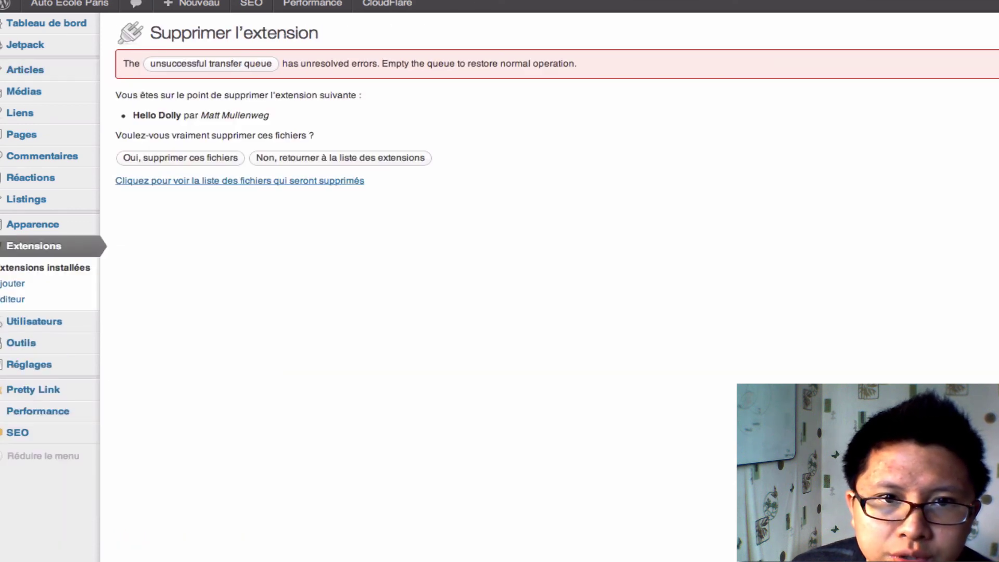
click(190, 159)
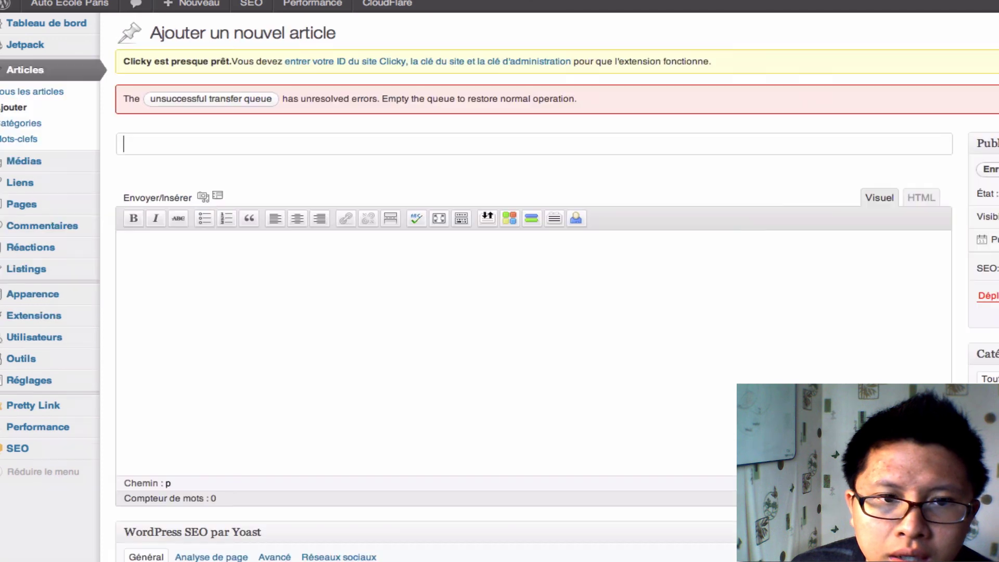
Title the new article "Différence entre permis A et permis B" and enter the placeholder text "segrfgdgs" in its body.
click(293, 269)
scroll(298, 264, down, 7)
scroll(298, 263, up, 8)
click(250, 151)
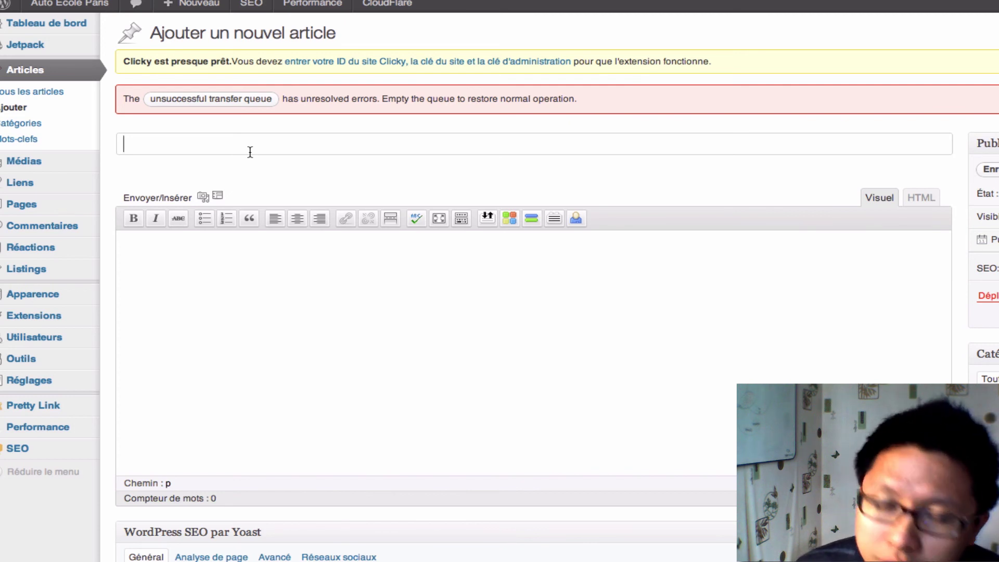
text(Différence entre permis A et permis B)
key(Tab)
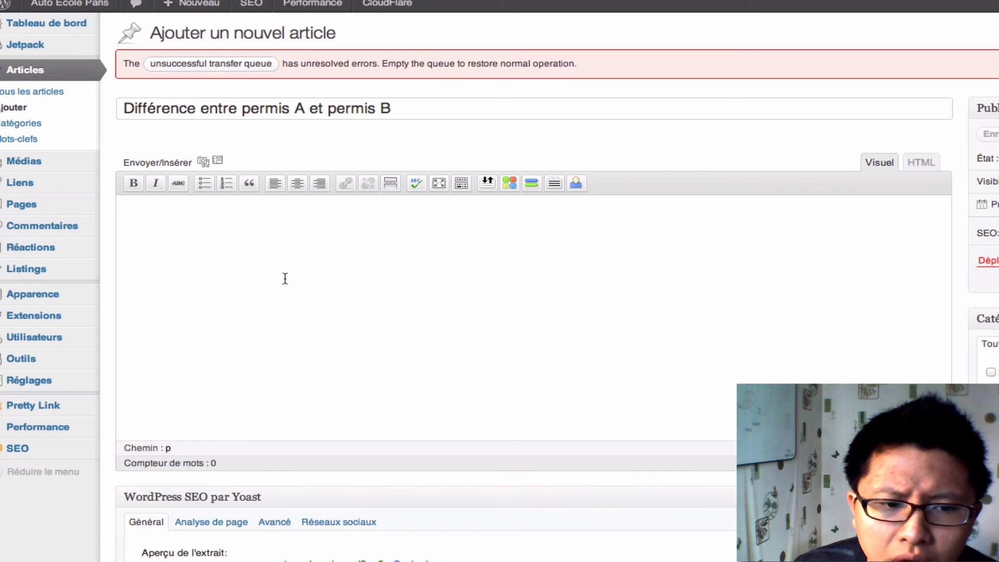
text(segrfgfgs)
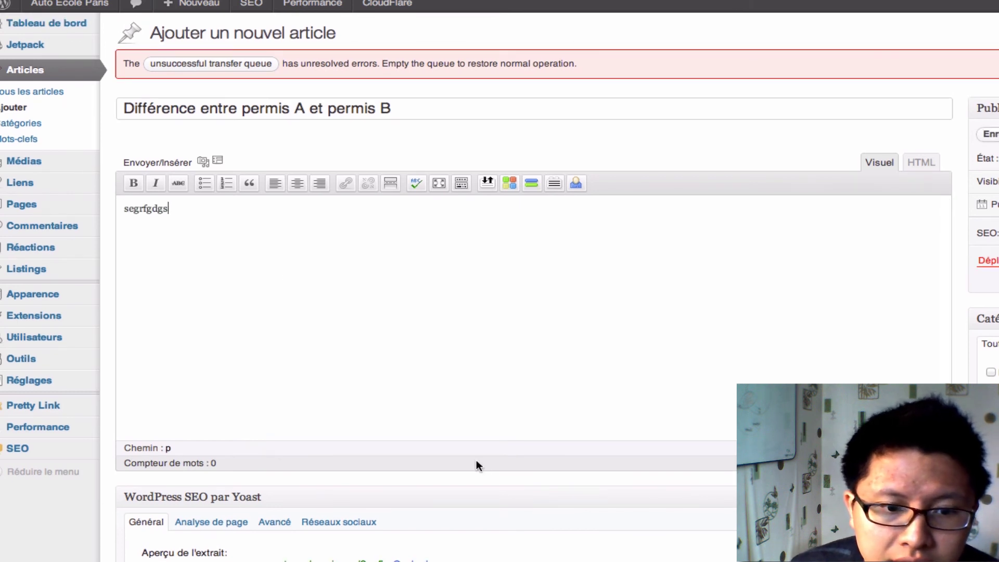
Cut the article's title and paste it into the Titre SEO field of the Yoast box.
scroll(323, 321, down, 1)
scroll(323, 322, down, 3)
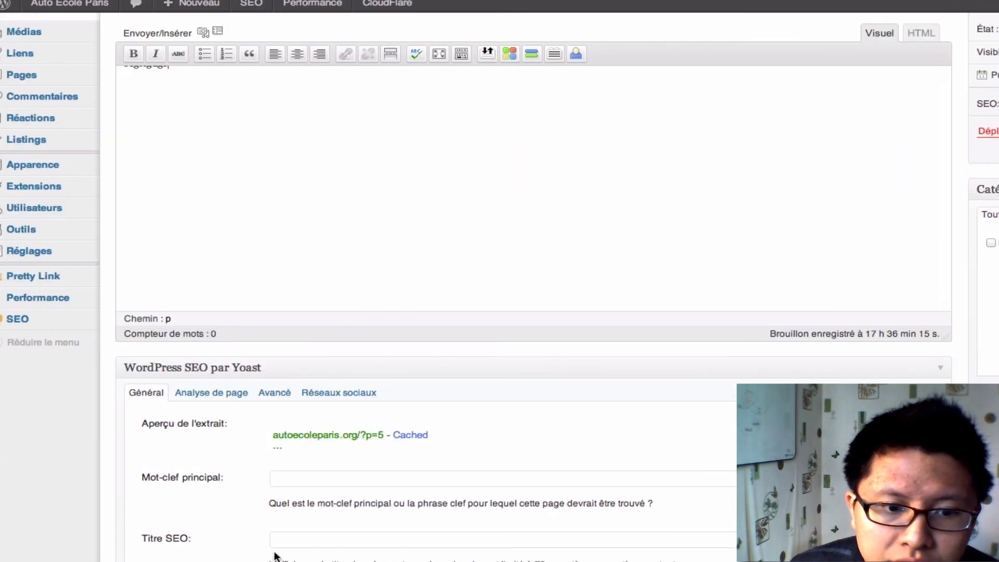
scroll(403, 224, up, 5)
drag(395, 110, 116, 101)
key(ctrl+x)
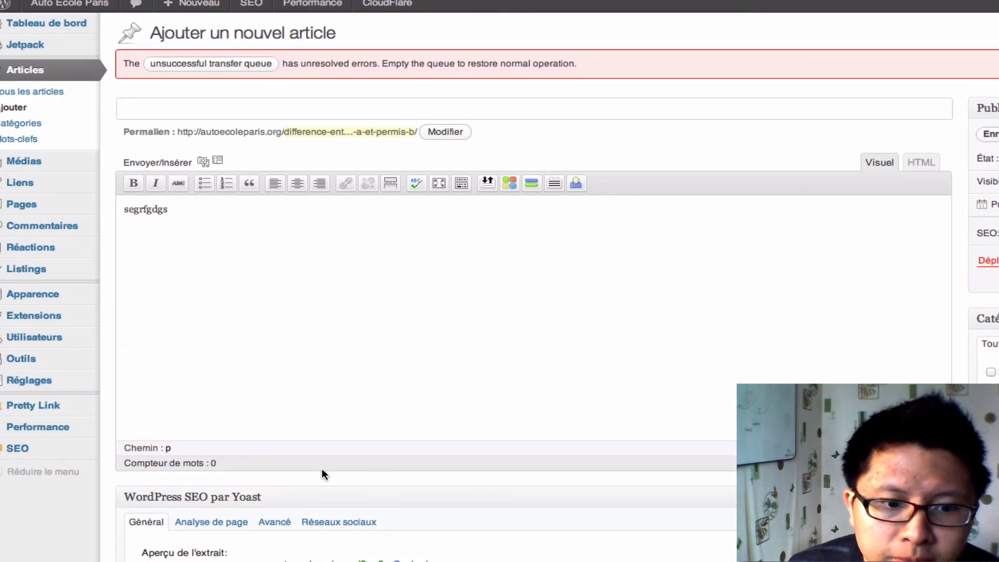
scroll(322, 469, down, 4)
click(292, 451)
key(ctrl+v)
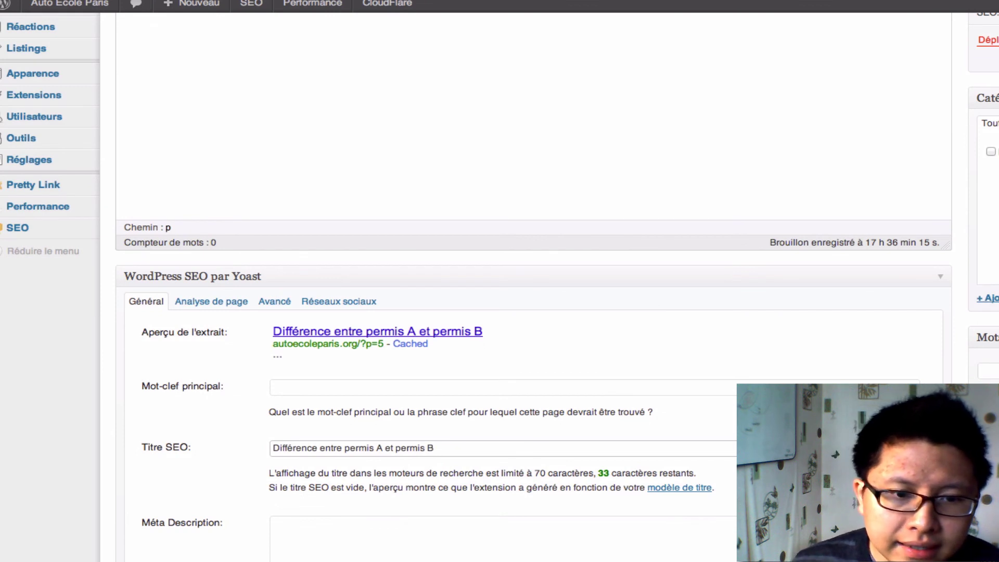
Examine the Yoast SEO fields below the article, including the meta description, snippet preview, main keyword and SEO title.
click(370, 549)
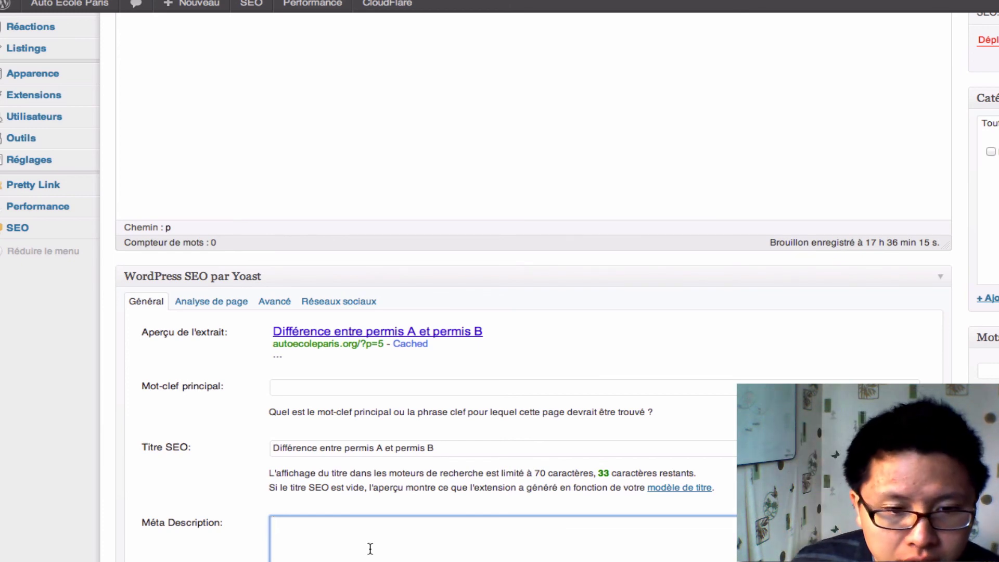
scroll(370, 548, down, 3)
scroll(370, 548, down, 3)
scroll(370, 549, up, 10)
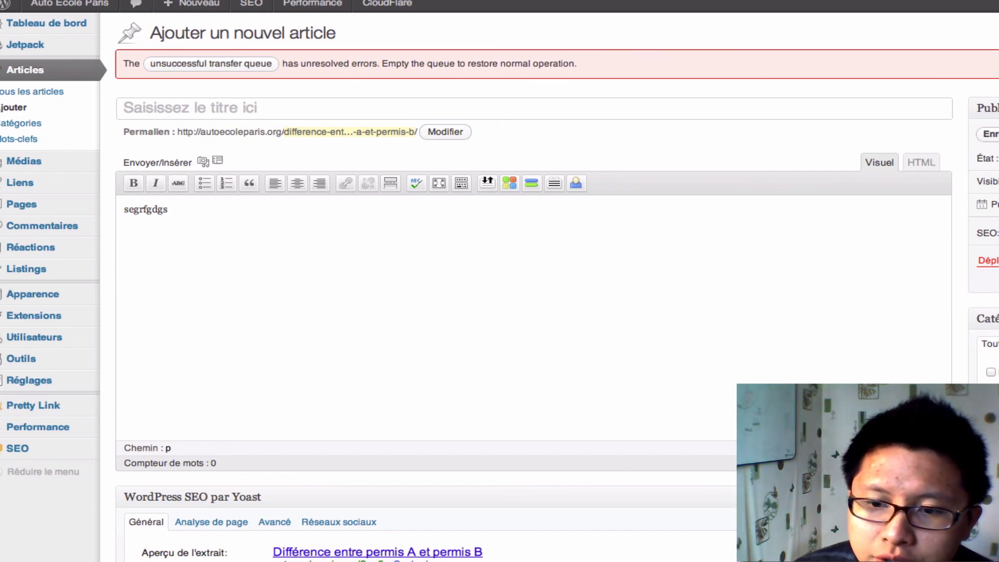
scroll(521, 260, down, 3)
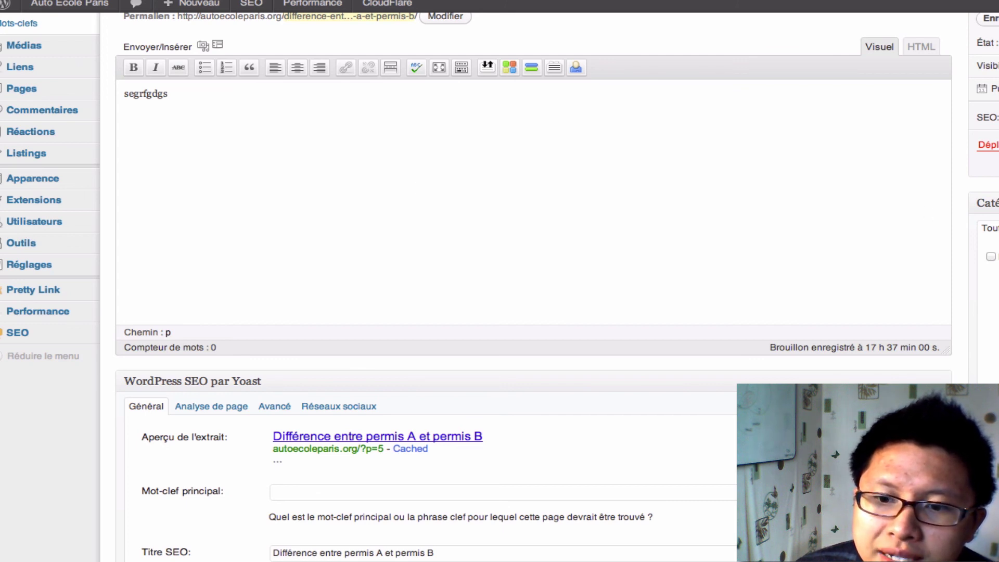
scroll(534, 209, down, 1)
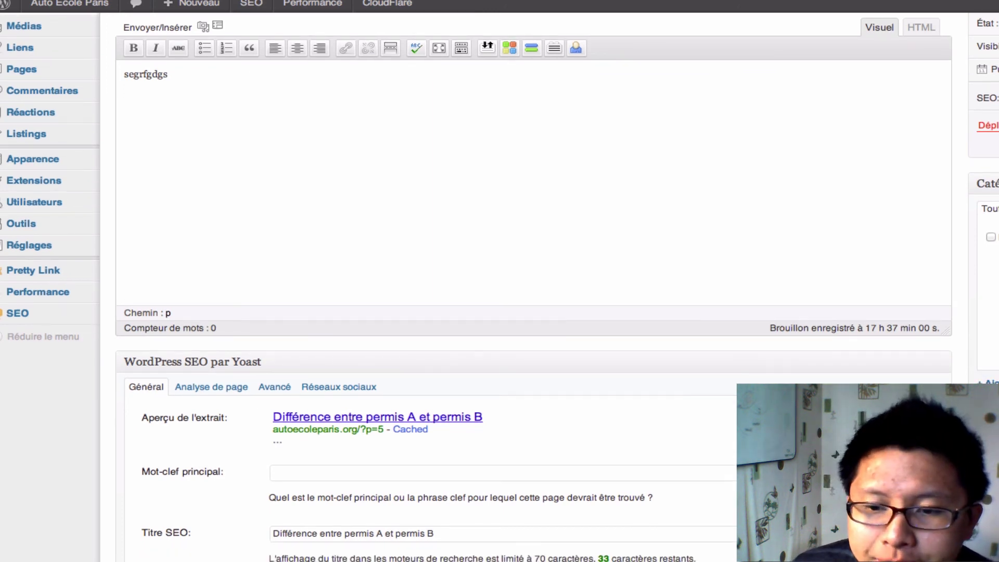
scroll(533, 286, down, 3)
scroll(534, 286, up, 6)
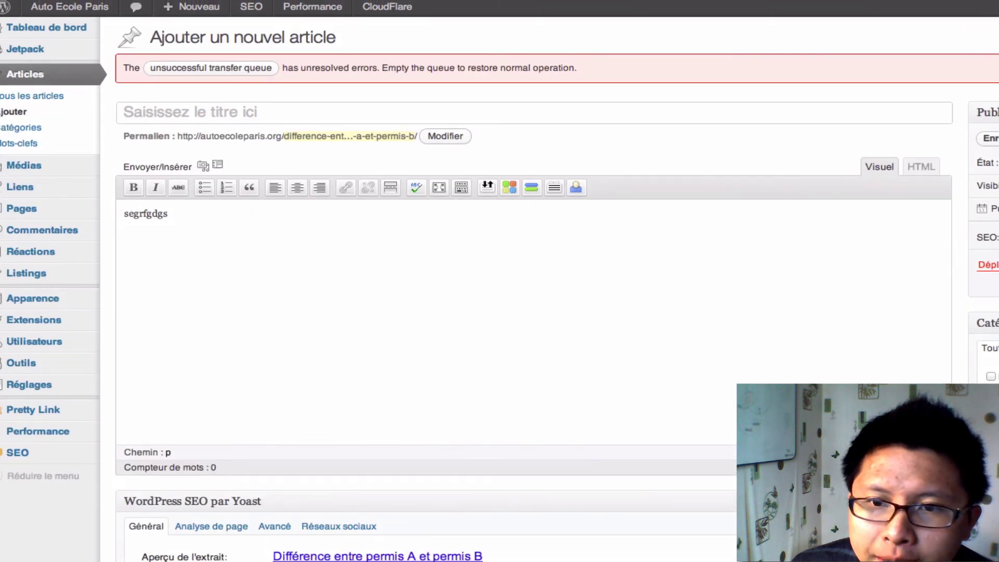
Shorten the article's permalink slug to "difference-permis-a-permis-b" by removing the words "entre" and "et".
click(445, 136)
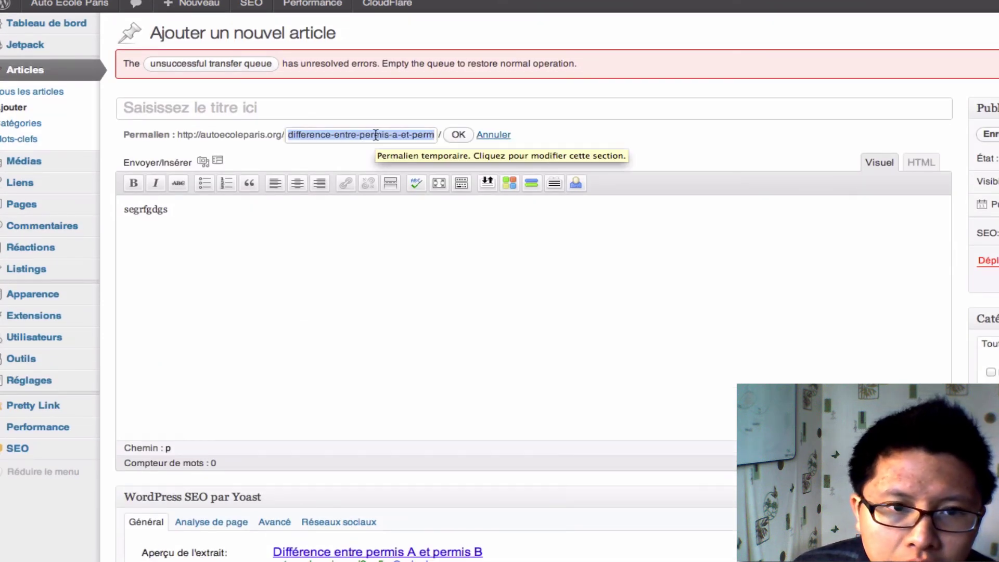
click(343, 135)
drag(361, 134, 341, 133)
key(BackSpace)
key(BackSpace)
key(BackSpace)
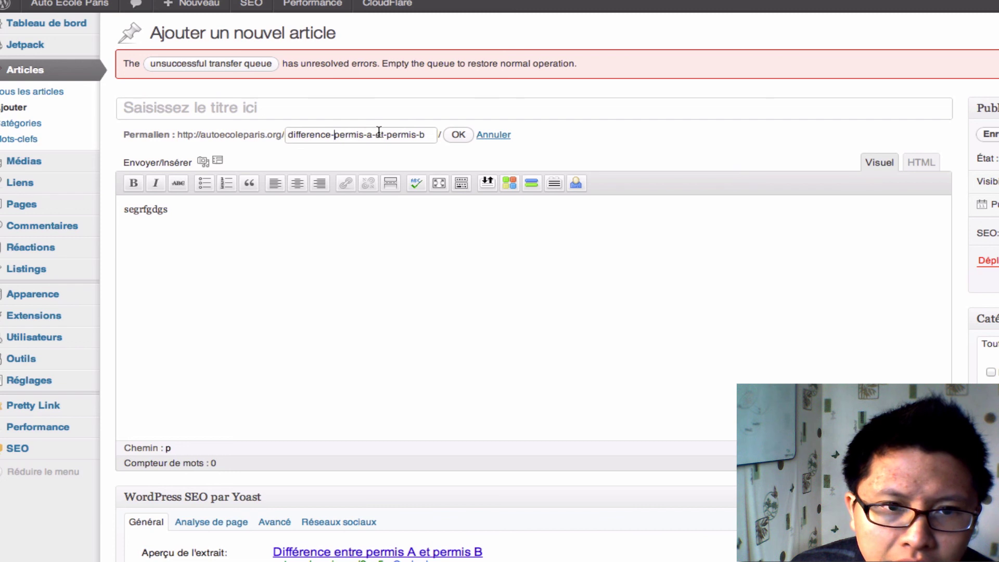
key(BackSpace)
key(Delete)
key(BackSpace)
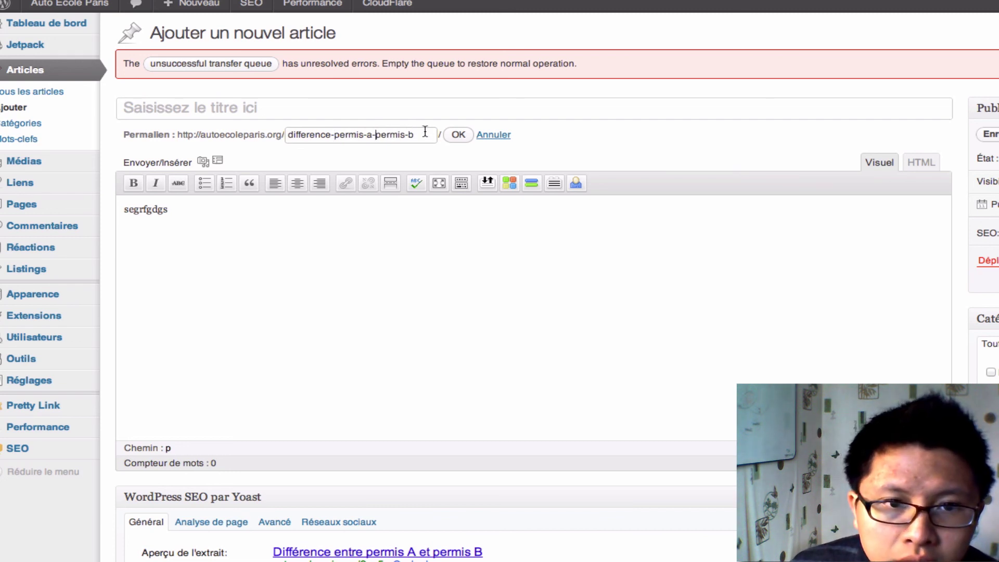
click(453, 137)
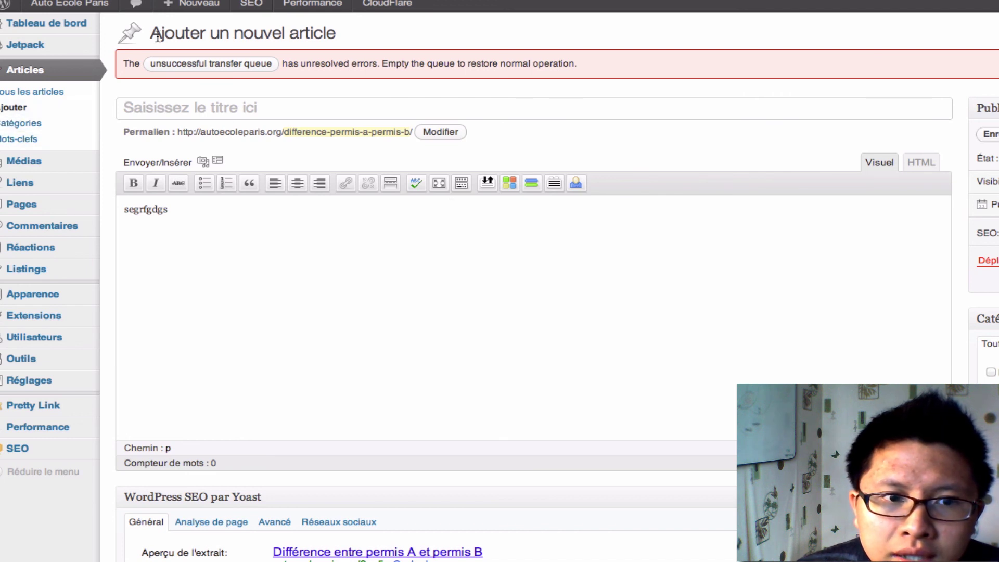
Publish the article under the title "rq sgcdg" and view its page on the site.
click(176, 104)
text(rq sgcdg)
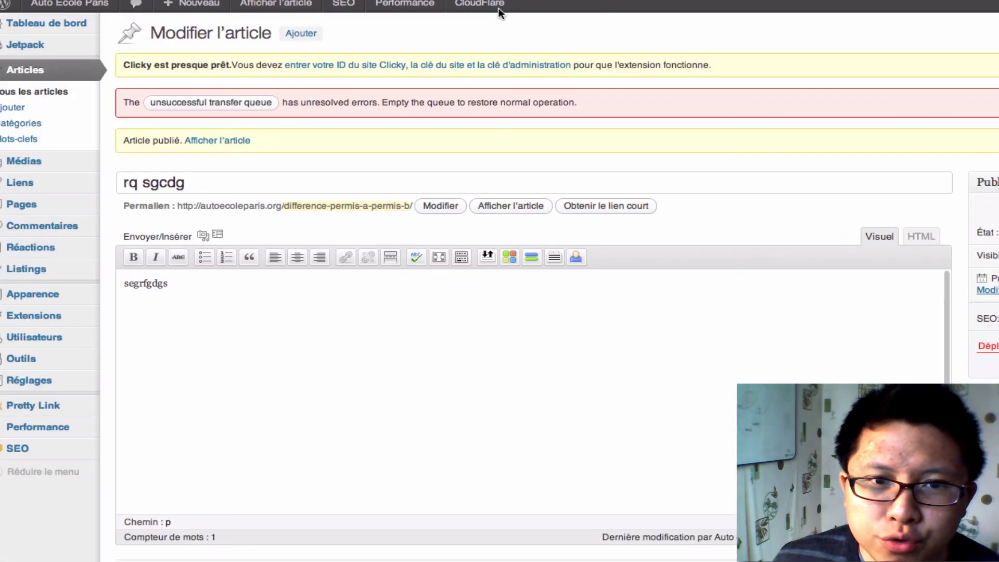
click(476, 203)
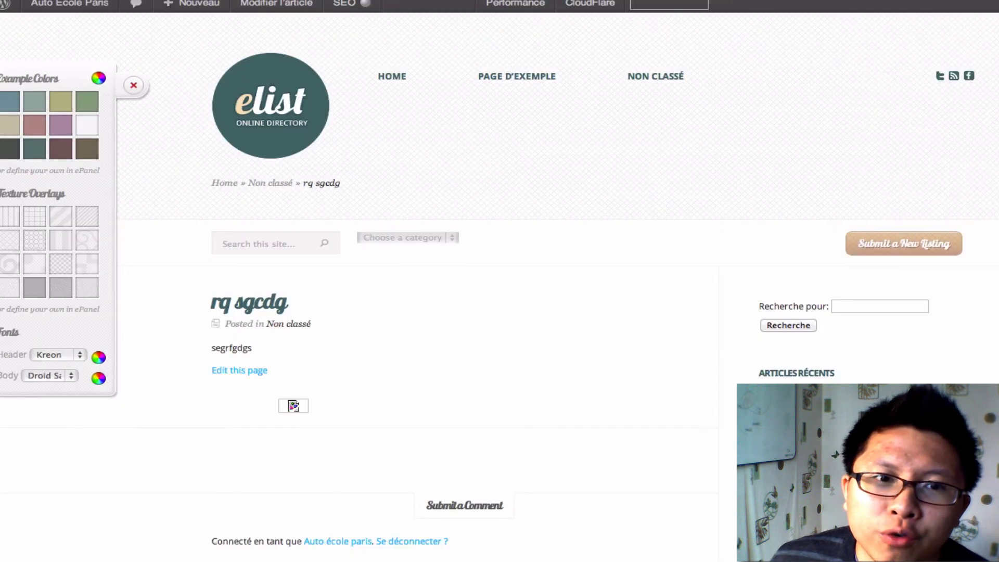
scroll(589, 62, down, 5)
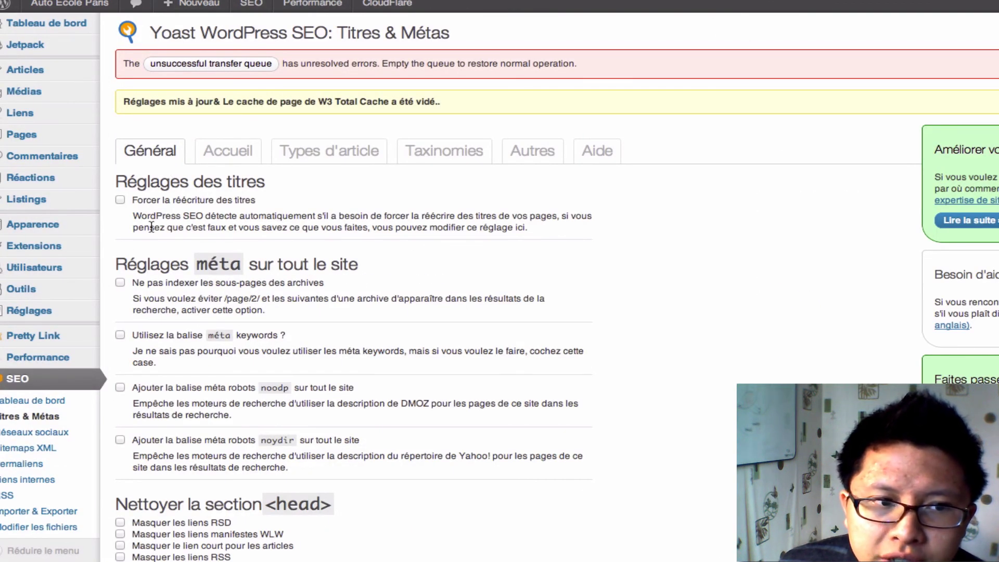
Open the Widgets settings page and remove the Commentaires récents widget from the sidebar, checking the article's sidebar and the available widgets.
right_click(140, 240)
click(171, 242)
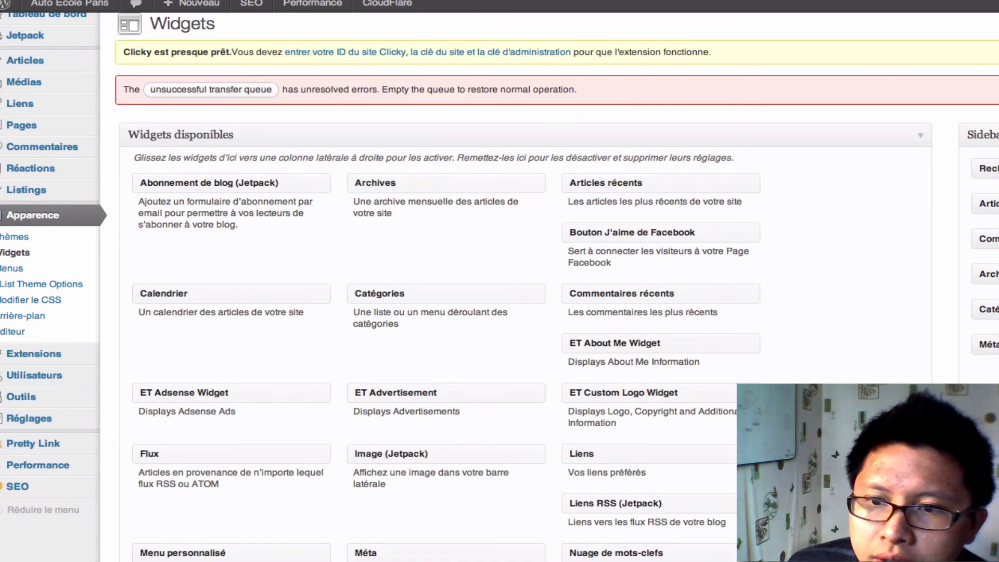
click(993, 239)
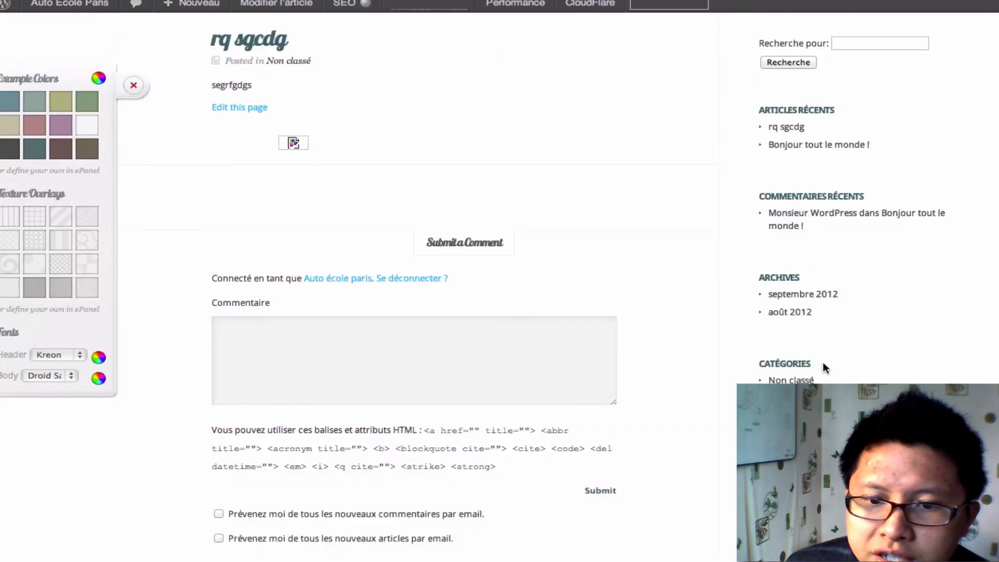
scroll(827, 367, up, 3)
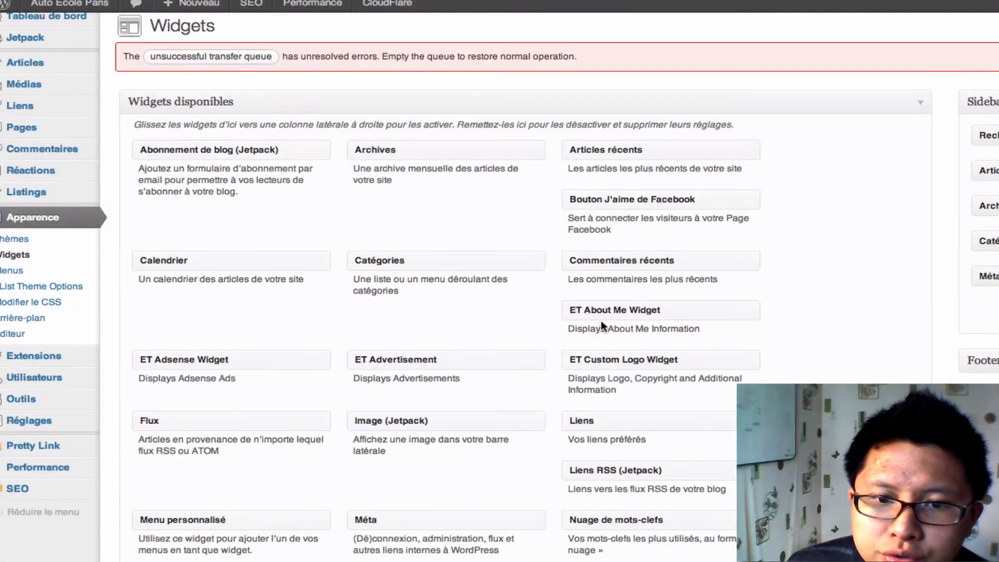
scroll(603, 260, down, 3)
drag(602, 196, 608, 229)
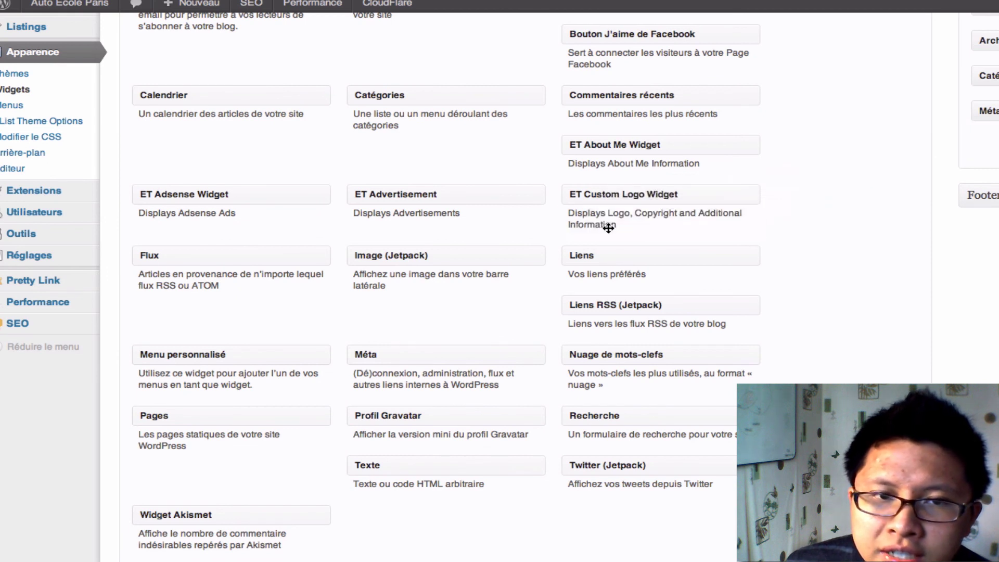